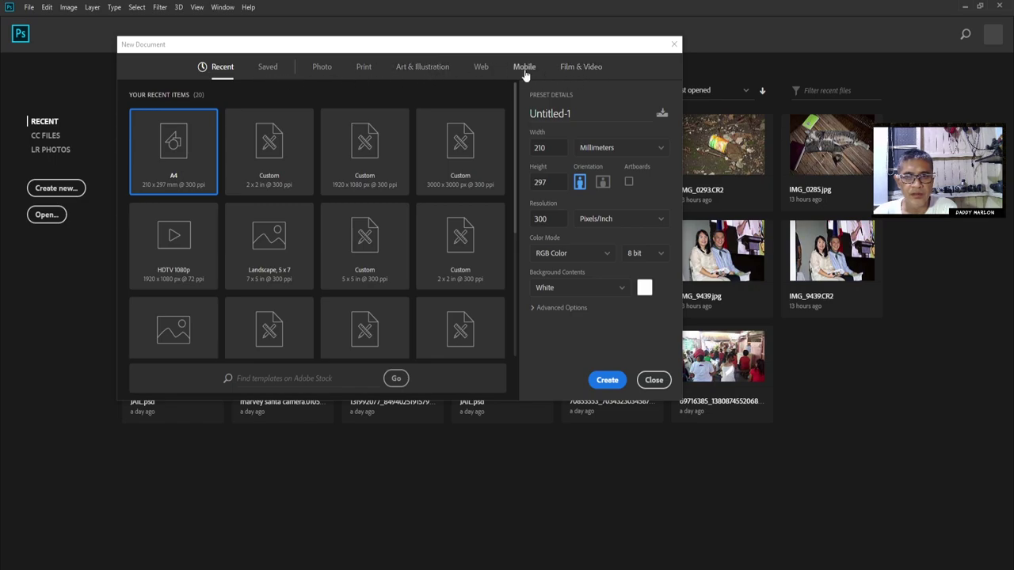
- Create a blank 2 × 2 inch, 300 ppi document from the Photo presets
{"action": "left_click", "coordinate": [325, 69]}
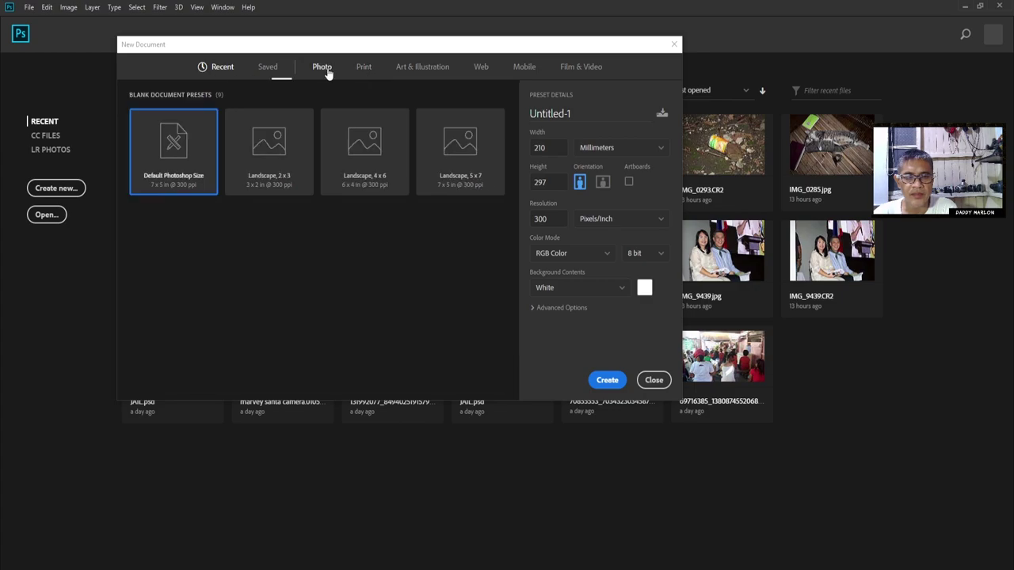
{"action": "left_click", "coordinate": [541, 148]}
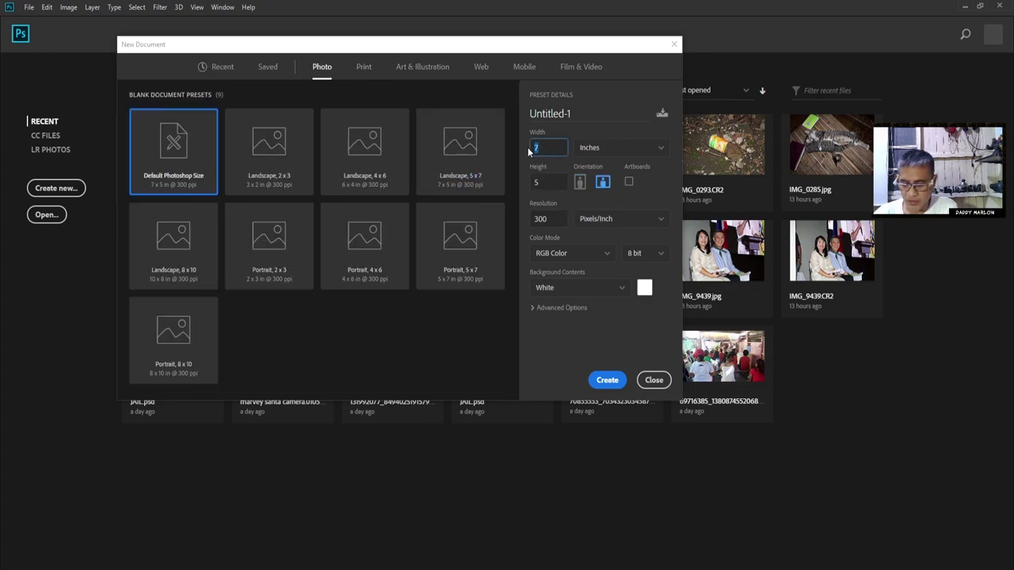
{"action": "type", "text": "2"}
{"action": "key", "text": "Tab"}
{"action": "type", "text": "2"}
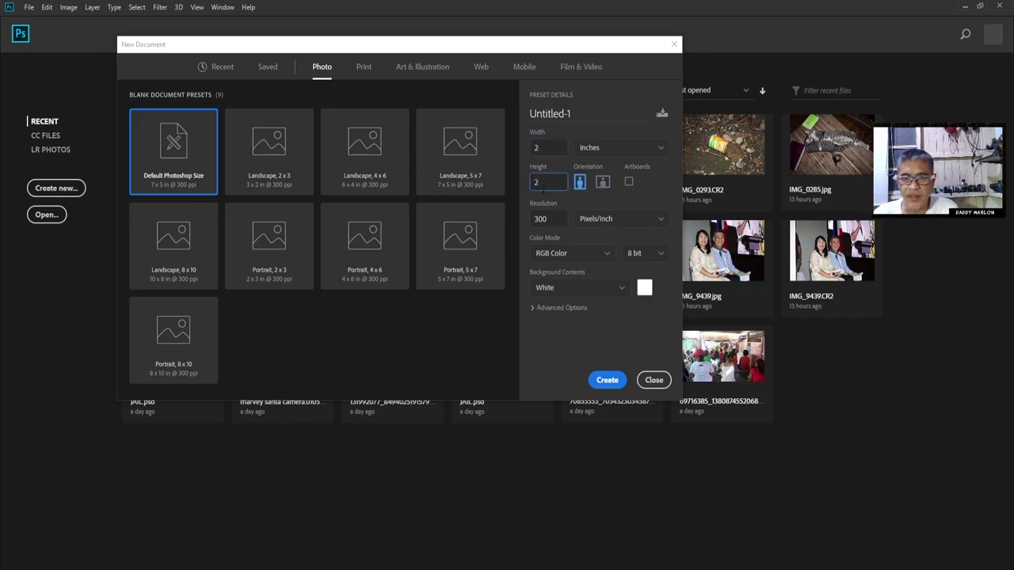
{"action": "left_click", "coordinate": [604, 382]}
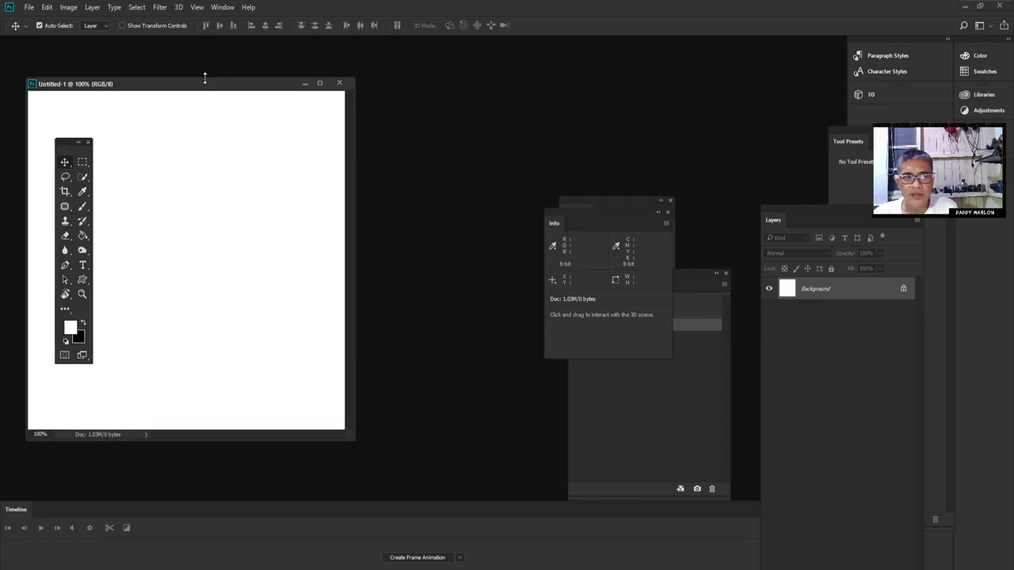
- Float Untitled-1 in its own window, minimize the browser and return to Photoshop
{"action": "left_click_drag", "start_coordinate": [205, 79], "coordinate": [391, 94]}
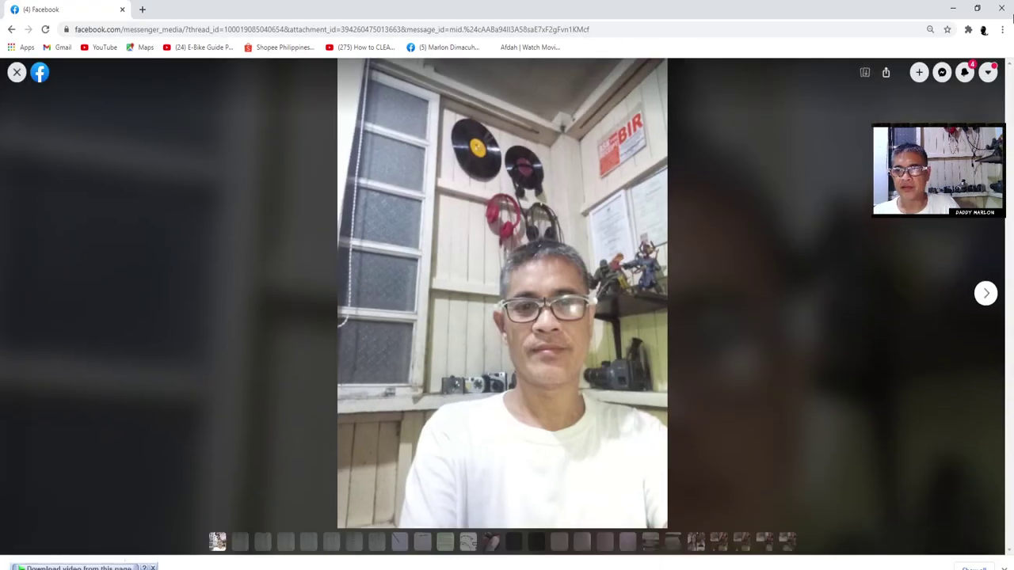
{"action": "left_click", "coordinate": [956, 10]}
{"action": "key", "text": "alt+Tab"}
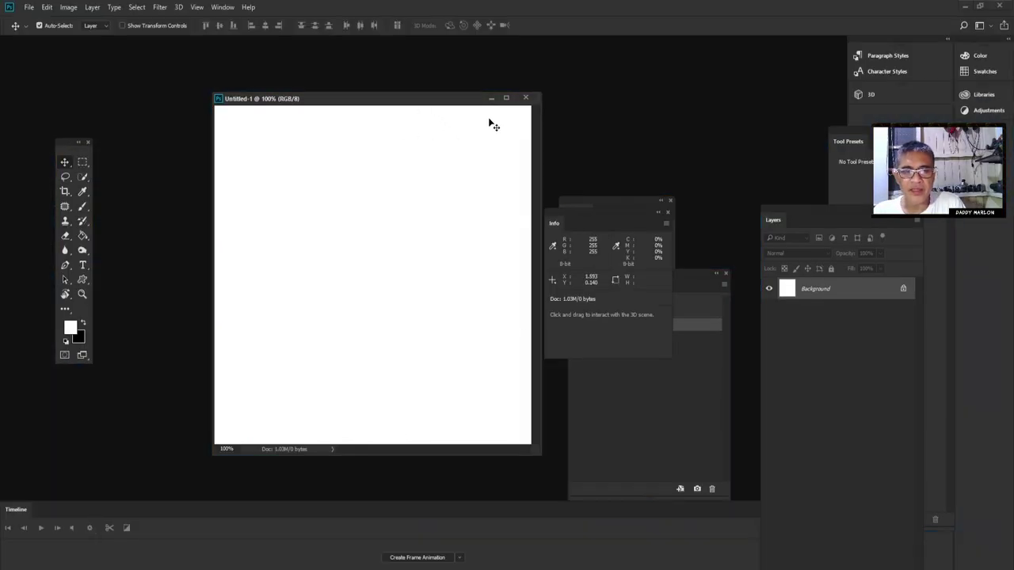
- Open the portrait JPG from Downloads and pull it into its own window
{"action": "key", "text": "ctrl+o"}
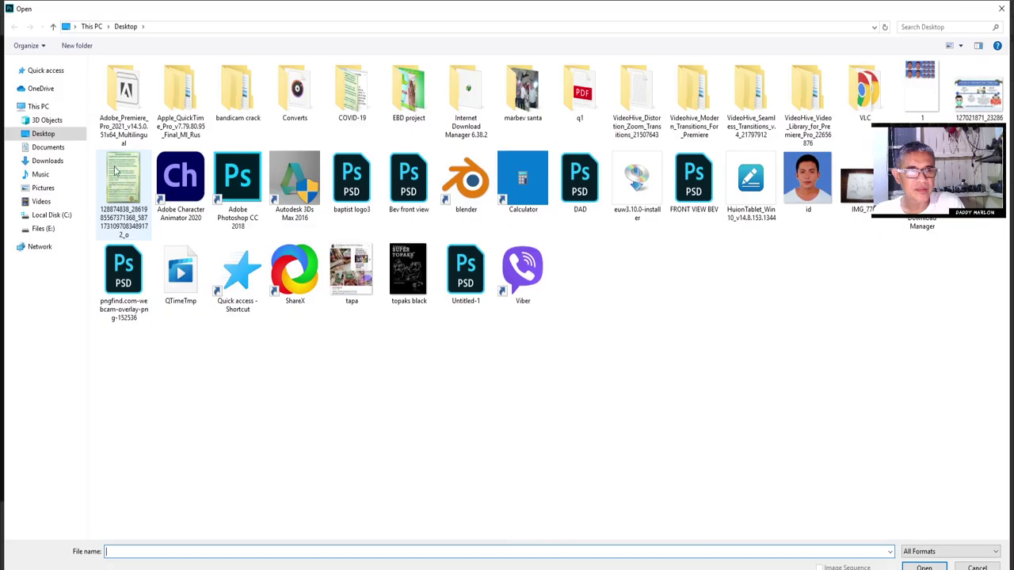
{"action": "left_click", "coordinate": [48, 161]}
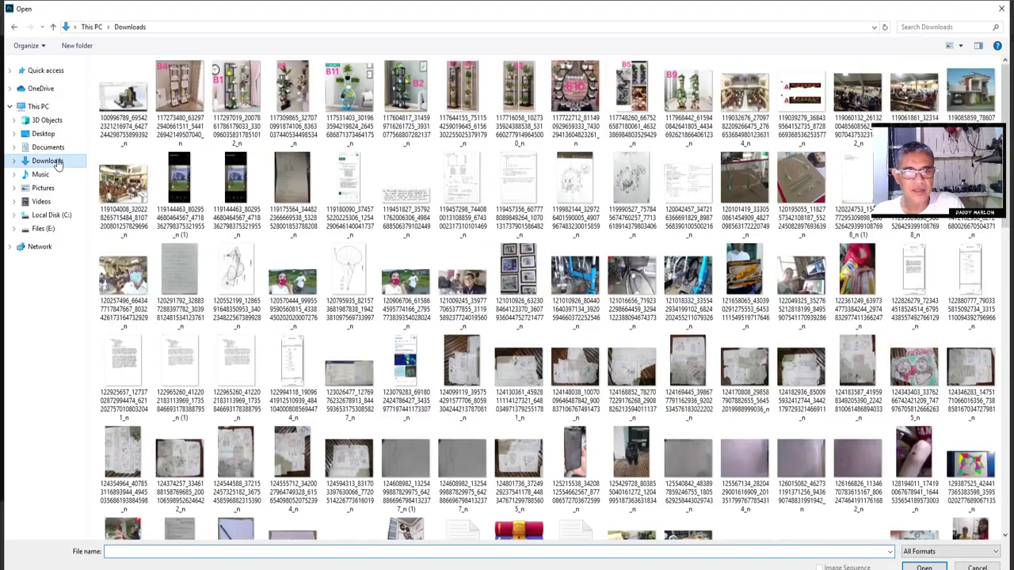
{"action": "scroll", "coordinate": [718, 378], "scroll_direction": "down", "scroll_amount": 5}
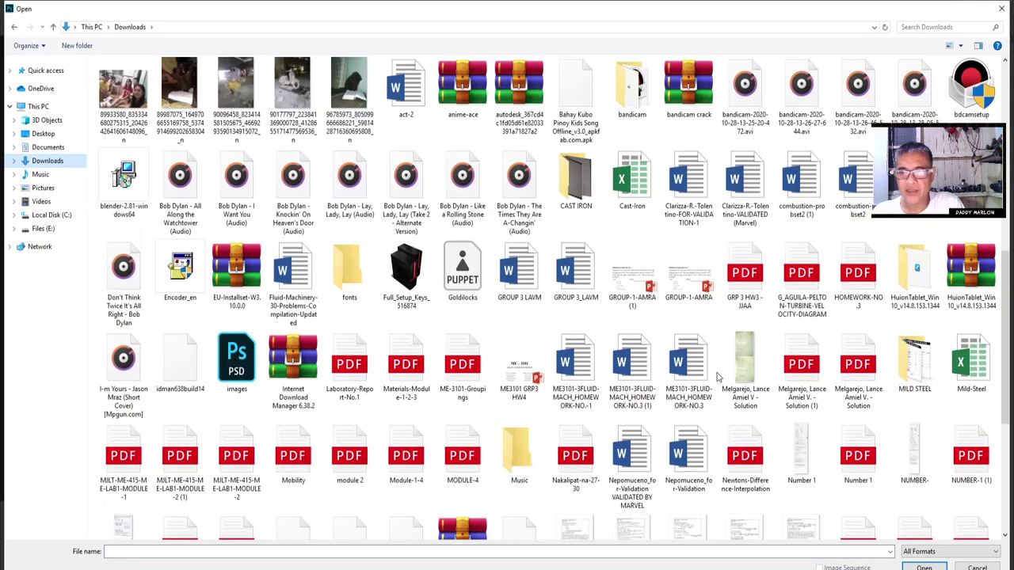
{"action": "scroll", "coordinate": [718, 379], "scroll_direction": "up", "scroll_amount": 3}
{"action": "scroll", "coordinate": [717, 379], "scroll_direction": "up", "scroll_amount": 5}
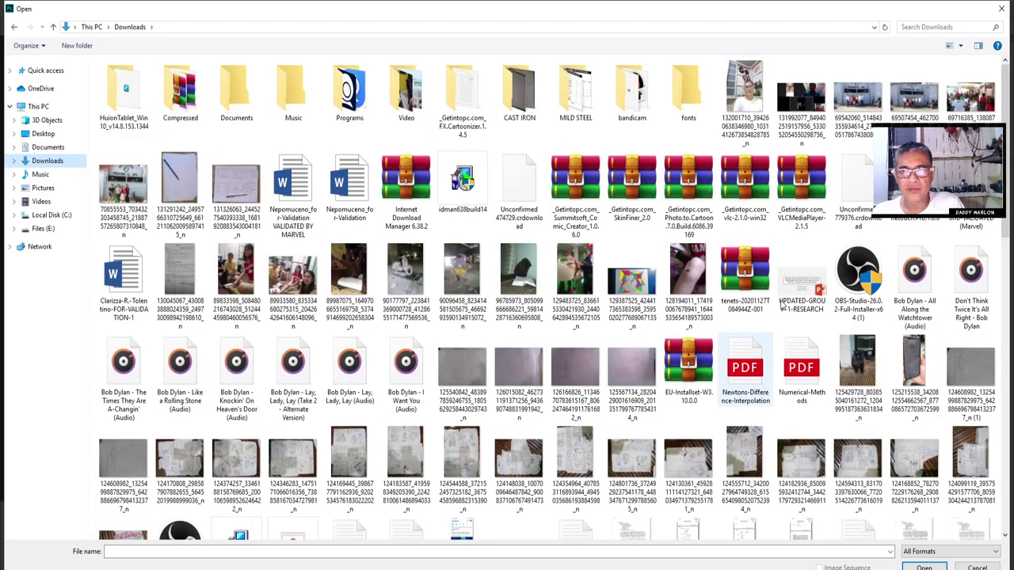
{"action": "left_click", "coordinate": [735, 107]}
{"action": "double_click", "coordinate": [735, 108]}
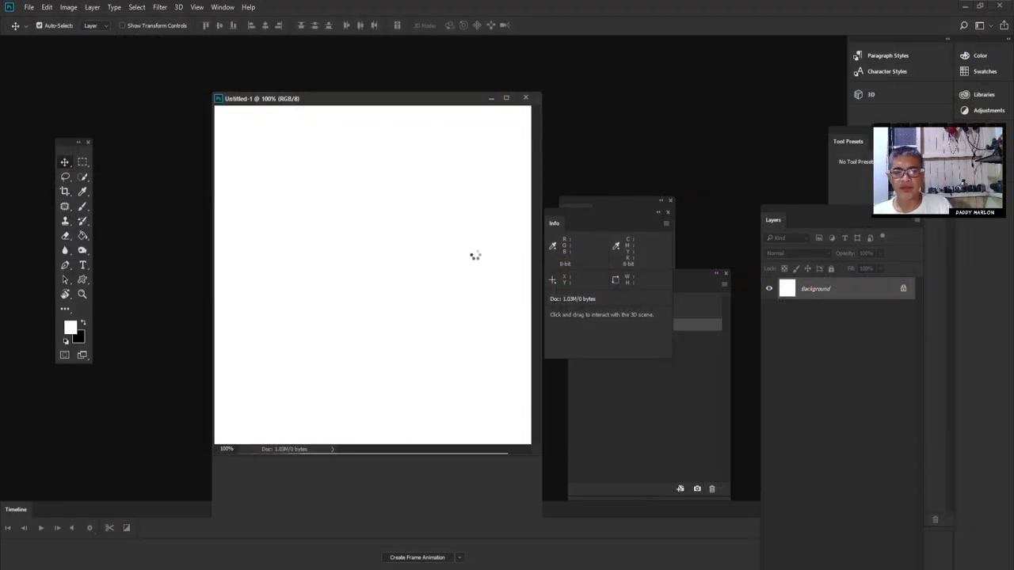
{"action": "left_click_drag", "start_coordinate": [412, 113], "coordinate": [346, 144]}
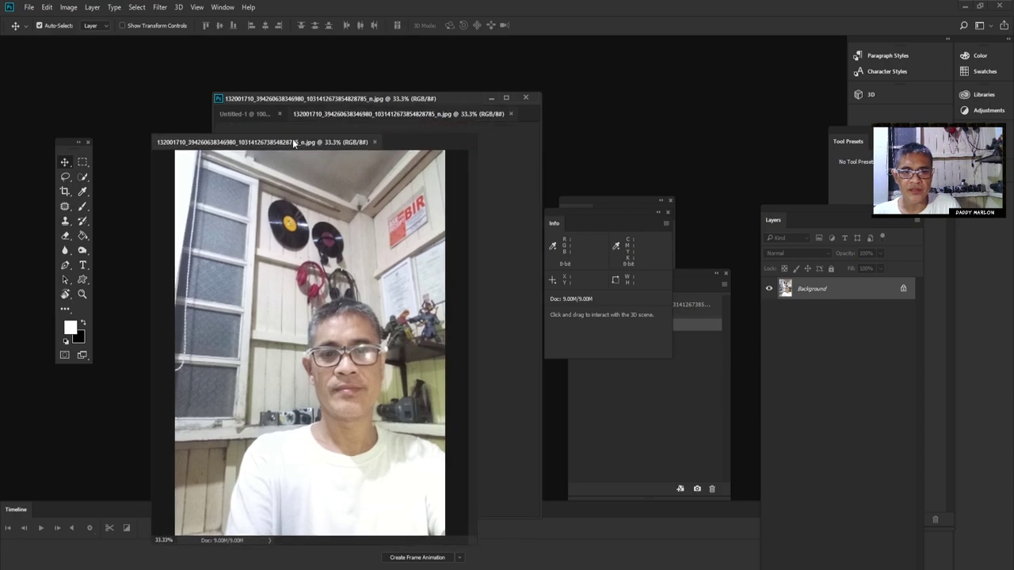
- Place the photo window beside Untitled-1 and unlock its Background into Layer 0
{"action": "mouse_move", "coordinate": [312, 132]}
{"action": "left_mouse_down"}
{"action": "mouse_move", "coordinate": [324, 123]}
{"action": "mouse_move", "coordinate": [318, 112]}
{"action": "mouse_move", "coordinate": [215, 115]}
{"action": "left_mouse_up"}
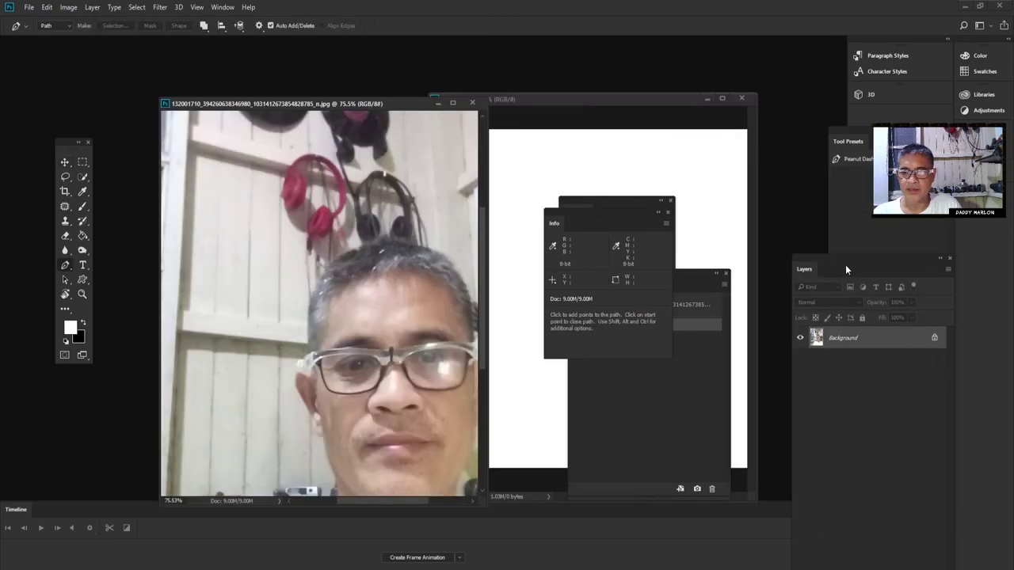
{"action": "left_click_drag", "start_coordinate": [288, 103], "coordinate": [271, 101]}
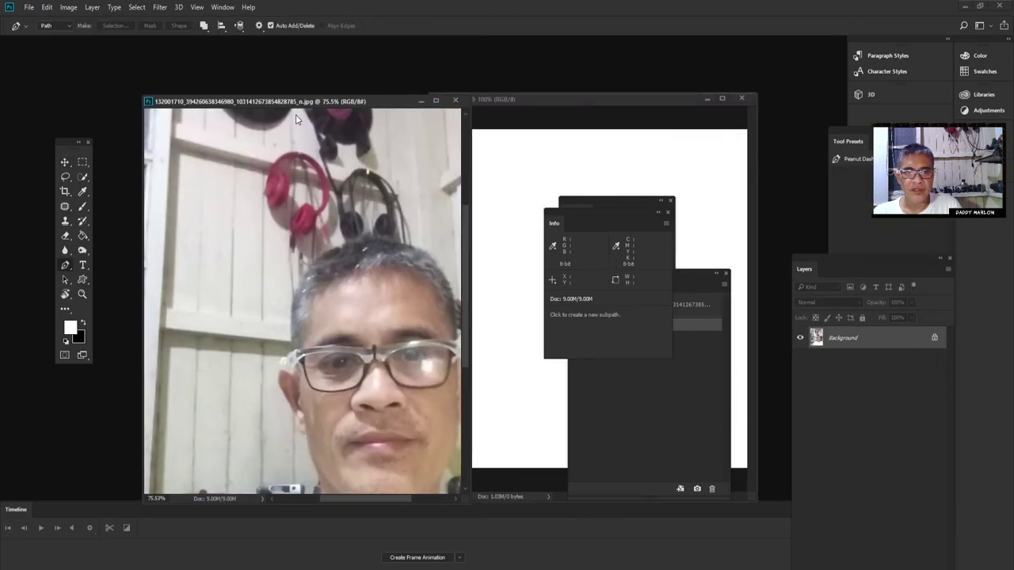
{"action": "left_click", "coordinate": [934, 339]}
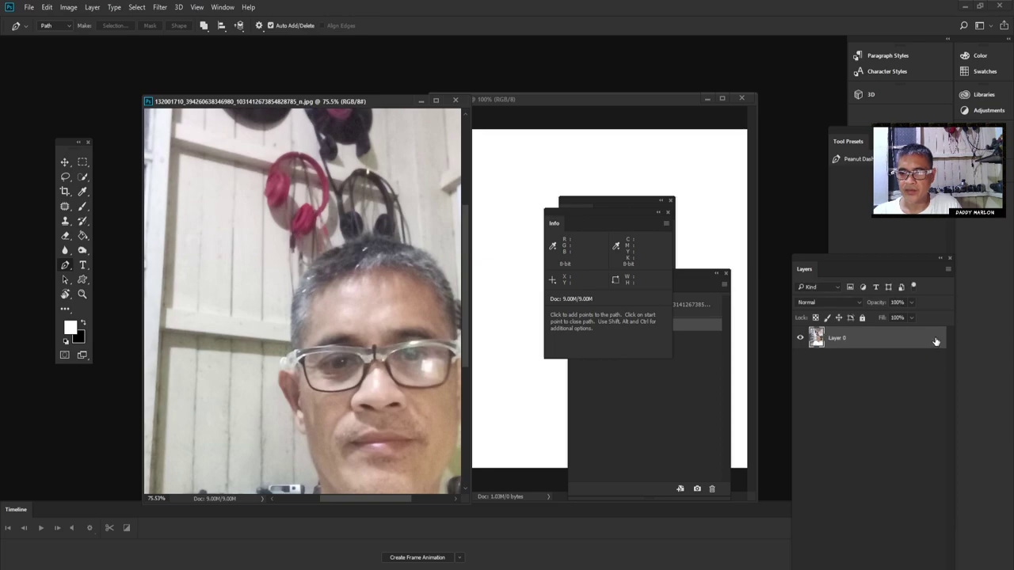
{"action": "double_click", "coordinate": [937, 343]}
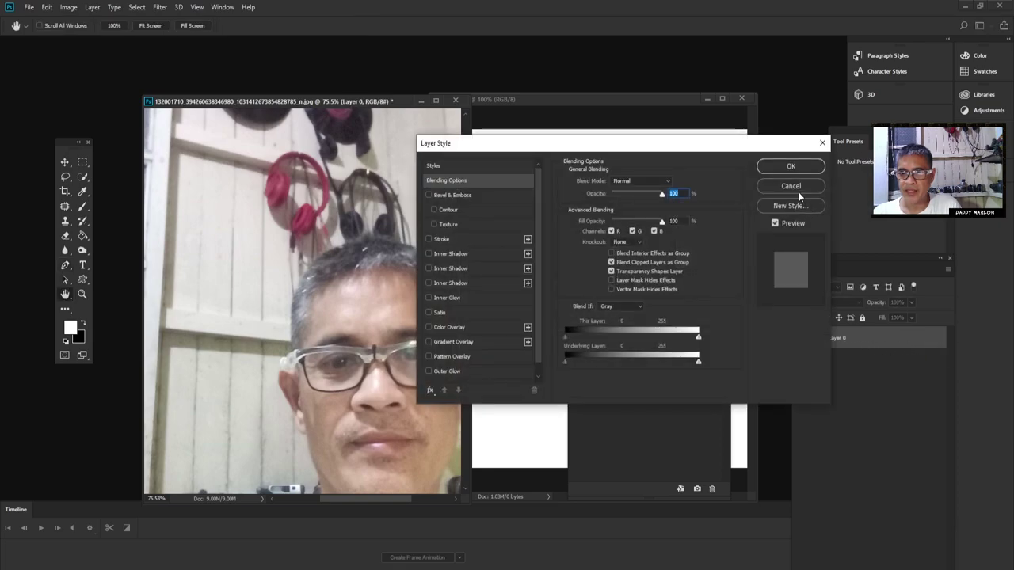
{"action": "left_click", "coordinate": [799, 189]}
- Switch to the Pen tool and adjust the view for tracing
{"action": "key", "text": "p"}
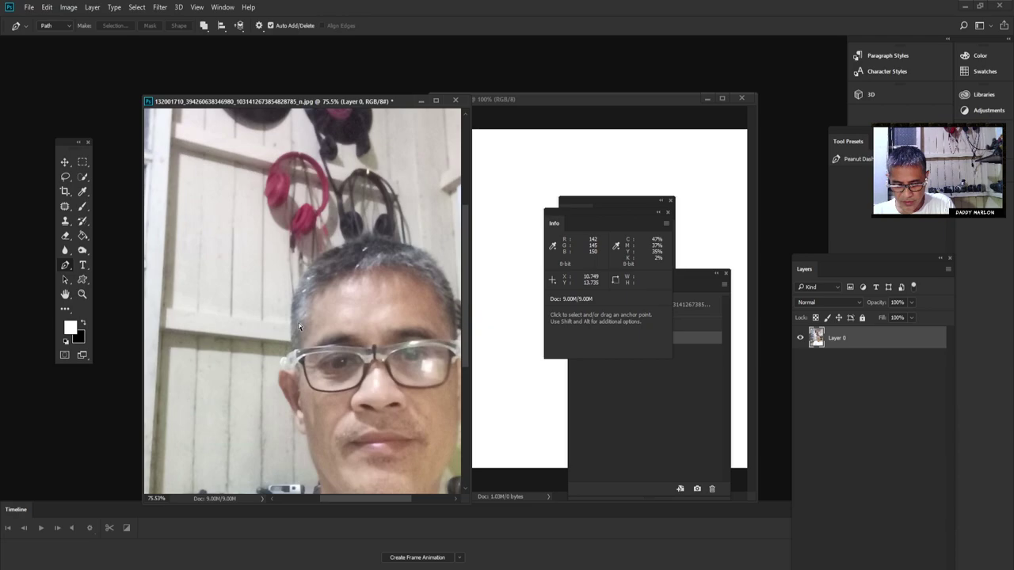
{"action": "scroll", "coordinate": [298, 325], "scroll_direction": "up", "scroll_amount": 2}
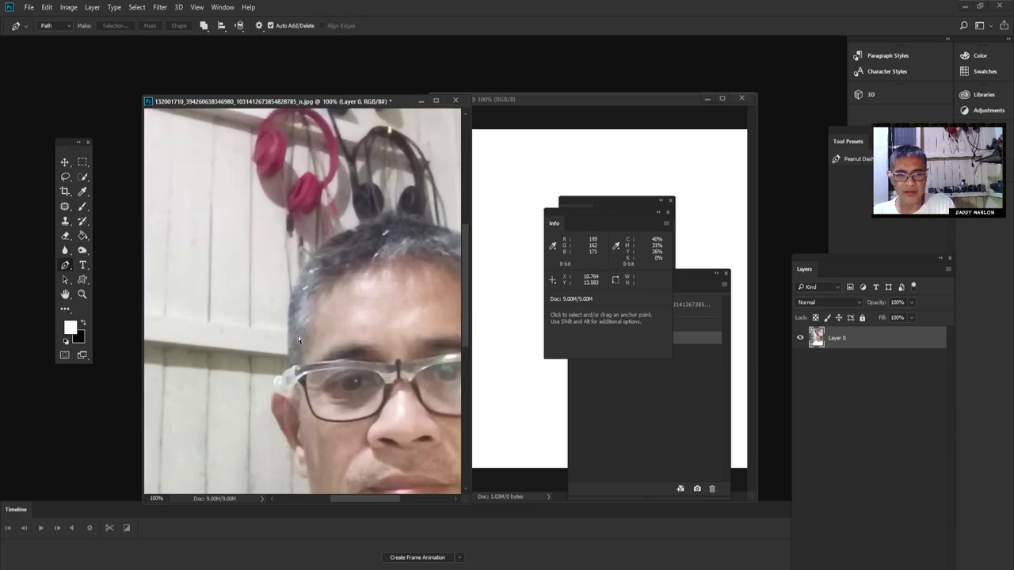
{"action": "scroll", "coordinate": [298, 336], "scroll_direction": "up", "scroll_amount": 2}
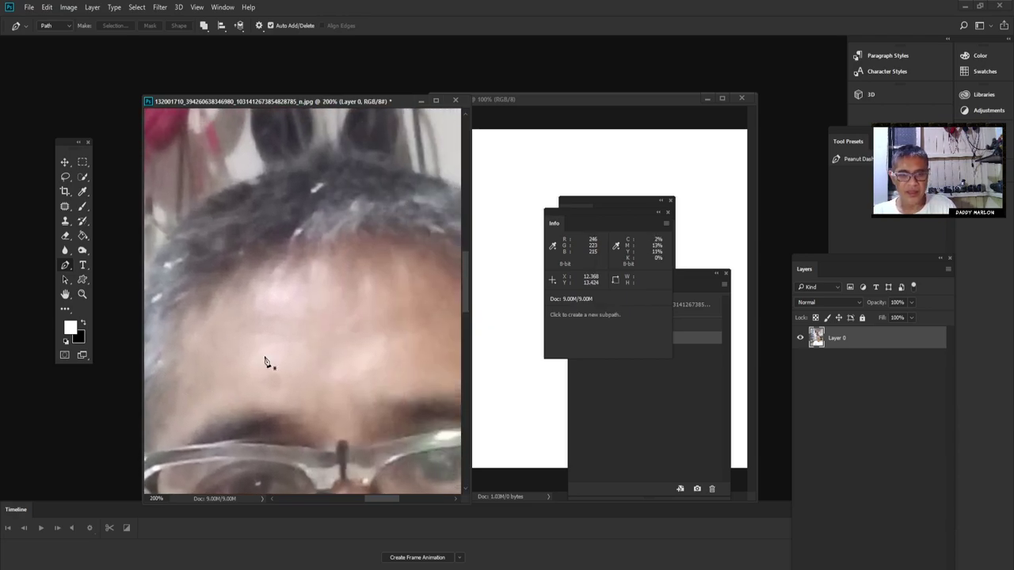
{"action": "scroll", "coordinate": [265, 358], "scroll_direction": "down", "scroll_amount": 2}
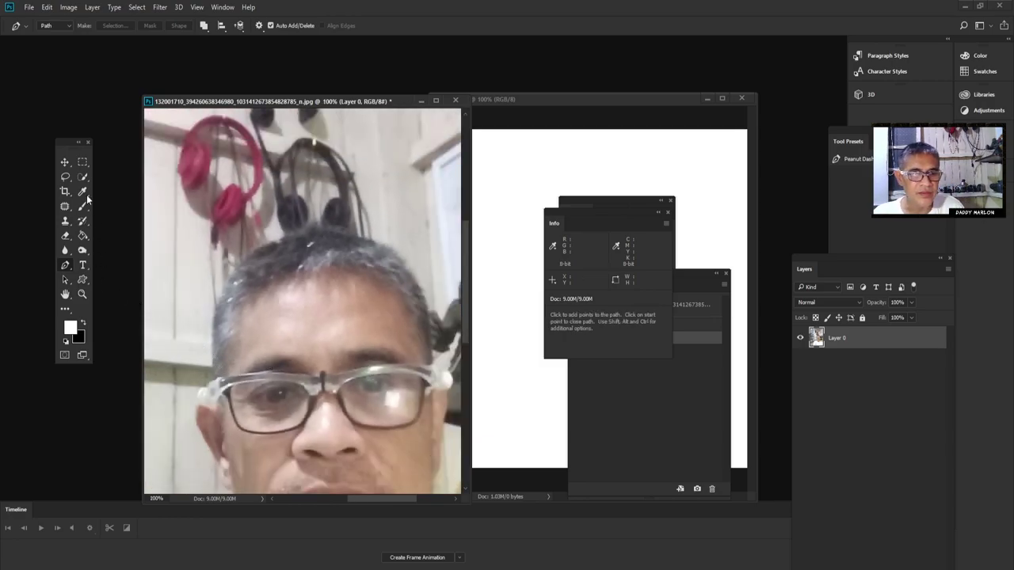
- Start the pen outline at the left of the head, curving over the hair top
{"action": "right_click", "coordinate": [68, 267]}
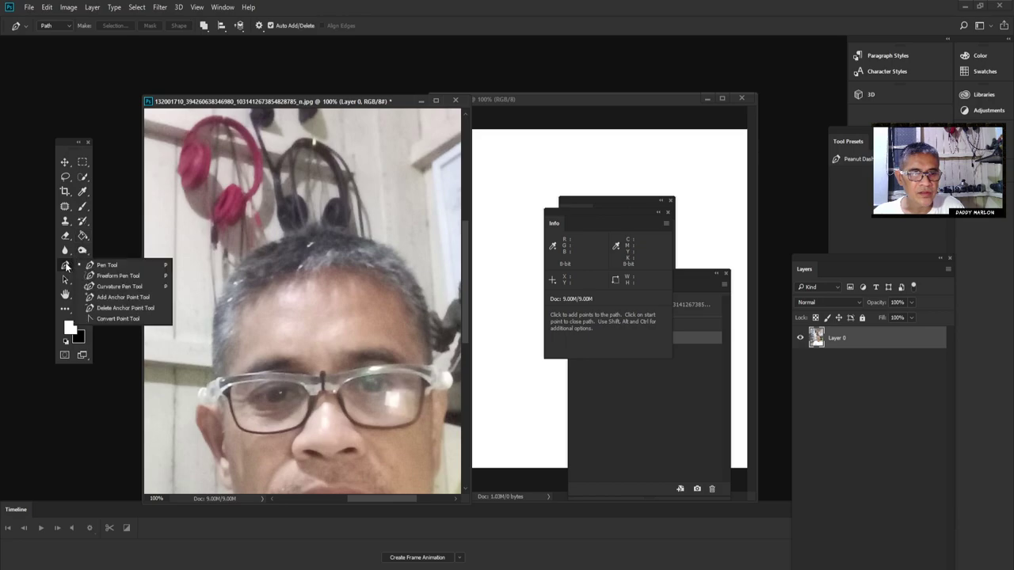
{"action": "left_click", "coordinate": [214, 370]}
{"action": "left_click", "coordinate": [214, 369]}
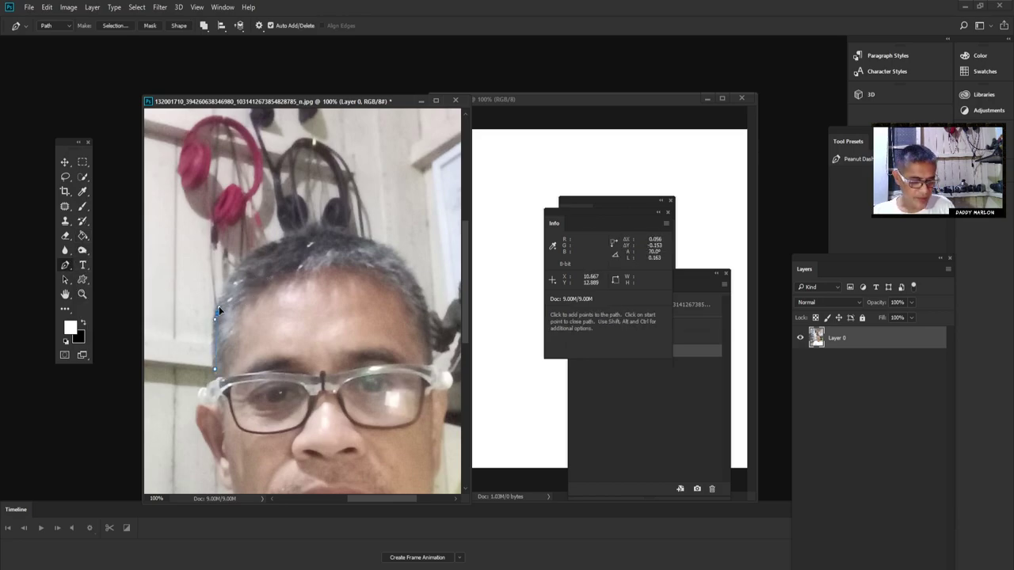
{"action": "left_click_drag", "start_coordinate": [218, 311], "coordinate": [219, 305]}
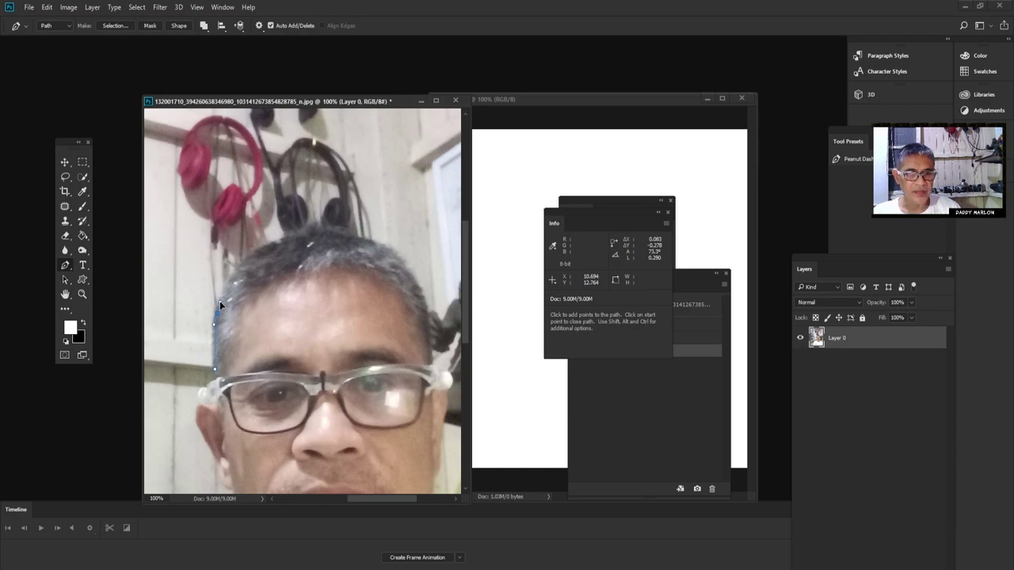
{"action": "left_click", "coordinate": [220, 301]}
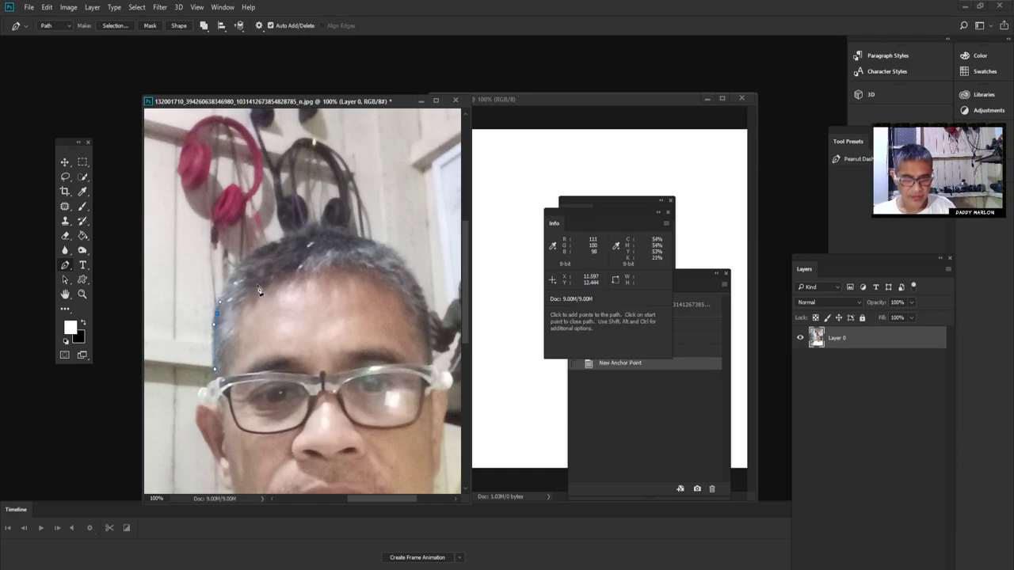
{"action": "left_click_drag", "start_coordinate": [247, 259], "coordinate": [265, 250]}
{"action": "mouse_move", "coordinate": [339, 234]}
{"action": "left_mouse_down"}
{"action": "mouse_move", "coordinate": [407, 269]}
{"action": "mouse_move", "coordinate": [378, 278]}
{"action": "mouse_move", "coordinate": [375, 295]}
{"action": "left_mouse_up"}
- Continue the outline down the right hair edge, past the glasses, onto the cheek
{"action": "scroll", "coordinate": [389, 269], "scroll_direction": "down", "scroll_amount": 2}
{"action": "left_click", "coordinate": [377, 306]}
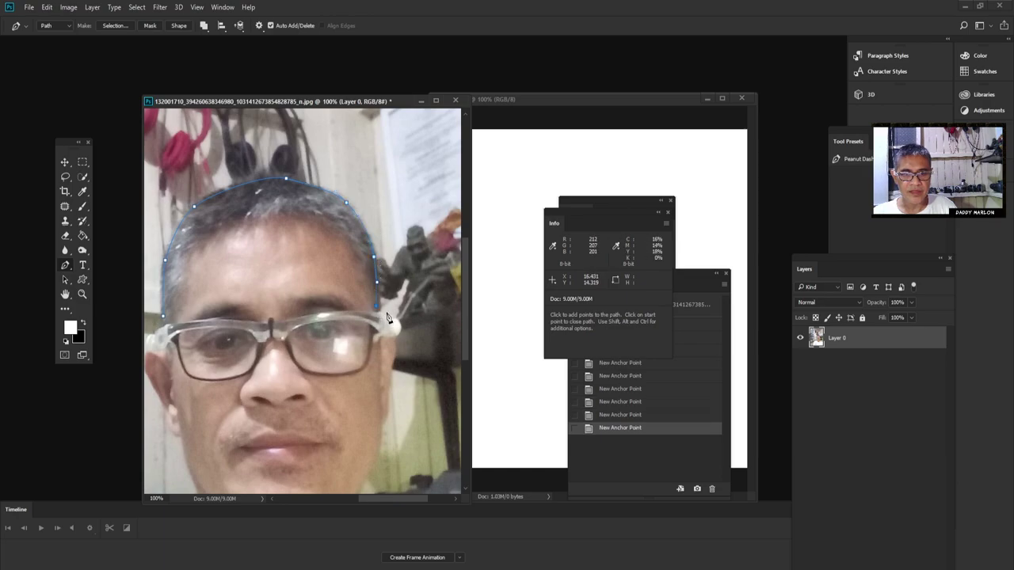
{"action": "left_click", "coordinate": [384, 312]}
{"action": "left_click", "coordinate": [394, 323]}
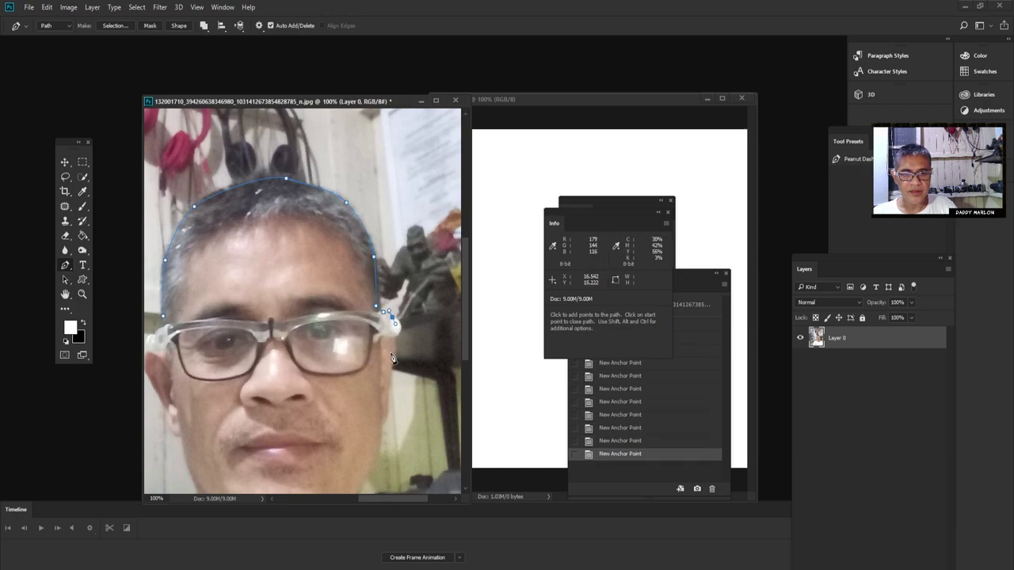
{"action": "left_click", "coordinate": [395, 343]}
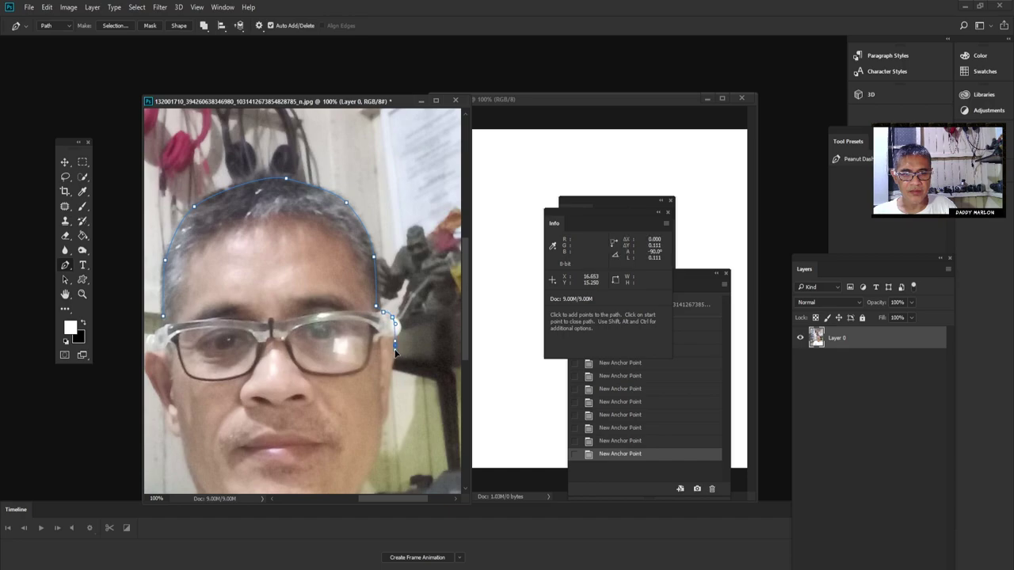
{"action": "left_click", "coordinate": [389, 389]}
{"action": "left_click", "coordinate": [388, 412]}
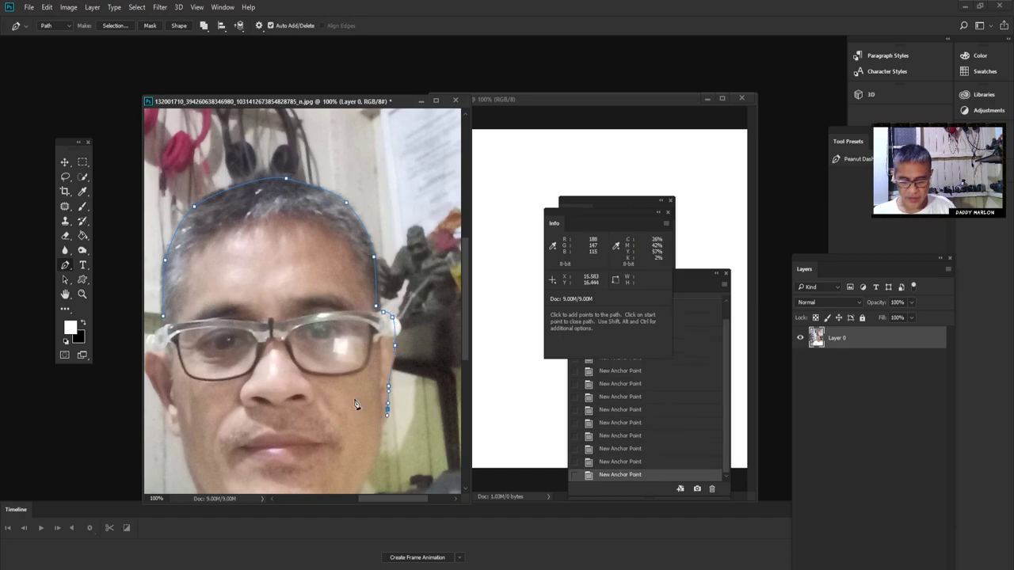
- Zoom in, reshape the hairline curve with a new anchor, and close History
{"action": "key", "text": "ctrl+plus"}
{"action": "key", "text": "ctrl+plus"}
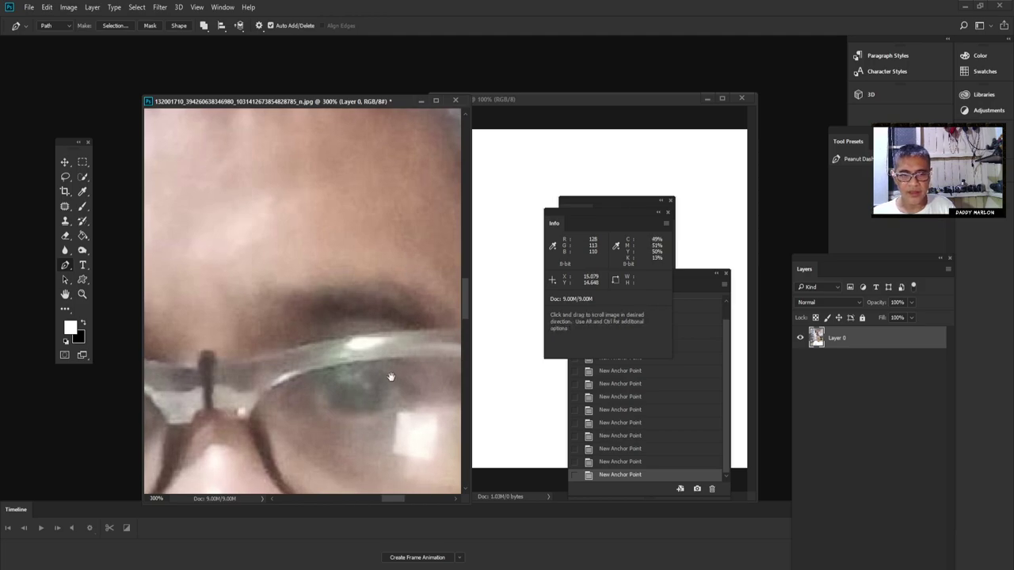
{"action": "left_click_drag", "start_coordinate": [396, 373], "coordinate": [273, 452]}
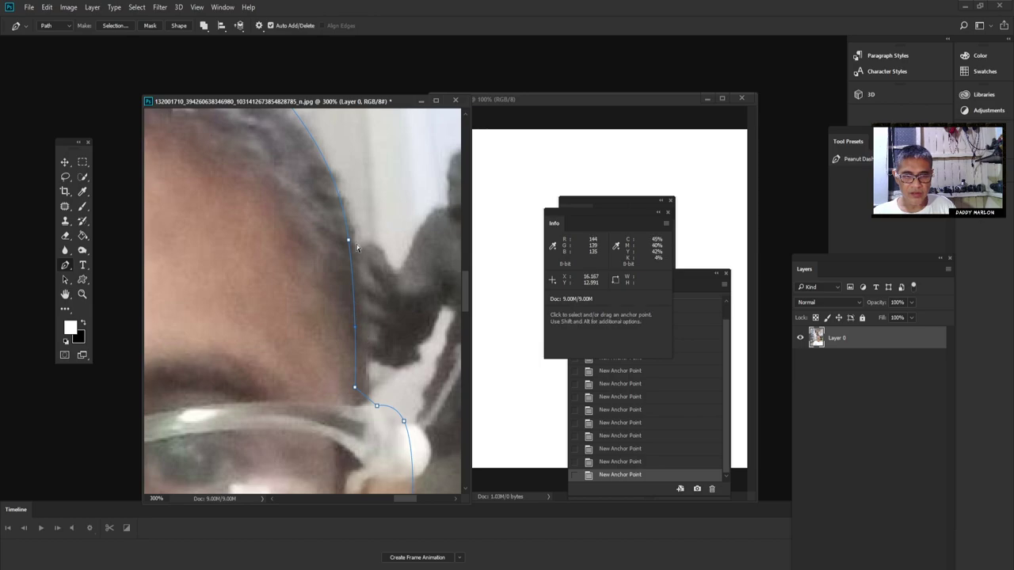
{"action": "left_click_drag", "start_coordinate": [352, 245], "coordinate": [360, 297]}
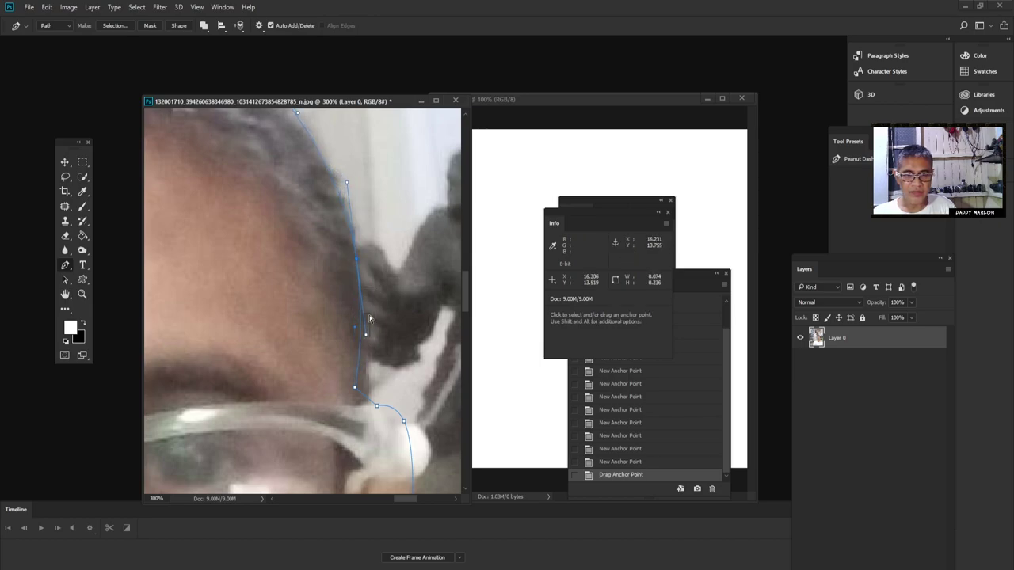
{"action": "left_click", "coordinate": [353, 249]}
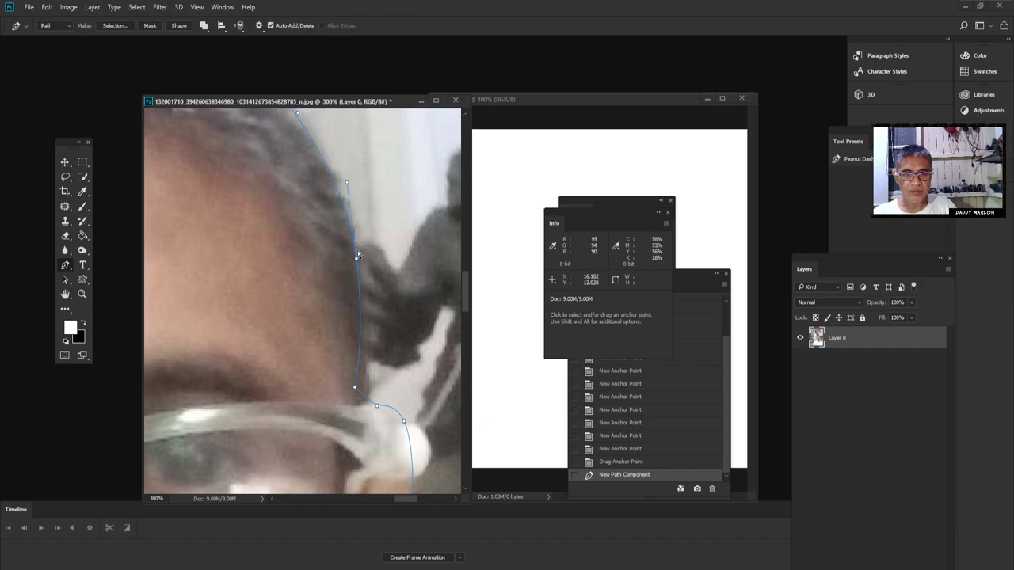
{"action": "left_click_drag", "start_coordinate": [357, 258], "coordinate": [365, 260]}
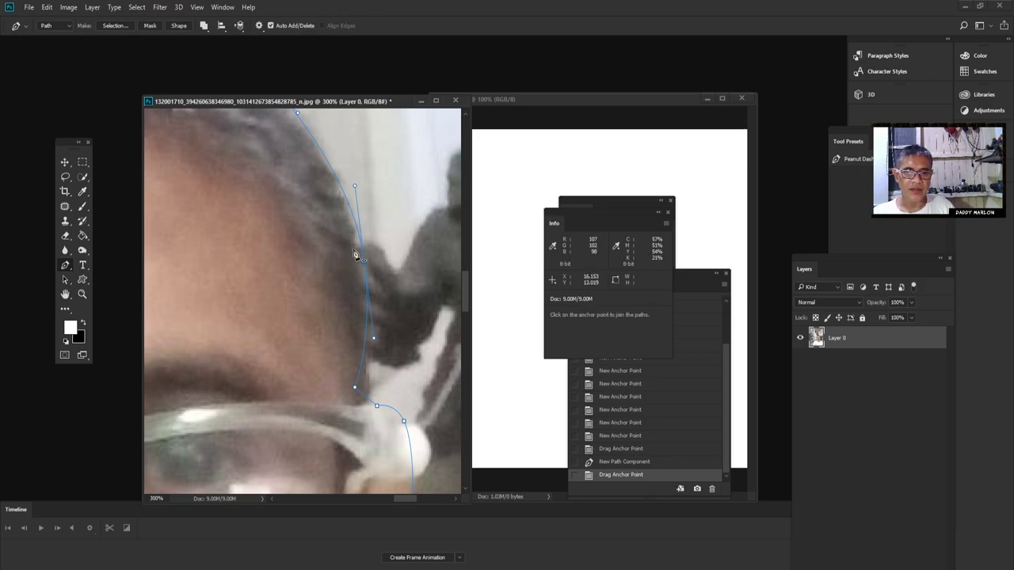
{"action": "left_click", "coordinate": [690, 278]}
{"action": "left_click", "coordinate": [724, 276]}
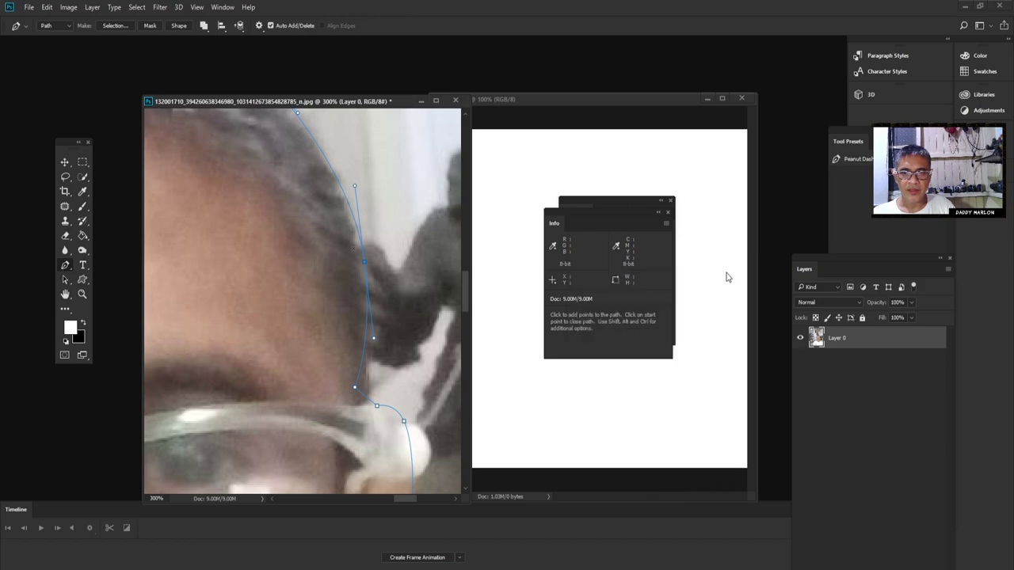
- Reopen History and roll the path back to the earlier anchor-drag state
{"action": "left_click", "coordinate": [221, 11]}
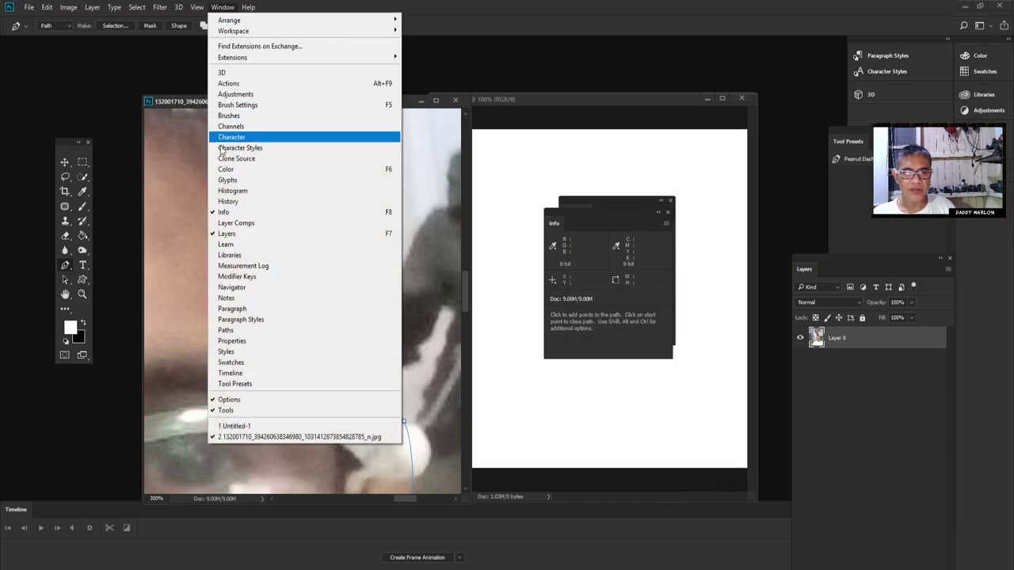
{"action": "left_click", "coordinate": [231, 203]}
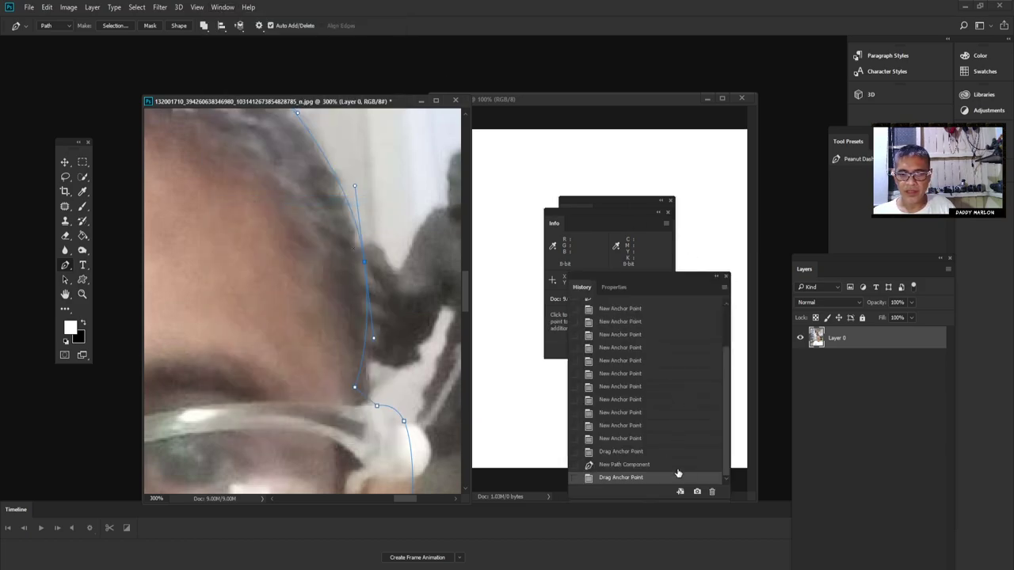
{"action": "left_click_drag", "start_coordinate": [676, 473], "coordinate": [667, 375]}
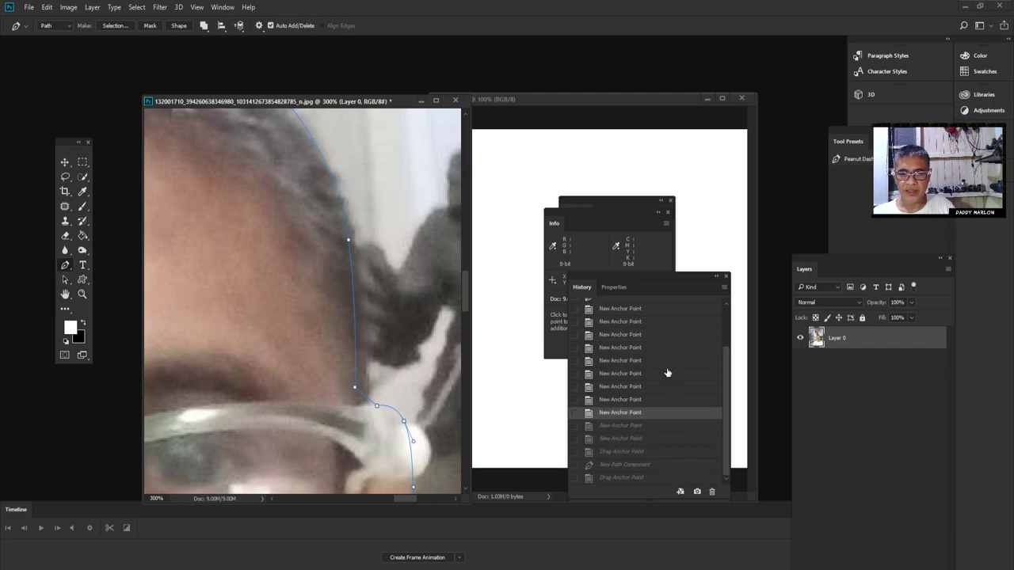
{"action": "left_click_drag", "start_coordinate": [654, 419], "coordinate": [653, 475]}
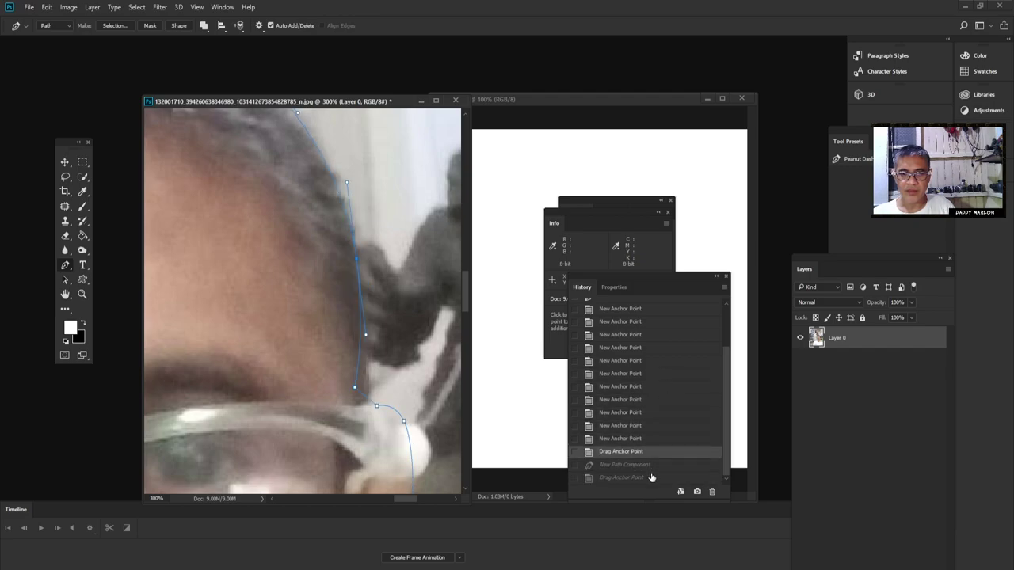
{"action": "left_click", "coordinate": [634, 440]}
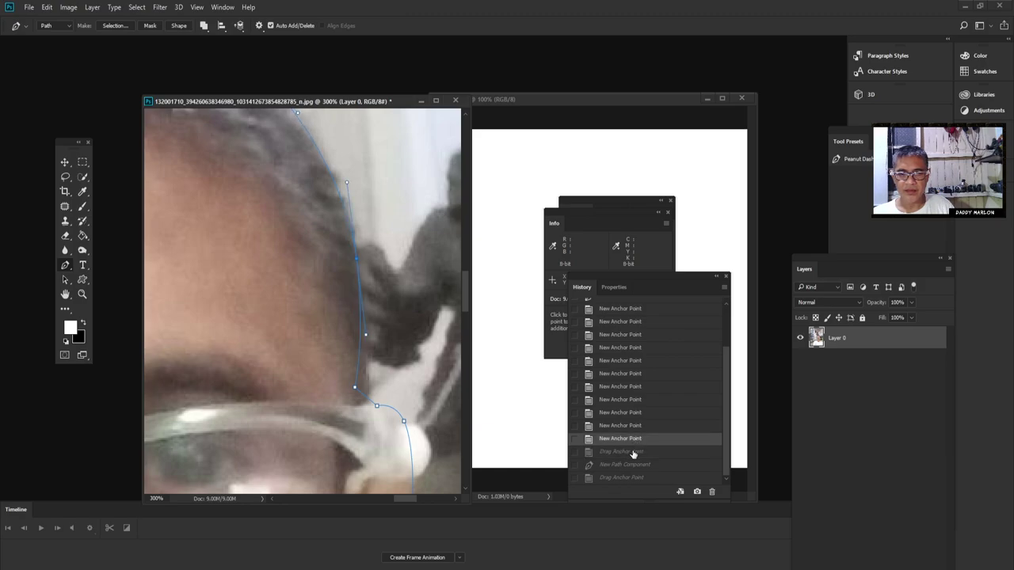
{"action": "left_click", "coordinate": [634, 452]}
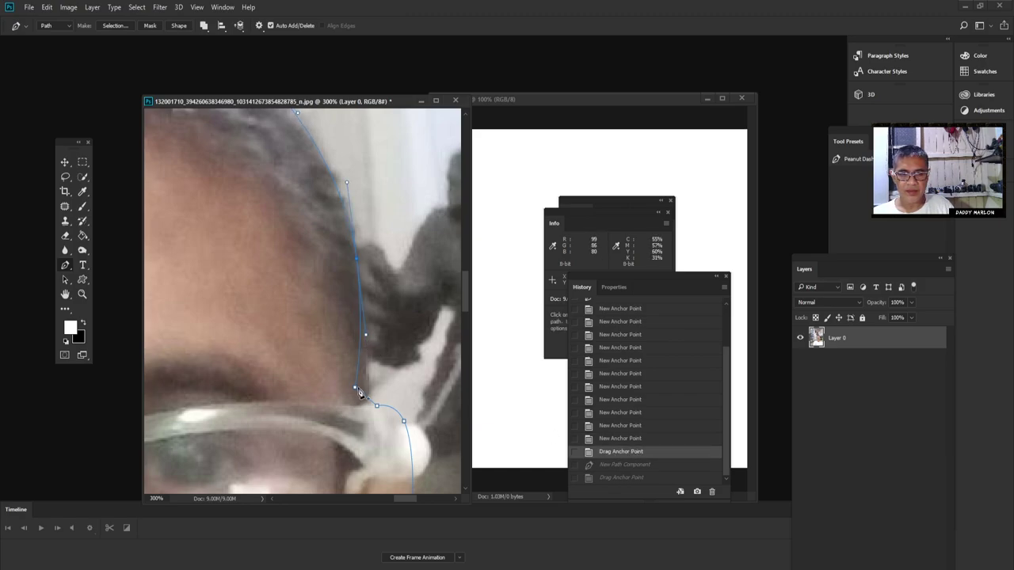
- Fine-tune the anchors and curves along the hair edge and glasses, then zoom out
{"action": "left_click_drag", "start_coordinate": [355, 388], "coordinate": [367, 389]}
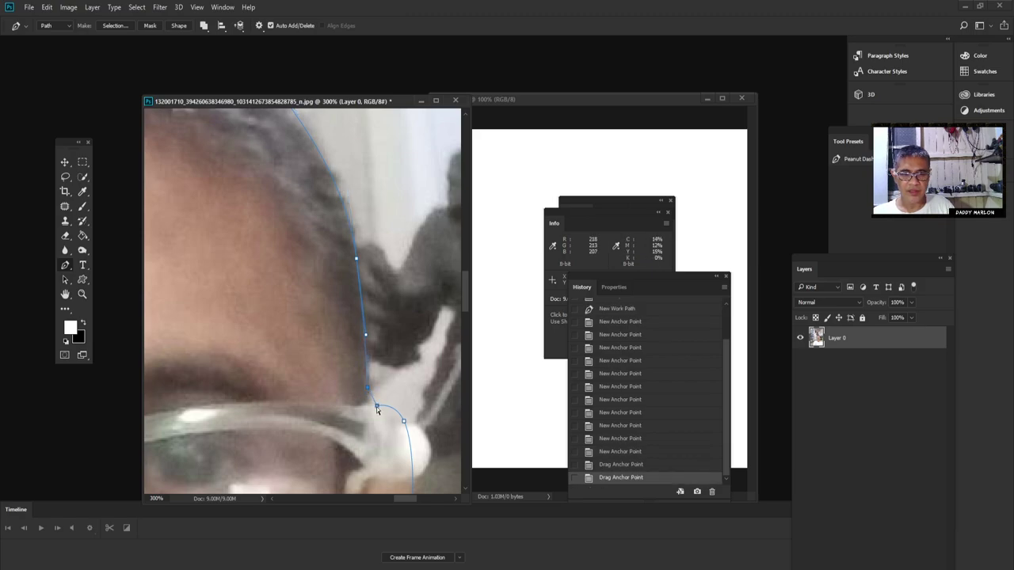
{"action": "mouse_move", "coordinate": [357, 258]}
{"action": "left_mouse_down"}
{"action": "mouse_move", "coordinate": [371, 264]}
{"action": "mouse_move", "coordinate": [377, 200]}
{"action": "mouse_move", "coordinate": [361, 193]}
{"action": "left_mouse_up"}
{"action": "left_click_drag", "start_coordinate": [364, 255], "coordinate": [362, 255]}
{"action": "left_click_drag", "start_coordinate": [363, 194], "coordinate": [353, 192]}
{"action": "left_click_drag", "start_coordinate": [409, 402], "coordinate": [349, 249]}
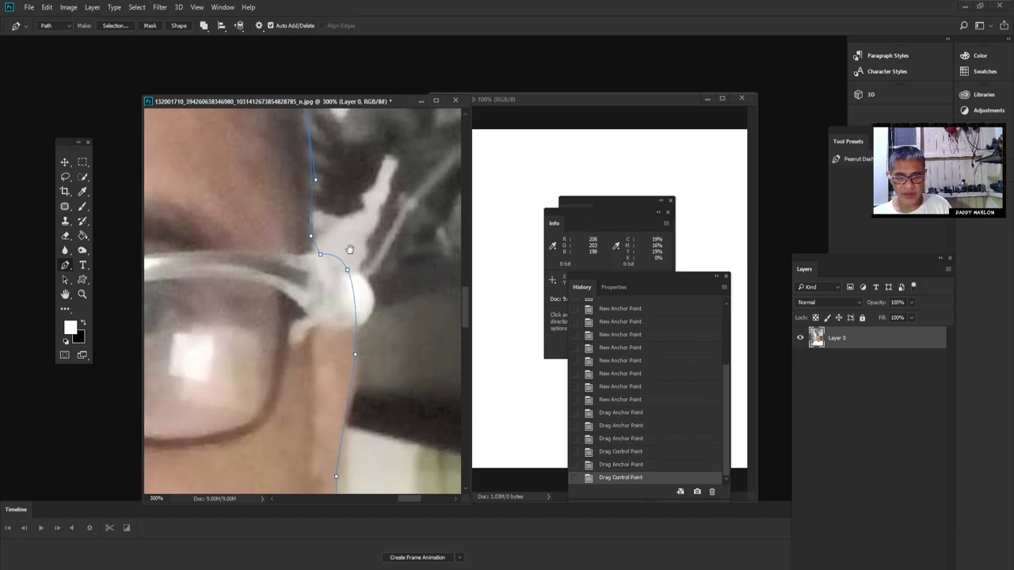
{"action": "key", "text": "ctrl+minus"}
{"action": "key", "text": "ctrl+minus"}
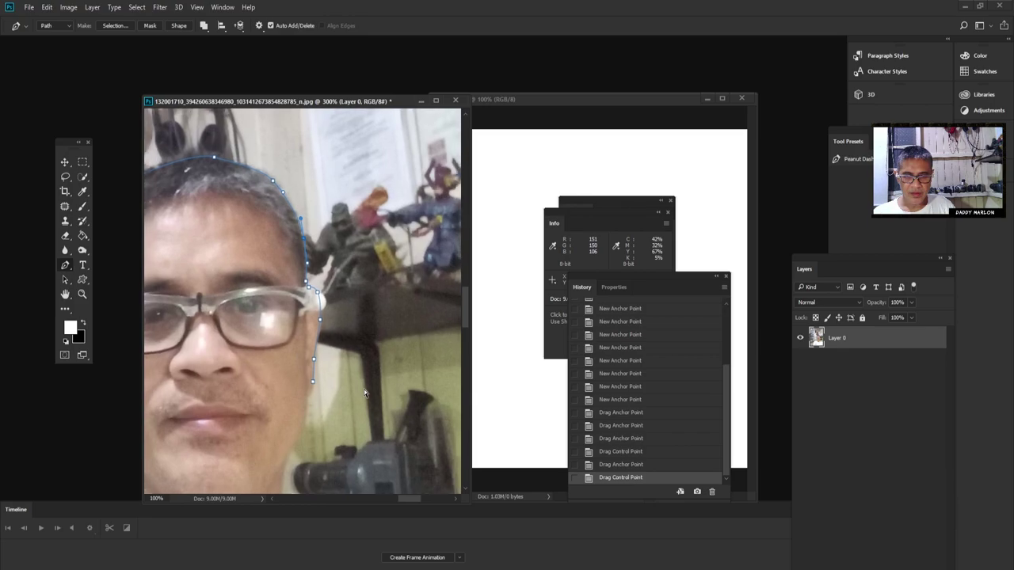
{"action": "key", "text": "ctrl+minus"}
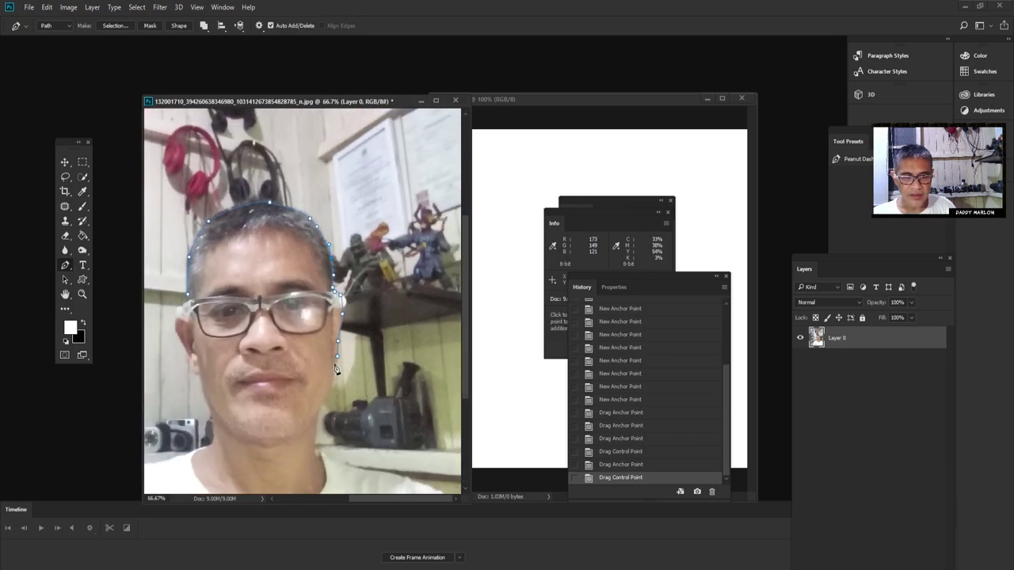
- Add anchors down the side of the face and jaw to the neck
{"action": "left_click", "coordinate": [335, 370]}
{"action": "left_click", "coordinate": [327, 393]}
{"action": "left_click", "coordinate": [322, 408]}
{"action": "left_click", "coordinate": [317, 414]}
{"action": "left_click", "coordinate": [316, 432]}
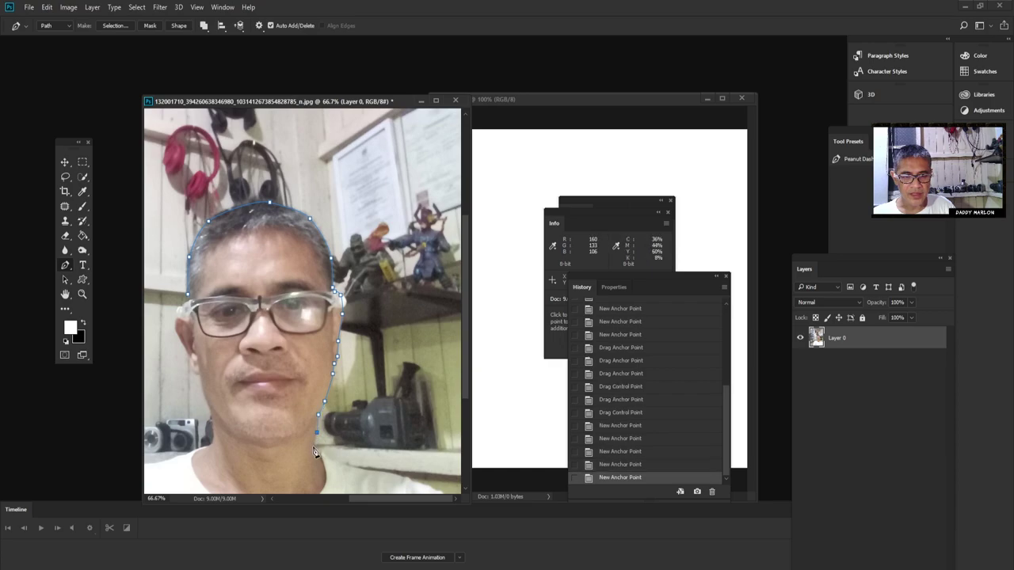
{"action": "left_click", "coordinate": [314, 453]}
{"action": "key", "text": "ctrl+minus"}
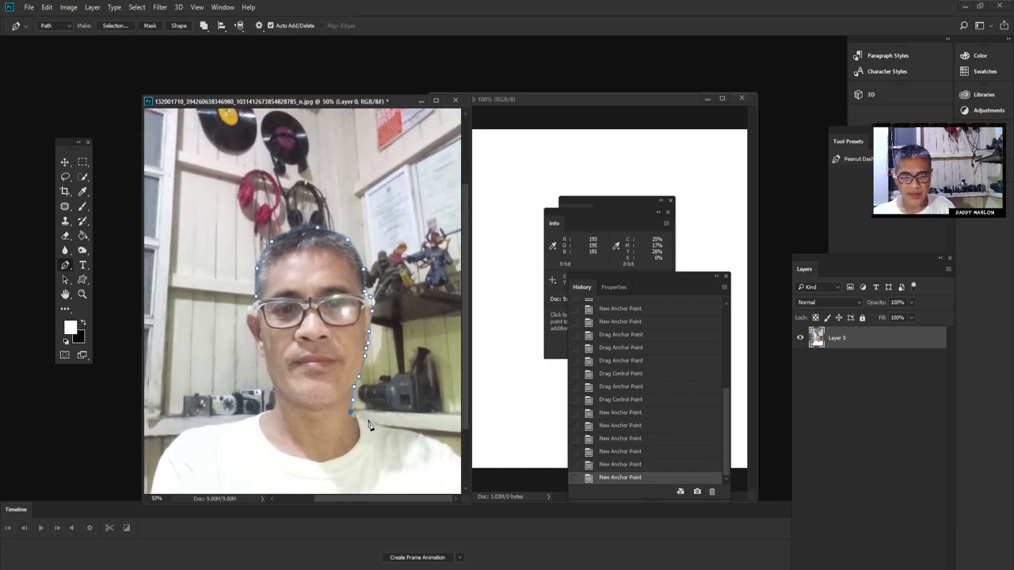
- Trace the outline across the right shoulder, shirt bottom and up the left shoulder
{"action": "left_click", "coordinate": [373, 424]}
{"action": "left_click", "coordinate": [407, 431]}
{"action": "left_click", "coordinate": [437, 440]}
{"action": "left_click_drag", "start_coordinate": [452, 479], "coordinate": [455, 489]}
{"action": "left_click_drag", "start_coordinate": [165, 496], "coordinate": [176, 448]}
{"action": "left_click", "coordinate": [173, 439]}
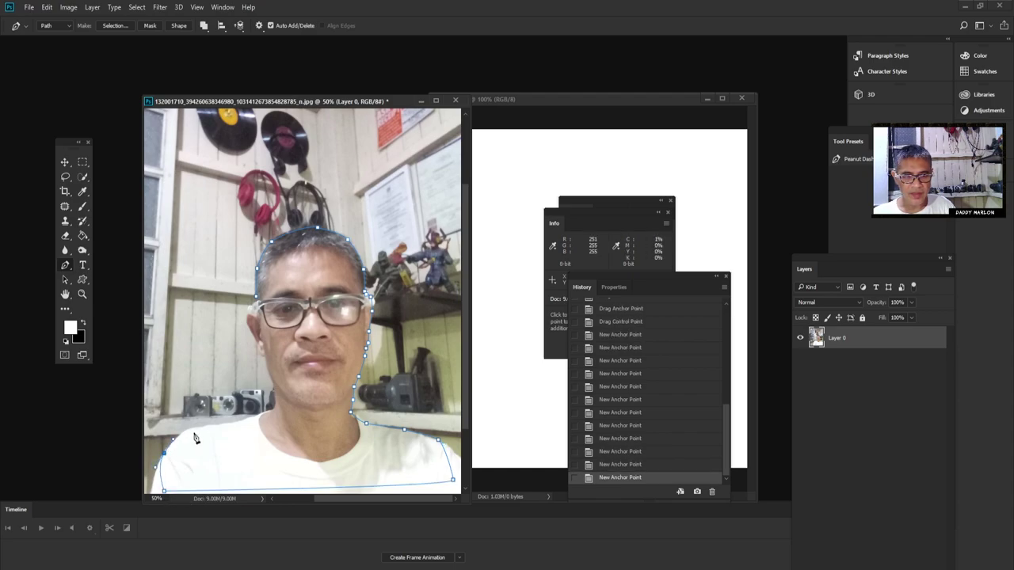
{"action": "left_click_drag", "start_coordinate": [225, 424], "coordinate": [269, 410]}
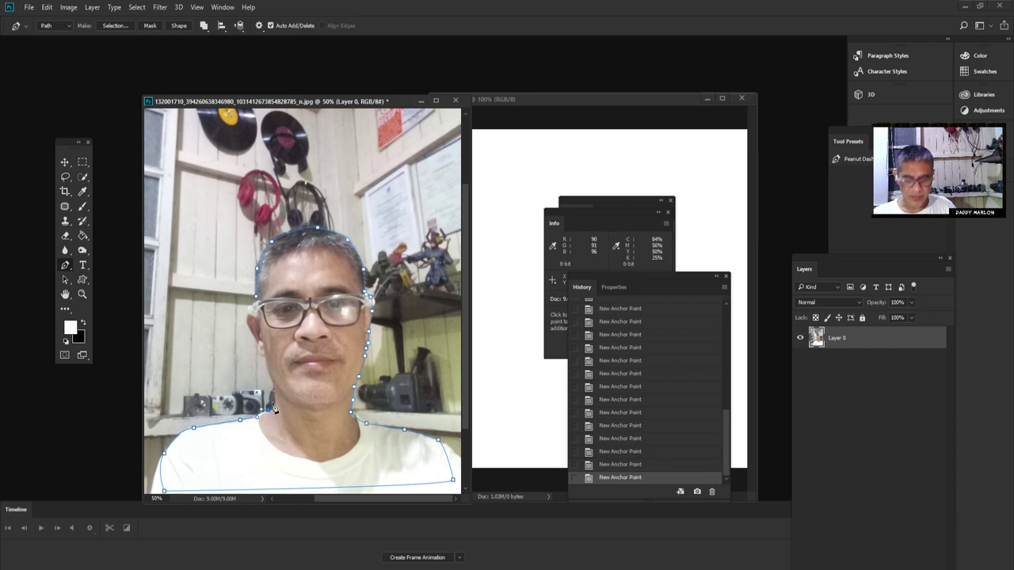
- Trace up the left neck and face, close the path and load it as a selection
{"action": "key", "text": "ctrl+plus"}
{"action": "left_click_drag", "start_coordinate": [265, 445], "coordinate": [267, 441]}
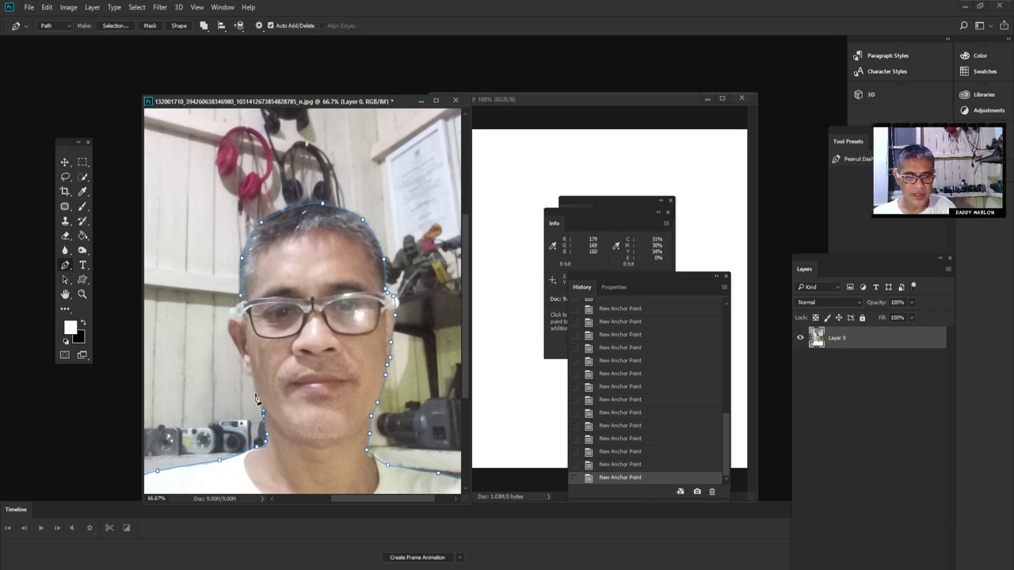
{"action": "left_click_drag", "start_coordinate": [243, 376], "coordinate": [246, 371]}
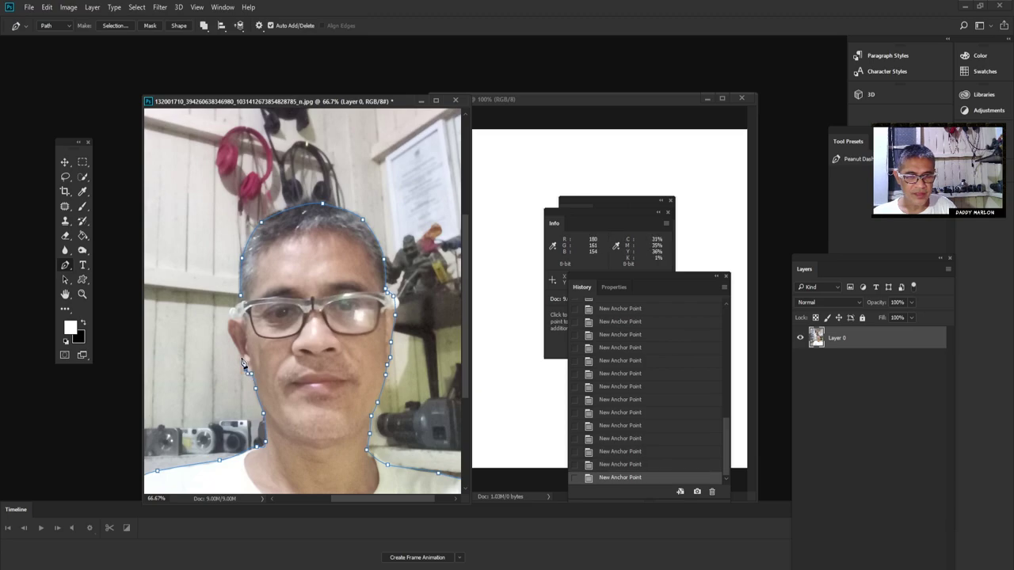
{"action": "left_click", "coordinate": [232, 333]}
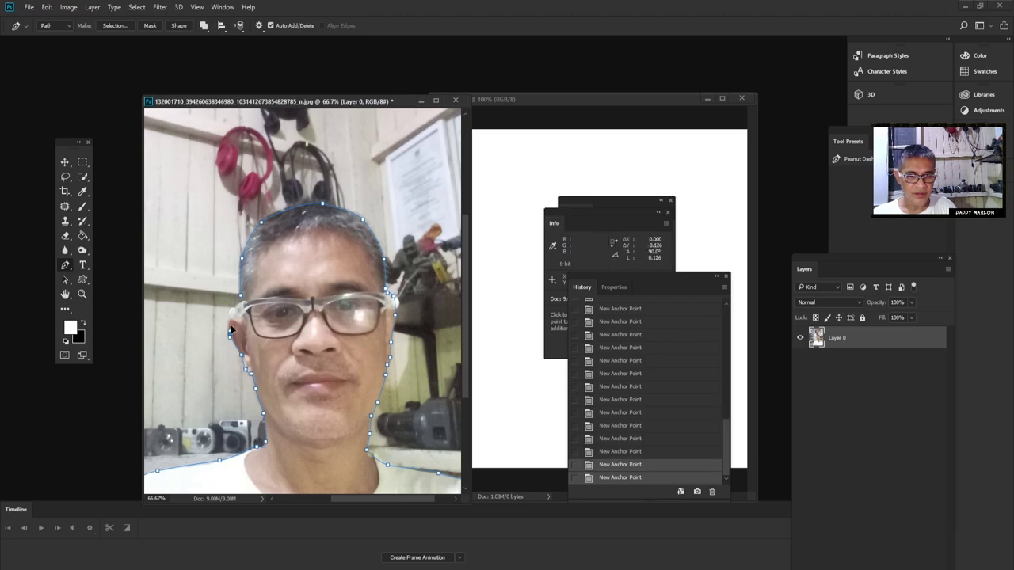
{"action": "left_click", "coordinate": [234, 322]}
{"action": "left_click", "coordinate": [240, 312]}
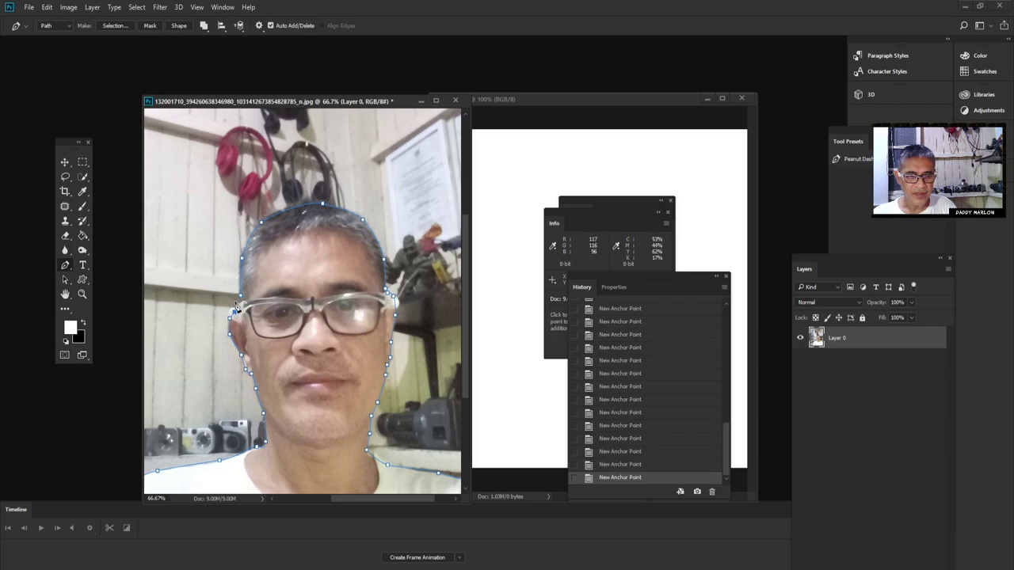
{"action": "left_click", "coordinate": [242, 305]}
{"action": "left_click", "coordinate": [243, 302]}
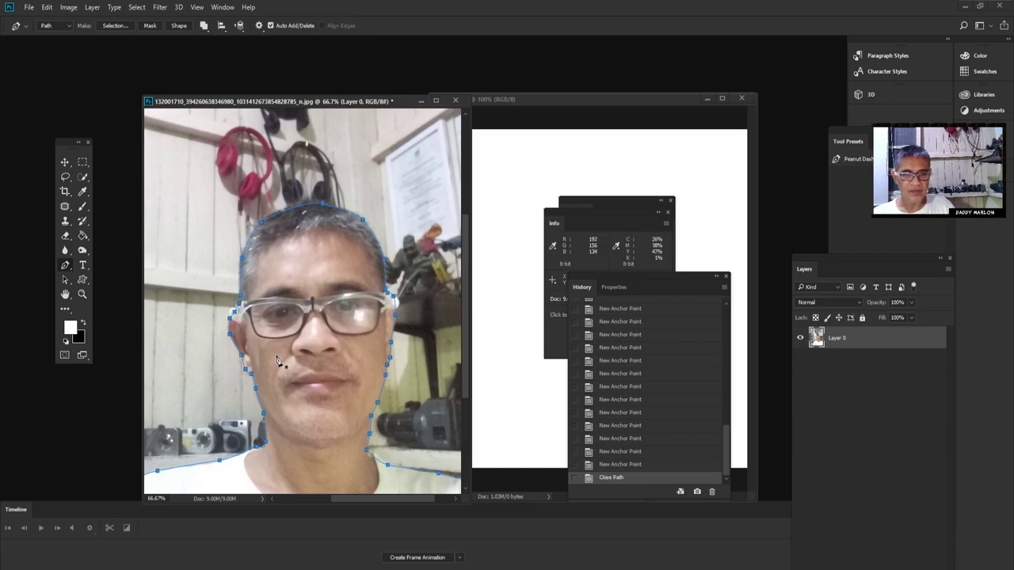
{"action": "key", "text": "ctrl+Return"}
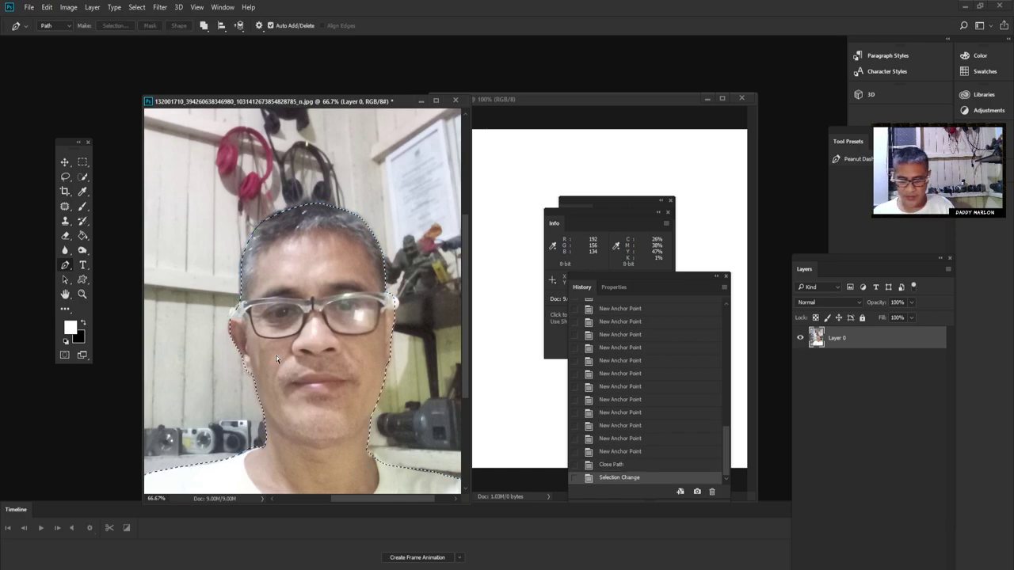
- Undo the selection and path closing, and remove the last anchor point
{"action": "key", "text": "ctrl+minus"}
{"action": "key", "text": "ctrl+minus"}
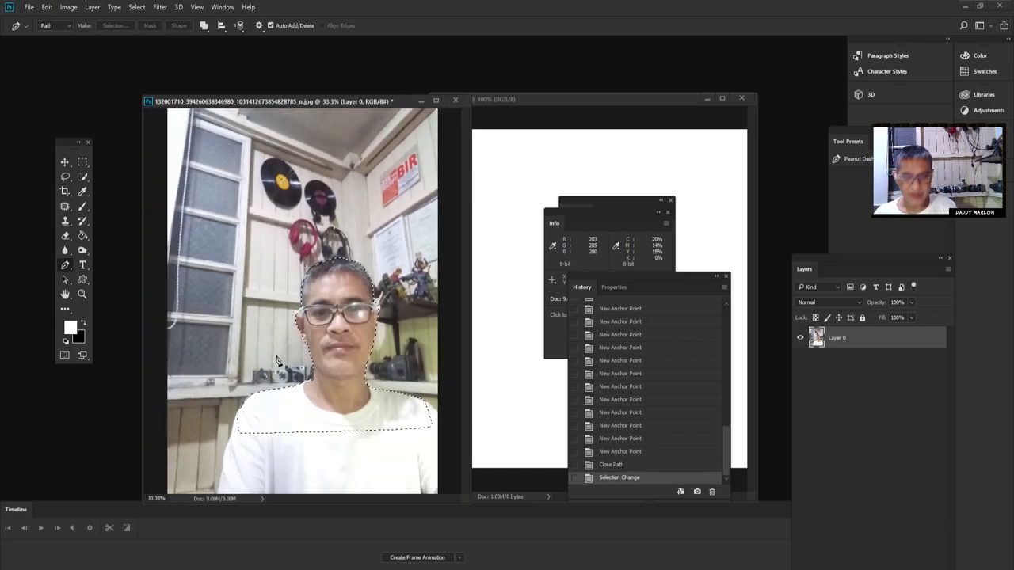
{"action": "left_click", "coordinate": [608, 467]}
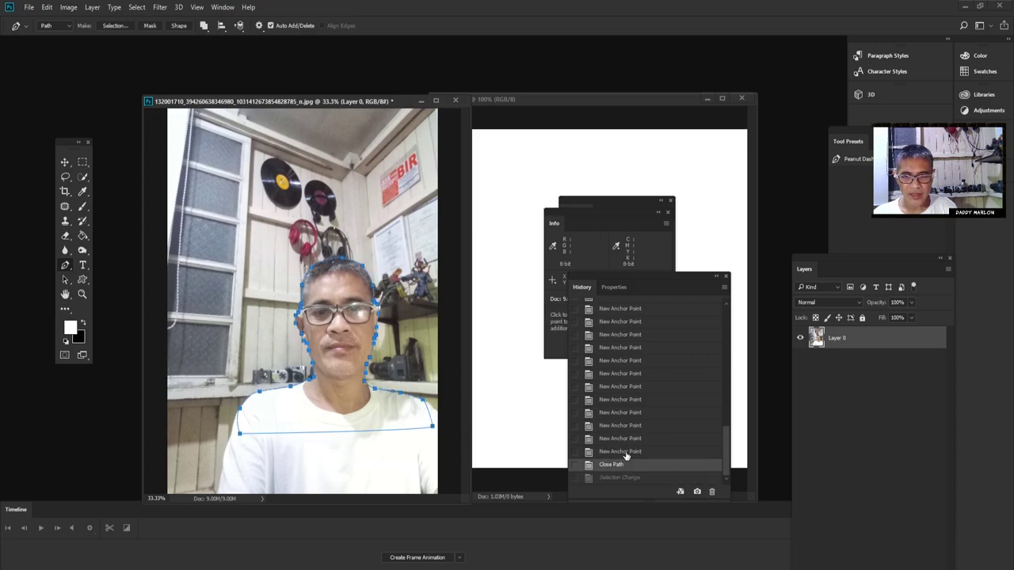
{"action": "left_click", "coordinate": [625, 452]}
{"action": "left_click", "coordinate": [81, 294]}
{"action": "left_click_drag", "start_coordinate": [309, 269], "coordinate": [381, 269]}
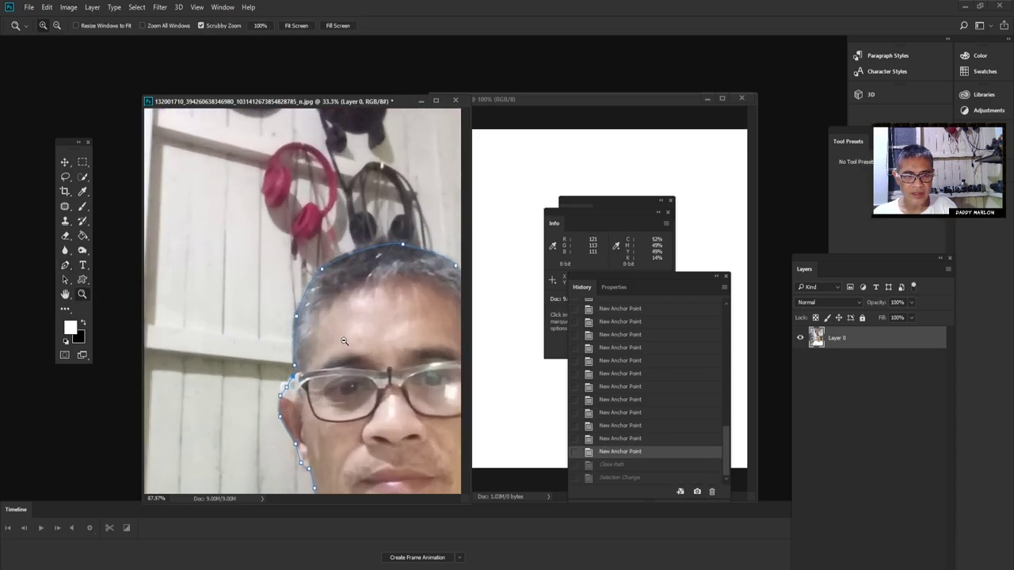
{"action": "left_click", "coordinate": [620, 440]}
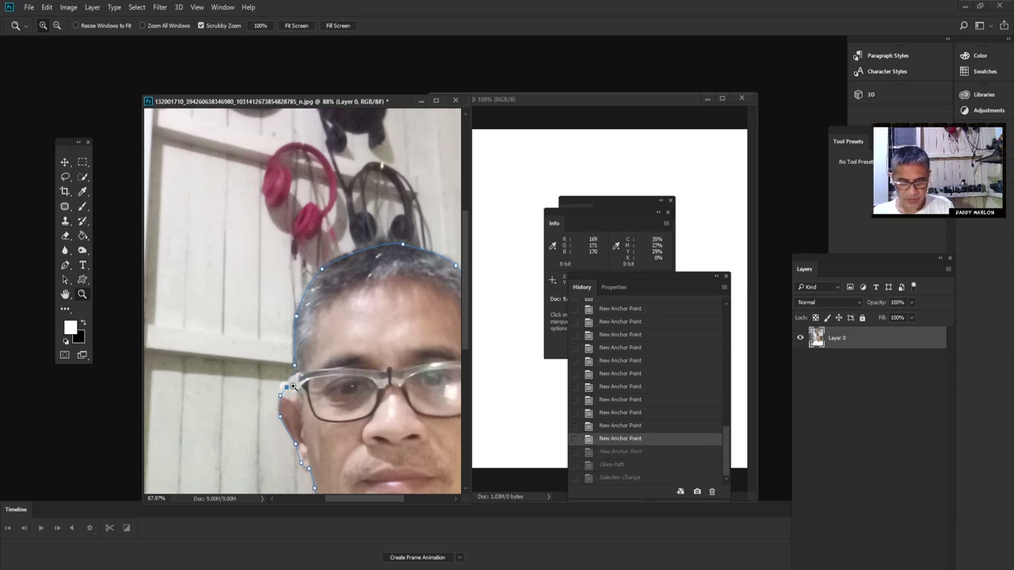
- Add a temple anchor, close the path at the hairline, and convert it to a selection
{"action": "key", "text": "p"}
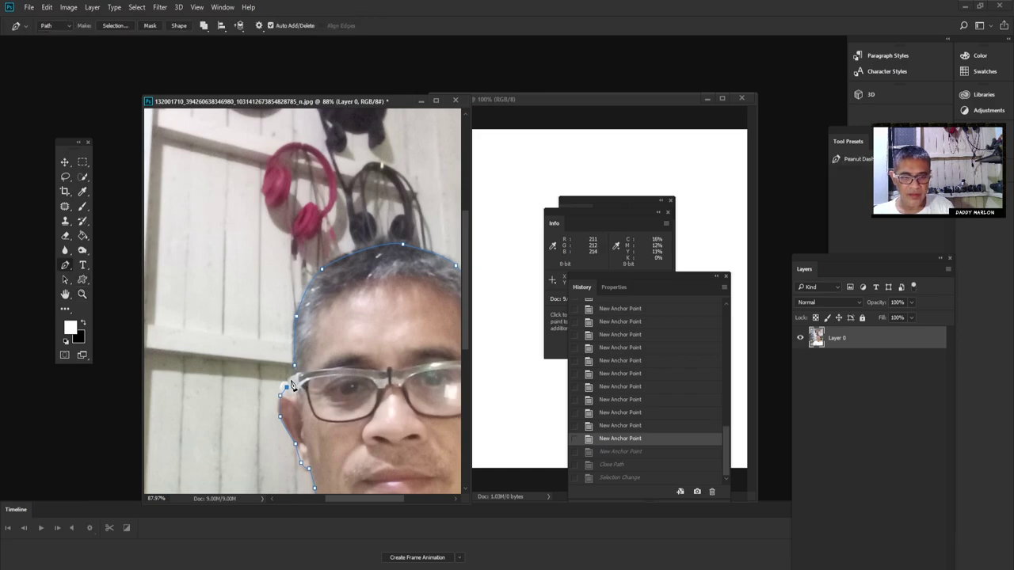
{"action": "left_click", "coordinate": [292, 381]}
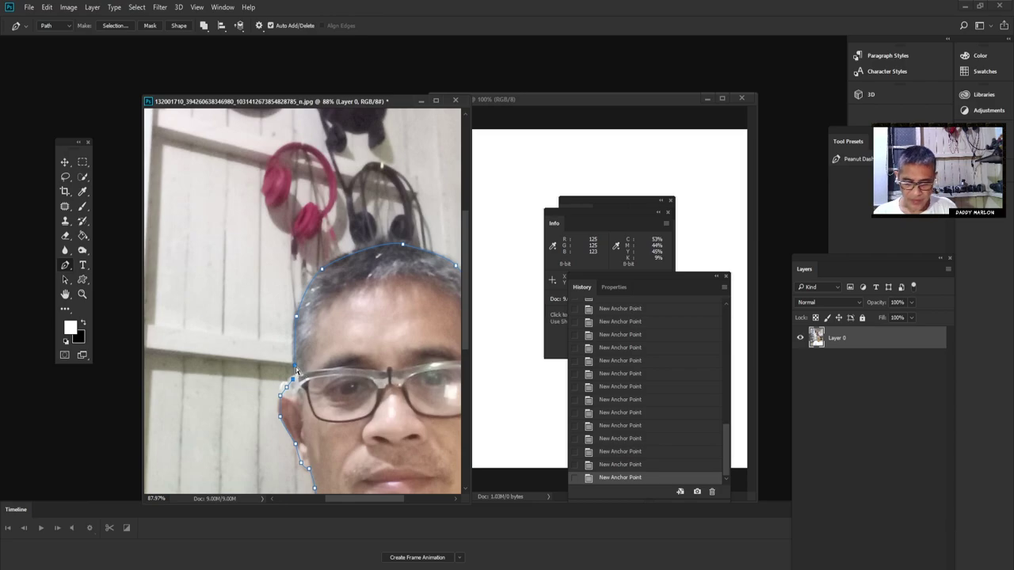
{"action": "scroll", "coordinate": [295, 367], "scroll_direction": "up", "scroll_amount": 3}
{"action": "scroll", "coordinate": [296, 367], "scroll_direction": "up", "scroll_amount": 2}
{"action": "left_click_drag", "start_coordinate": [378, 446], "coordinate": [394, 268]}
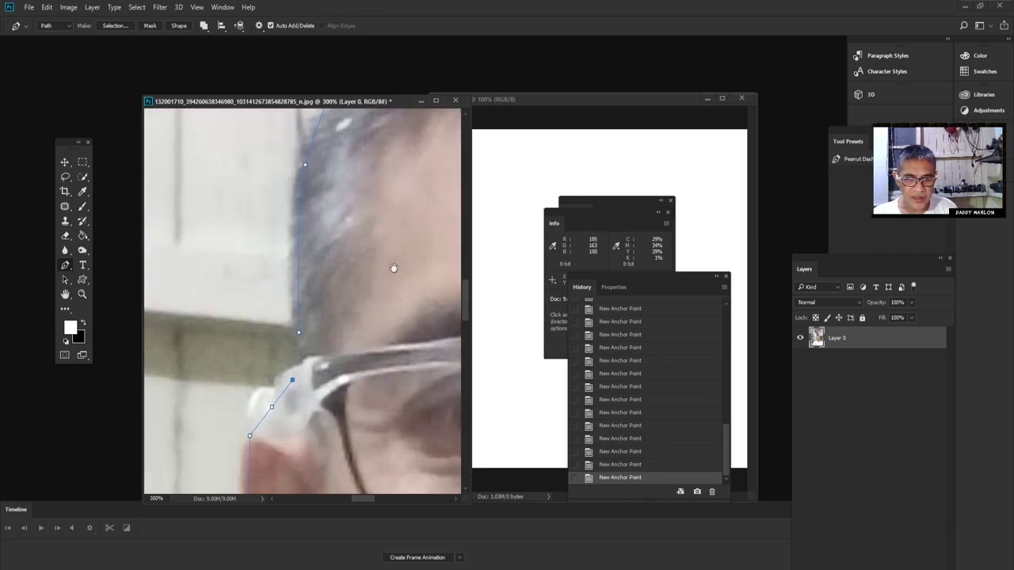
{"action": "left_click", "coordinate": [299, 334]}
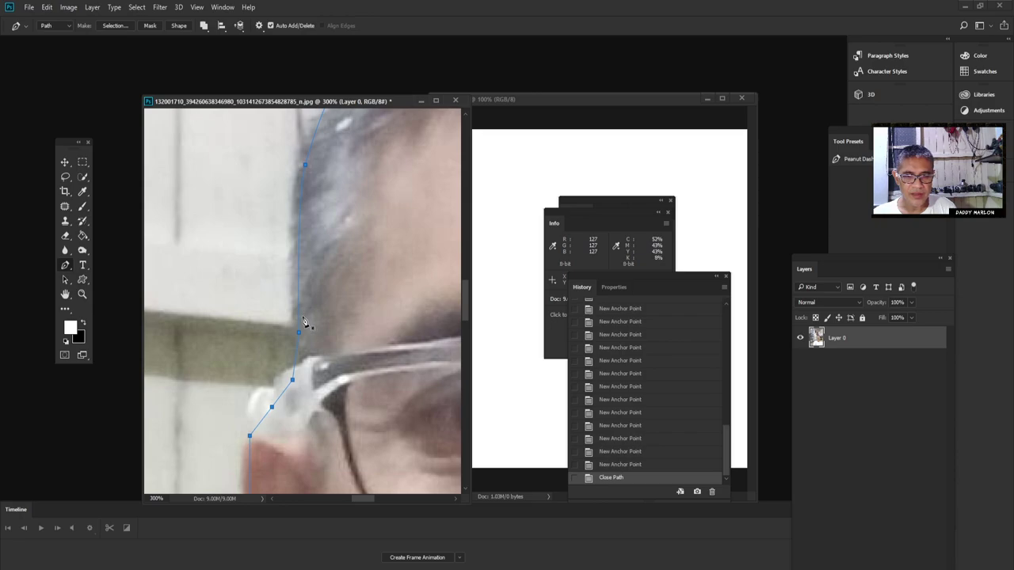
{"action": "key", "text": "ctrl+Return"}
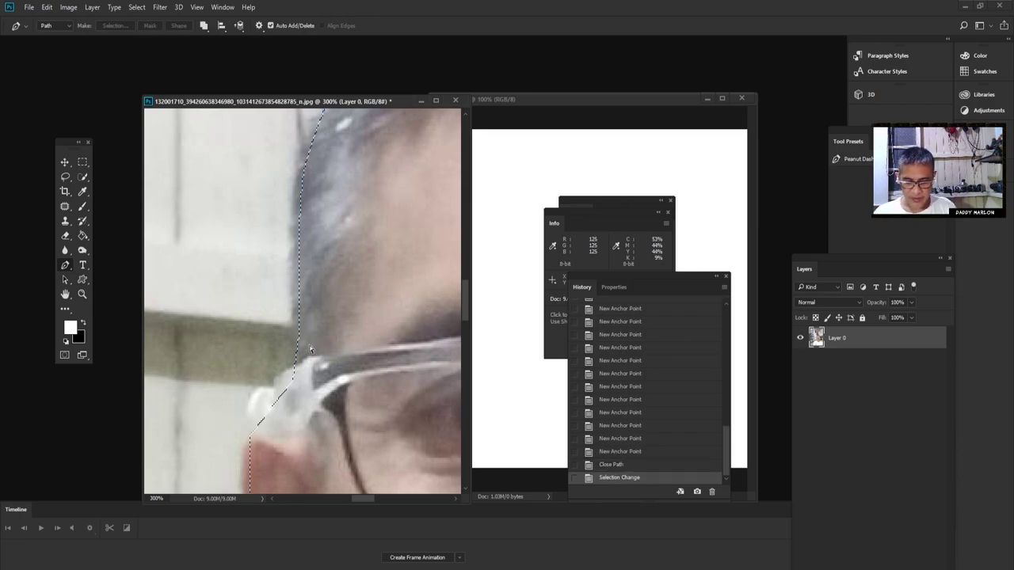
{"action": "scroll", "coordinate": [309, 345], "scroll_direction": "down", "scroll_amount": 2}
{"action": "scroll", "coordinate": [310, 345], "scroll_direction": "down", "scroll_amount": 2}
{"action": "scroll", "coordinate": [310, 346], "scroll_direction": "down", "scroll_amount": 1}
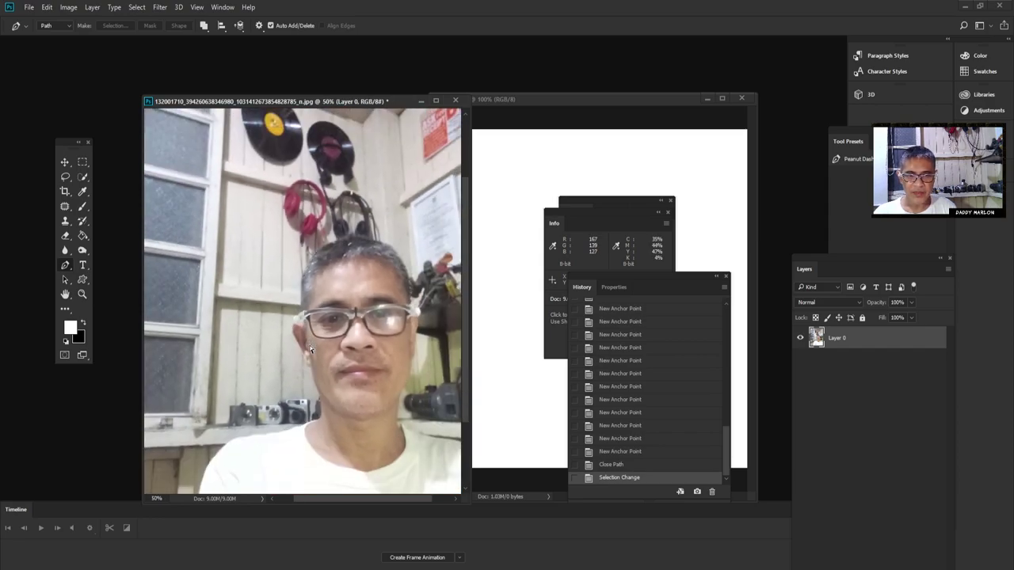
- Drag the selected person into the Untitled-1 document with the Move Tool
{"action": "scroll", "coordinate": [310, 350], "scroll_direction": "down", "scroll_amount": 2}
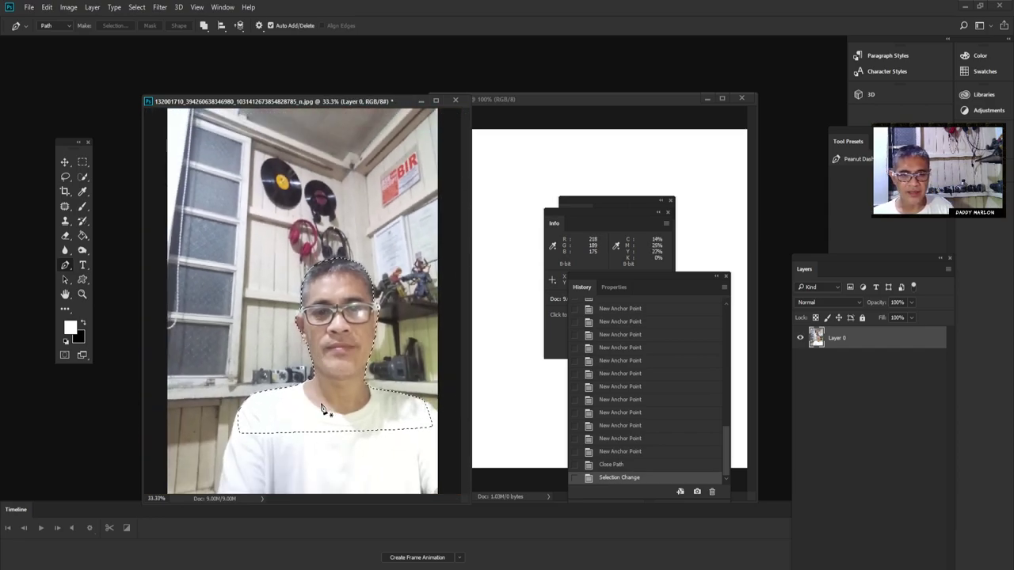
{"action": "left_click", "coordinate": [64, 165]}
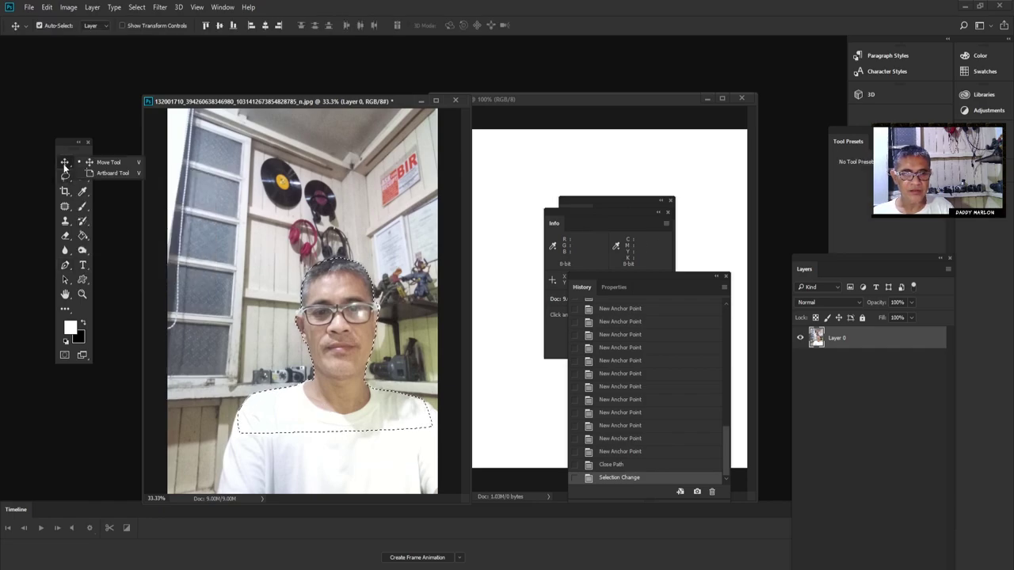
{"action": "left_click", "coordinate": [108, 165]}
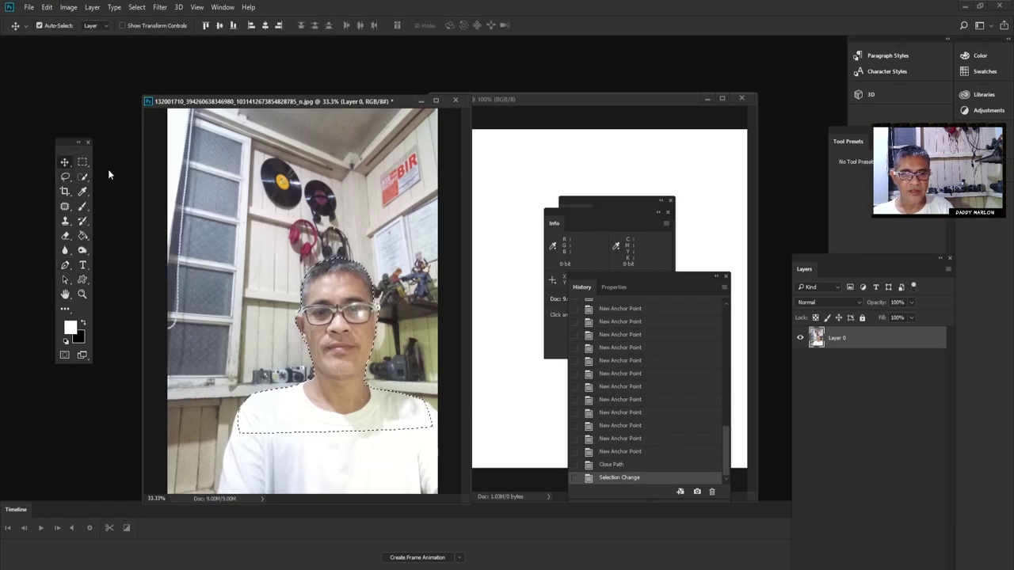
{"action": "left_click_drag", "start_coordinate": [346, 359], "coordinate": [511, 332]}
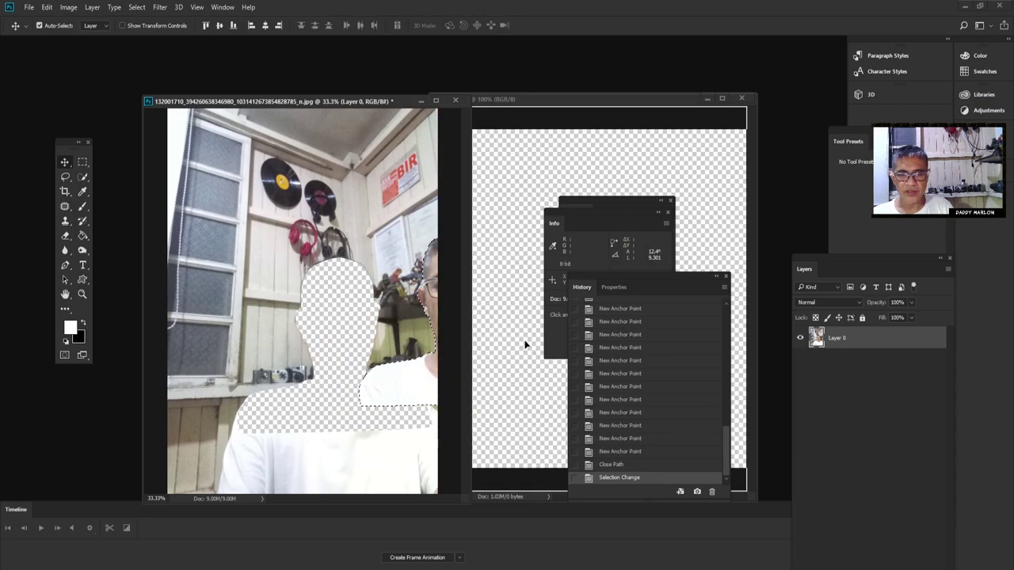
{"action": "left_click_drag", "start_coordinate": [515, 335], "coordinate": [523, 345]}
- Close the original portrait photo without saving
{"action": "left_click", "coordinate": [302, 203]}
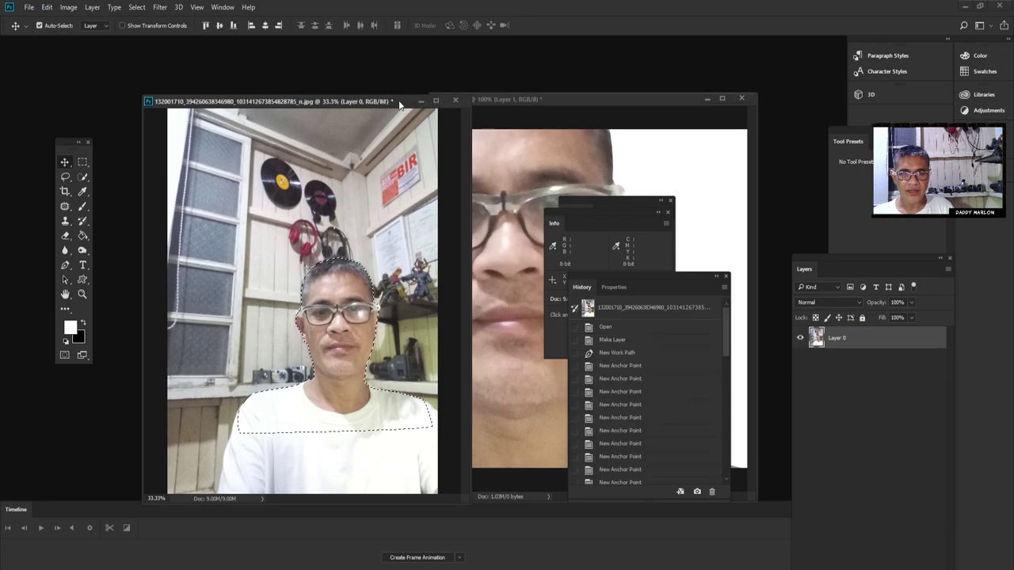
{"action": "left_click_drag", "start_coordinate": [402, 100], "coordinate": [271, 106]}
{"action": "left_click", "coordinate": [326, 106]}
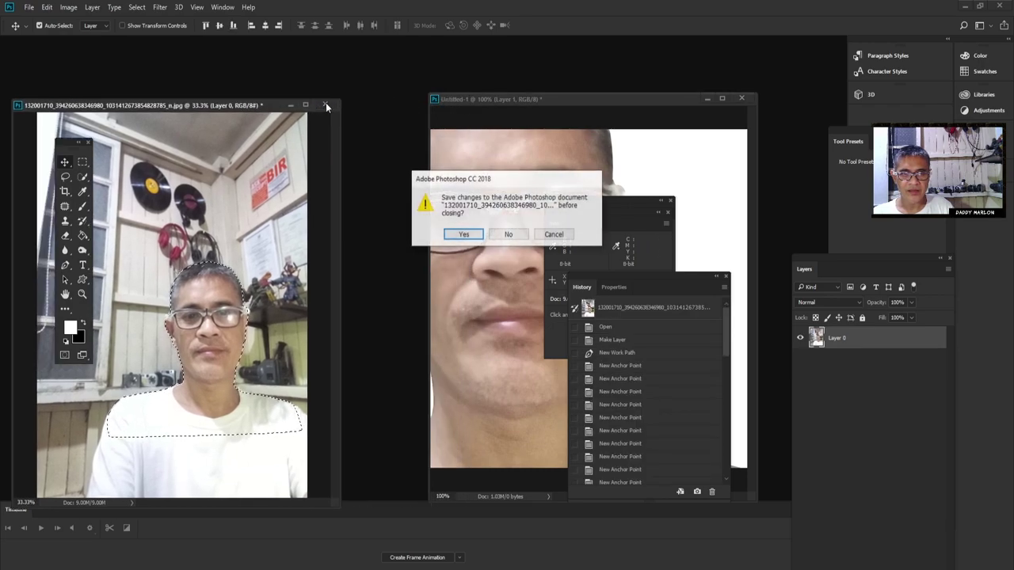
{"action": "left_click", "coordinate": [509, 236]}
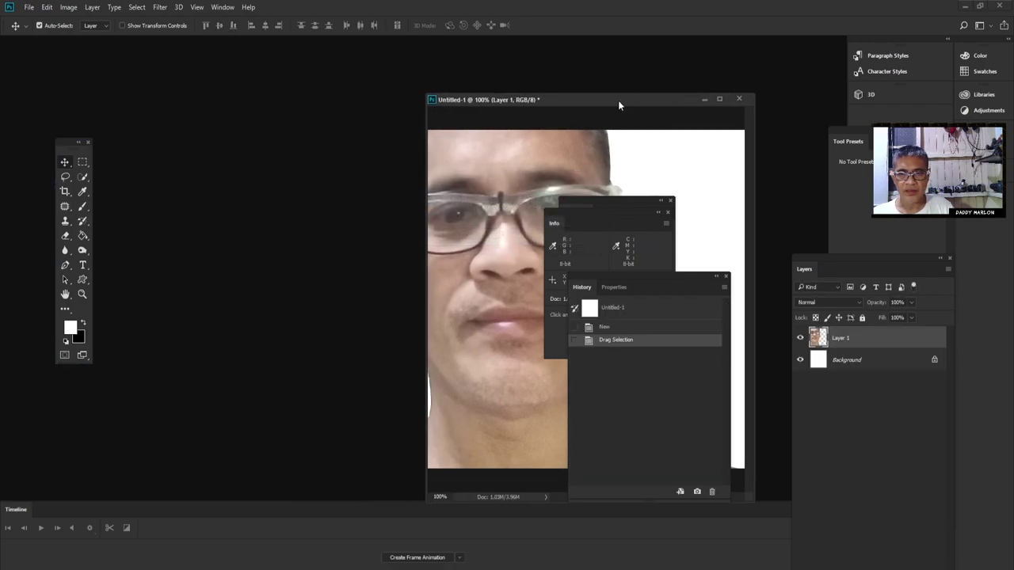
- Zoom Untitled-1 out to 50% and centre the face on the canvas
{"action": "left_click_drag", "start_coordinate": [618, 100], "coordinate": [344, 112]}
{"action": "key", "text": "ctrl+minus"}
{"action": "key", "text": "ctrl+minus"}
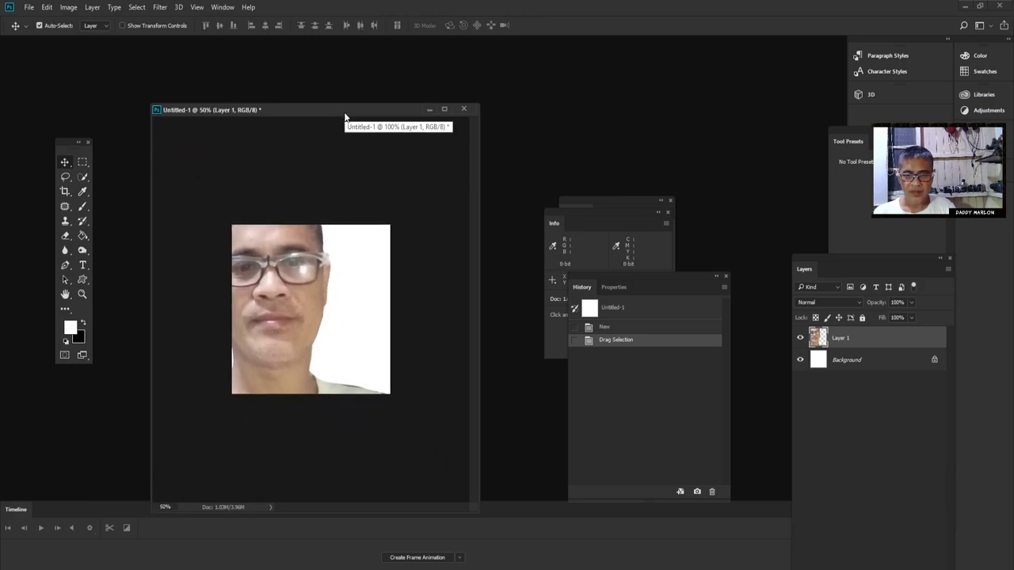
{"action": "left_click", "coordinate": [40, 25]}
{"action": "mouse_move", "coordinate": [294, 321]}
{"action": "left_mouse_down"}
{"action": "mouse_move", "coordinate": [357, 362]}
{"action": "mouse_move", "coordinate": [338, 356]}
{"action": "mouse_move", "coordinate": [334, 370]}
{"action": "mouse_move", "coordinate": [340, 298]}
{"action": "mouse_move", "coordinate": [339, 355]}
{"action": "left_mouse_up"}
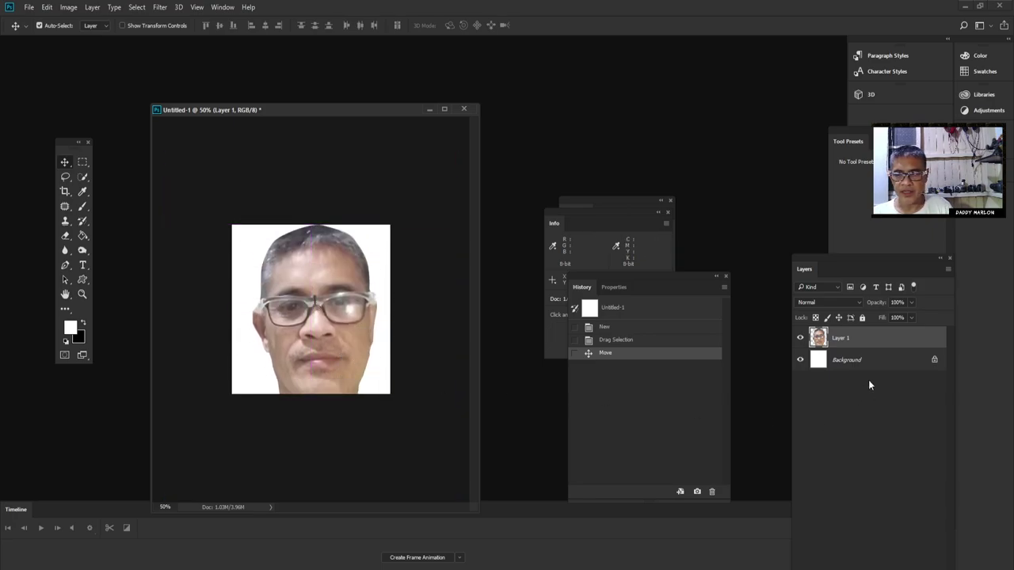
- Delete the white Background layer, leaving only Layer 1's cut-out head
{"action": "right_click", "coordinate": [845, 339]}
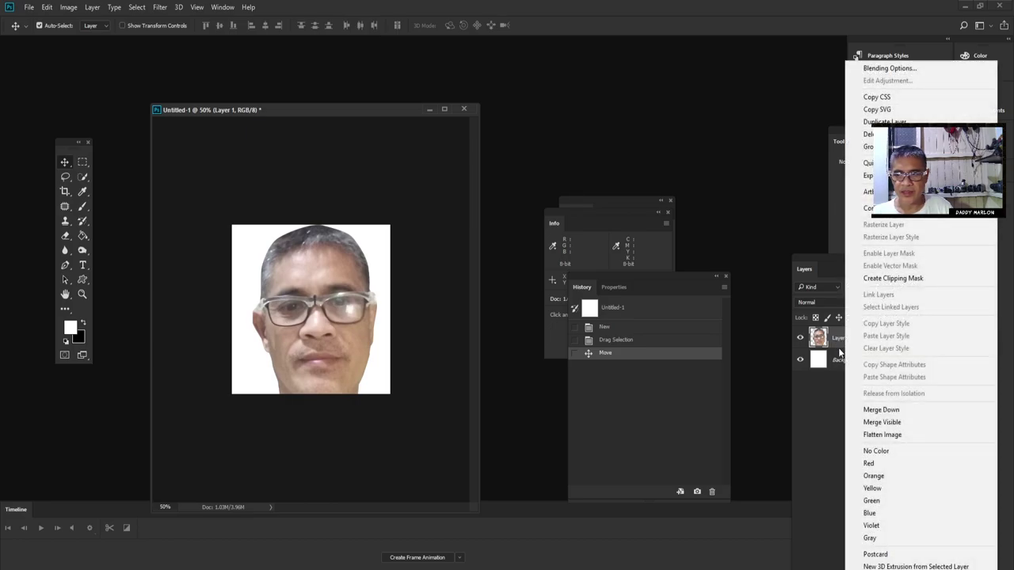
{"action": "key", "text": "Escape"}
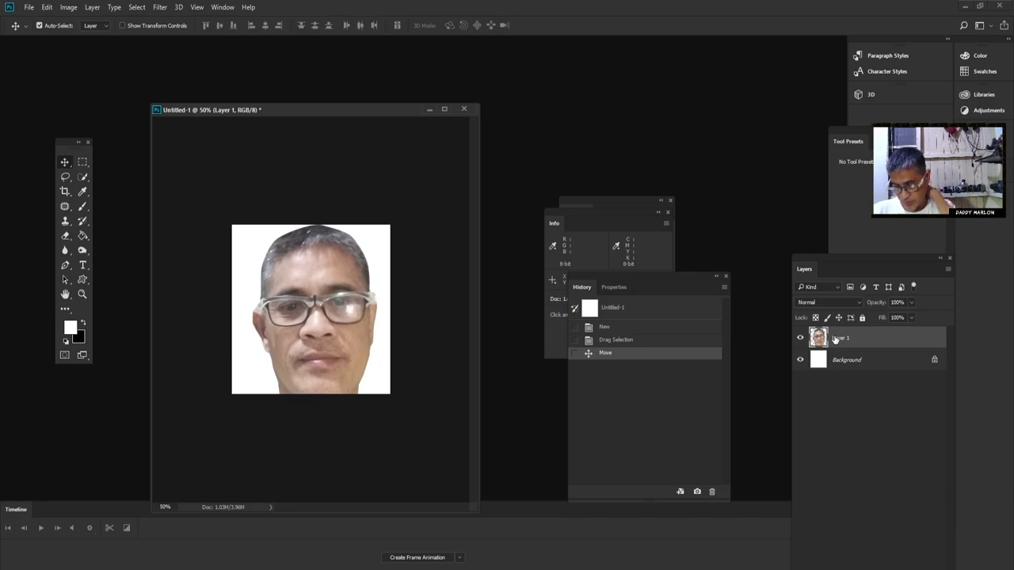
{"action": "right_click", "coordinate": [837, 338]}
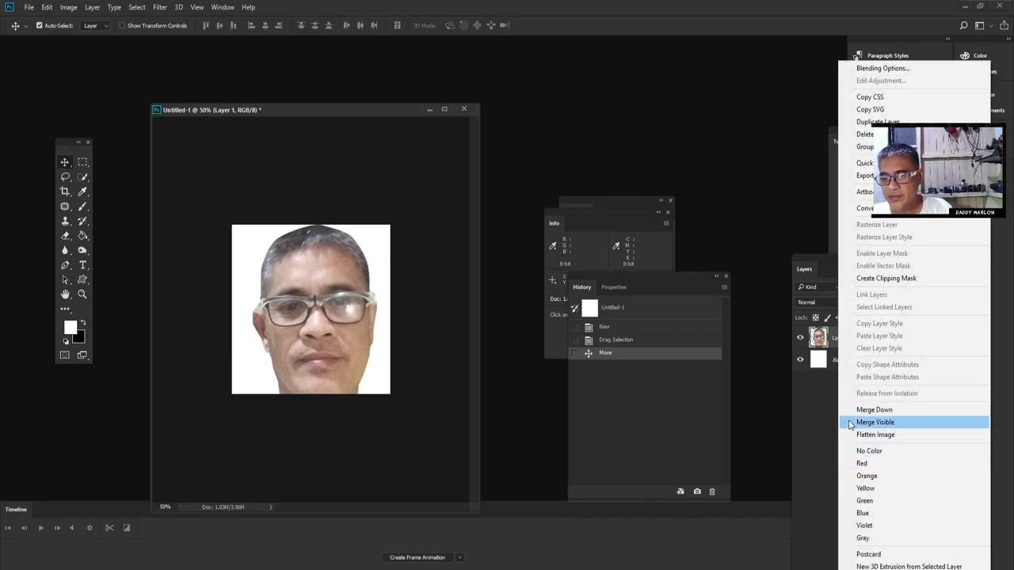
{"action": "left_click", "coordinate": [824, 409]}
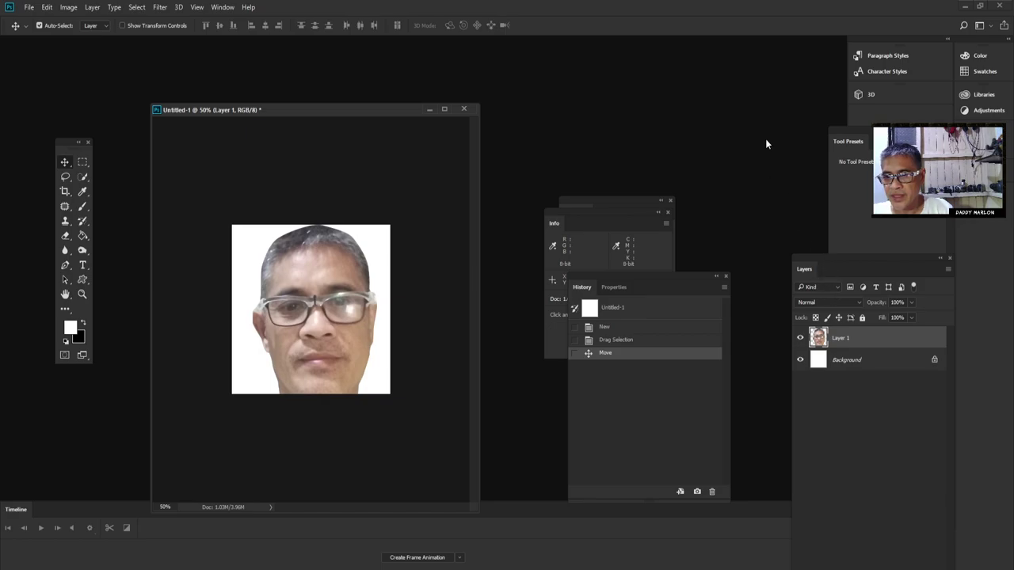
{"action": "left_click_drag", "start_coordinate": [808, 257], "coordinate": [727, 149]}
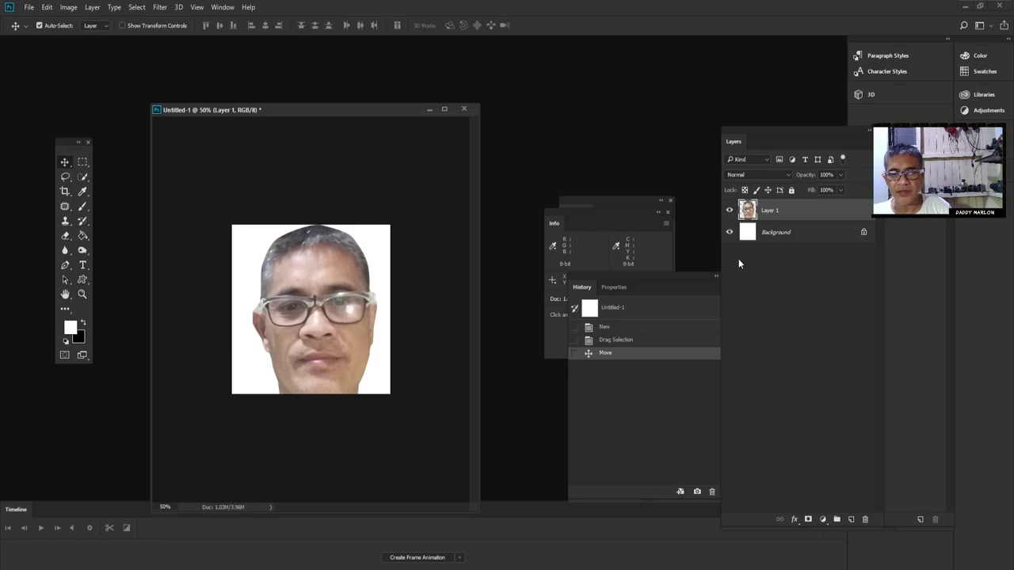
{"action": "left_click", "coordinate": [729, 232]}
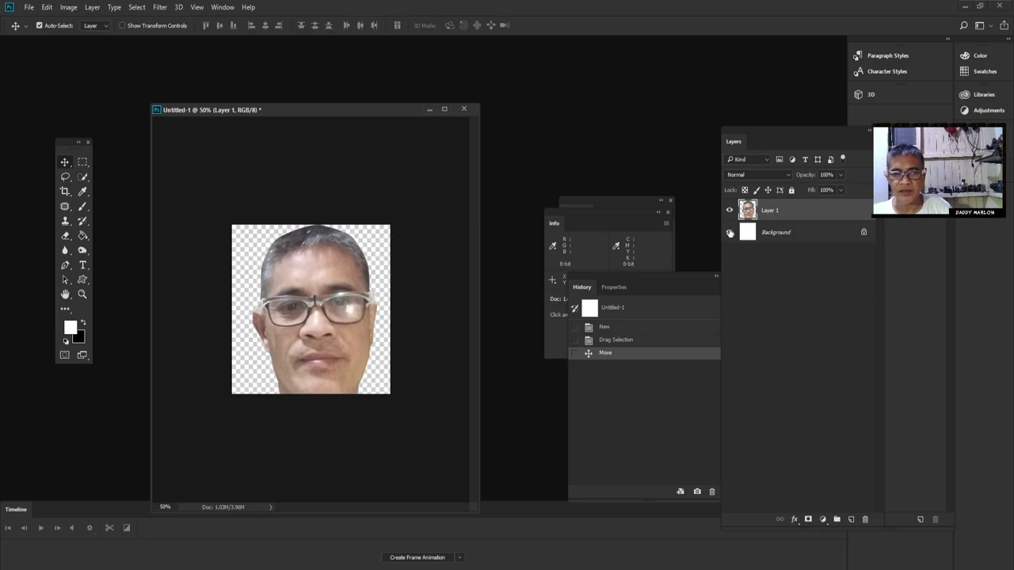
{"action": "left_click", "coordinate": [730, 232]}
{"action": "left_click", "coordinate": [785, 233]}
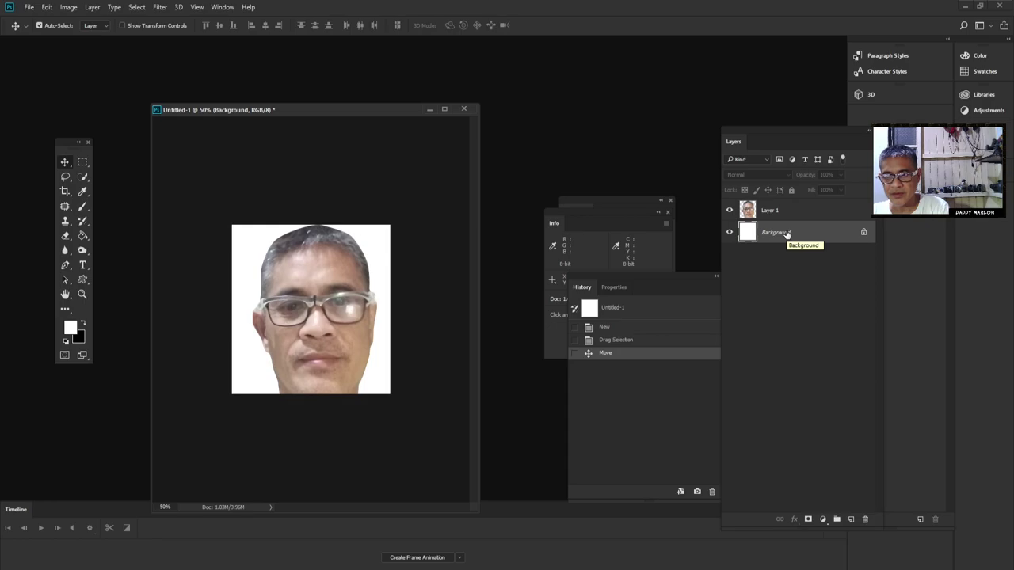
{"action": "key", "text": "Delete"}
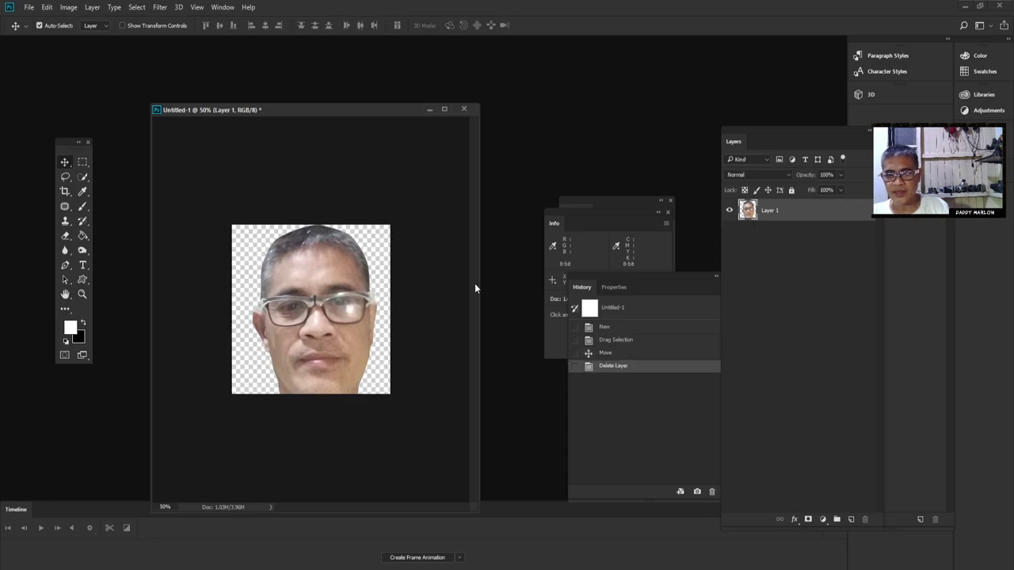
- Convert Layer 1 to a Smart Object and shrink it to about 85%
{"action": "right_click", "coordinate": [792, 213]}
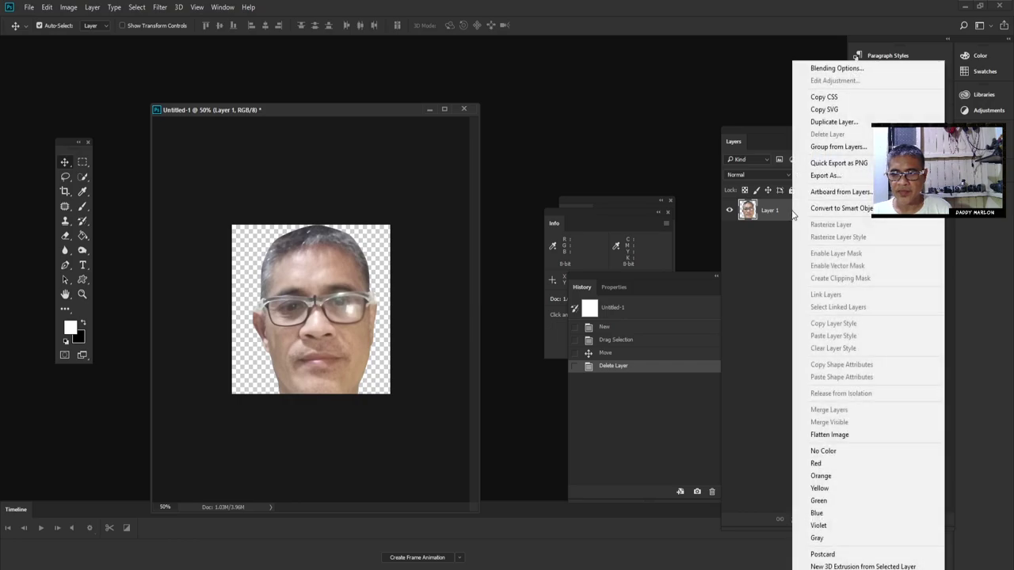
{"action": "left_click", "coordinate": [842, 208]}
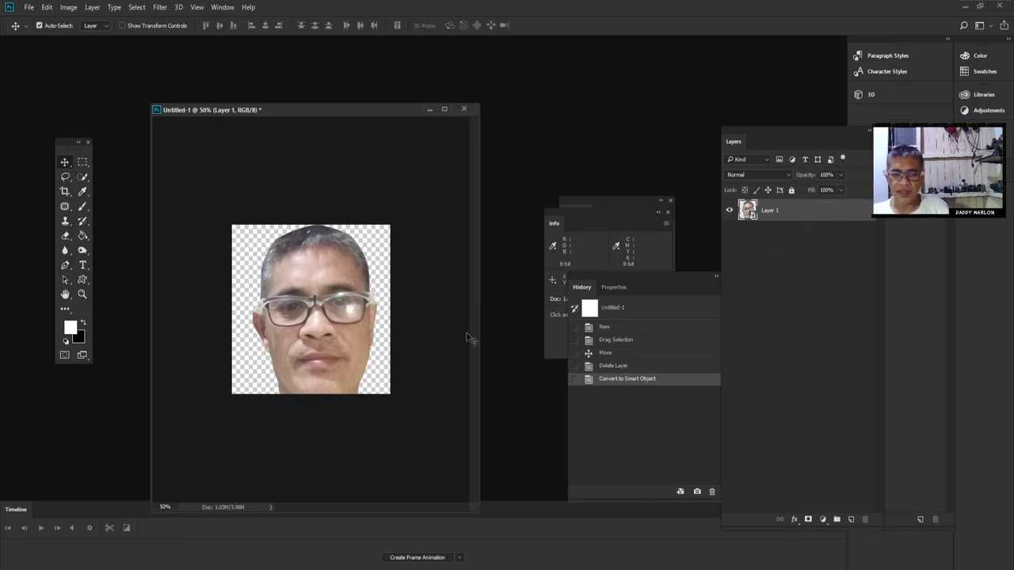
{"action": "key", "text": "ctrl+t"}
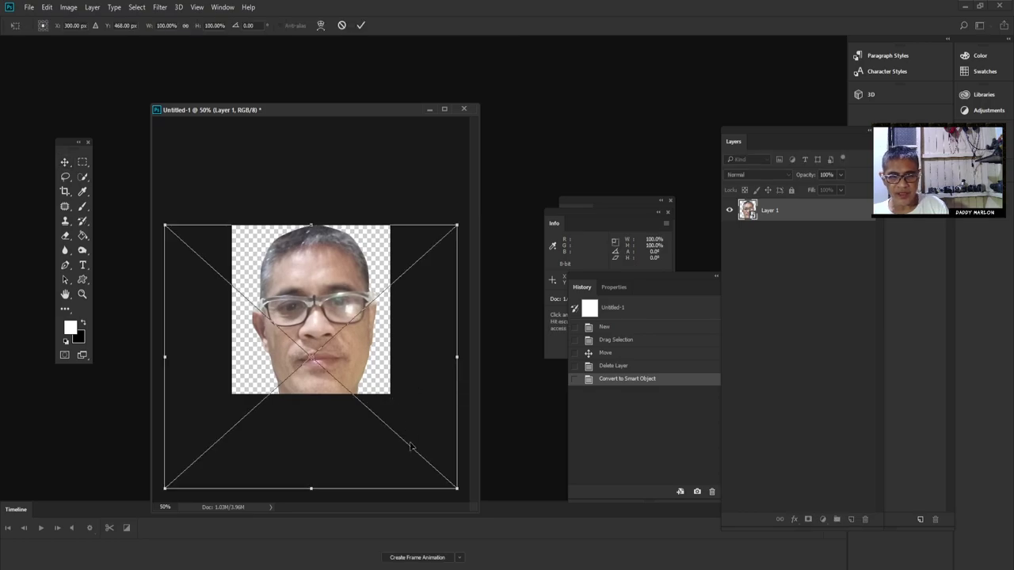
{"action": "left_click_drag", "start_coordinate": [450, 492], "coordinate": [448, 477]}
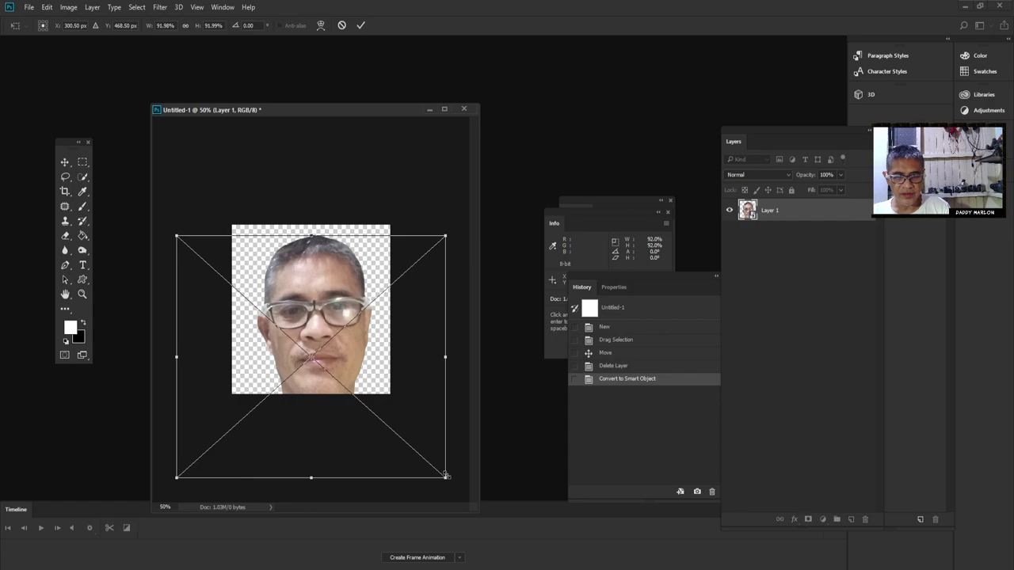
{"action": "mouse_move", "coordinate": [445, 478]}
{"action": "left_mouse_down"}
{"action": "mouse_move", "coordinate": [434, 435]}
{"action": "mouse_move", "coordinate": [439, 445]}
{"action": "left_mouse_up"}
{"action": "key", "text": "Return"}
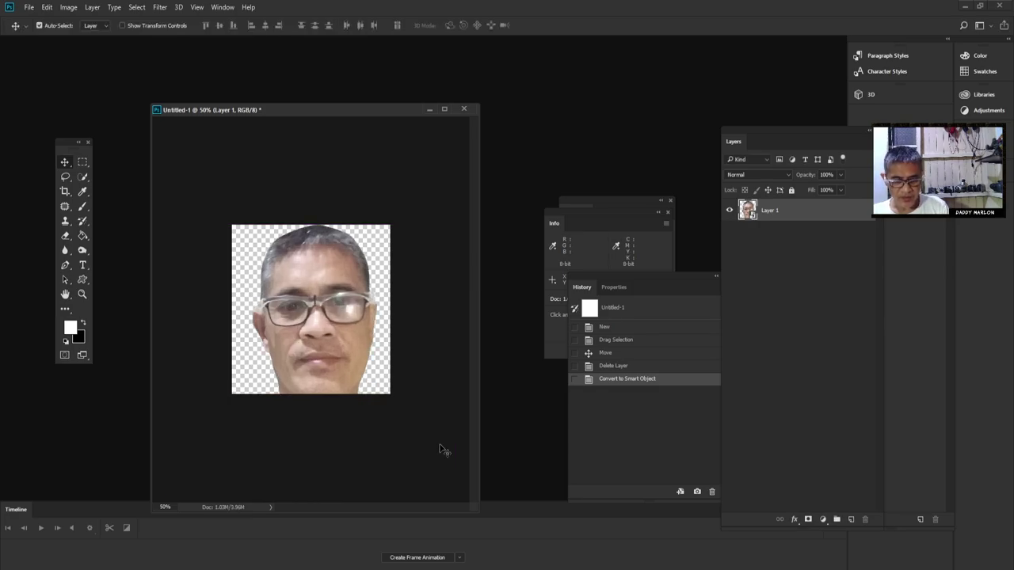
- Try scaling the portrait to about 60% and moving it up, then revert that transform
{"action": "key", "text": "ctrl"}
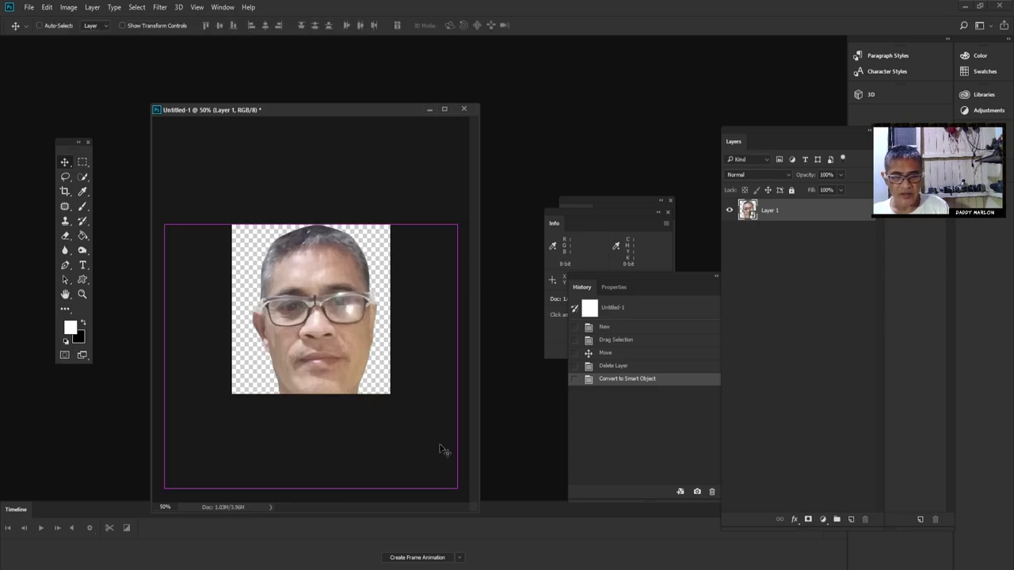
{"action": "key", "text": "ctrl+t"}
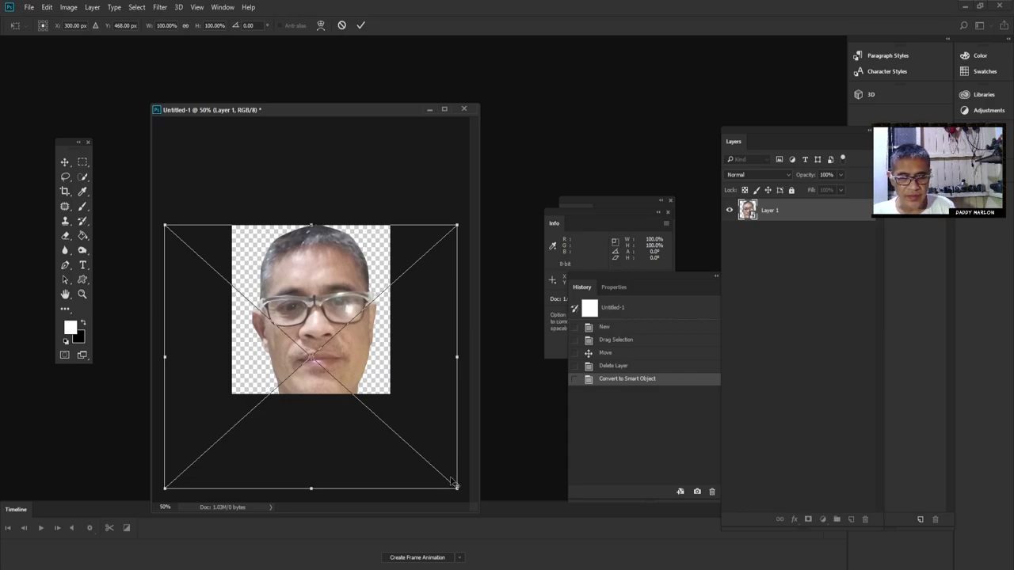
{"action": "left_click_drag", "start_coordinate": [458, 487], "coordinate": [414, 409], "text": "alt"}
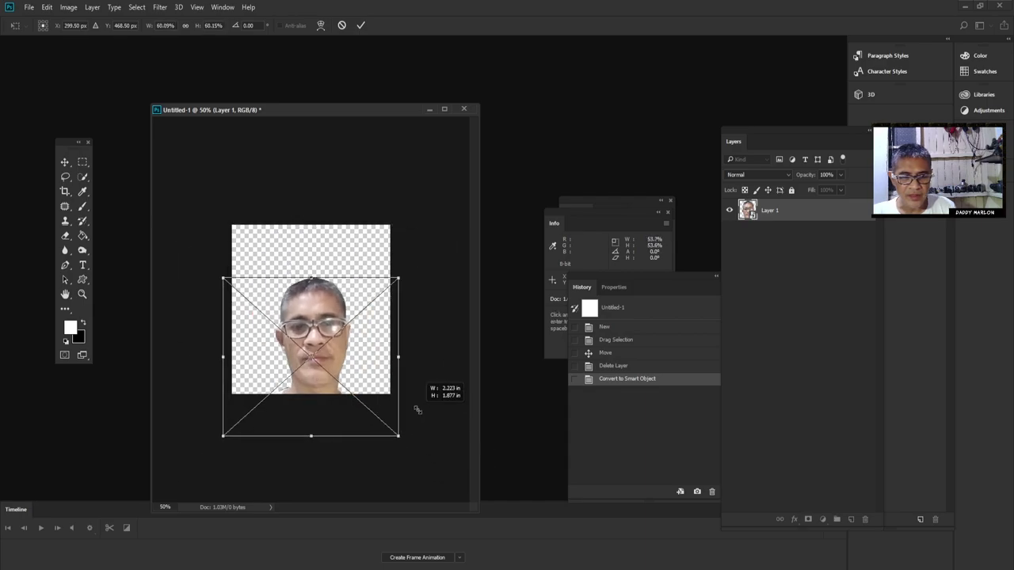
{"action": "mouse_move", "coordinate": [372, 364]}
{"action": "left_mouse_down"}
{"action": "mouse_move", "coordinate": [379, 326]}
{"action": "mouse_move", "coordinate": [369, 322]}
{"action": "left_mouse_up"}
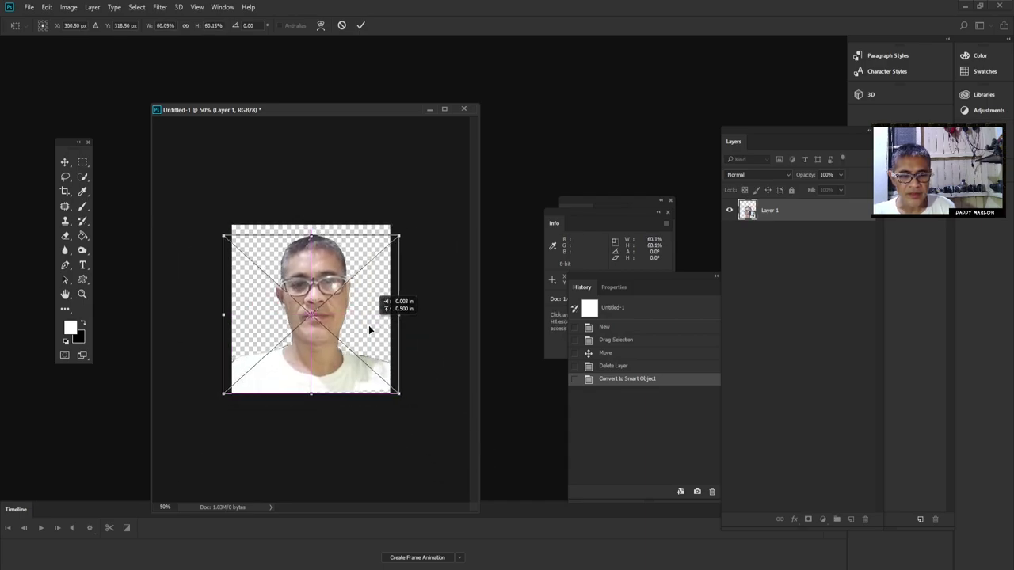
{"action": "left_click_drag", "start_coordinate": [395, 390], "coordinate": [403, 397], "text": "alt"}
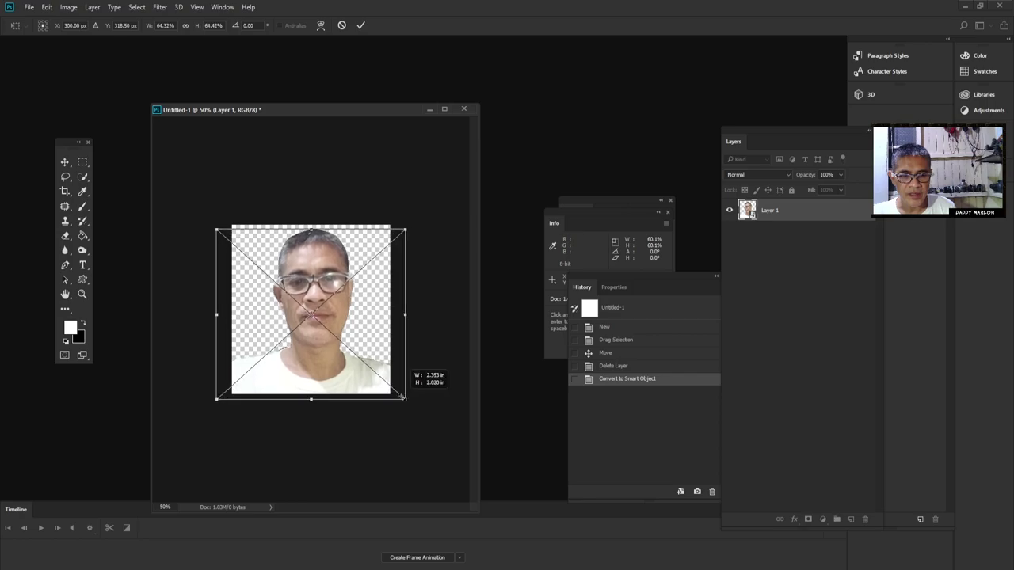
{"action": "key", "text": "Return"}
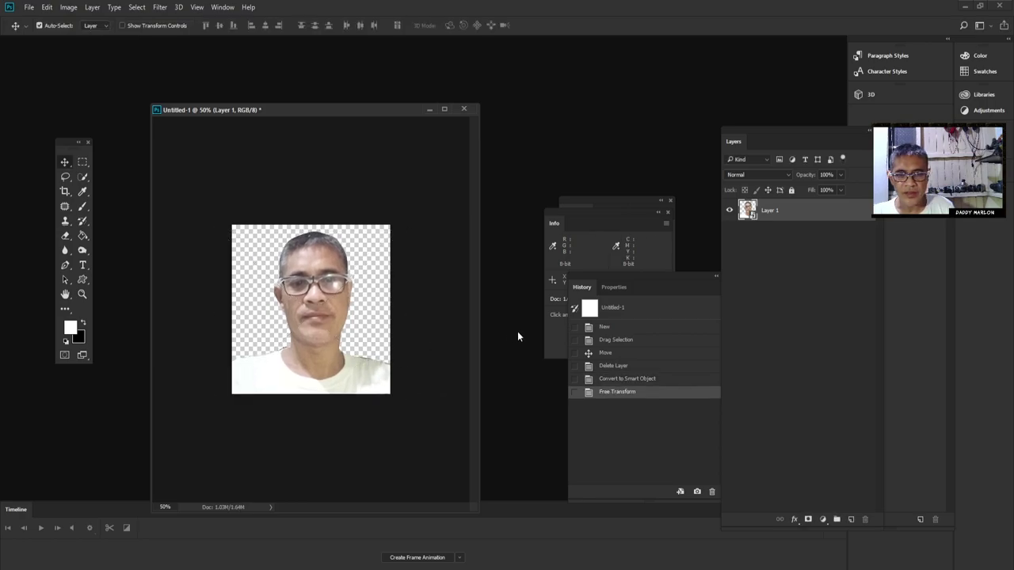
{"action": "left_click", "coordinate": [637, 354]}
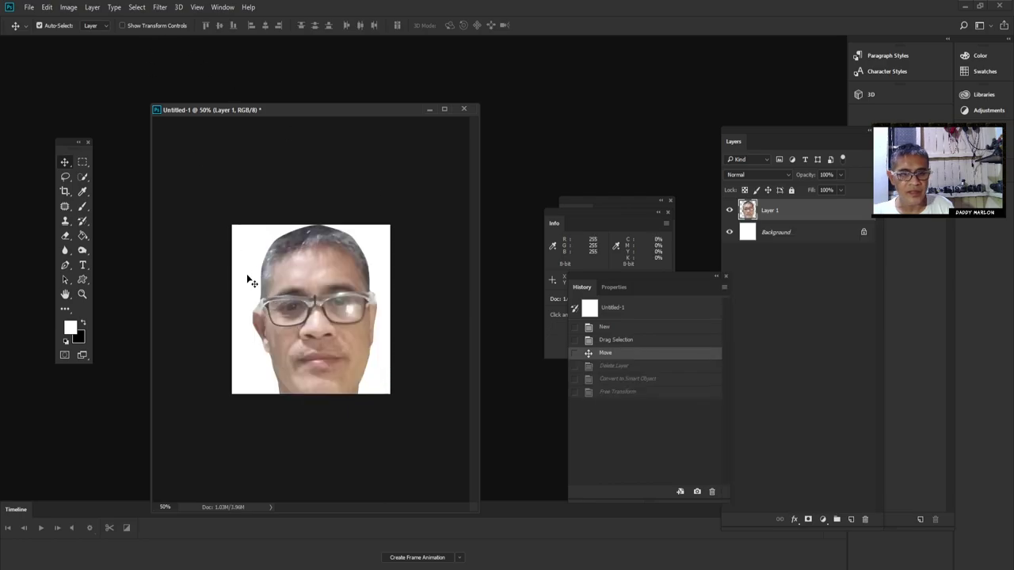
- With width and height linked, scale the portrait to about 66% and move it up-left into place
{"action": "key", "text": "ctrl+t"}
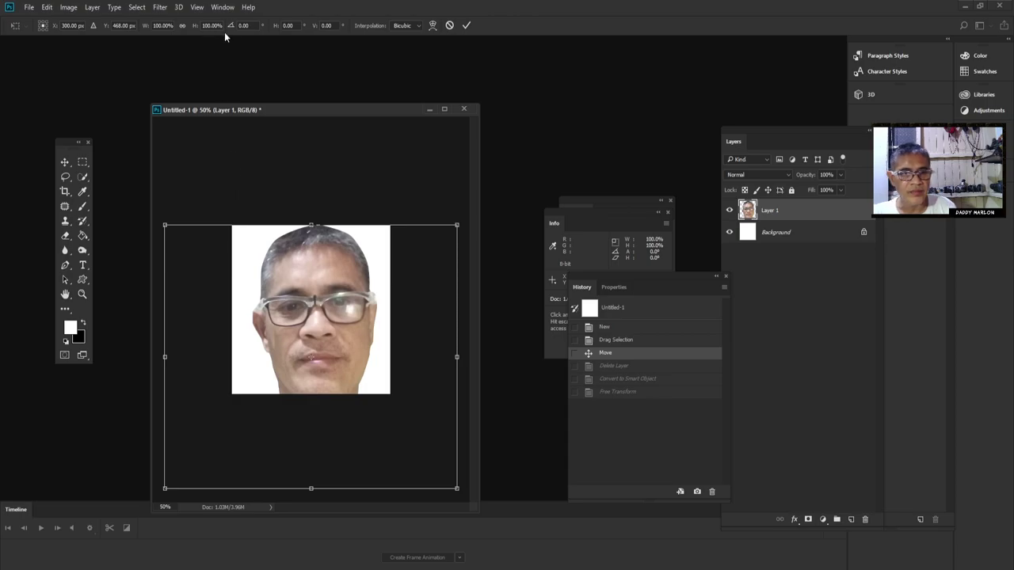
{"action": "left_click", "coordinate": [182, 26]}
{"action": "mouse_move", "coordinate": [457, 488]}
{"action": "left_mouse_down"}
{"action": "mouse_move", "coordinate": [370, 400]}
{"action": "mouse_move", "coordinate": [348, 332]}
{"action": "left_mouse_up"}
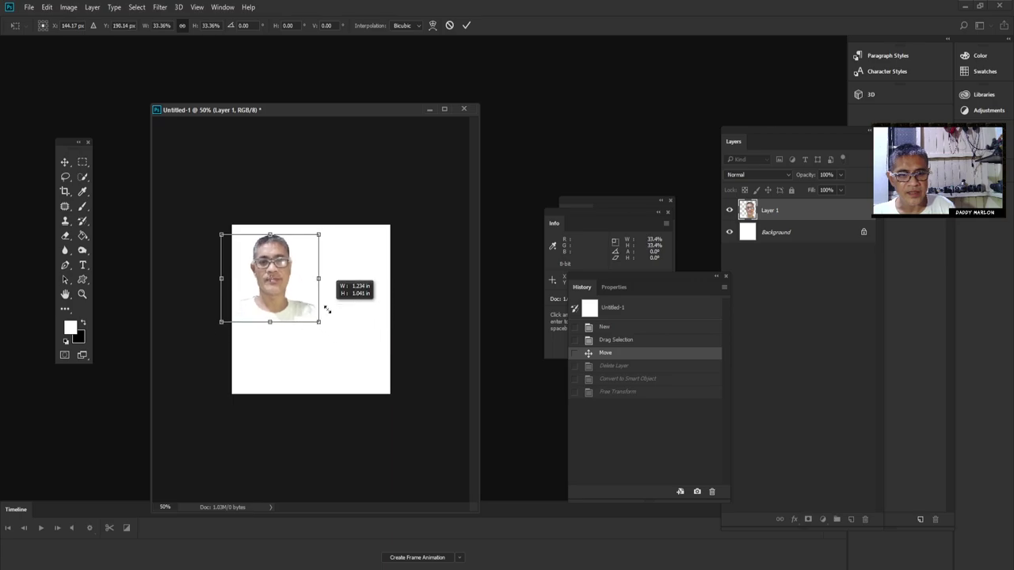
{"action": "left_click_drag", "start_coordinate": [348, 332], "coordinate": [416, 407]}
{"action": "left_click_drag", "start_coordinate": [362, 370], "coordinate": [354, 369]}
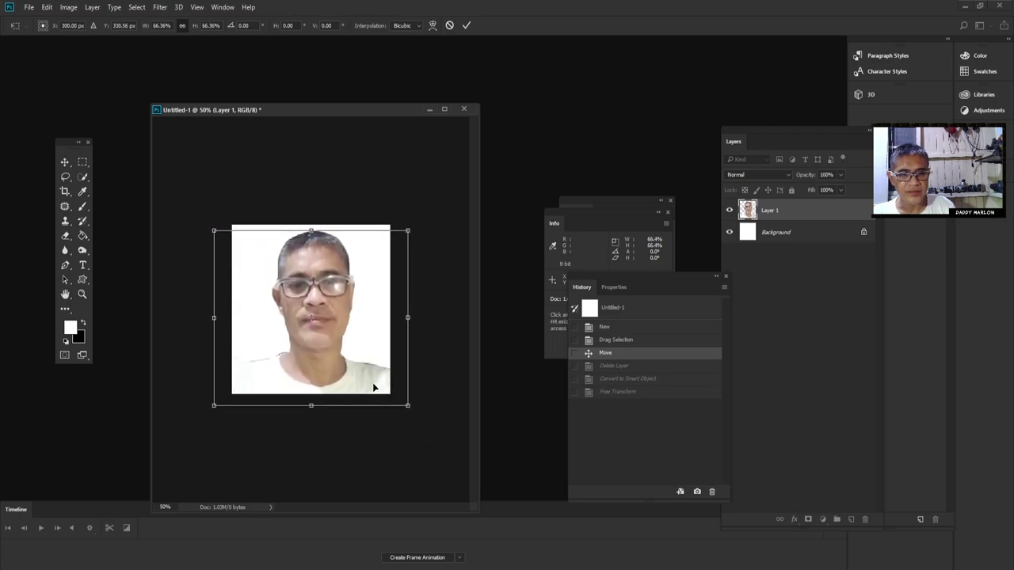
{"action": "left_click_drag", "start_coordinate": [354, 370], "coordinate": [370, 384]}
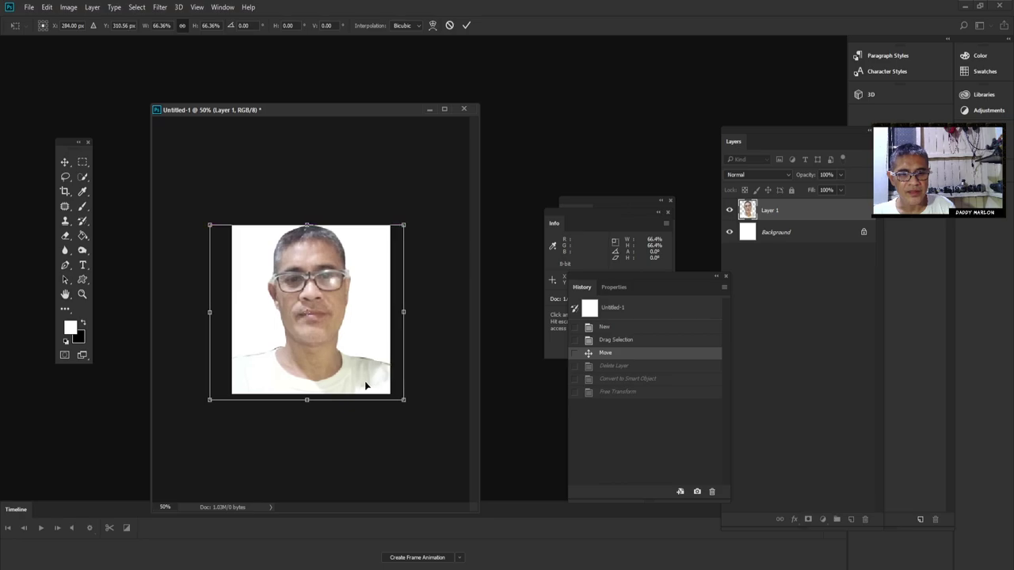
{"action": "key", "text": "Return"}
{"action": "key", "text": "Down"}
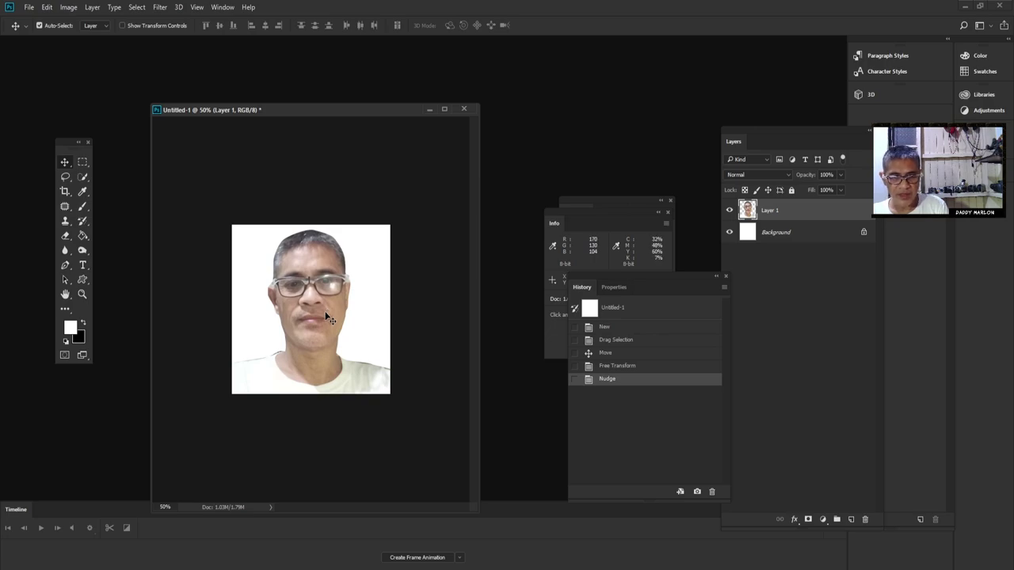
- Open Levels with Ctrl+L, move the dialog beside the photo, and raise the black input to 20
{"action": "key", "text": "ctrl"}
{"action": "key", "text": "ctrl+l"}
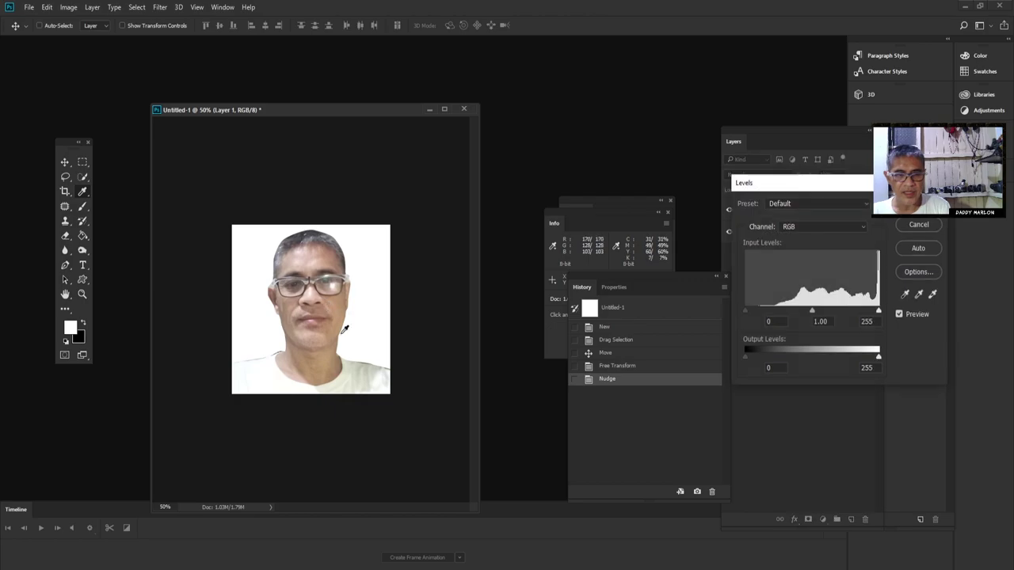
{"action": "left_click_drag", "start_coordinate": [797, 194], "coordinate": [594, 127]}
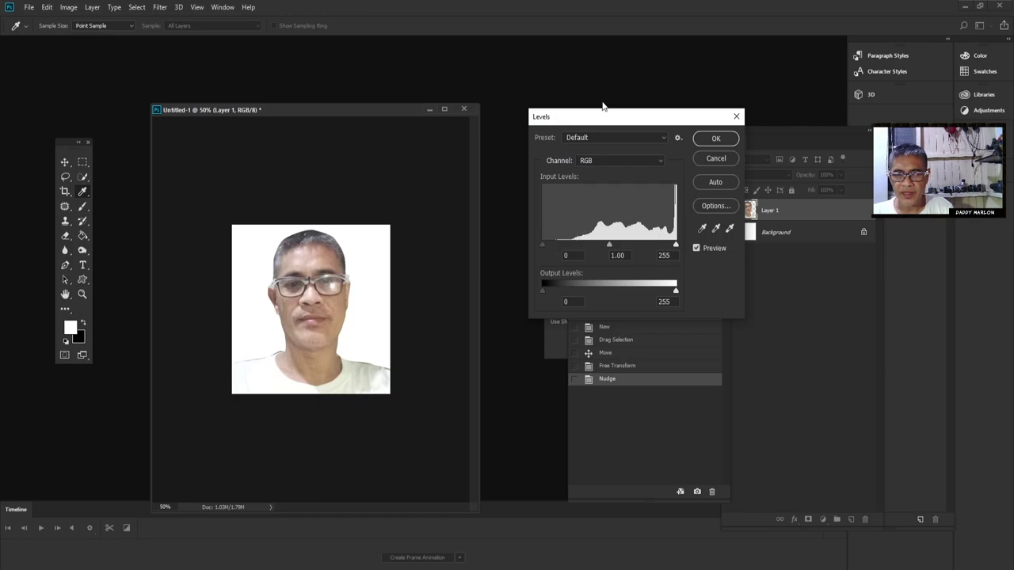
{"action": "left_click_drag", "start_coordinate": [606, 118], "coordinate": [609, 98]}
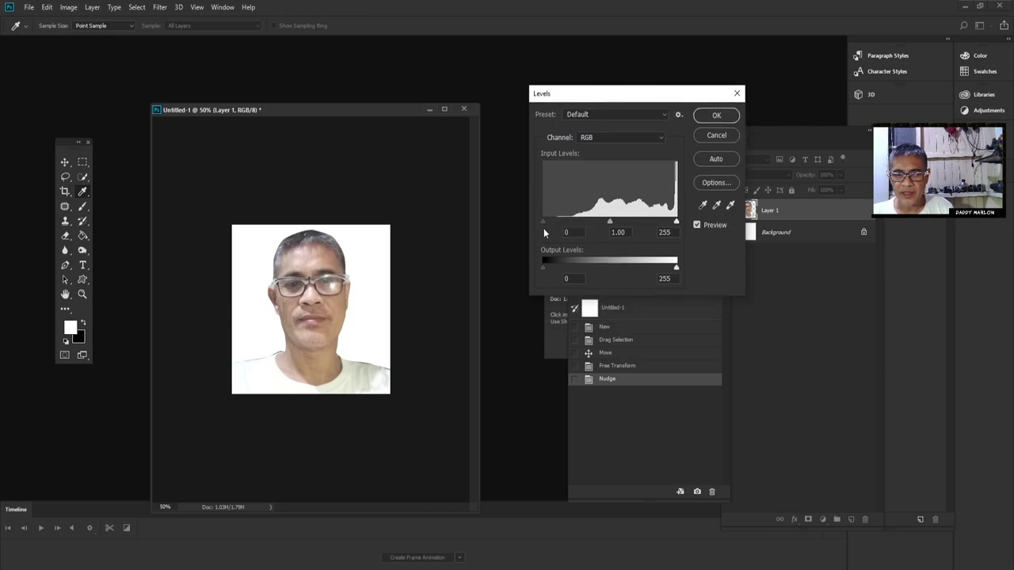
{"action": "mouse_move", "coordinate": [542, 220]}
{"action": "left_mouse_down"}
{"action": "mouse_move", "coordinate": [567, 225]}
{"action": "mouse_move", "coordinate": [545, 221]}
{"action": "mouse_move", "coordinate": [555, 223]}
{"action": "left_mouse_up"}
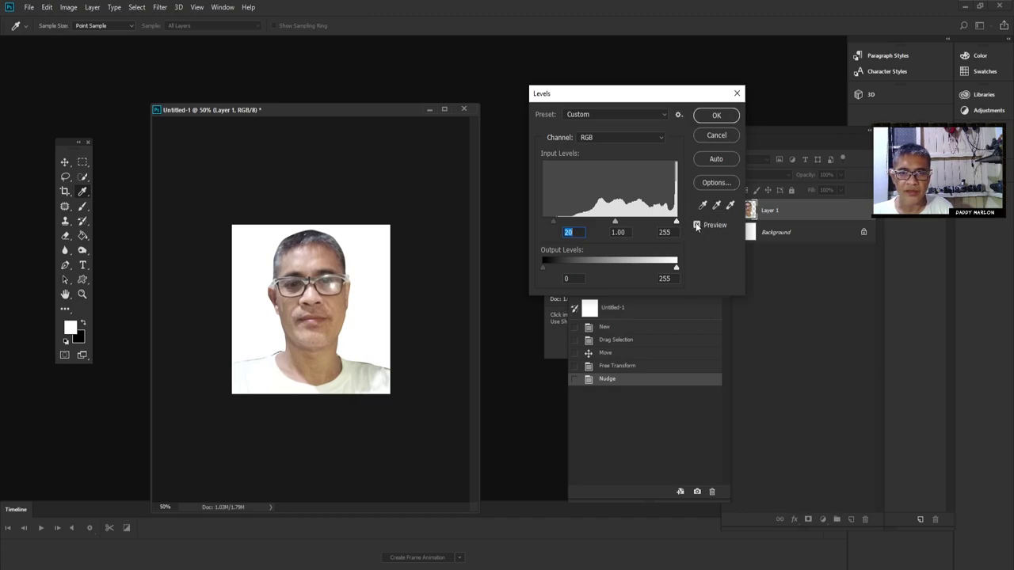
- Compare before and after with Preview, apply the Levels adjustment, and select the Background layer
{"action": "left_click", "coordinate": [696, 225]}
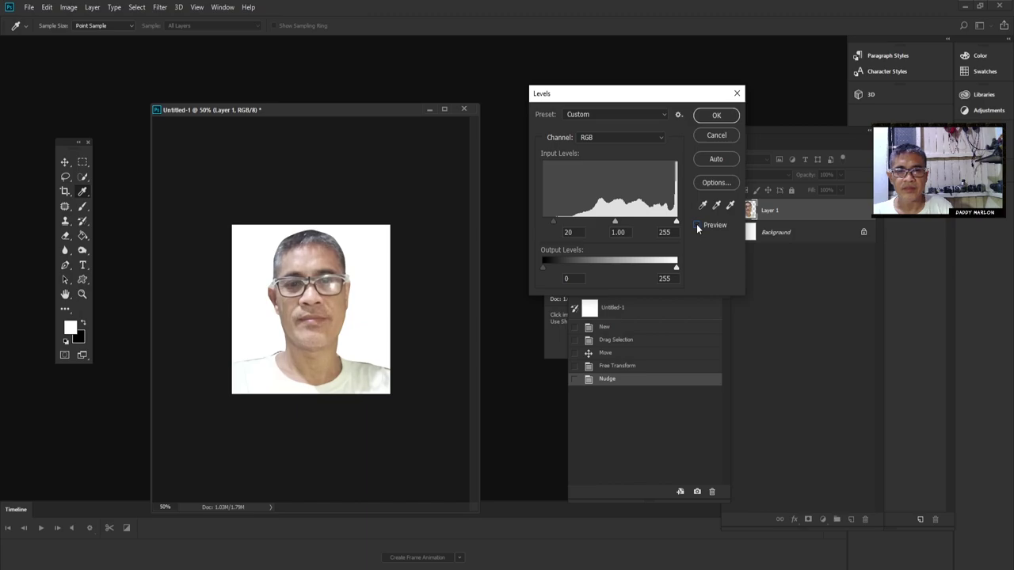
{"action": "left_click", "coordinate": [696, 225]}
{"action": "left_click", "coordinate": [696, 225]}
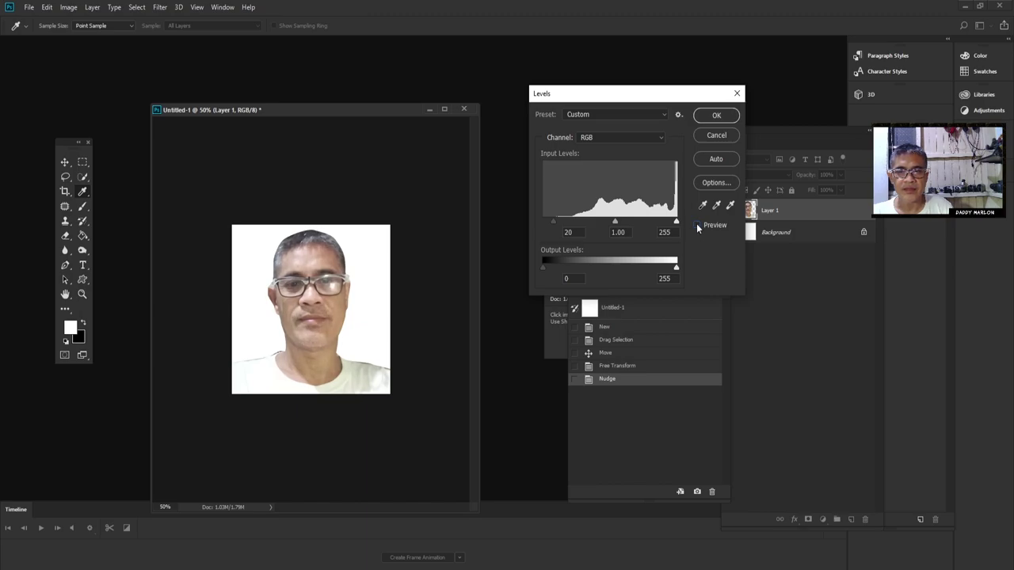
{"action": "left_click", "coordinate": [696, 225]}
{"action": "left_click", "coordinate": [696, 225]}
{"action": "left_click", "coordinate": [697, 225]}
{"action": "left_click", "coordinate": [696, 225]}
{"action": "left_click", "coordinate": [696, 225]}
{"action": "left_click", "coordinate": [734, 115]}
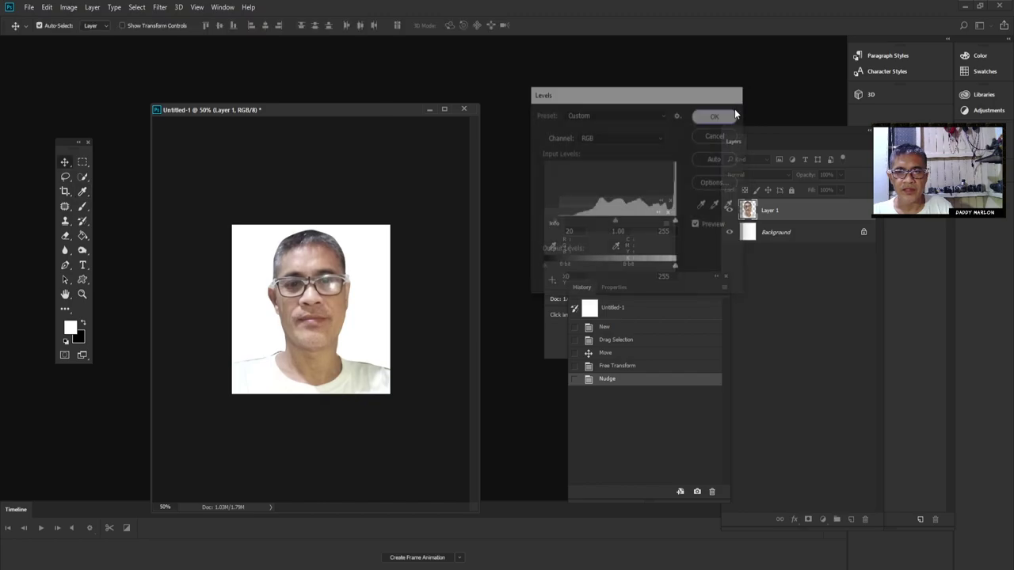
{"action": "left_click", "coordinate": [794, 240]}
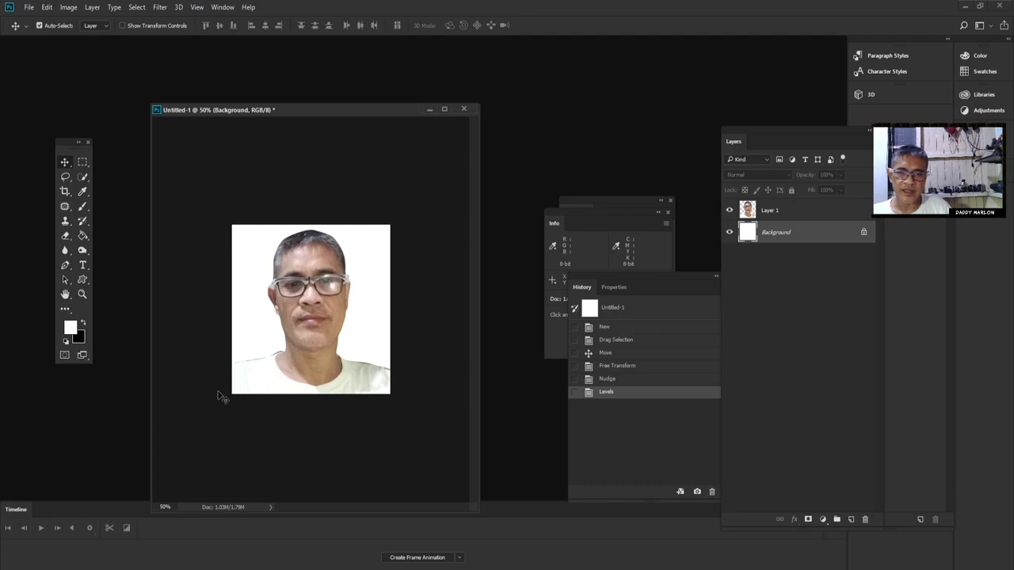
- Set the foreground colour to a bright blue, hex 2e62e6, in the Color Picker
{"action": "left_click", "coordinate": [71, 327]}
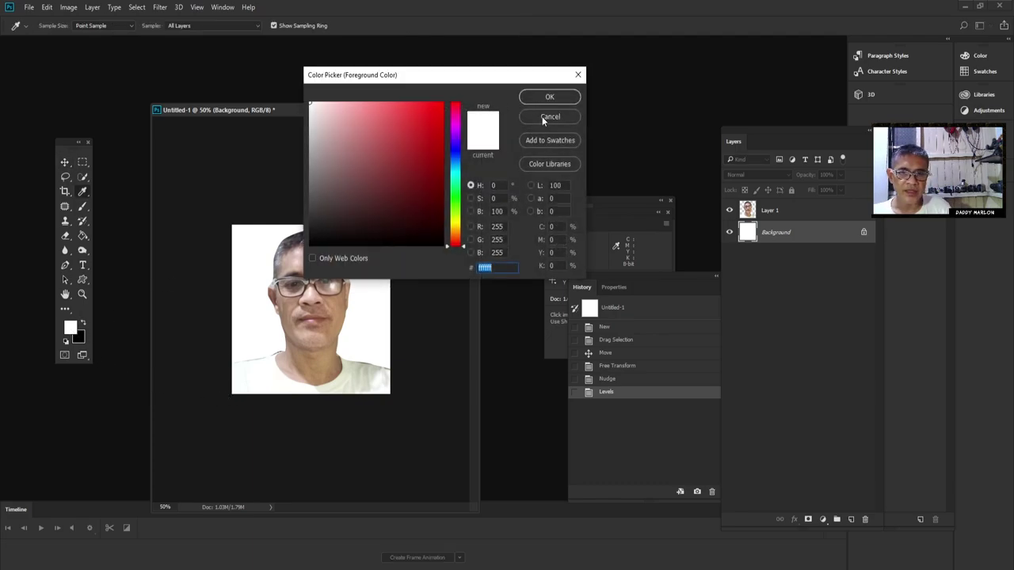
{"action": "left_click", "coordinate": [542, 116]}
{"action": "left_click", "coordinate": [71, 328]}
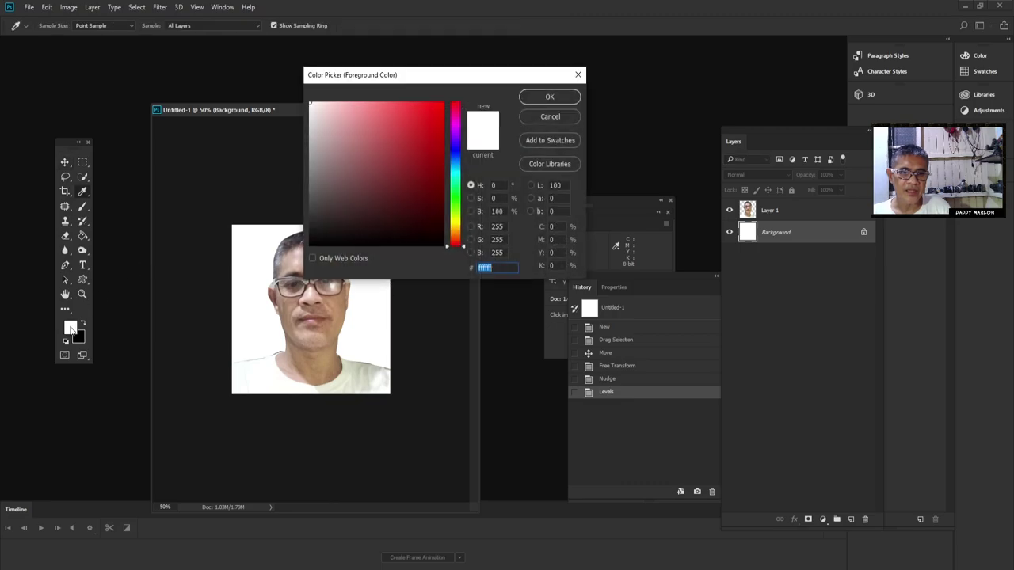
{"action": "left_click", "coordinate": [422, 131]}
{"action": "left_click", "coordinate": [454, 157]}
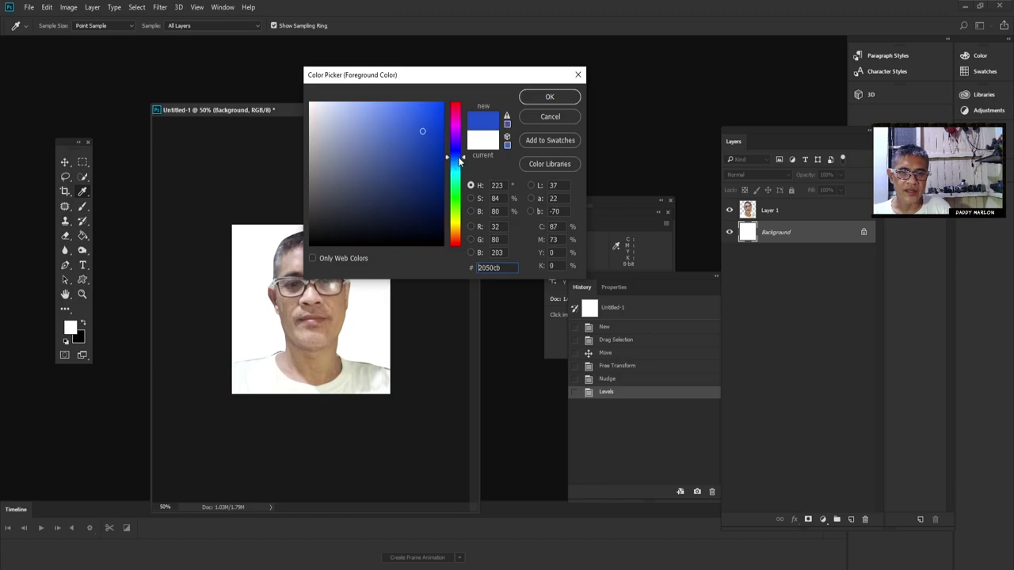
{"action": "left_click_drag", "start_coordinate": [416, 117], "coordinate": [410, 112]}
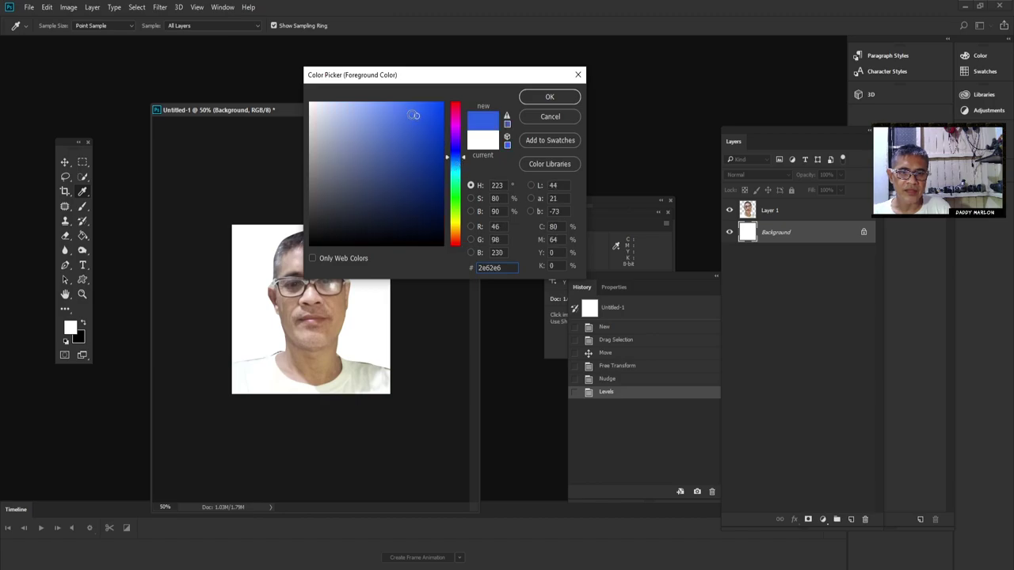
{"action": "key", "text": "v"}
{"action": "left_click", "coordinate": [550, 98]}
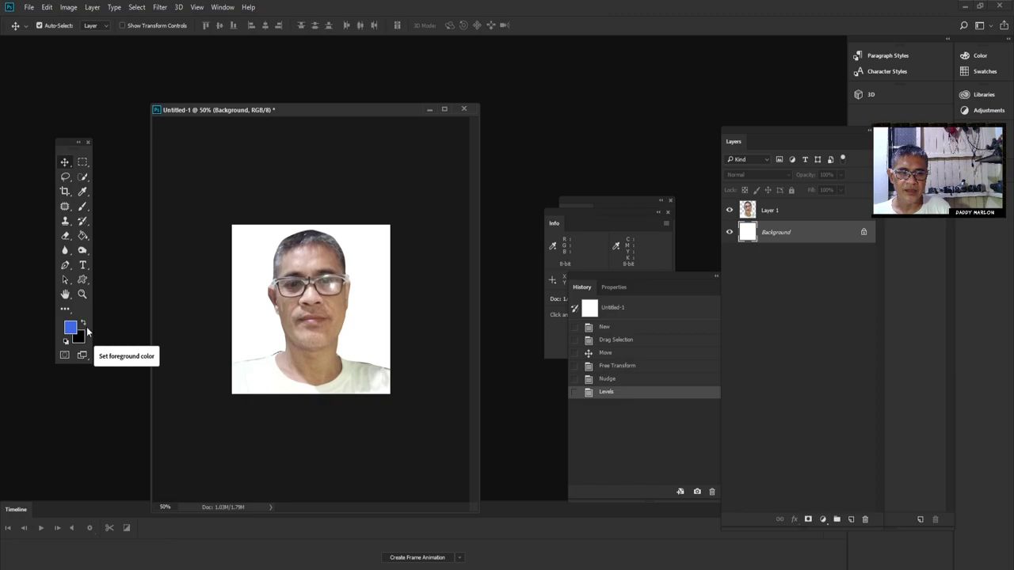
- With the Paint Bucket on Layer 1, try filling around the portrait blue, undoing each fill
{"action": "left_click", "coordinate": [81, 236]}
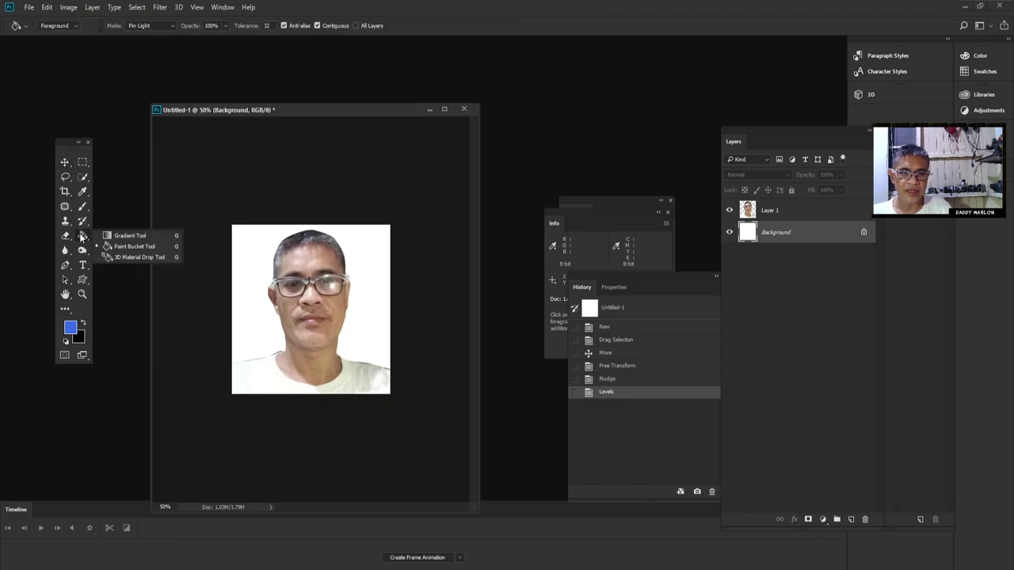
{"action": "left_click", "coordinate": [134, 247]}
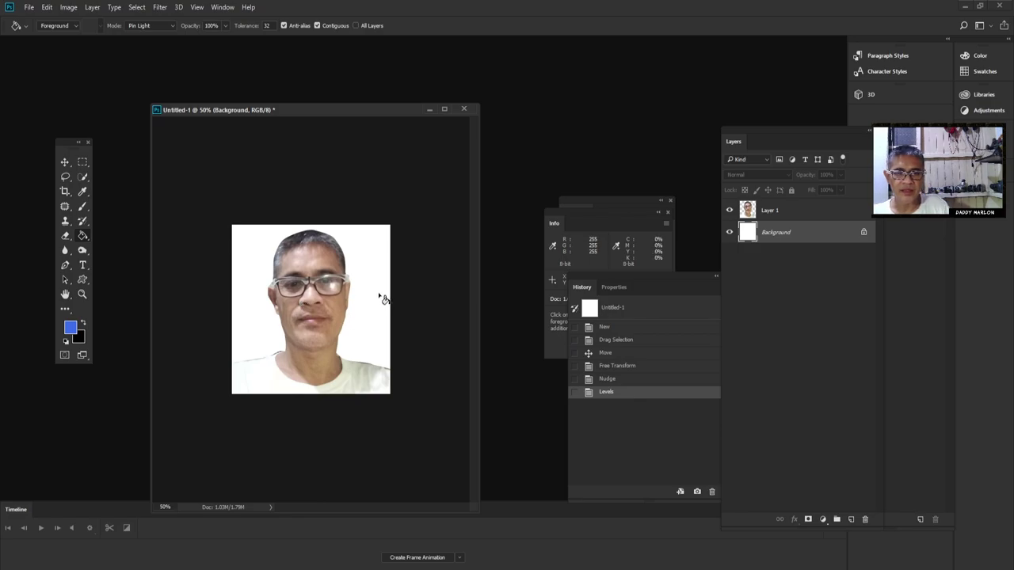
{"action": "left_click", "coordinate": [795, 207]}
{"action": "left_click", "coordinate": [790, 233]}
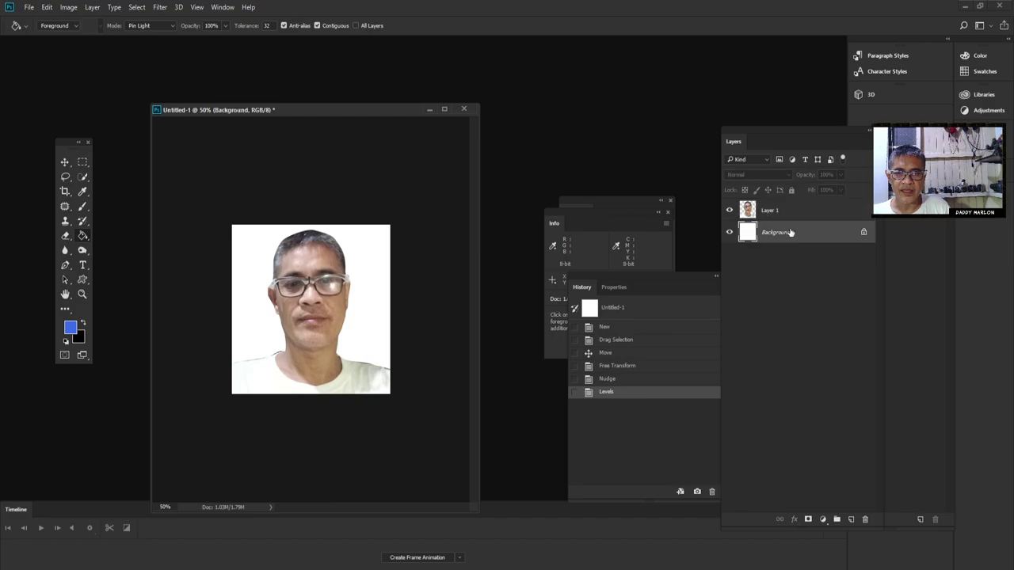
{"action": "left_click", "coordinate": [792, 212]}
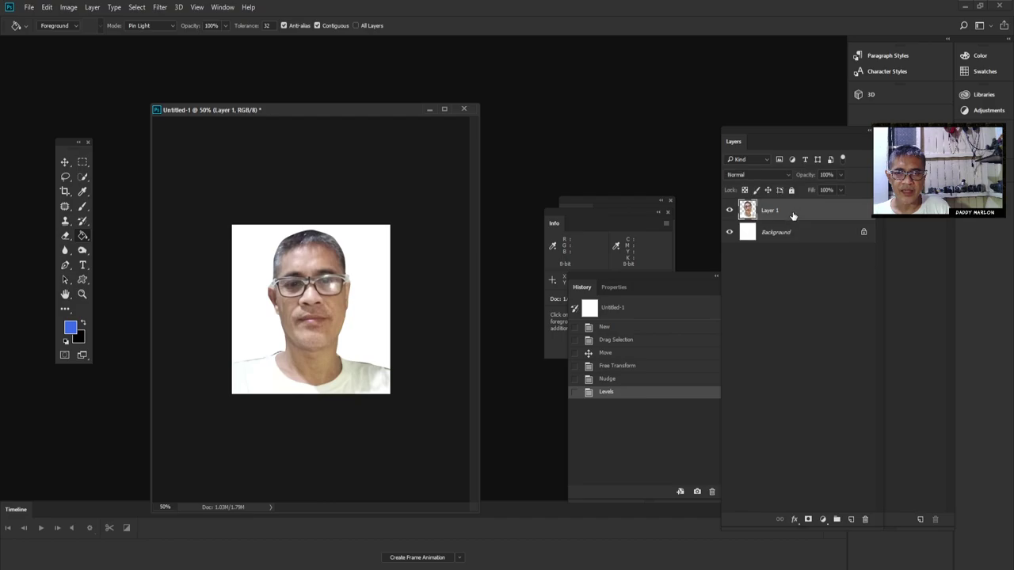
{"action": "left_click", "coordinate": [357, 285]}
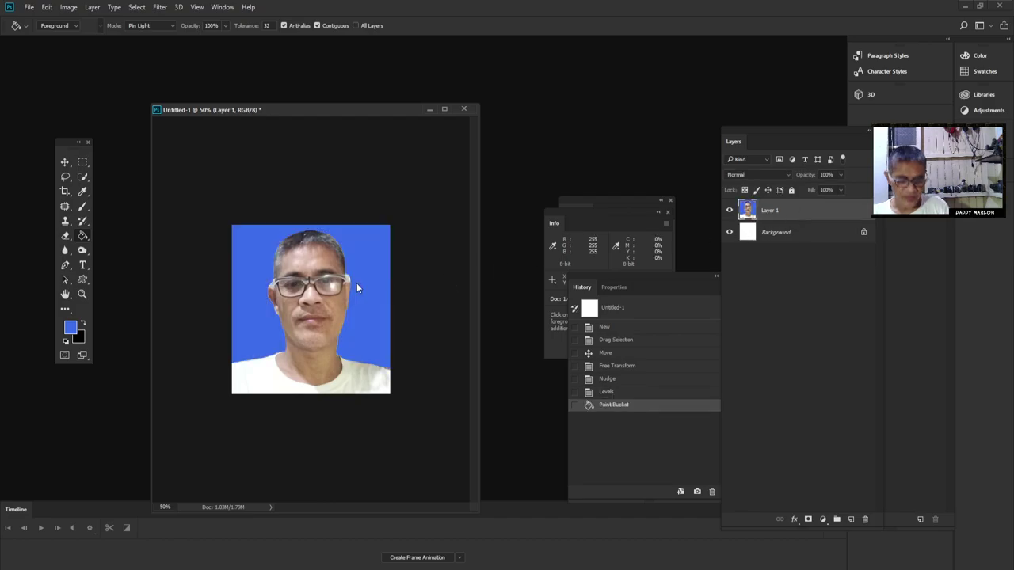
{"action": "key", "text": "ctrl+z"}
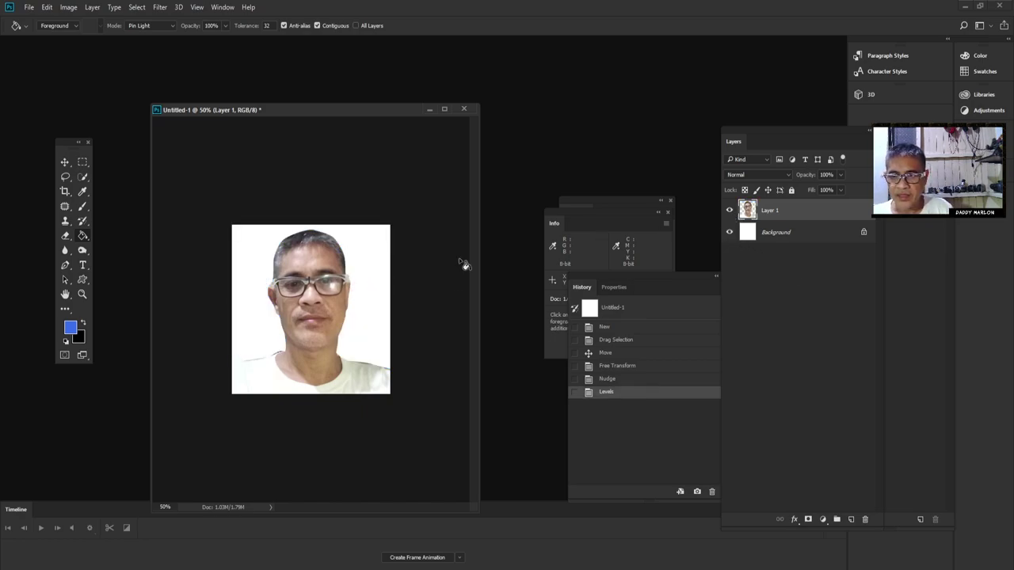
{"action": "left_click", "coordinate": [361, 277]}
{"action": "key", "text": "ctrl+z"}
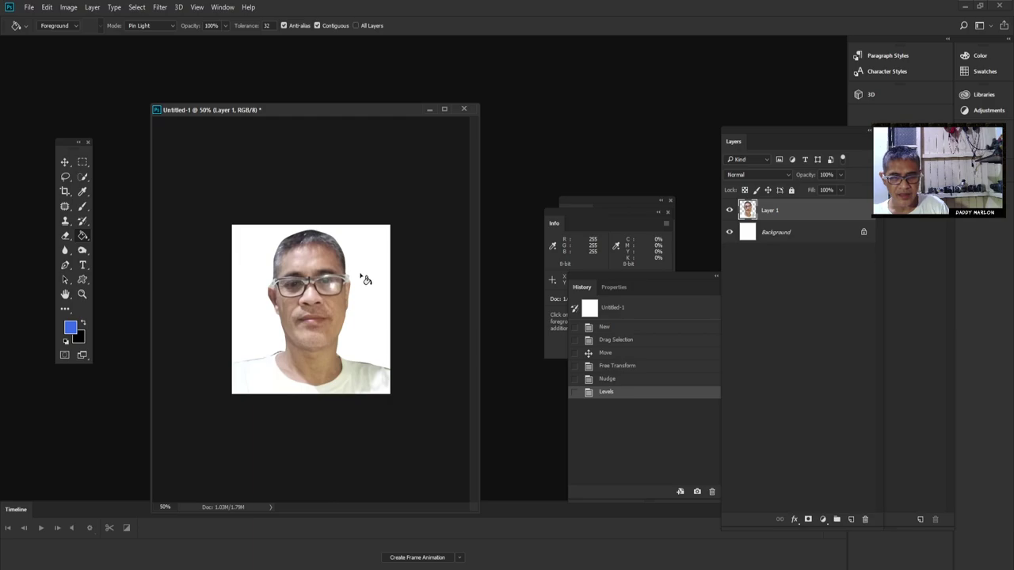
- Revert the face-covering blue fills in History, then fill the Background layer light blue
{"action": "left_click", "coordinate": [307, 287]}
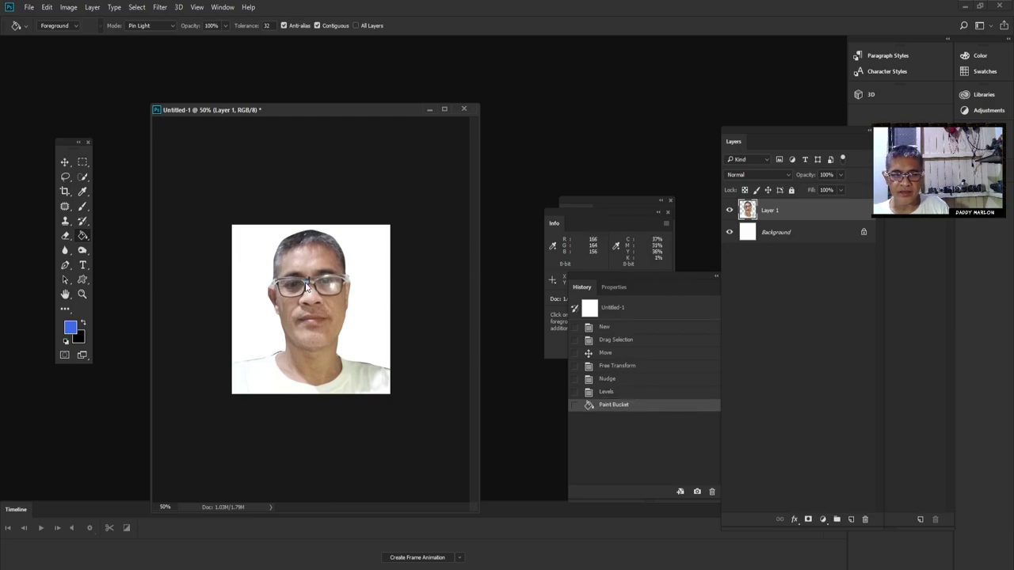
{"action": "left_click", "coordinate": [315, 340]}
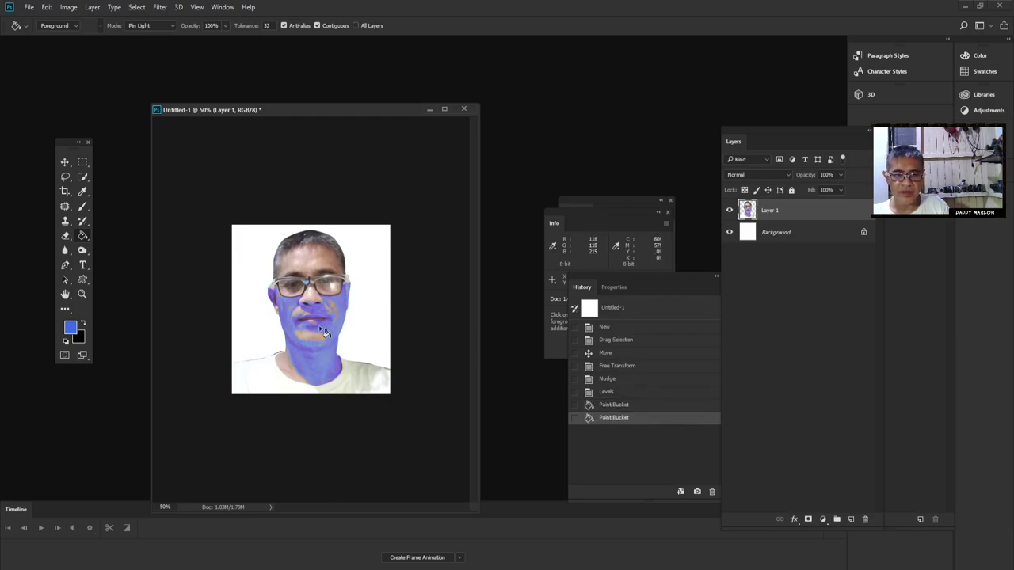
{"action": "left_click", "coordinate": [337, 258]}
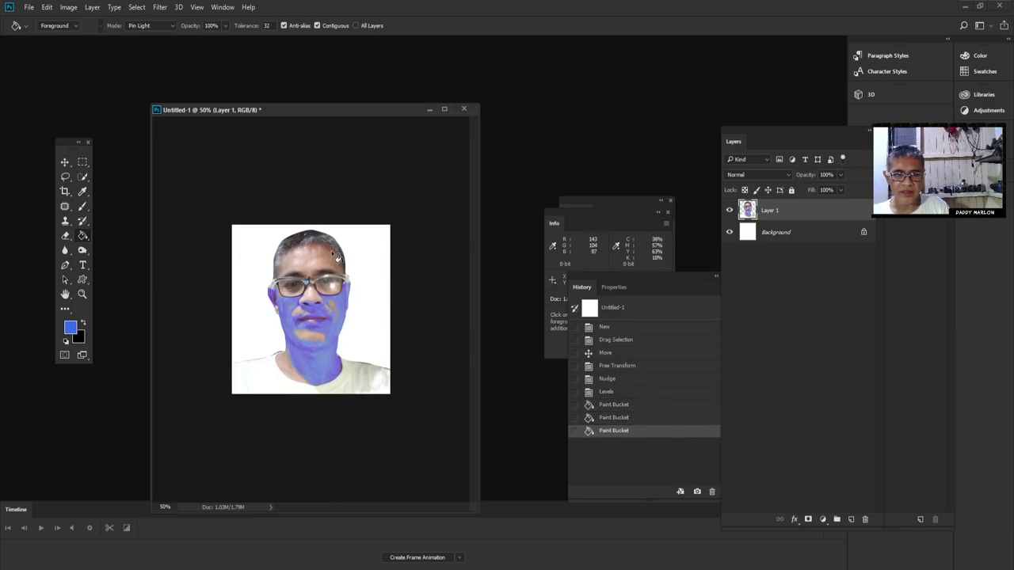
{"action": "left_click", "coordinate": [629, 417]}
{"action": "left_click", "coordinate": [629, 404]}
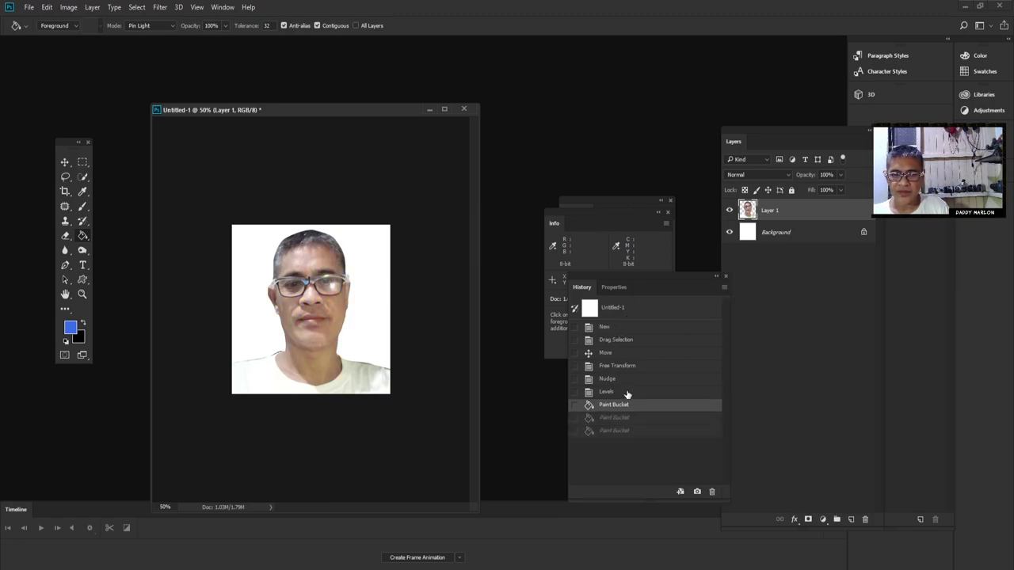
{"action": "left_click", "coordinate": [626, 392]}
{"action": "left_click", "coordinate": [790, 236]}
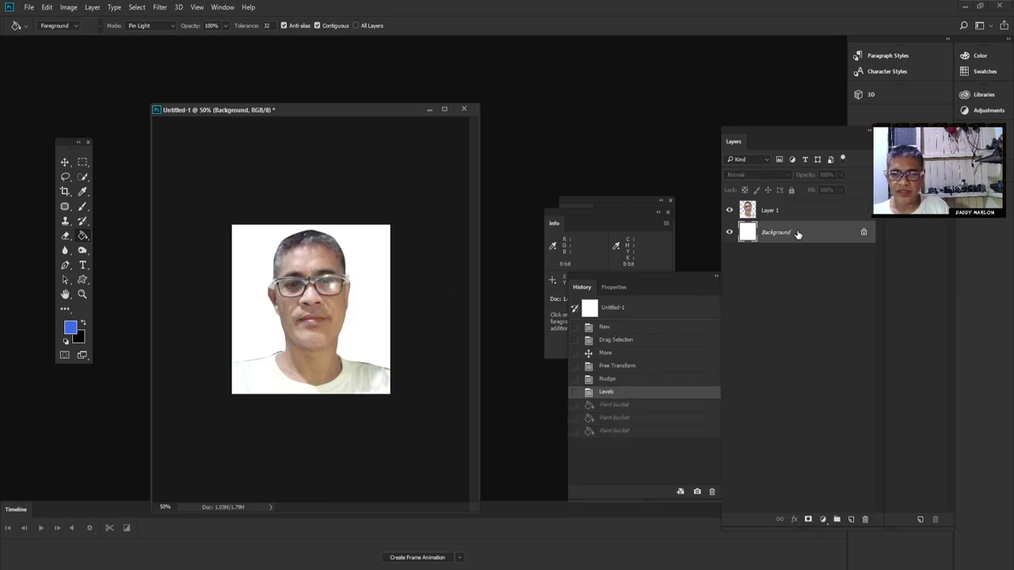
{"action": "left_click", "coordinate": [369, 325]}
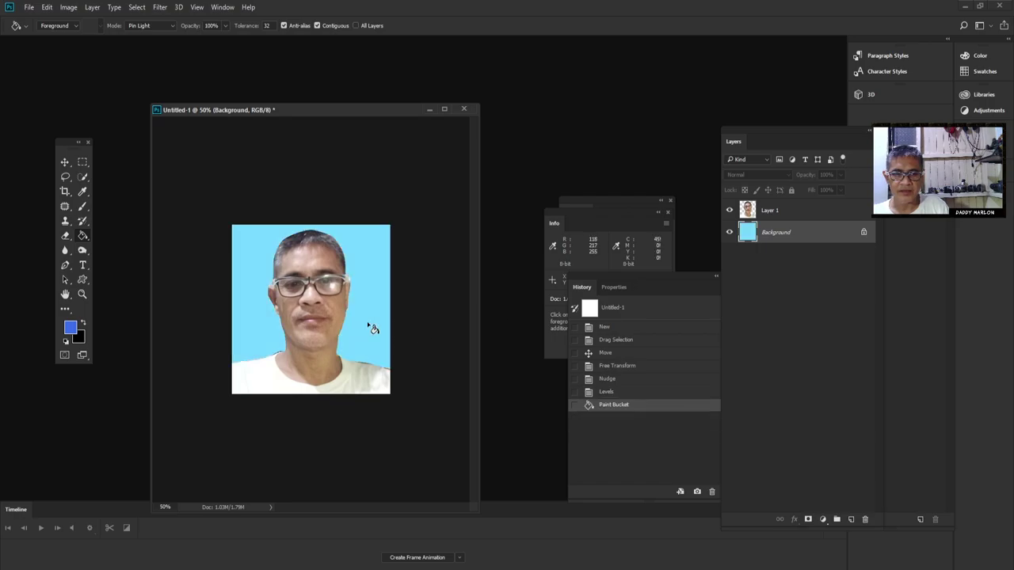
- Refill the Background with the deeper blue 2354cf, toggling the portrait layer to check it
{"action": "left_click", "coordinate": [70, 328]}
{"action": "left_click", "coordinate": [421, 128]}
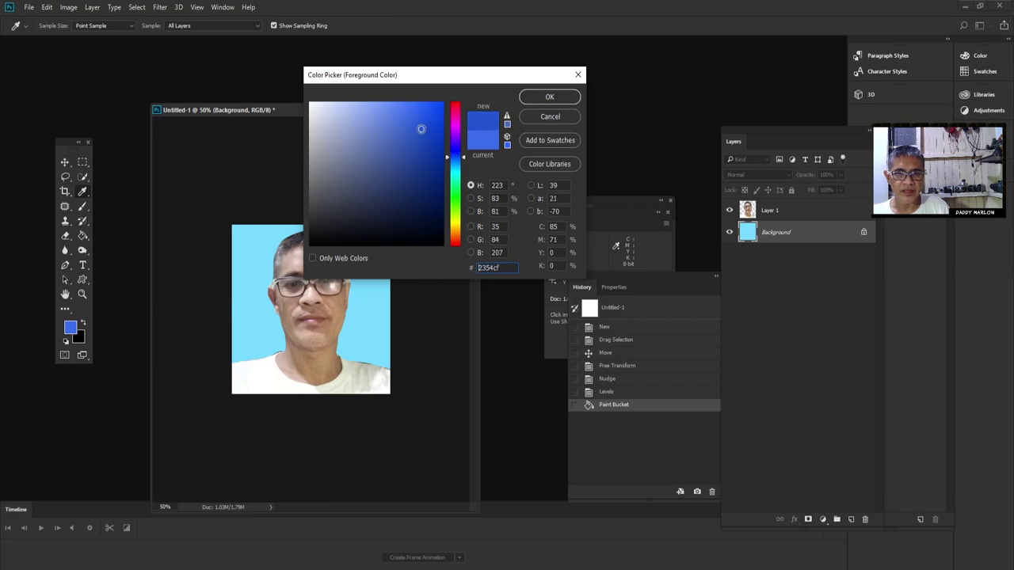
{"action": "left_click", "coordinate": [556, 100]}
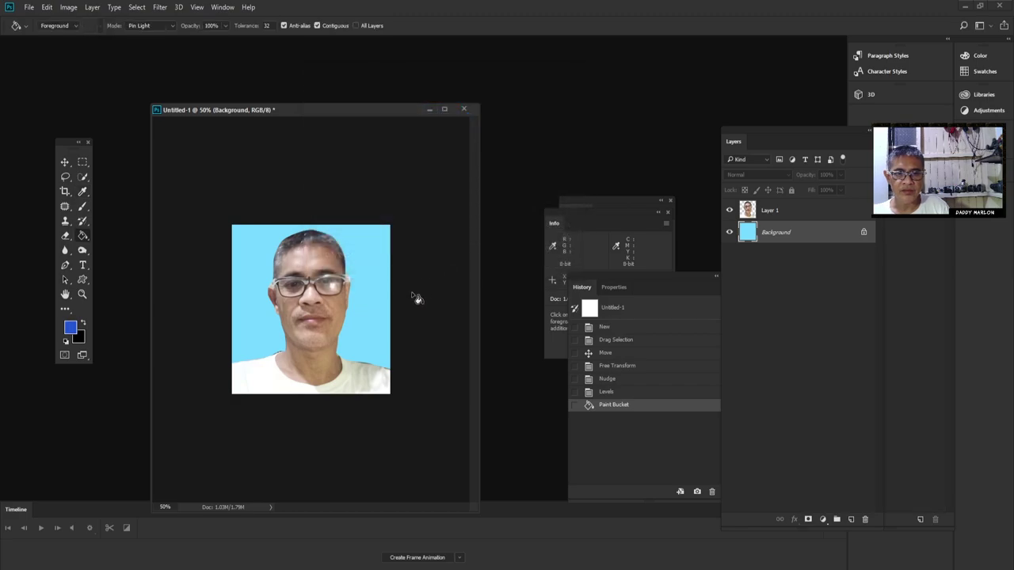
{"action": "left_click", "coordinate": [355, 304]}
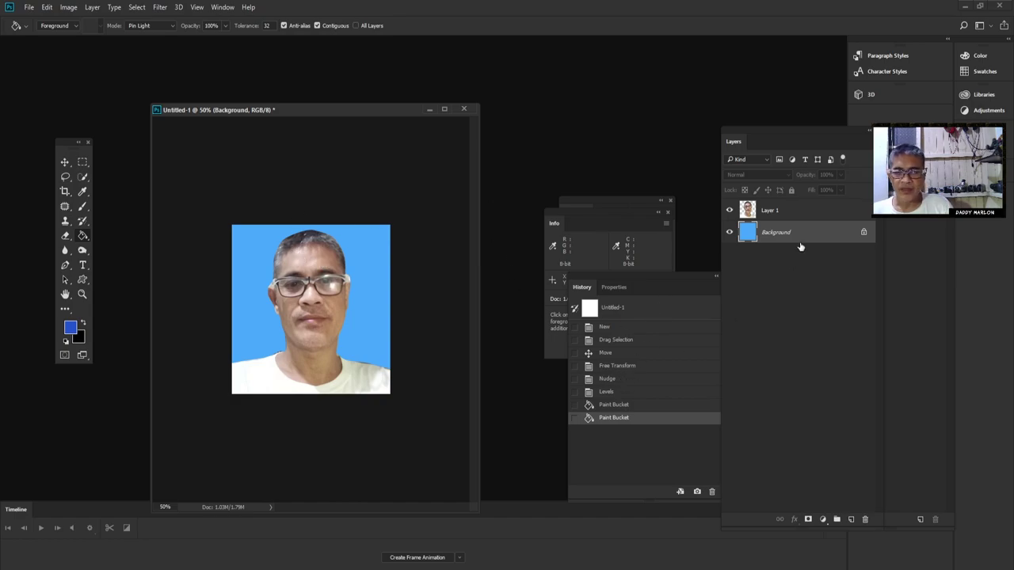
{"action": "left_click", "coordinate": [728, 210]}
{"action": "left_click", "coordinate": [729, 210]}
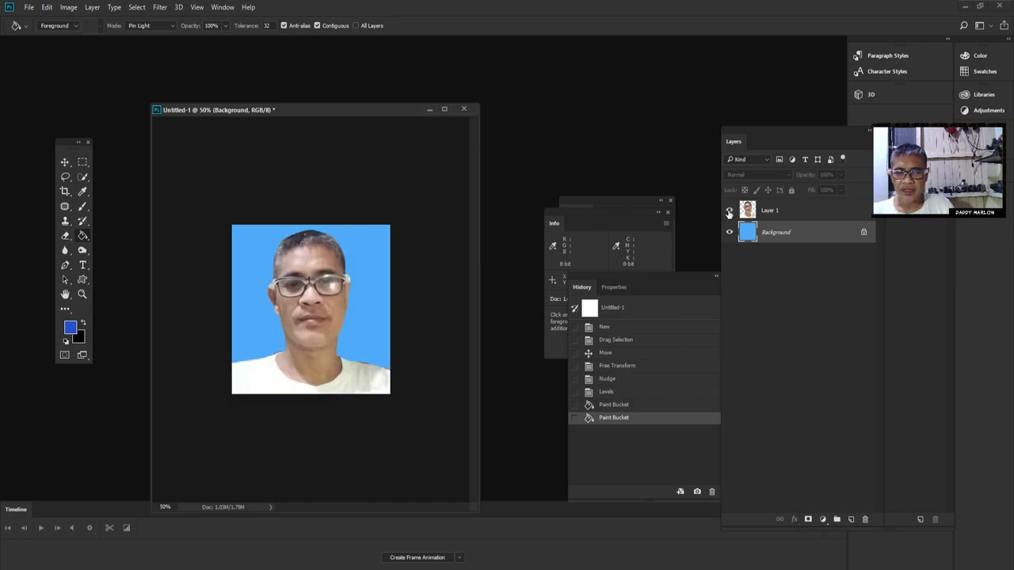
- Merge Layer 1 down into the Background and move the document window to the right
{"action": "left_click", "coordinate": [817, 219]}
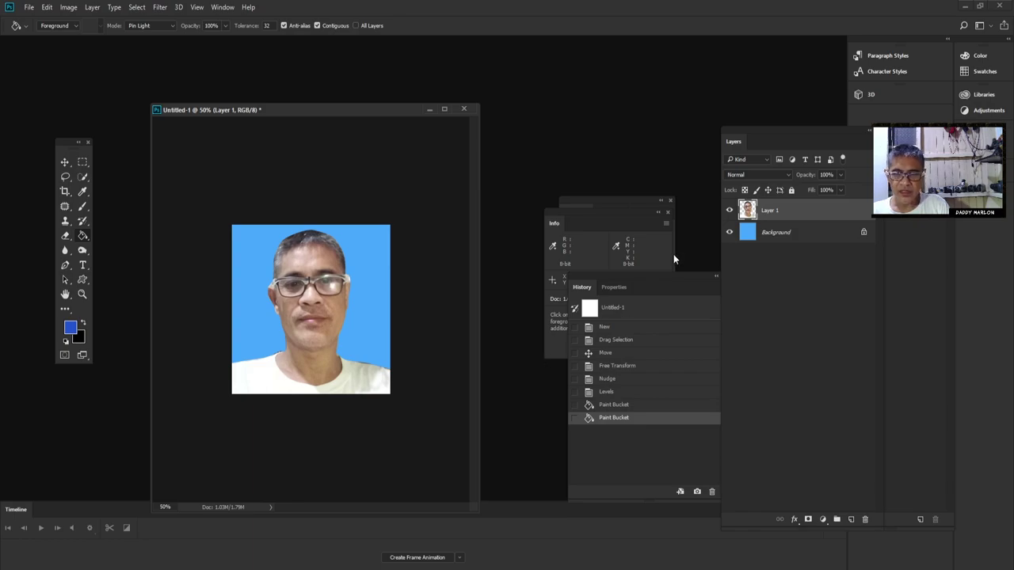
{"action": "key", "text": "ctrl+e"}
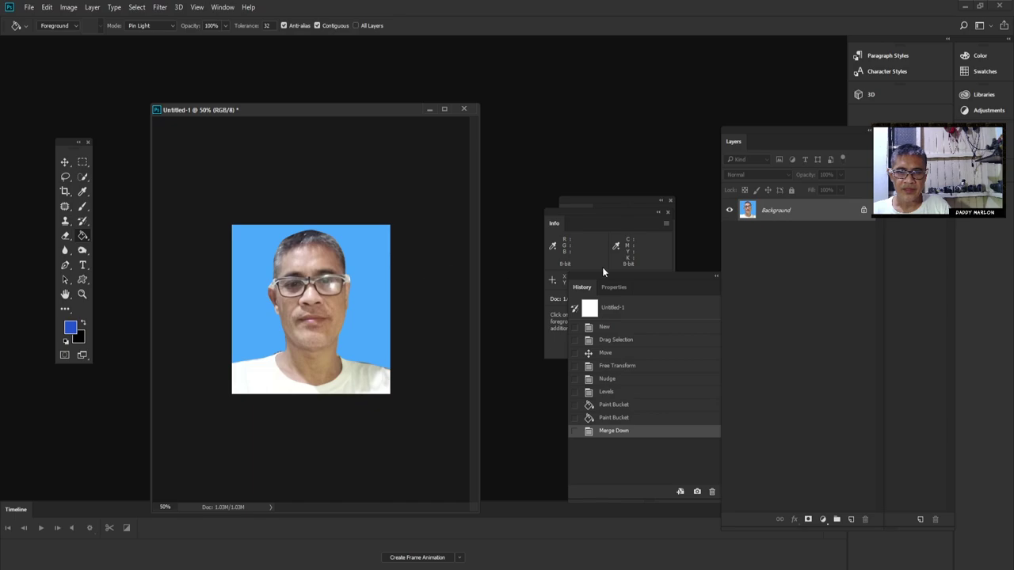
{"action": "left_click", "coordinate": [64, 162]}
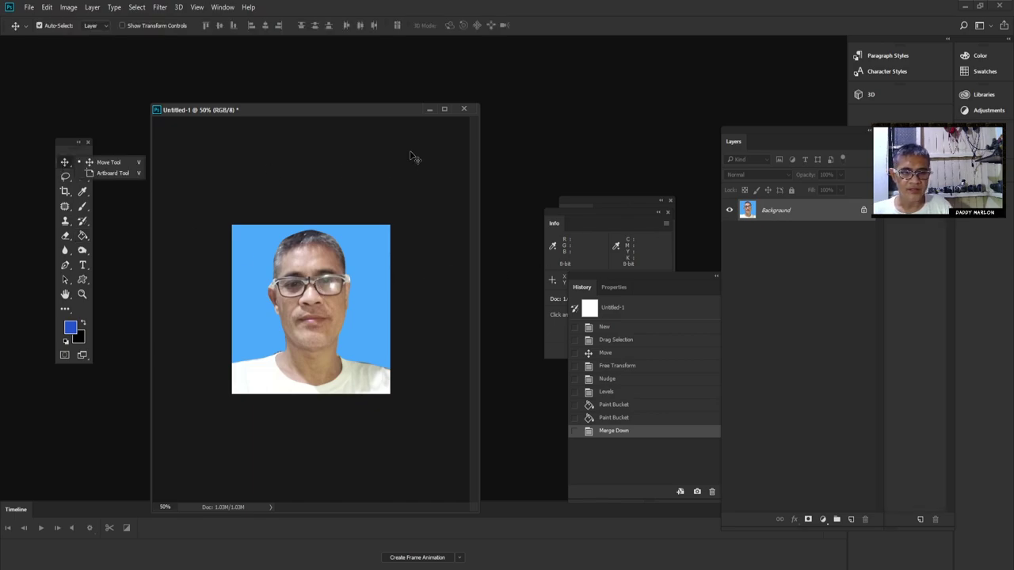
{"action": "mouse_move", "coordinate": [370, 104]}
{"action": "left_mouse_down"}
{"action": "mouse_move", "coordinate": [380, 90]}
{"action": "mouse_move", "coordinate": [430, 110]}
{"action": "left_mouse_up"}
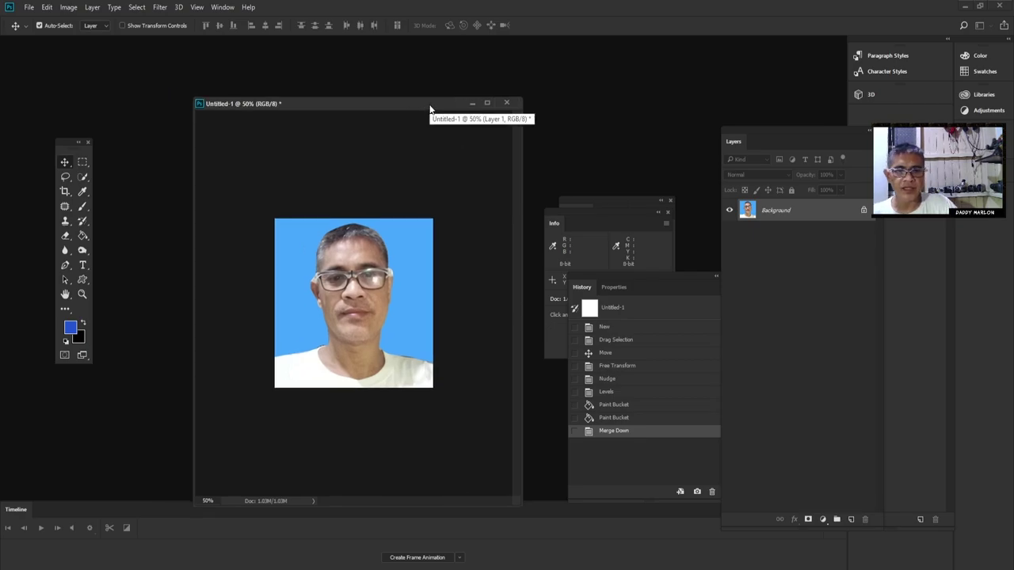
{"action": "left_click_drag", "start_coordinate": [430, 109], "coordinate": [468, 91]}
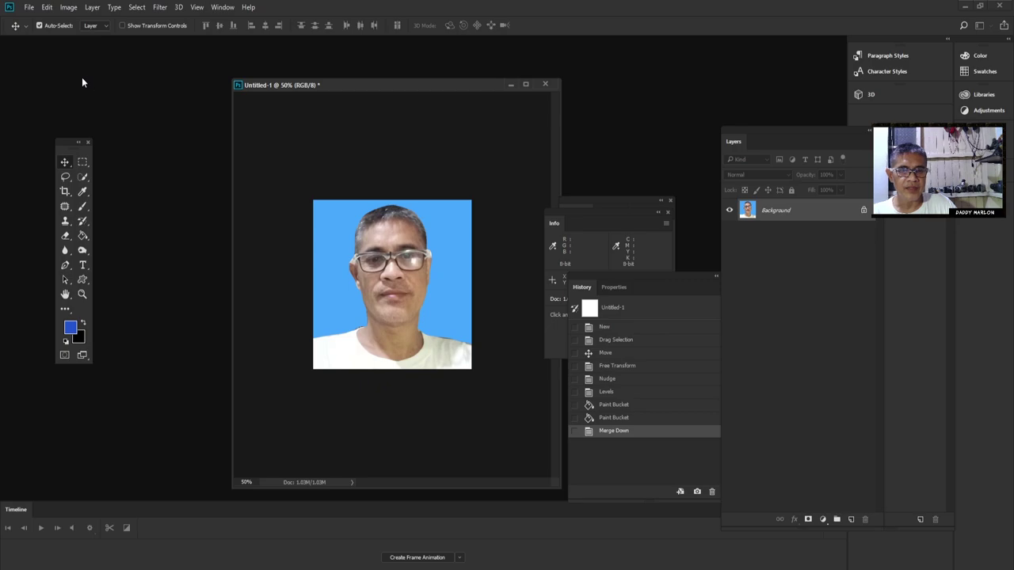
{"action": "left_click", "coordinate": [28, 11]}
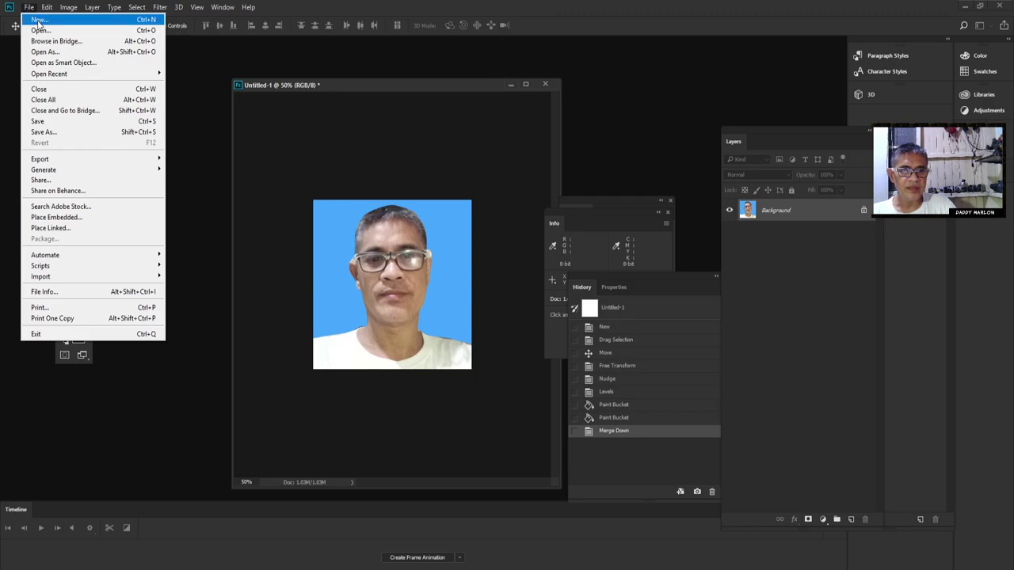
- Create a new document from the Print tab's A4 preset, 210 x 297 mm at 300 ppi
{"action": "left_click", "coordinate": [38, 20]}
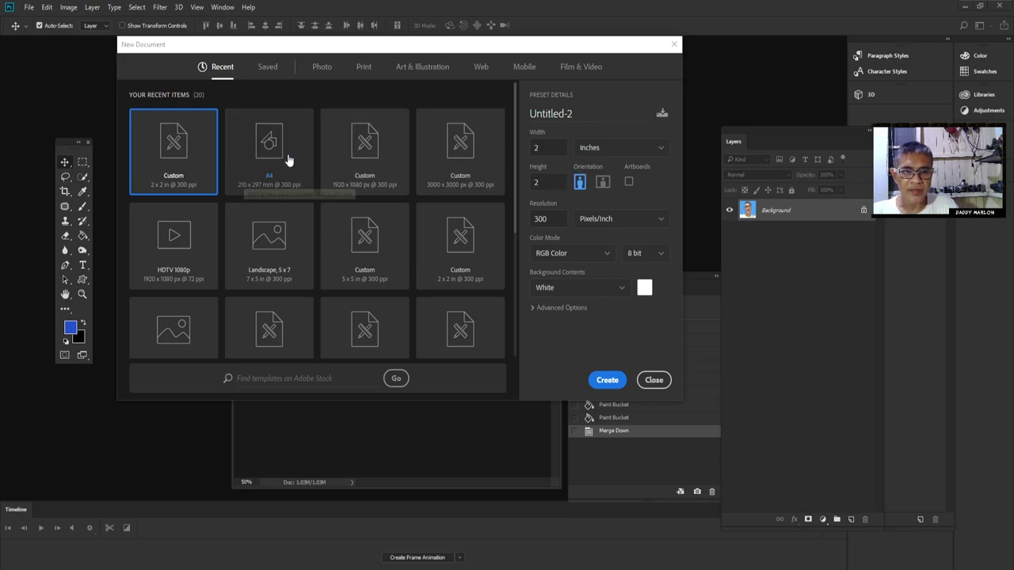
{"action": "left_click", "coordinate": [322, 68]}
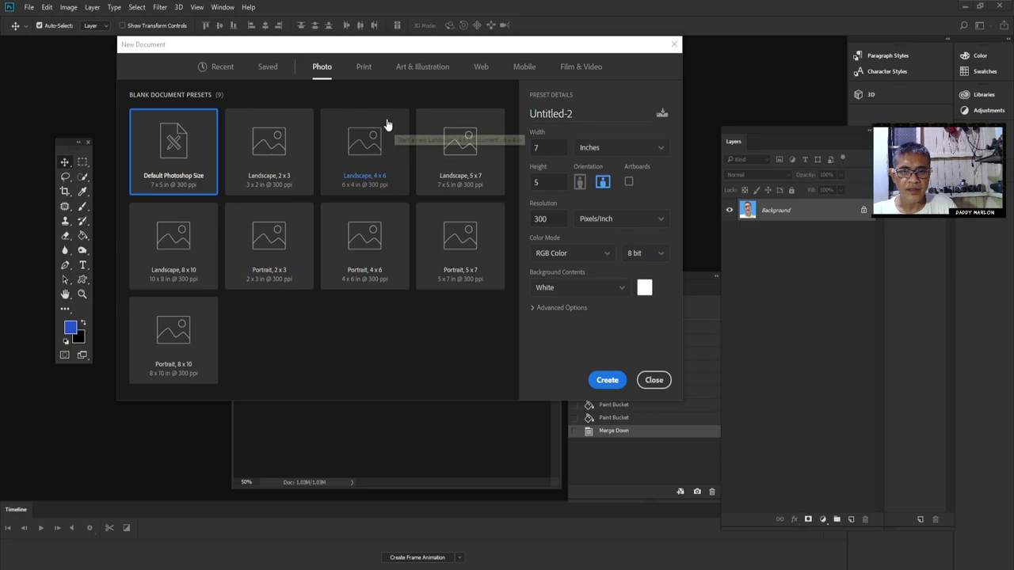
{"action": "left_click", "coordinate": [364, 68]}
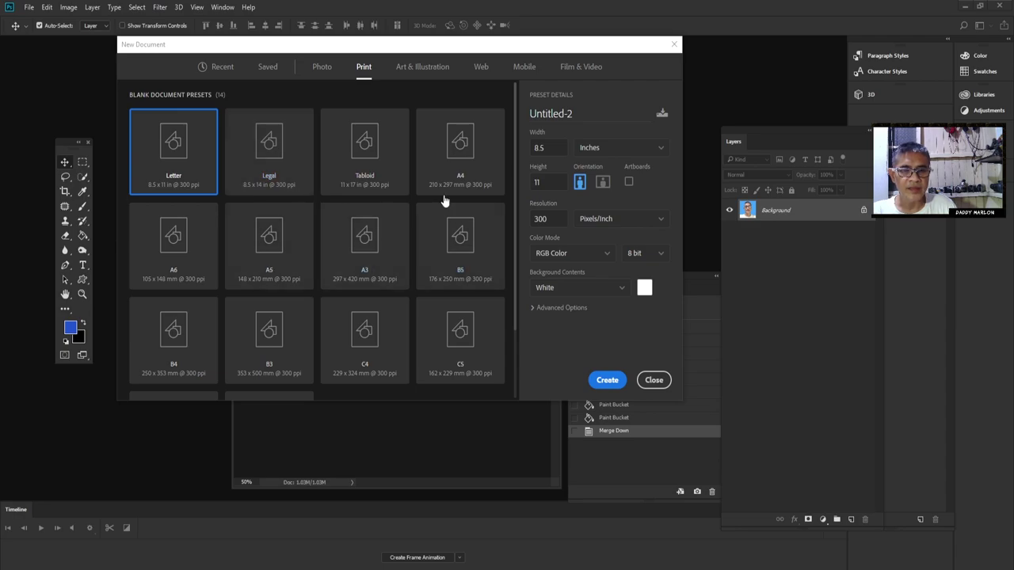
{"action": "left_click", "coordinate": [460, 162]}
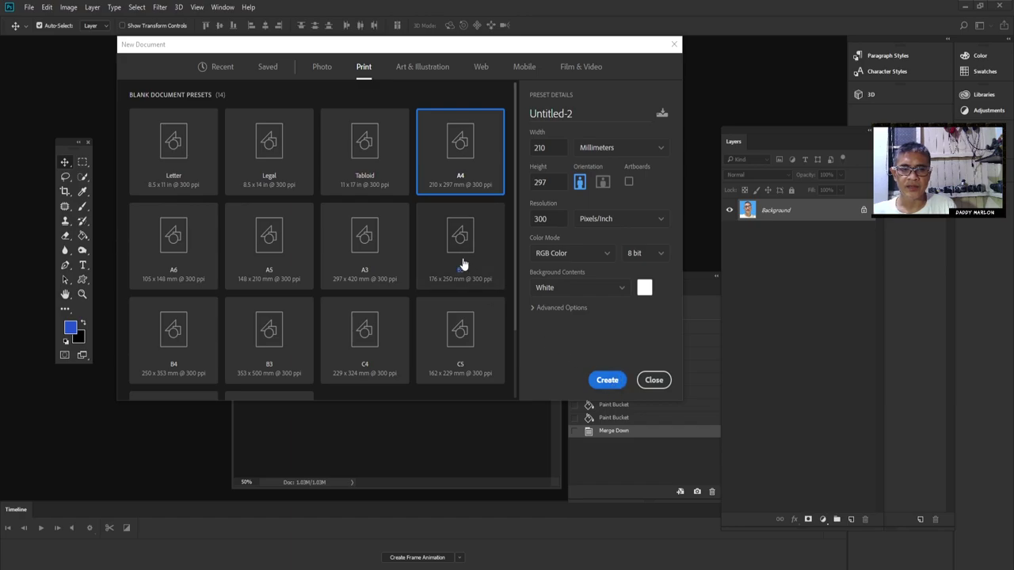
{"action": "left_click", "coordinate": [596, 377]}
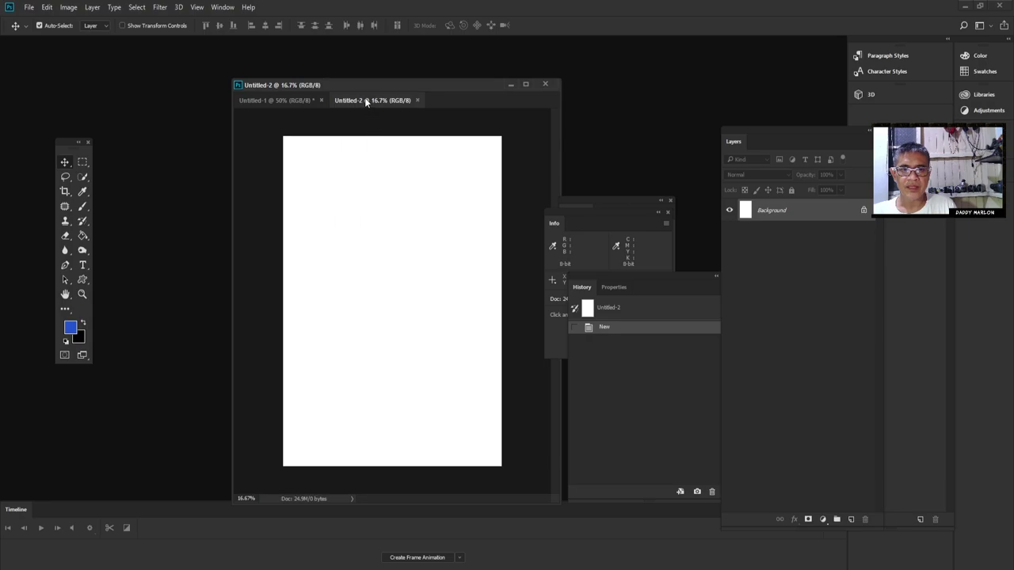
- Float both document windows and drag the portrait into the A4 document, dismissing the locked-layer warning
{"action": "left_click_drag", "start_coordinate": [366, 101], "coordinate": [198, 151]}
{"action": "left_click", "coordinate": [441, 88]}
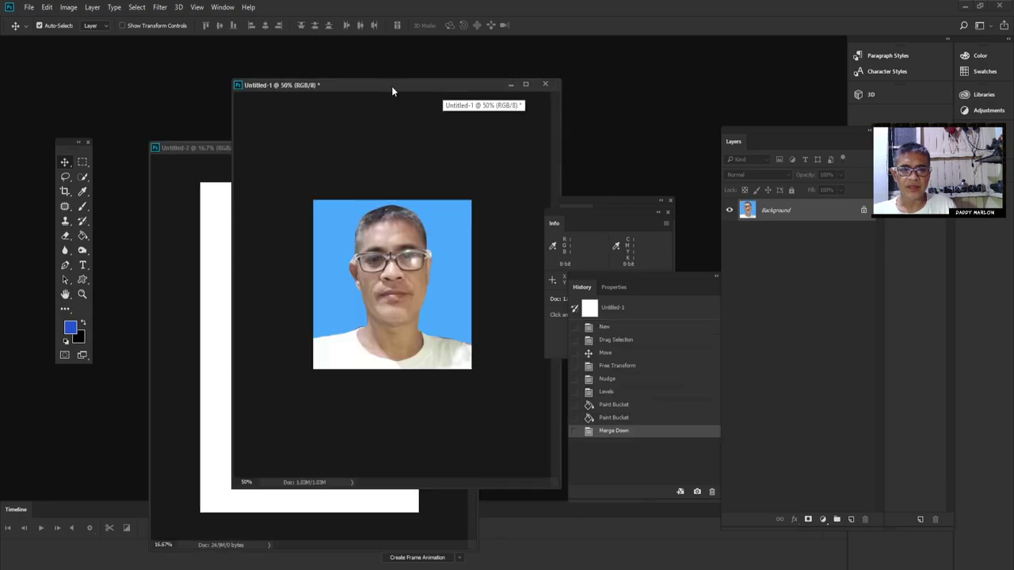
{"action": "left_click_drag", "start_coordinate": [391, 91], "coordinate": [472, 109]}
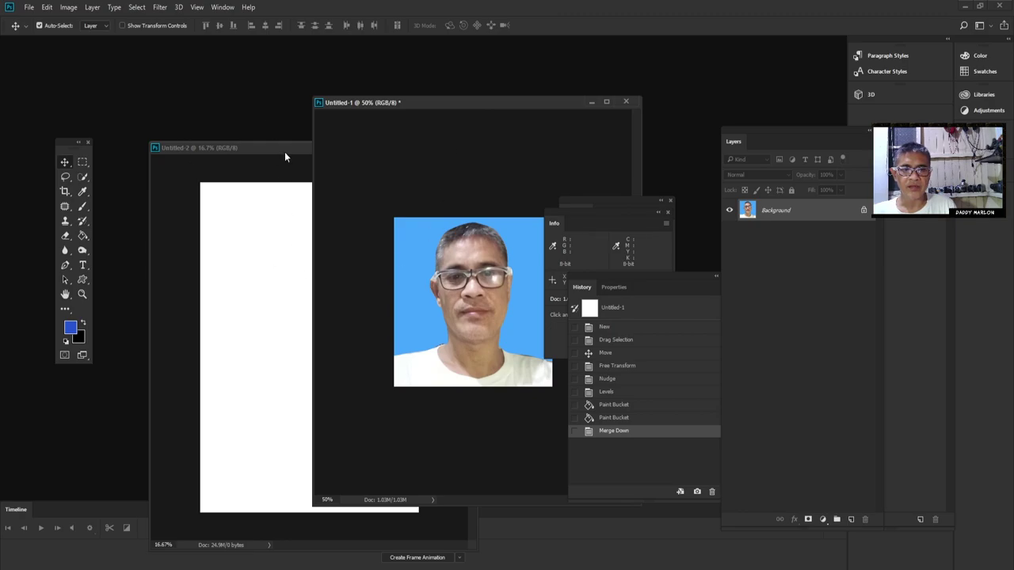
{"action": "left_click_drag", "start_coordinate": [285, 156], "coordinate": [274, 151]}
{"action": "left_click", "coordinate": [499, 255]}
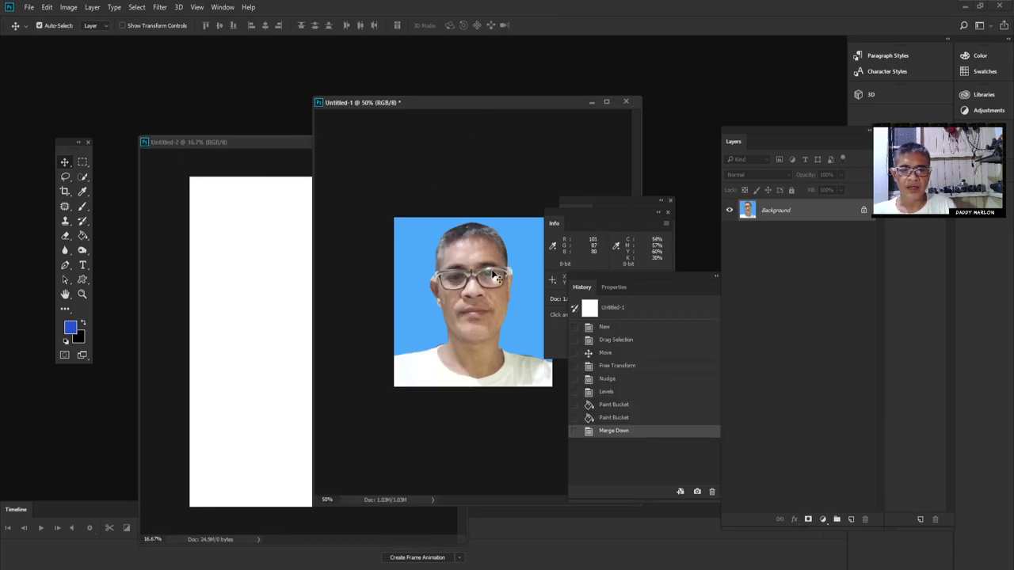
{"action": "left_click_drag", "start_coordinate": [495, 275], "coordinate": [521, 288]}
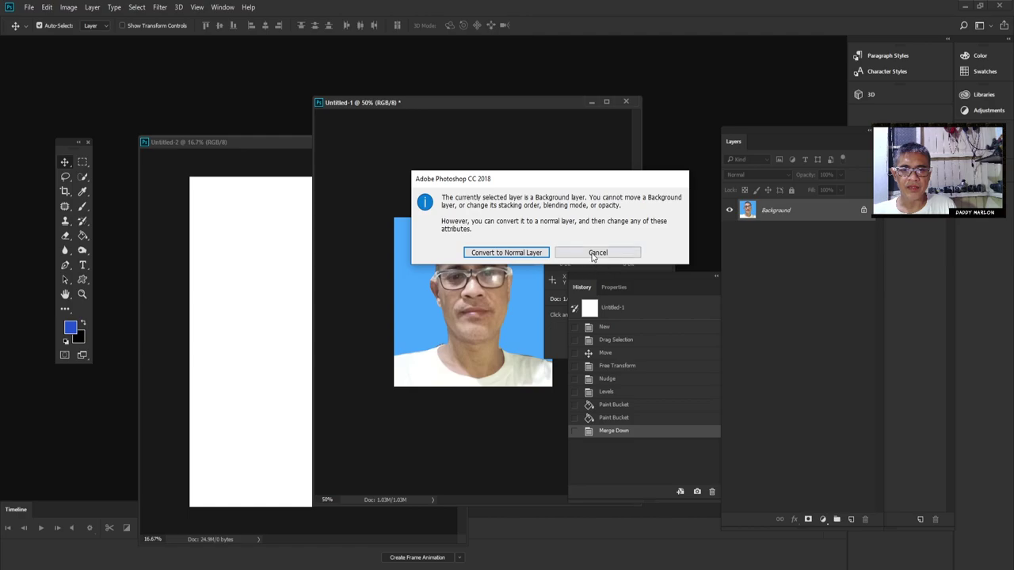
{"action": "left_click", "coordinate": [597, 253]}
{"action": "mouse_move", "coordinate": [475, 278]}
{"action": "left_mouse_down"}
{"action": "mouse_move", "coordinate": [289, 285]}
{"action": "mouse_move", "coordinate": [227, 224]}
{"action": "left_mouse_up"}
- Minimize the portrait document, reposition the A4 window, and zoom in slightly on the page
{"action": "left_click", "coordinate": [505, 244]}
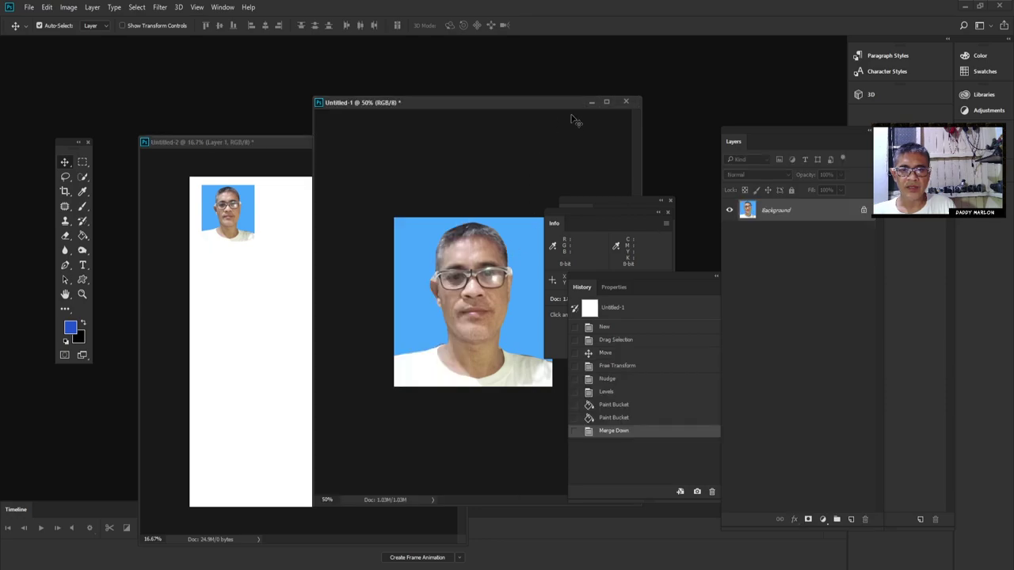
{"action": "left_click_drag", "start_coordinate": [583, 104], "coordinate": [507, 105]}
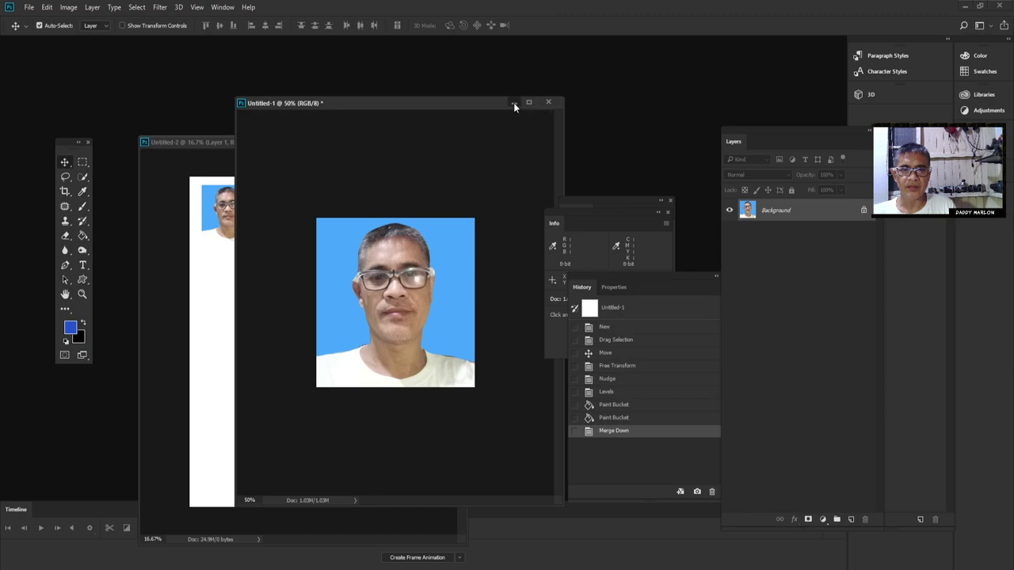
{"action": "left_click", "coordinate": [513, 102]}
{"action": "left_click_drag", "start_coordinate": [341, 148], "coordinate": [384, 123]}
{"action": "left_click", "coordinate": [83, 295]}
{"action": "mouse_move", "coordinate": [286, 196]}
{"action": "left_mouse_down"}
{"action": "mouse_move", "coordinate": [319, 249]}
{"action": "mouse_move", "coordinate": [240, 189]}
{"action": "left_mouse_up"}
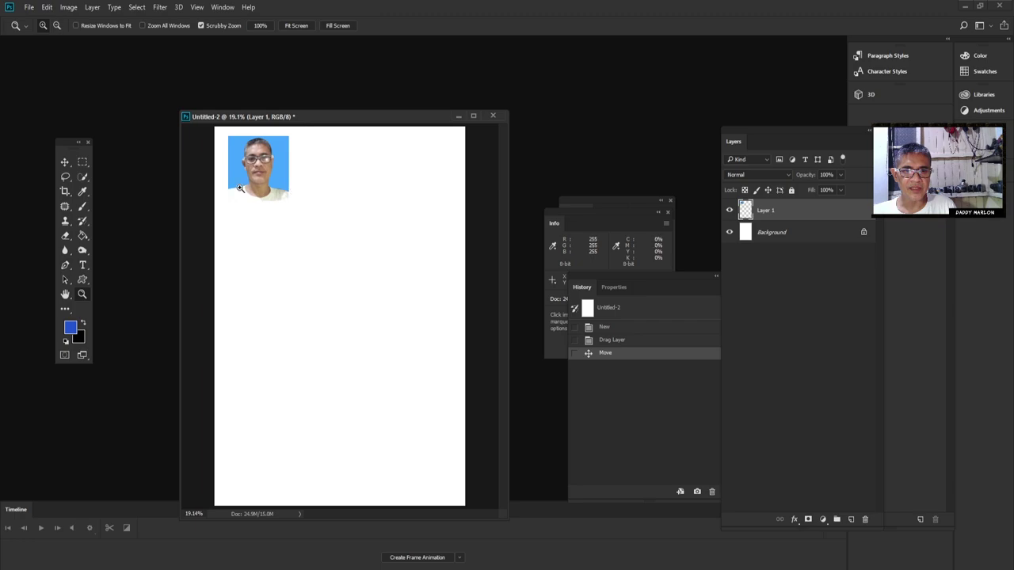
- Alt-drag a copy of the photo 2 inches right, nudge it for a thin gap, and merge both layers
{"action": "left_click", "coordinate": [65, 161]}
{"action": "left_click", "coordinate": [297, 185]}
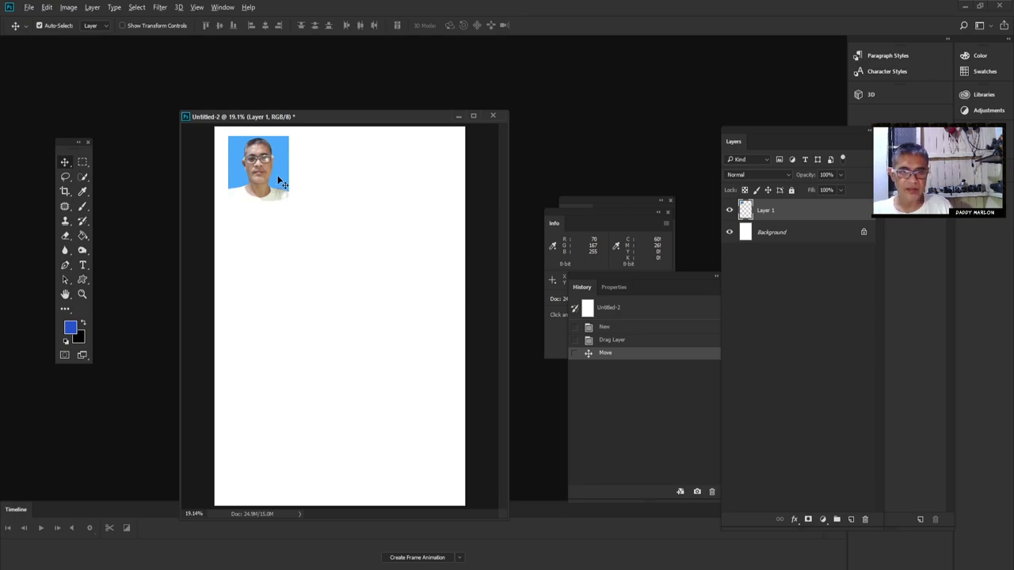
{"action": "left_click_drag", "start_coordinate": [278, 180], "coordinate": [335, 195]}
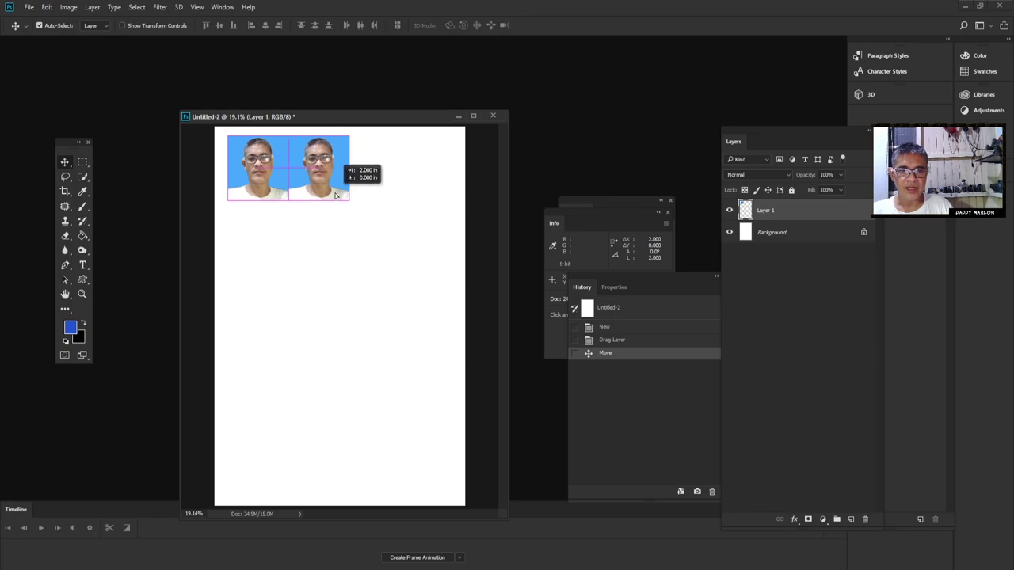
{"action": "left_click_drag", "start_coordinate": [335, 195], "coordinate": [346, 201]}
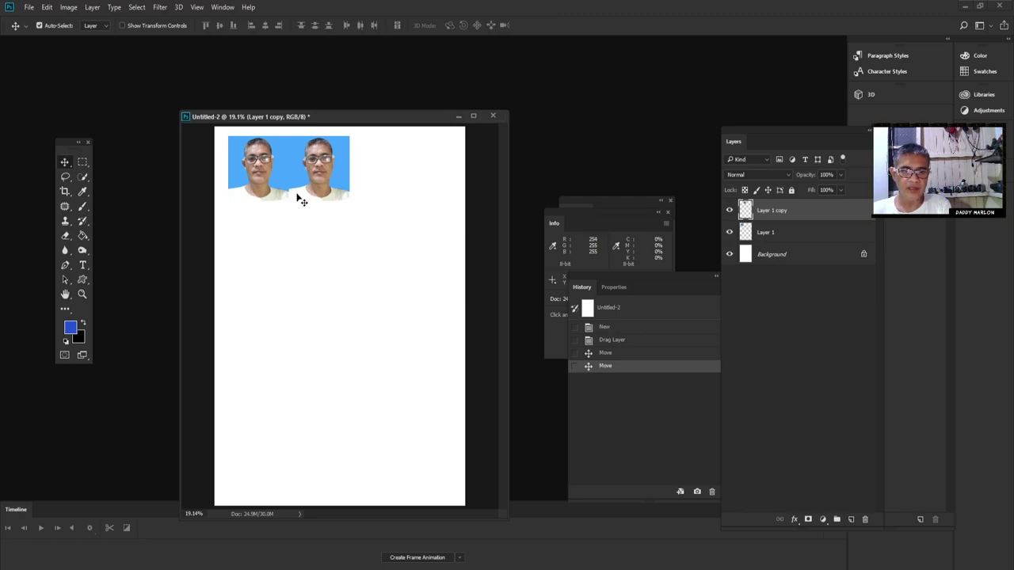
{"action": "key", "text": "Right"}
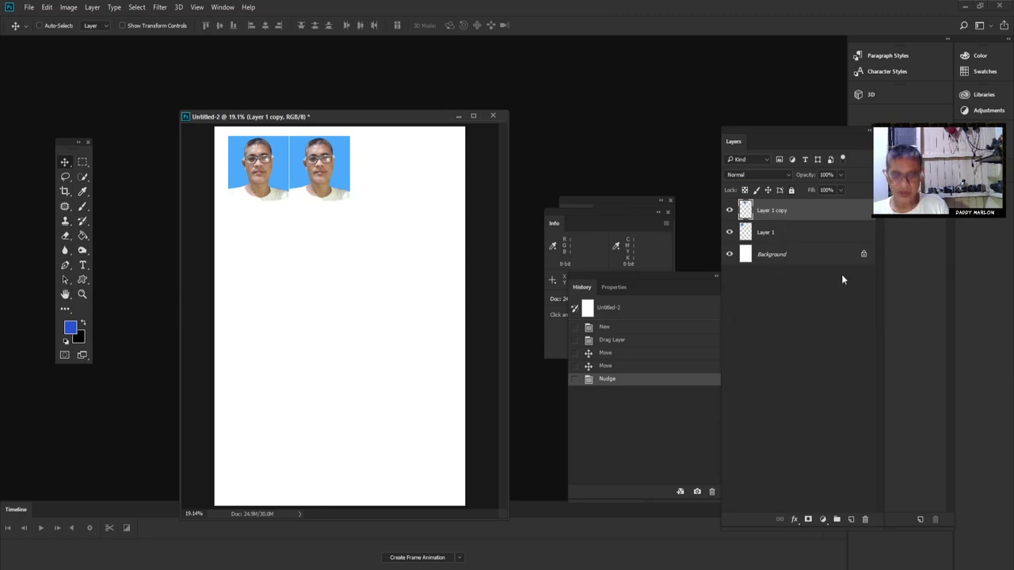
{"action": "key", "text": "ctrl+e"}
- Toggle the layers' visibility to check which one holds the merged photo pair
{"action": "left_click", "coordinate": [729, 210]}
{"action": "left_click", "coordinate": [729, 210]}
{"action": "left_click", "coordinate": [729, 232]}
{"action": "left_click", "coordinate": [730, 232]}
{"action": "left_click", "coordinate": [728, 209]}
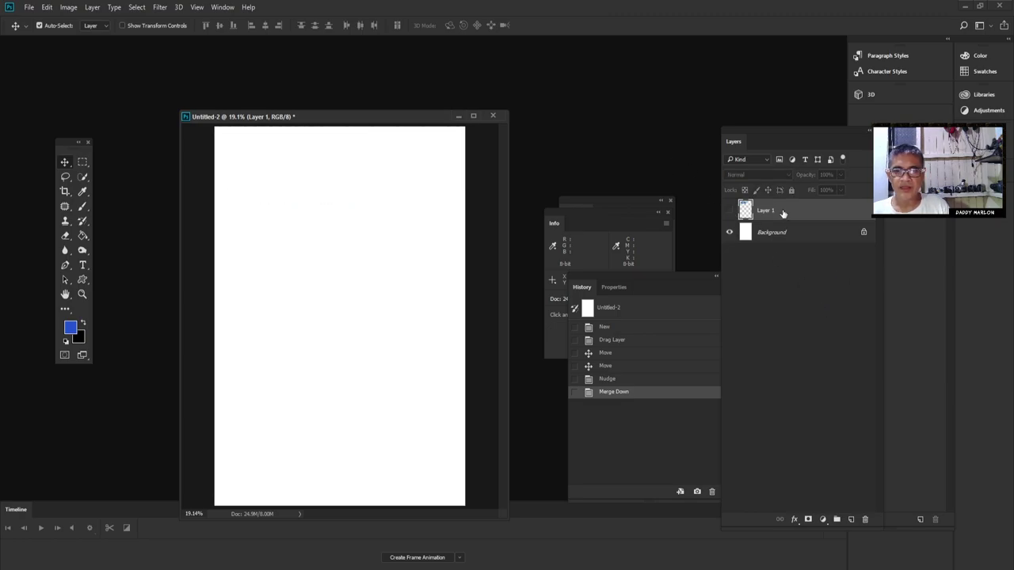
{"action": "left_click", "coordinate": [728, 210]}
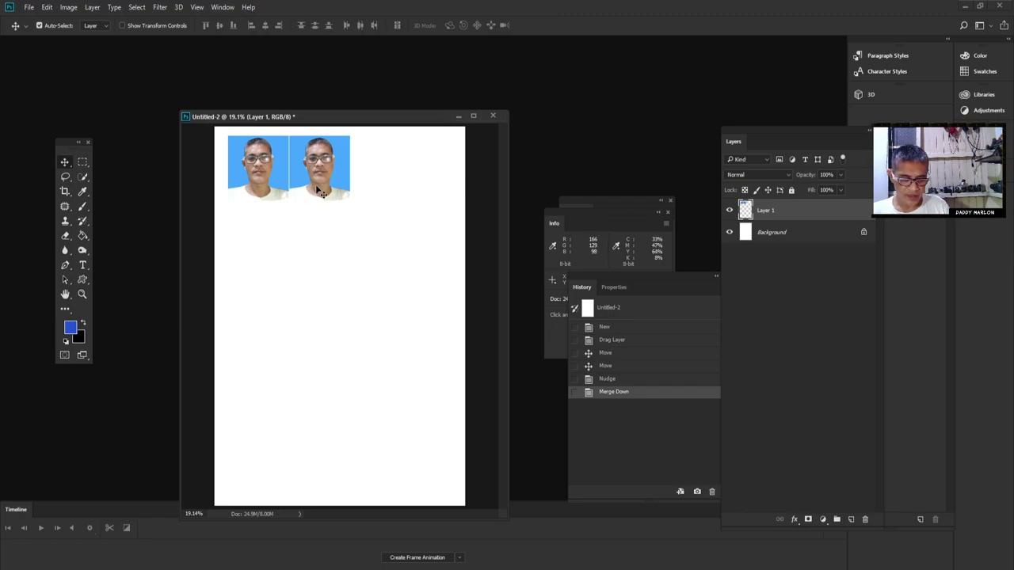
- Alt-drag a copy of the pair below, align it under the top row, and zoom in on the grid
{"action": "left_click_drag", "start_coordinate": [319, 192], "coordinate": [323, 243]}
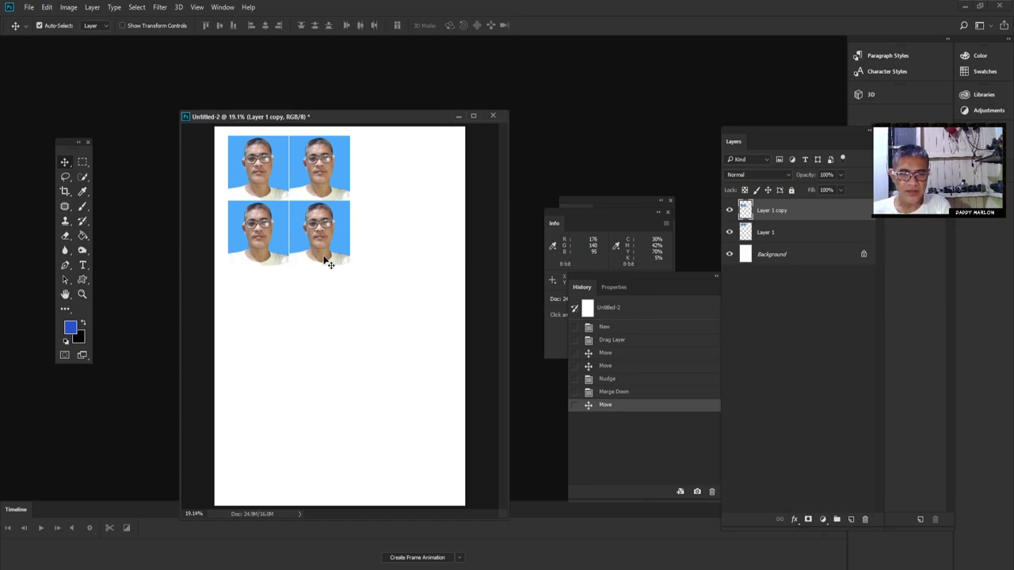
{"action": "key", "text": "Down"}
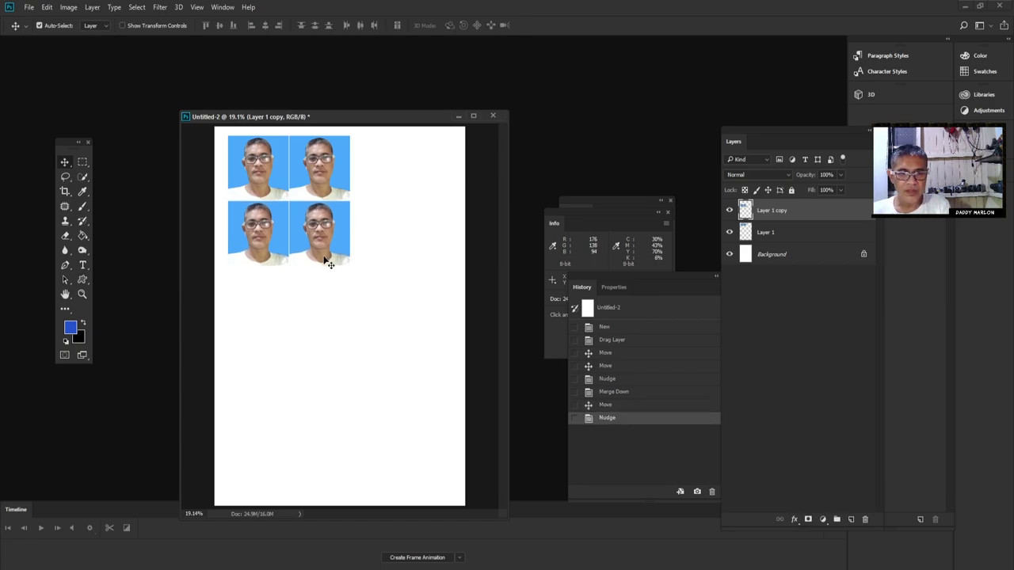
{"action": "left_click_drag", "start_coordinate": [330, 264], "coordinate": [323, 230]}
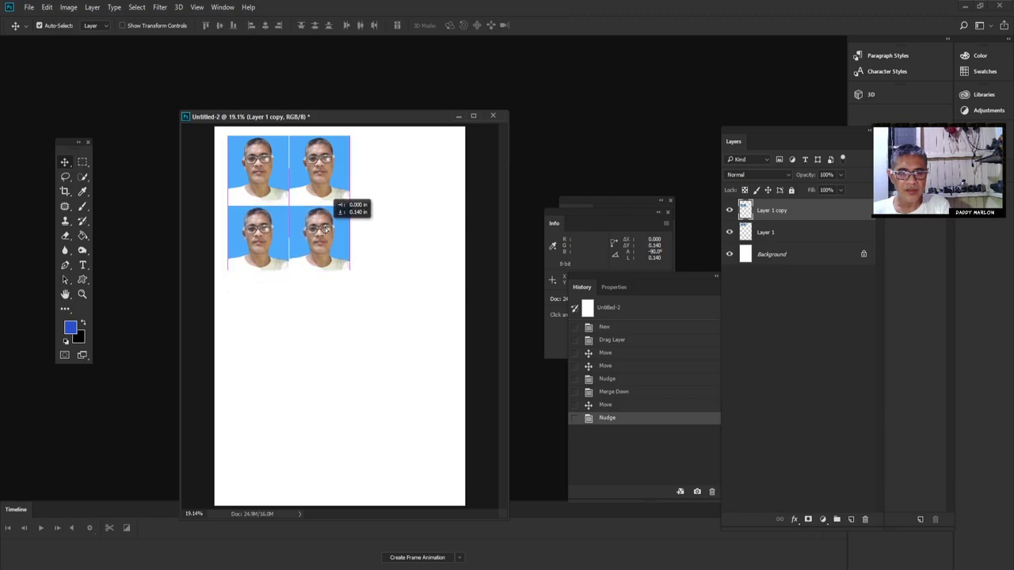
{"action": "key", "text": "z"}
{"action": "left_click_drag", "start_coordinate": [273, 178], "coordinate": [350, 241]}
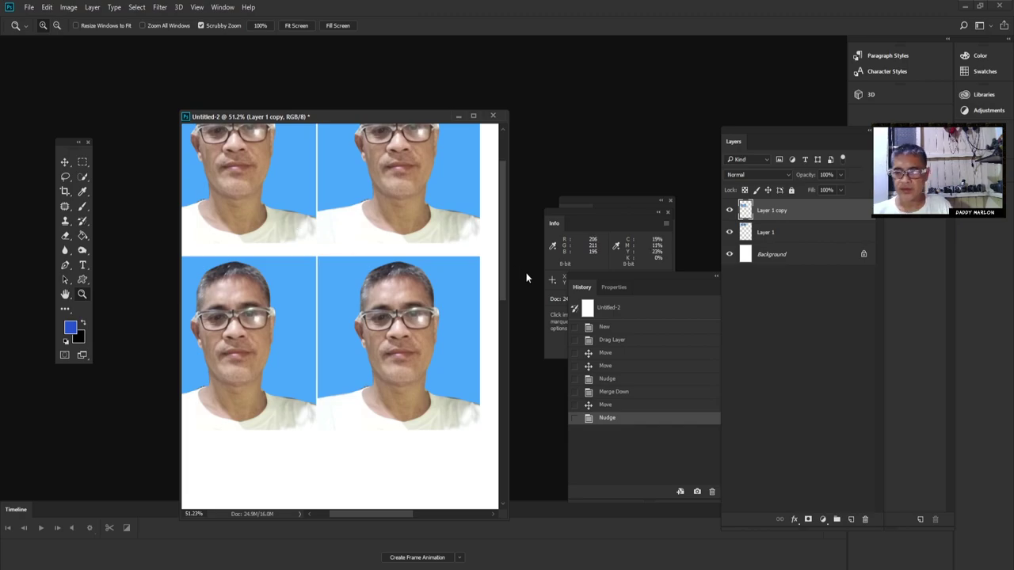
- Click back through History past the bottom row, merge and gap nudge to the first Move state
{"action": "left_click", "coordinate": [610, 407]}
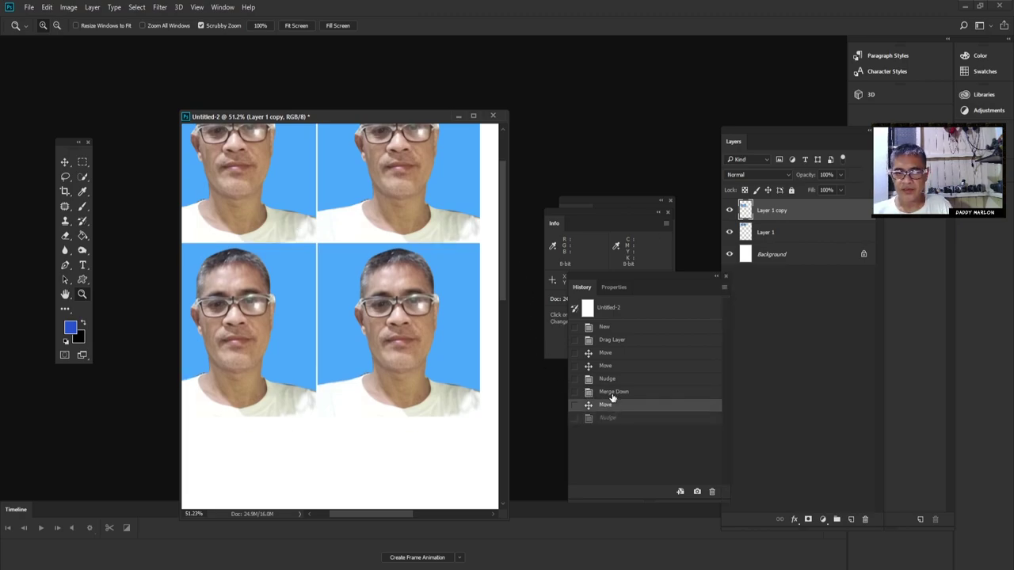
{"action": "left_click", "coordinate": [615, 391]}
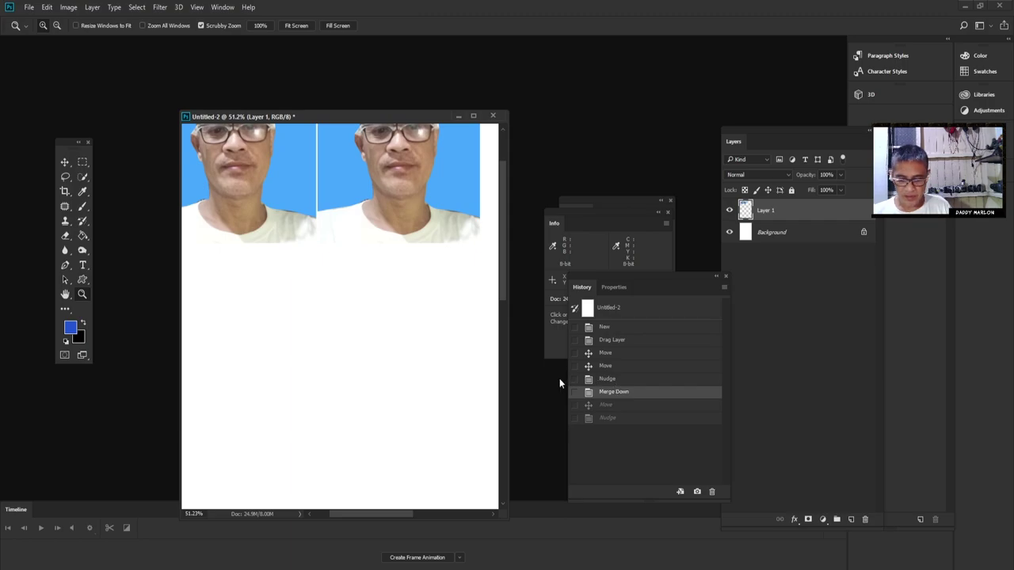
{"action": "key", "text": "ctrl+minus"}
{"action": "key", "text": "ctrl+minus"}
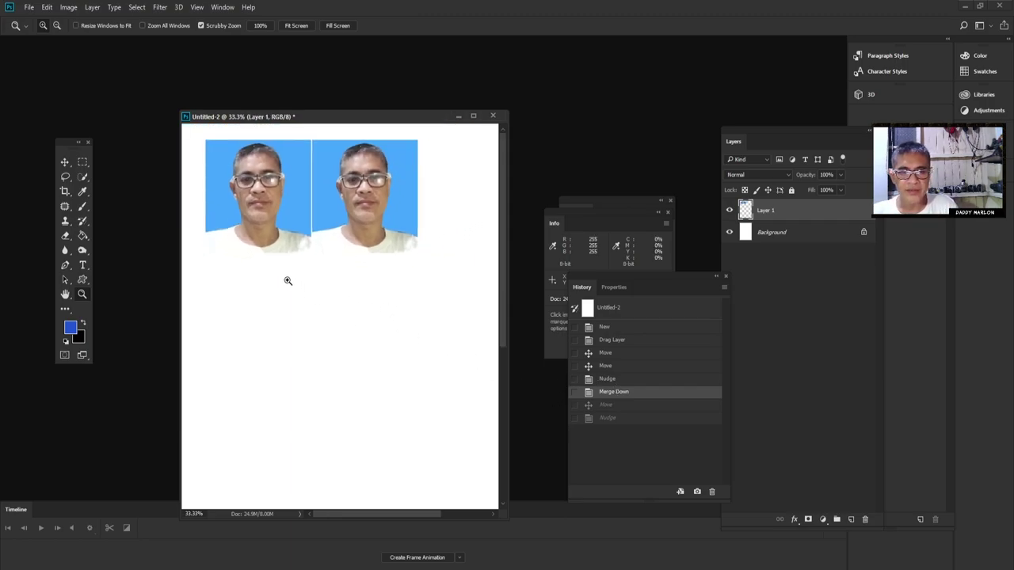
{"action": "left_click", "coordinate": [617, 379]}
{"action": "left_click", "coordinate": [619, 366]}
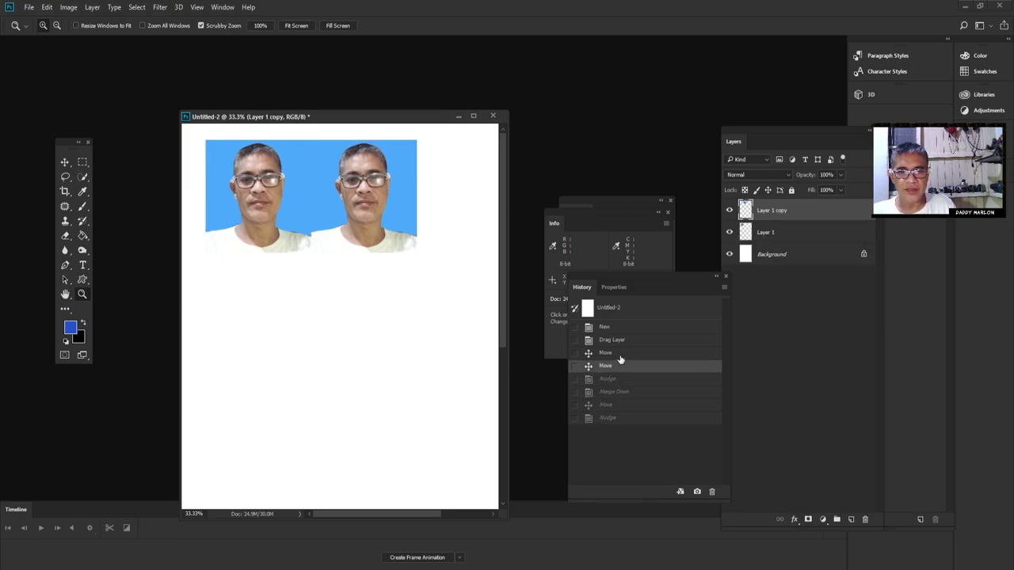
{"action": "left_click", "coordinate": [619, 353]}
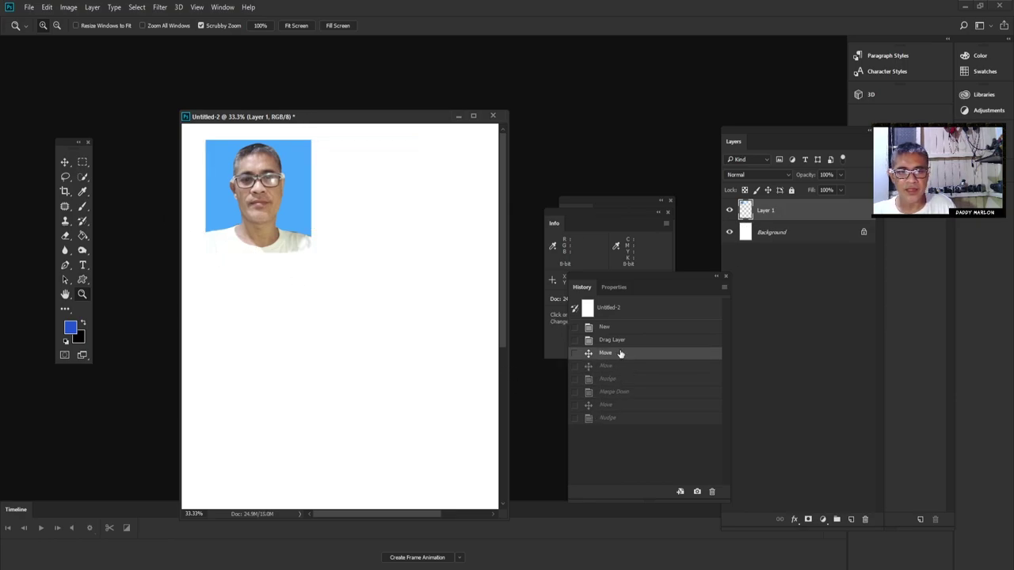
{"action": "left_click", "coordinate": [83, 165]}
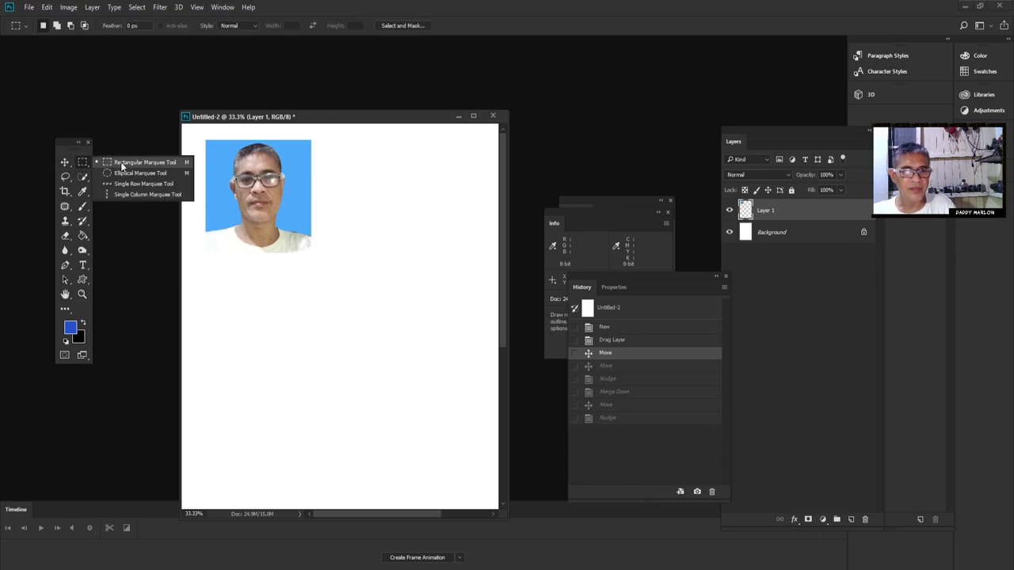
- Draw a rectangular marquee tightly around the single portrait, nudging it with the Move tool to fit
{"action": "left_click", "coordinate": [121, 163]}
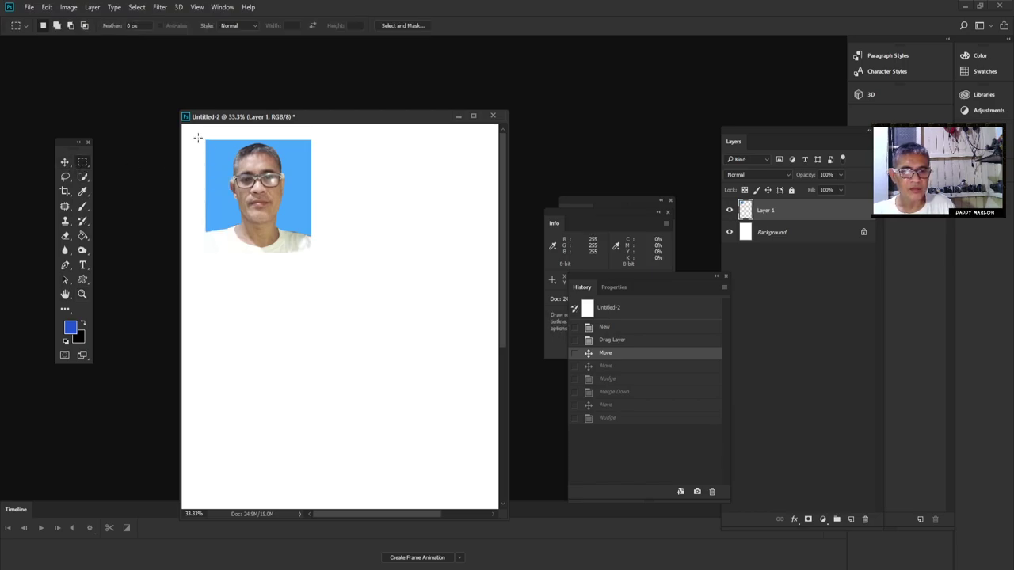
{"action": "left_click_drag", "start_coordinate": [191, 135], "coordinate": [336, 280]}
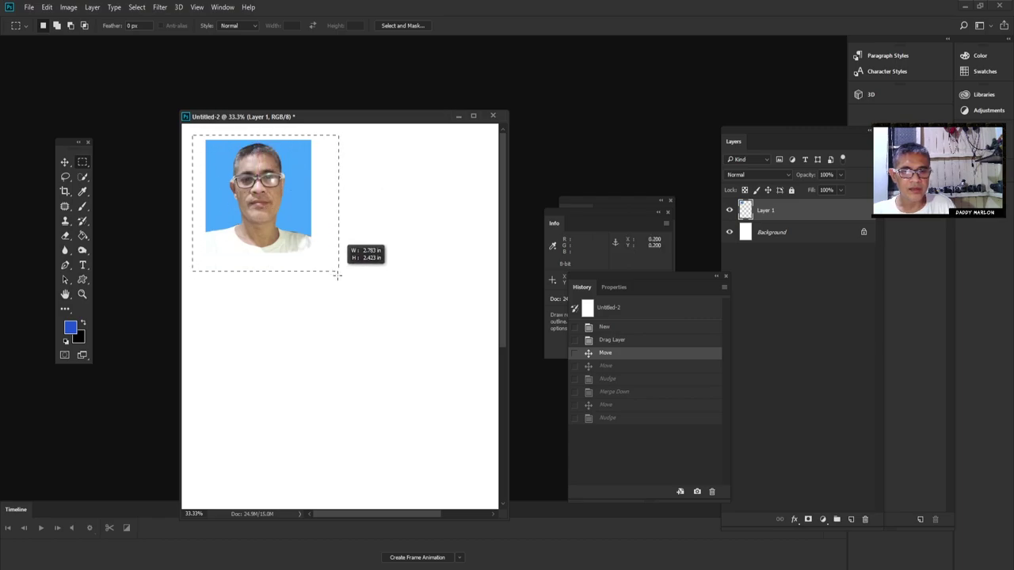
{"action": "left_click_drag", "start_coordinate": [336, 280], "coordinate": [336, 281]}
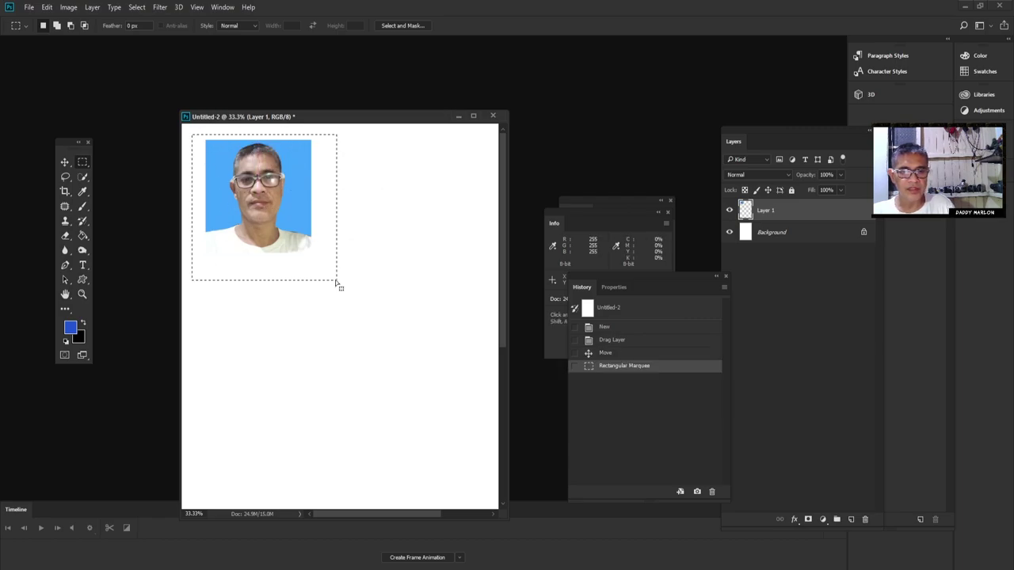
{"action": "left_click", "coordinate": [67, 164]}
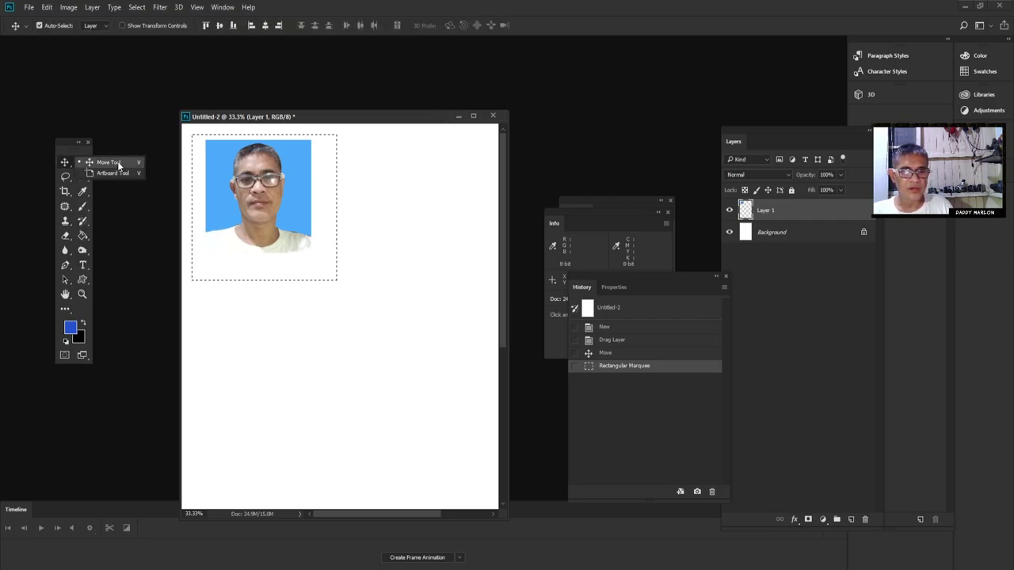
{"action": "left_click", "coordinate": [106, 162]}
{"action": "mouse_move", "coordinate": [262, 201]}
{"action": "left_mouse_down"}
{"action": "mouse_move", "coordinate": [293, 205]}
{"action": "mouse_move", "coordinate": [279, 190]}
{"action": "mouse_move", "coordinate": [290, 194]}
{"action": "left_mouse_up"}
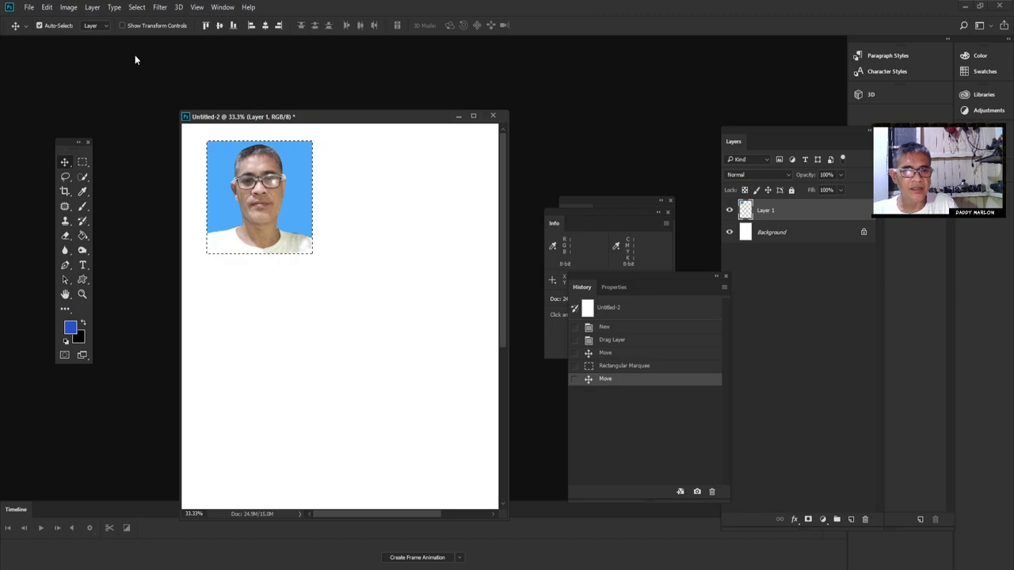
{"action": "left_click", "coordinate": [46, 8]}
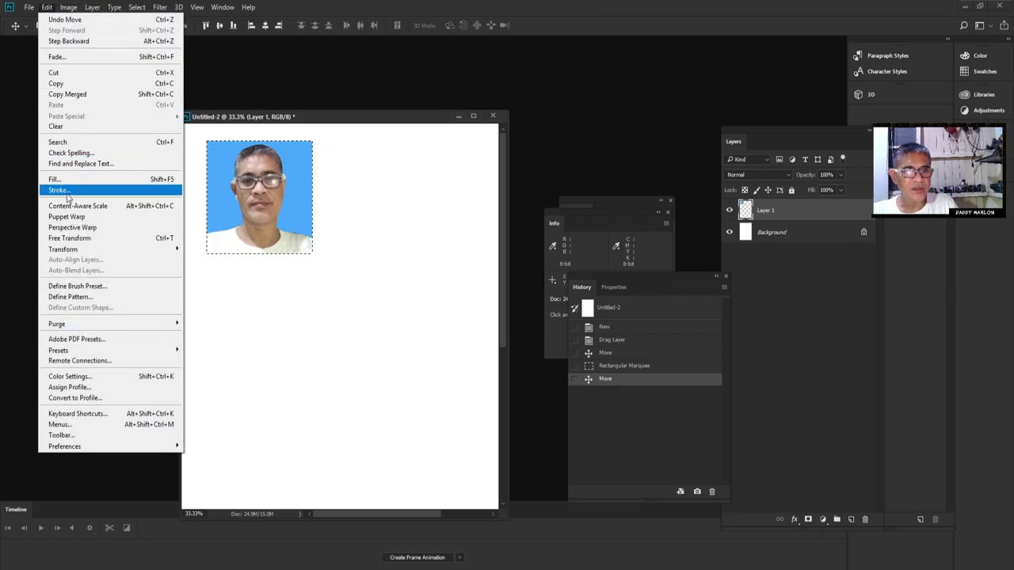
- In Edit > Stroke, set a 1 px width and a grey stroke colour
{"action": "left_click", "coordinate": [63, 190]}
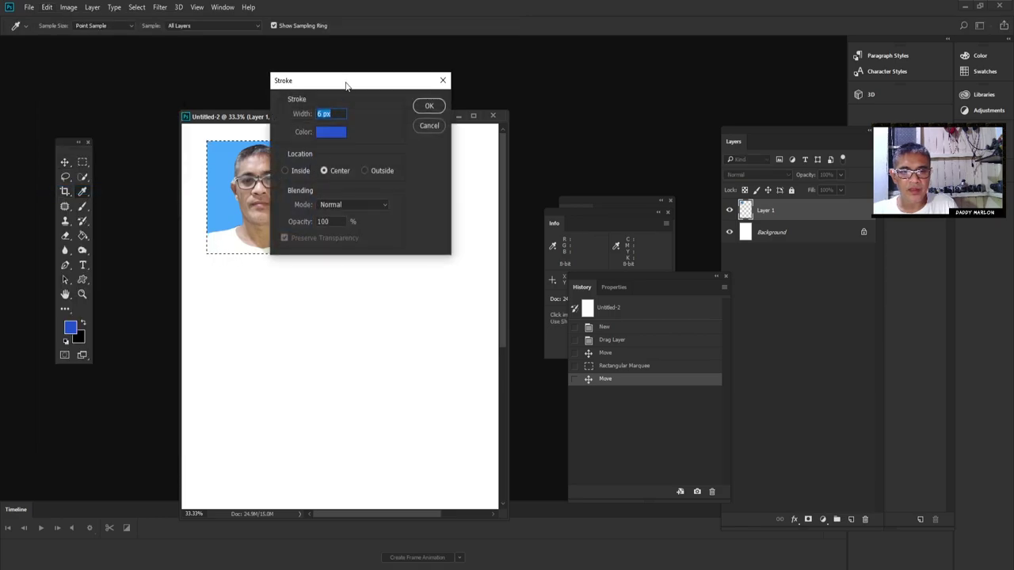
{"action": "left_click_drag", "start_coordinate": [346, 81], "coordinate": [491, 97]}
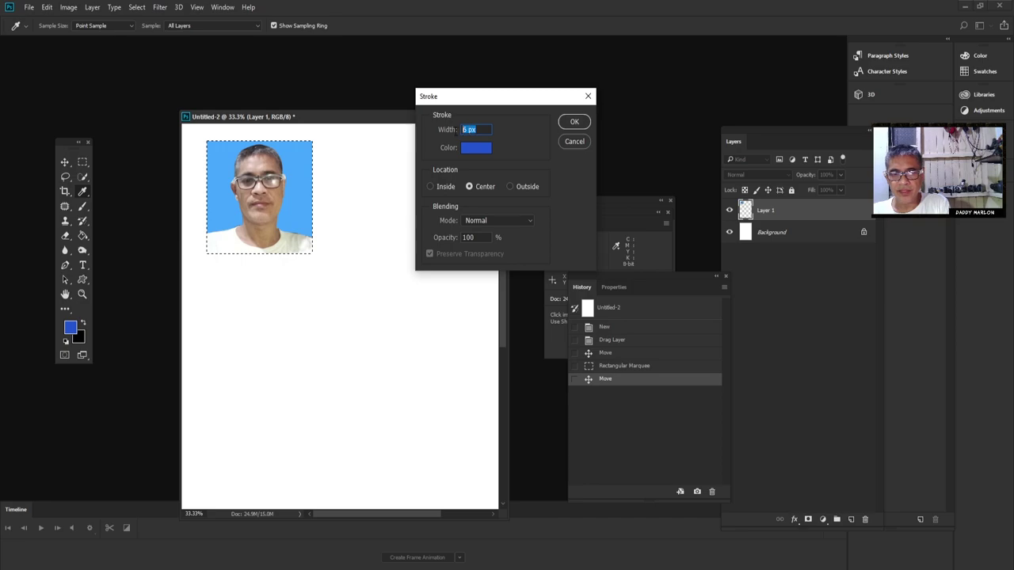
{"action": "type", "text": "1"}
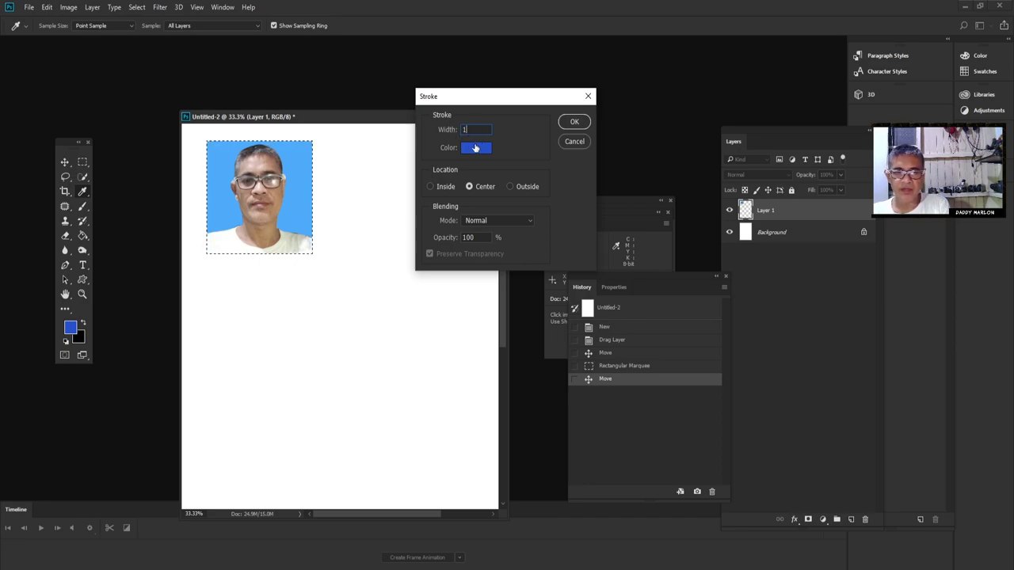
{"action": "left_click", "coordinate": [475, 148]}
{"action": "left_click_drag", "start_coordinate": [317, 179], "coordinate": [310, 202]}
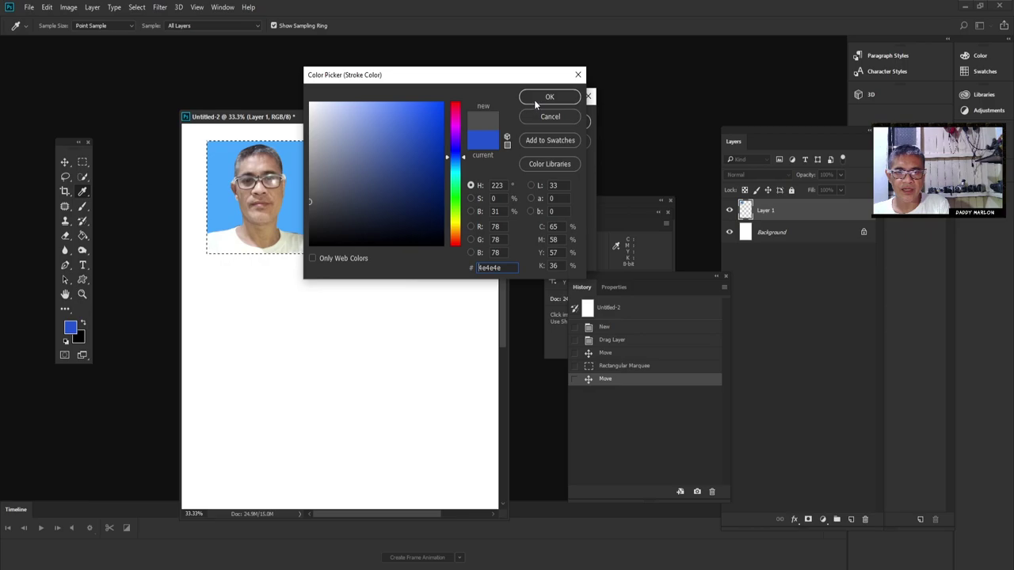
{"action": "left_click", "coordinate": [535, 99]}
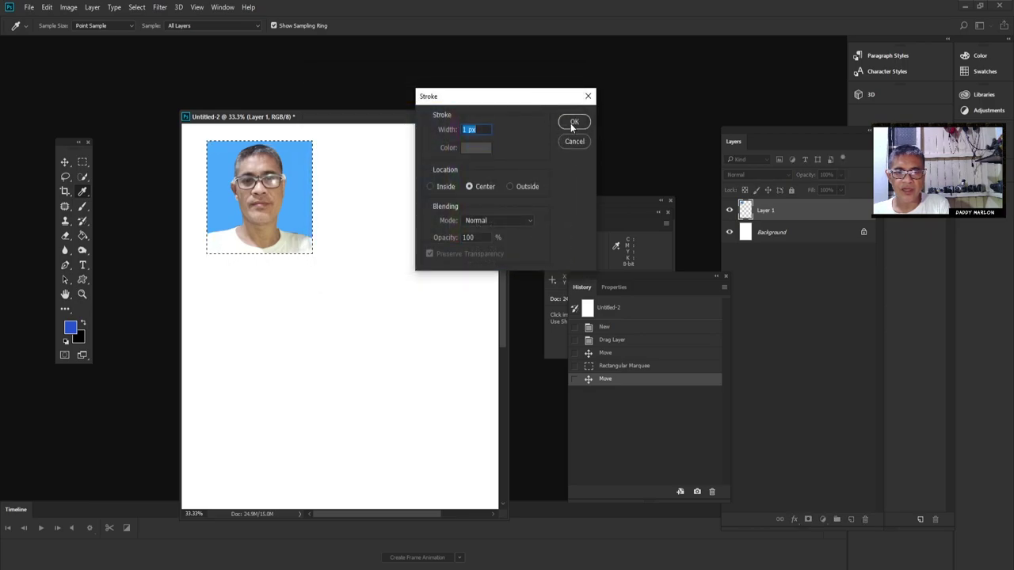
- Set the stroke location to Center, apply it, and deselect with Ctrl+D
{"action": "left_click", "coordinate": [472, 187]}
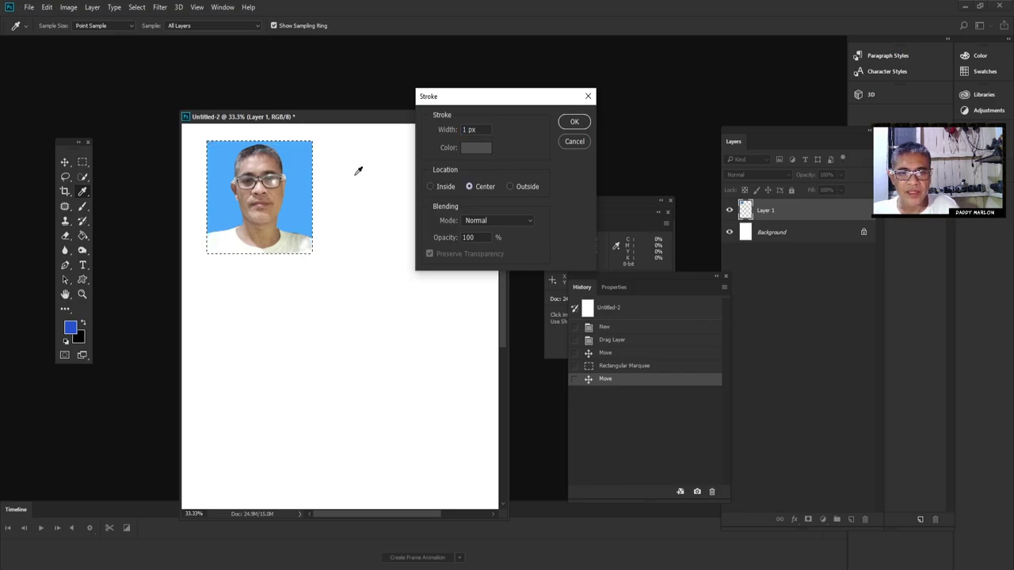
{"action": "left_click", "coordinate": [427, 186]}
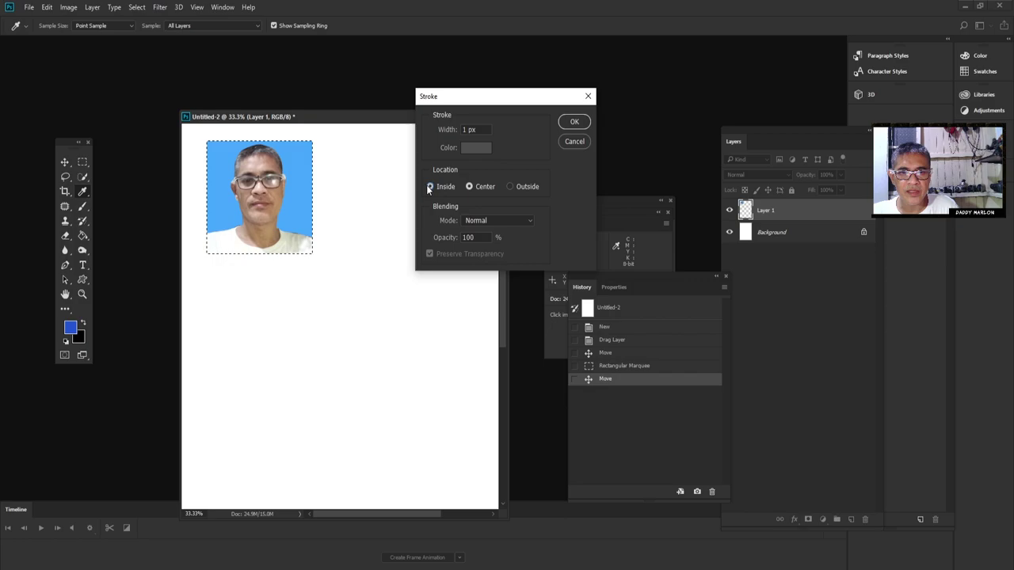
{"action": "left_click", "coordinate": [510, 186]}
{"action": "left_click", "coordinate": [467, 184]}
{"action": "left_click", "coordinate": [566, 122]}
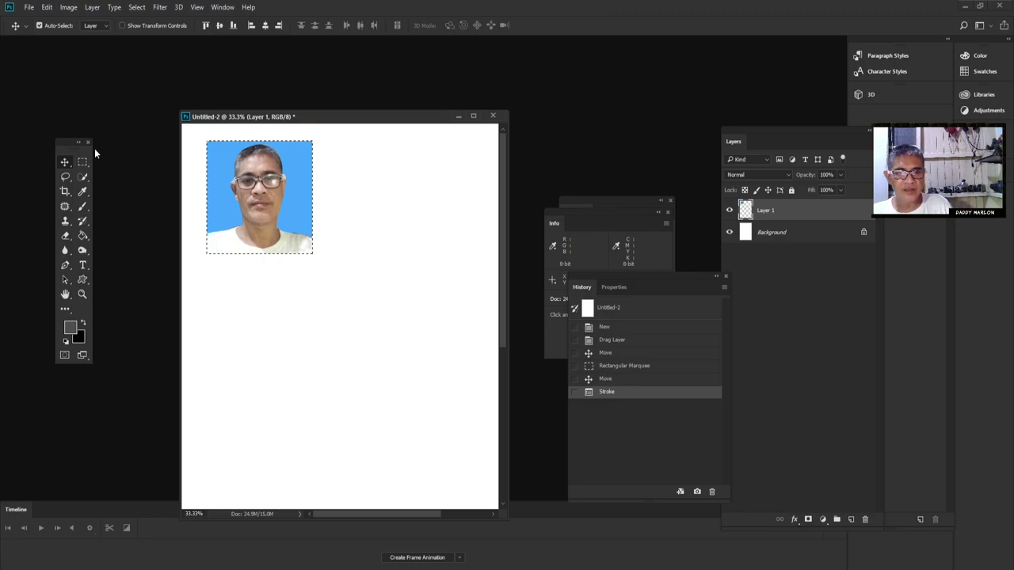
{"action": "key", "text": "ctrl+d"}
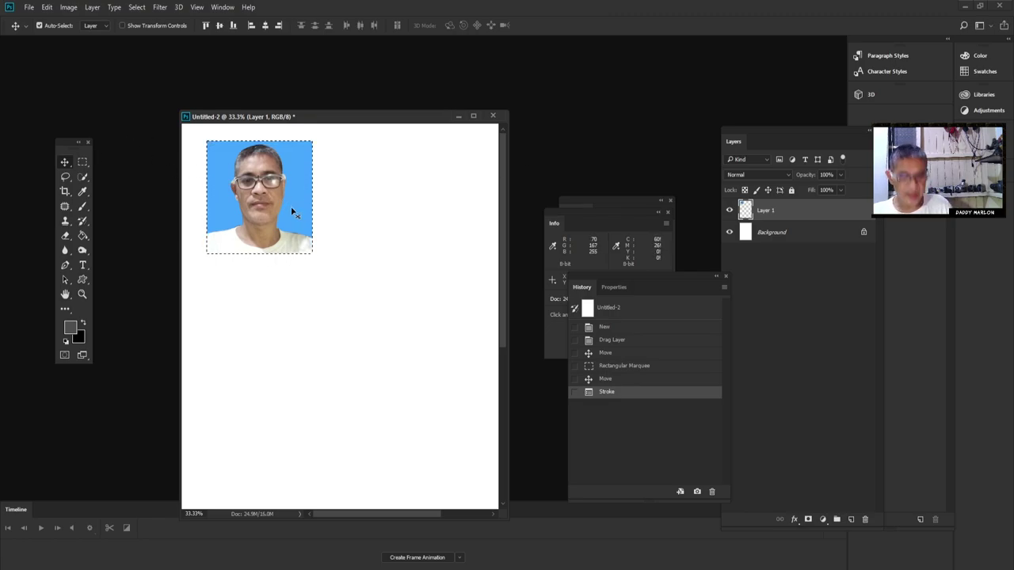
{"action": "key", "text": "ctrl+d"}
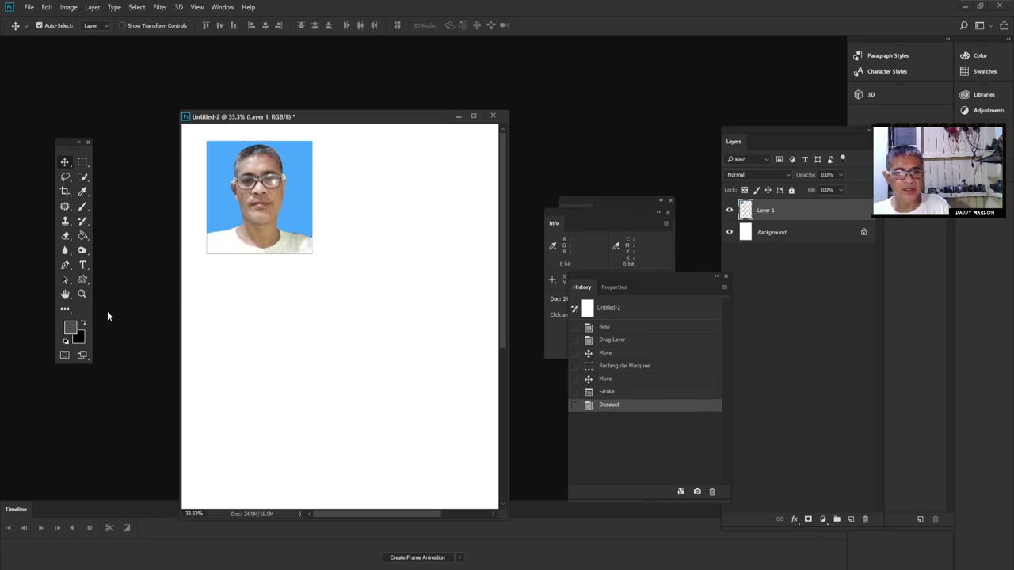
- Alt-drag a copy of the bordered photo to sit beside the original
{"action": "left_click", "coordinate": [82, 294]}
{"action": "left_click_drag", "start_coordinate": [261, 198], "coordinate": [255, 198]}
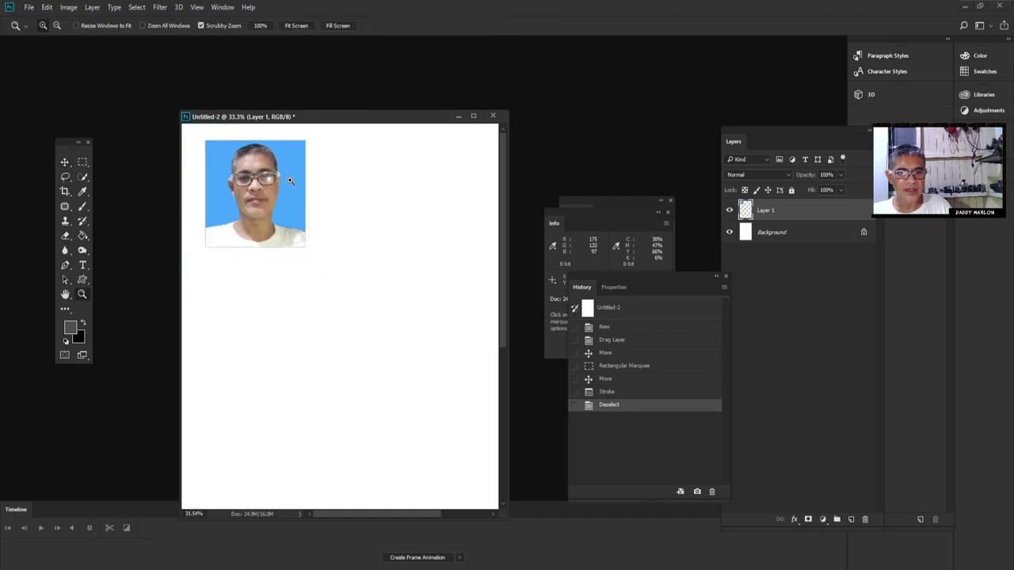
{"action": "left_click", "coordinate": [64, 162]}
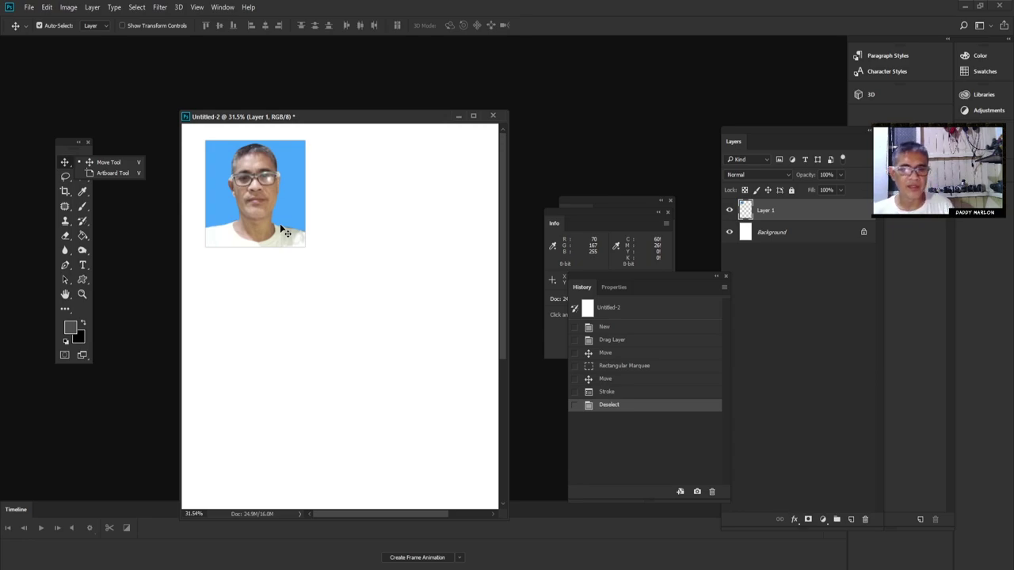
{"action": "key", "text": "ctrl+minus"}
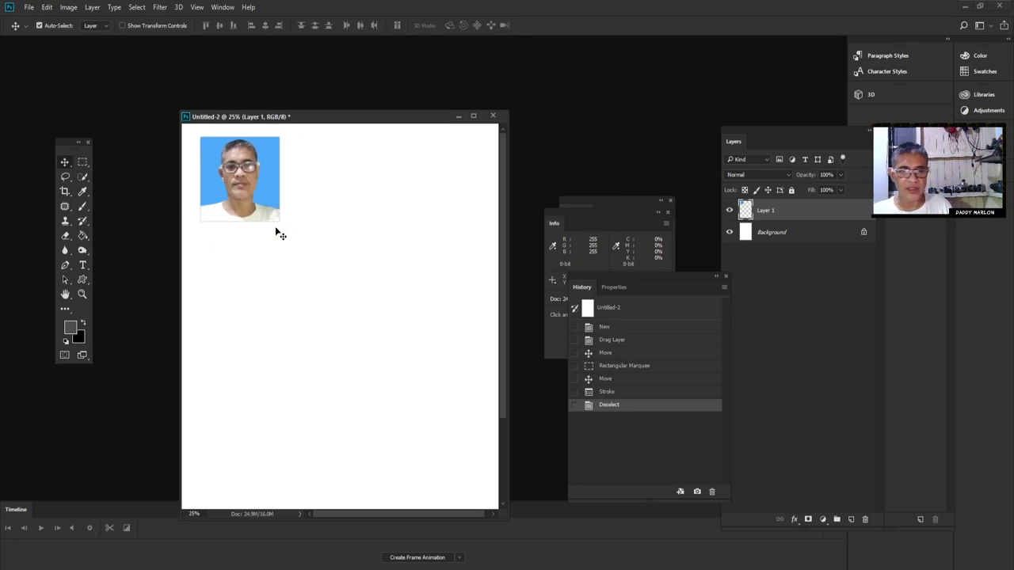
{"action": "key", "text": "ctrl+minus"}
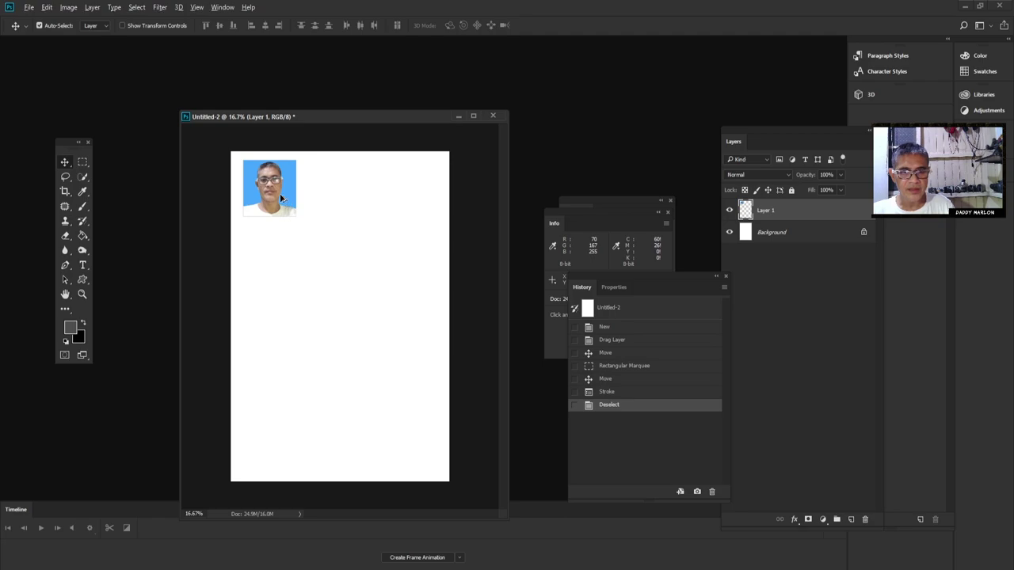
{"action": "left_click_drag", "start_coordinate": [280, 193], "coordinate": [332, 215]}
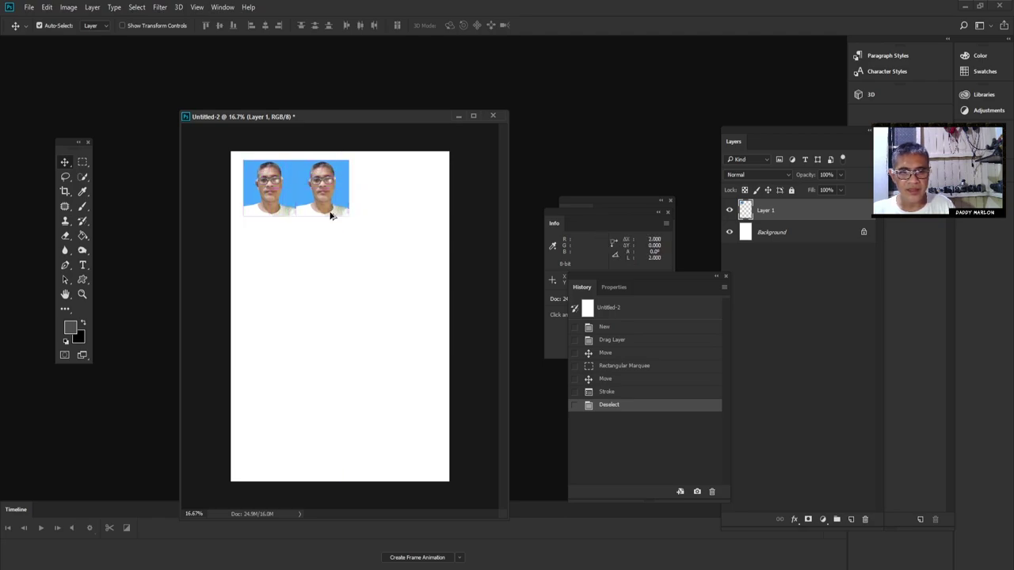
- Merge the pair into Layer 1 and Alt-drag it straight down to complete the 2×2 grid
{"action": "left_click", "coordinate": [81, 294]}
{"action": "left_click_drag", "start_coordinate": [324, 227], "coordinate": [326, 222]}
{"action": "left_click", "coordinate": [66, 163]}
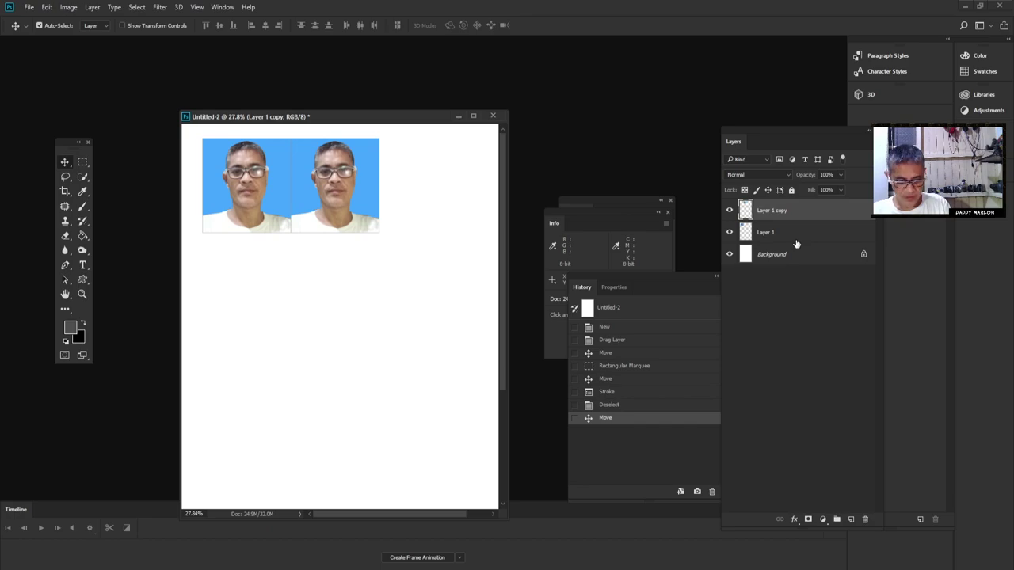
{"action": "key", "text": "ctrl+e"}
{"action": "left_click", "coordinate": [729, 210]}
{"action": "left_click", "coordinate": [730, 210]}
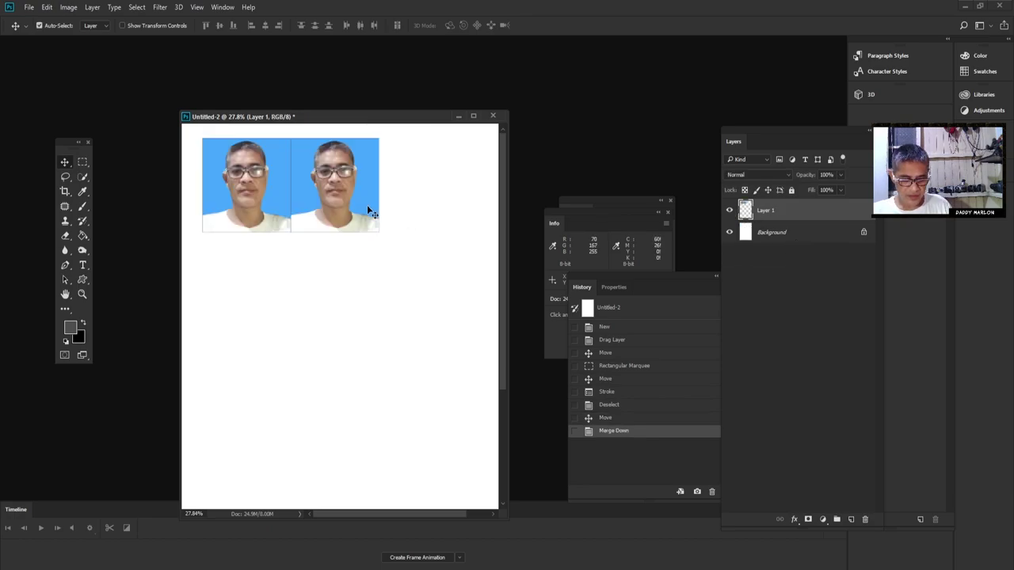
{"action": "left_click_drag", "start_coordinate": [368, 205], "coordinate": [357, 324]}
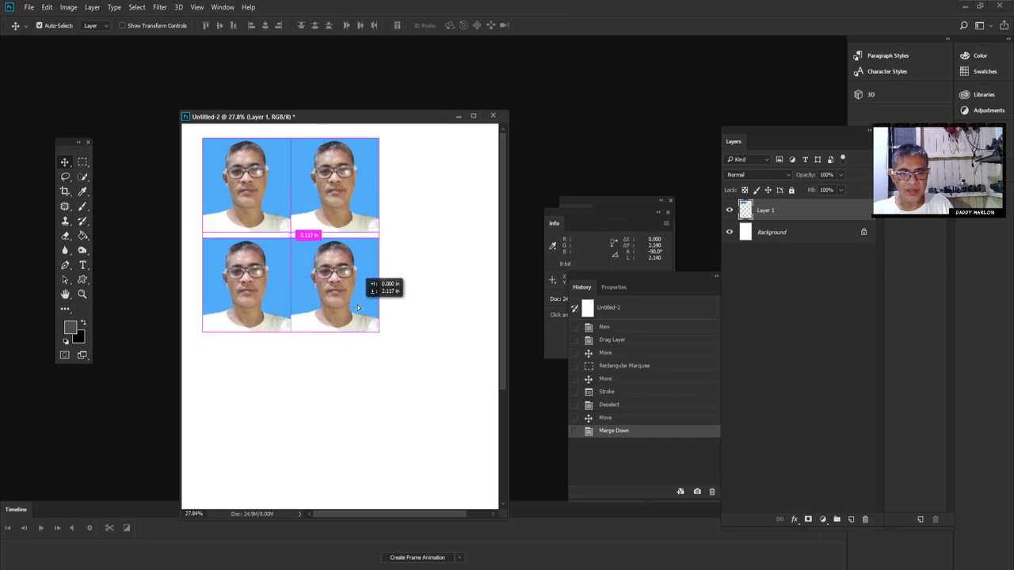
{"action": "key", "text": "ctrl+minus"}
{"action": "key", "text": "ctrl+minus"}
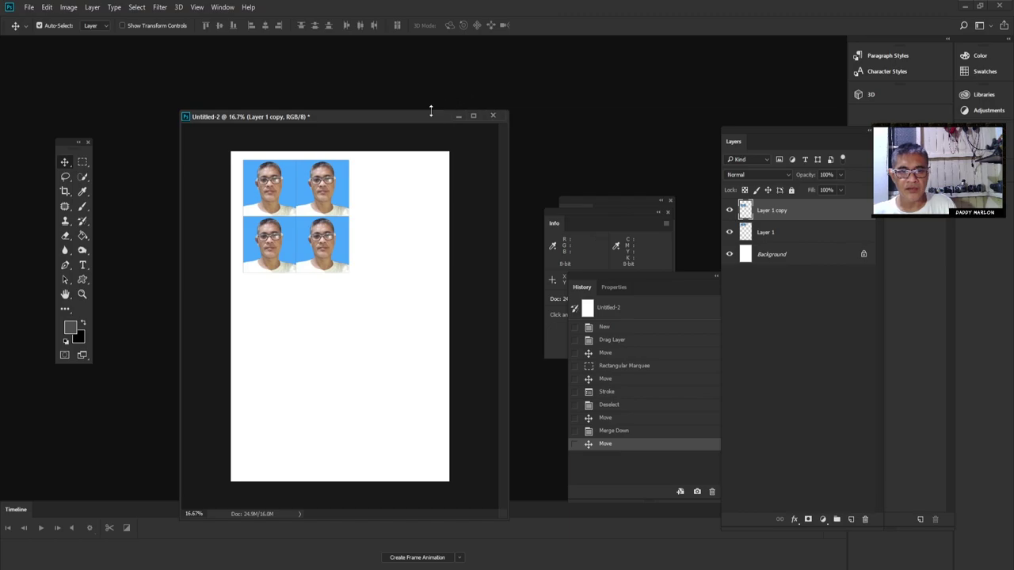
{"action": "left_click_drag", "start_coordinate": [419, 121], "coordinate": [374, 81]}
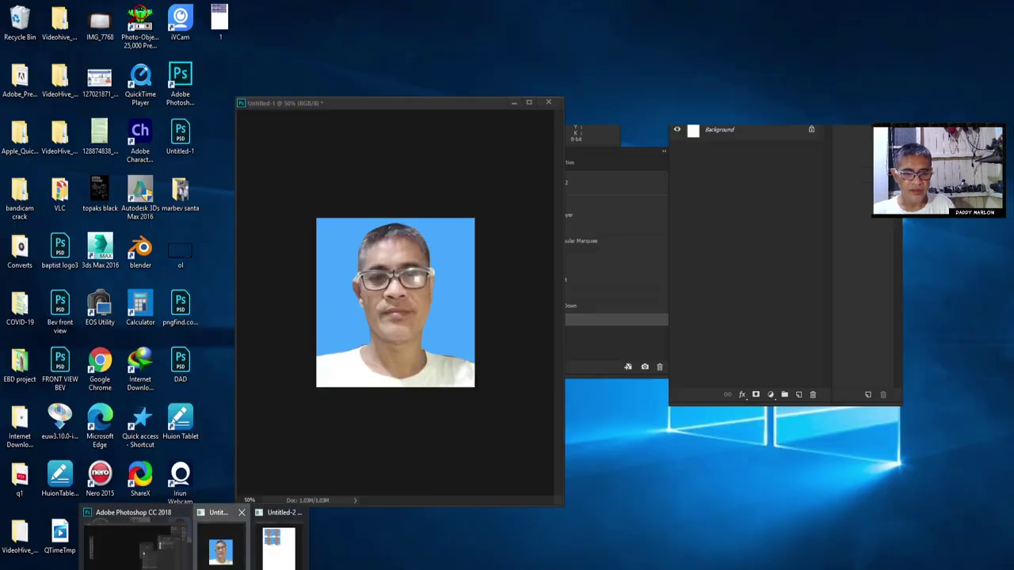
- Bring Untitled-1 forward and arrange it beside the photo sheet window
{"action": "left_click", "coordinate": [285, 539]}
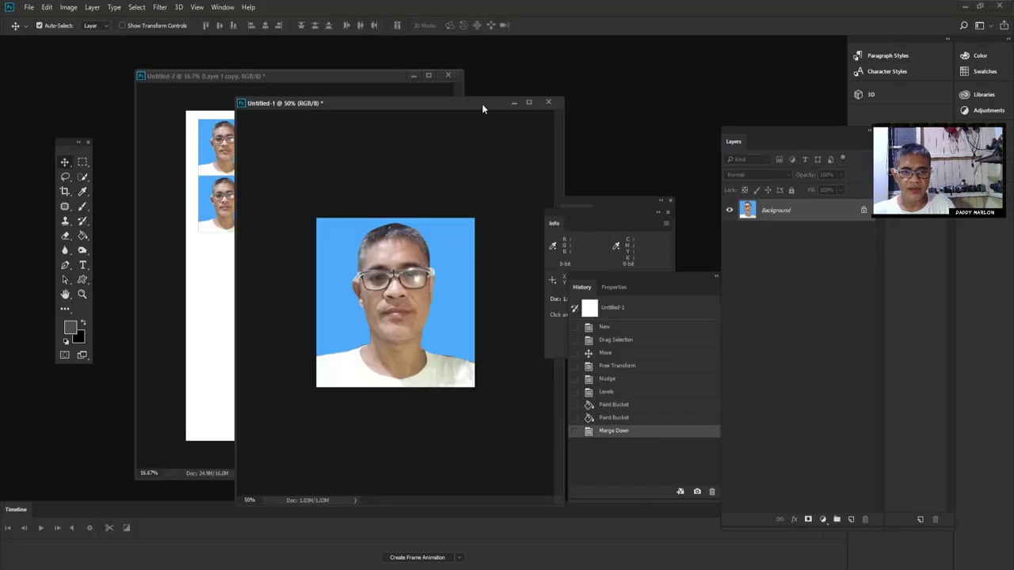
{"action": "left_click_drag", "start_coordinate": [484, 104], "coordinate": [629, 72]}
{"action": "left_click_drag", "start_coordinate": [369, 76], "coordinate": [251, 73]}
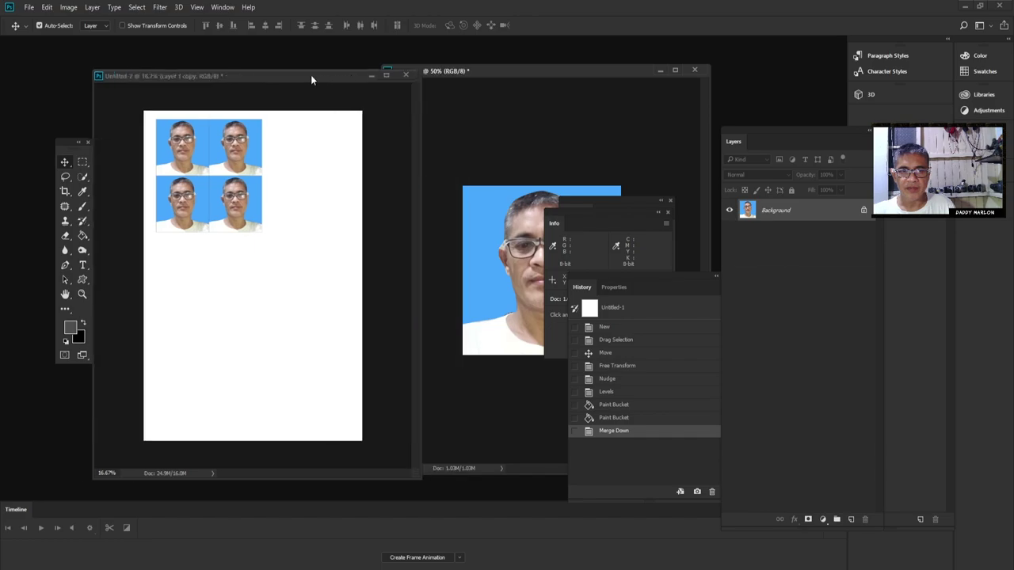
{"action": "left_click_drag", "start_coordinate": [486, 72], "coordinate": [354, 87]}
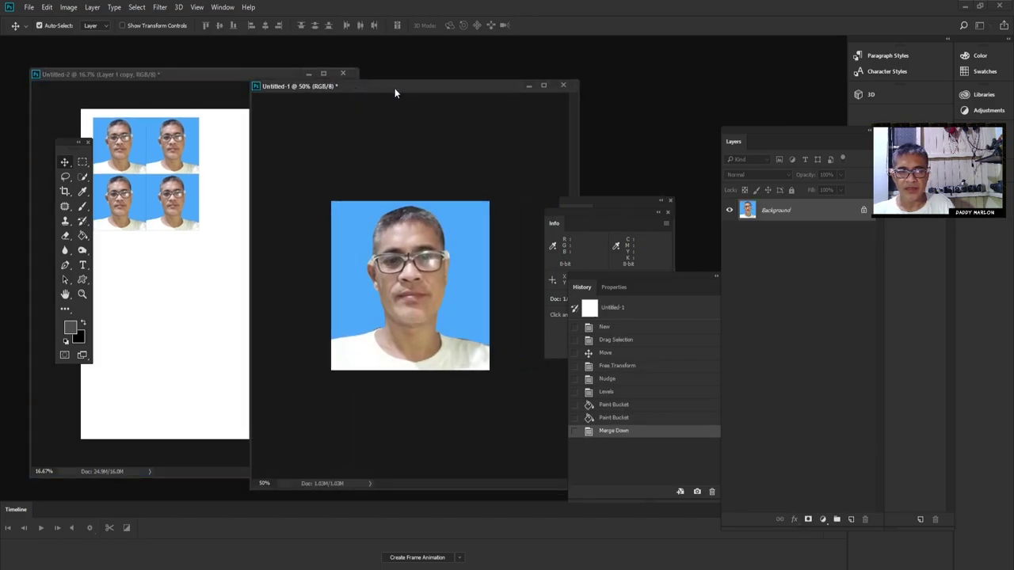
- Resize Untitled-1 via Image Size to 1 × 1 inch with proportions linked
{"action": "right_click", "coordinate": [405, 93]}
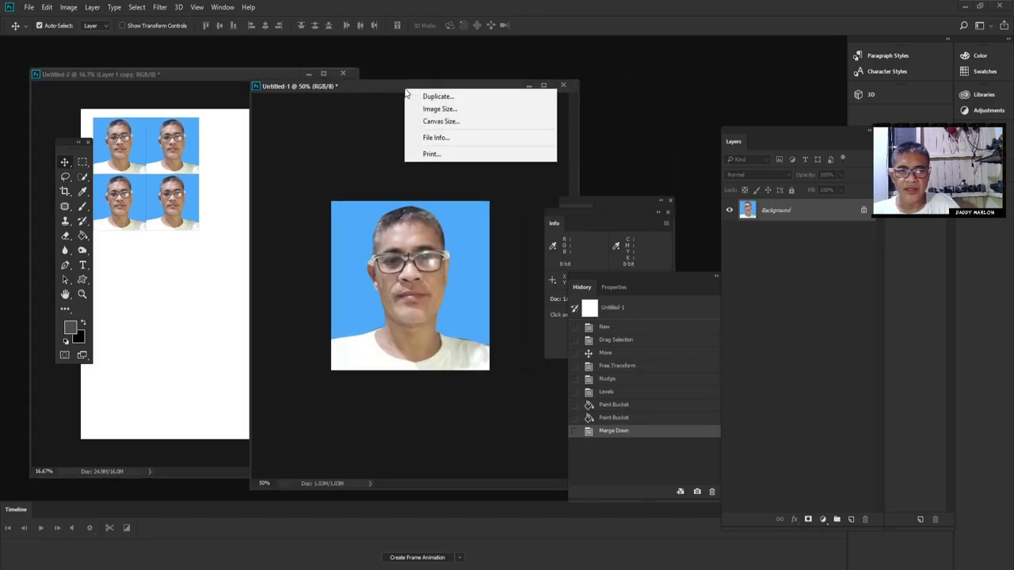
{"action": "left_click", "coordinate": [430, 110]}
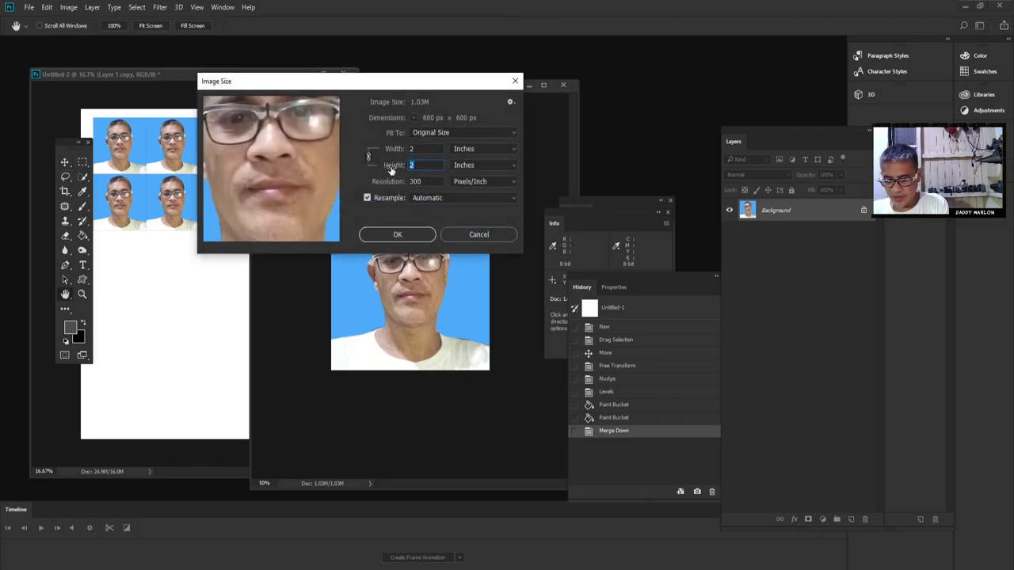
{"action": "type", "text": "1"}
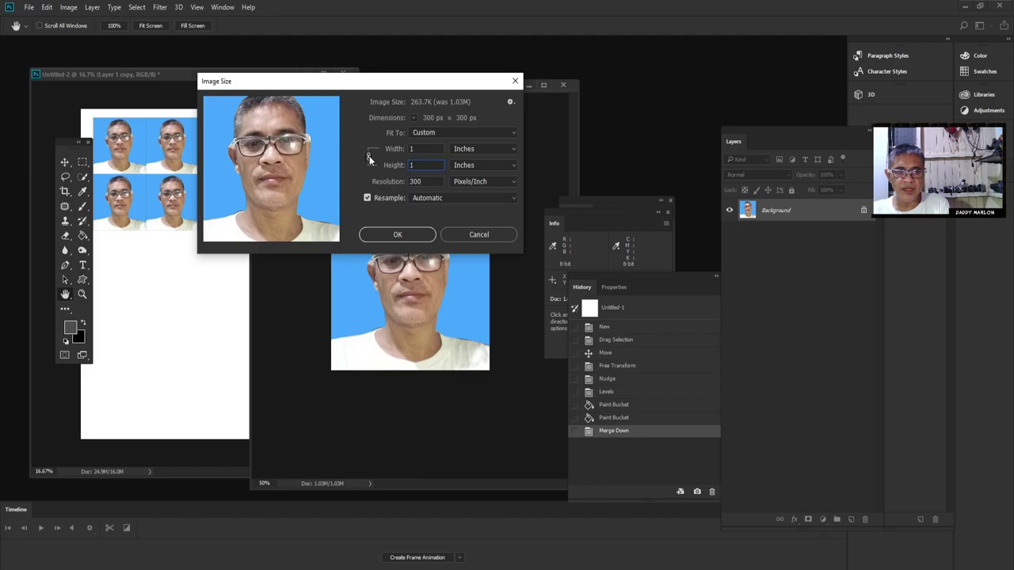
{"action": "left_click", "coordinate": [367, 157]}
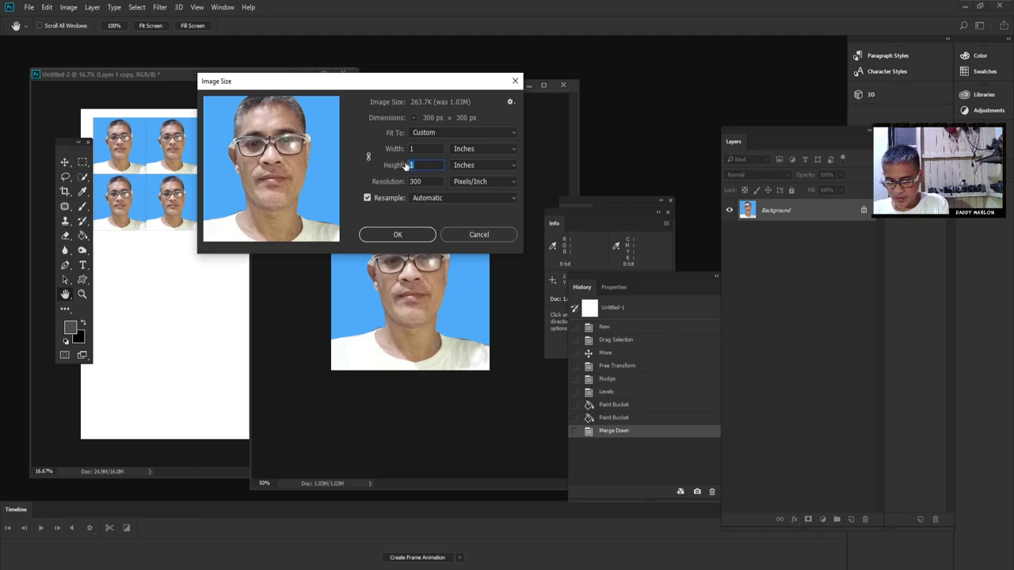
{"action": "type", "text": "2"}
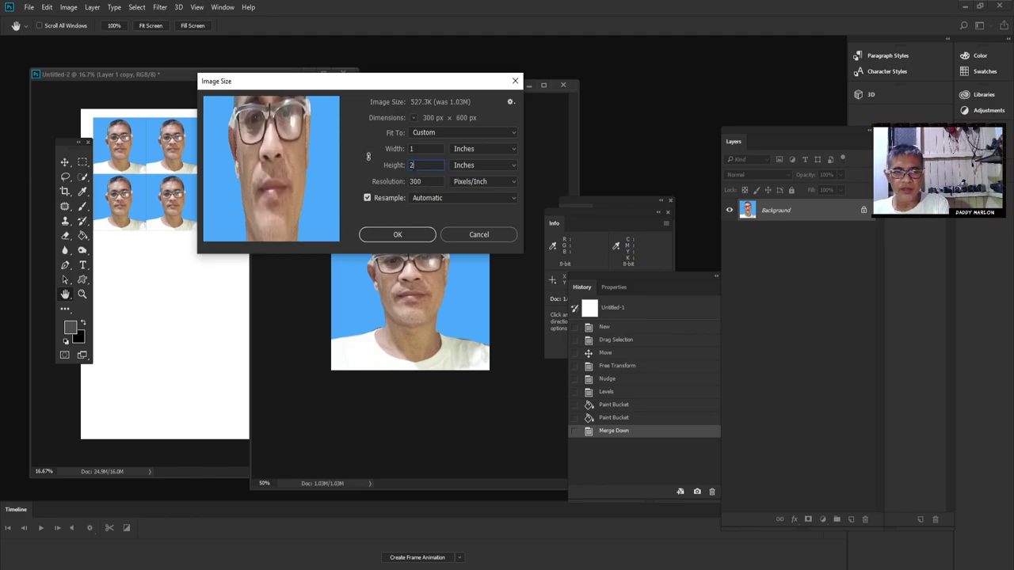
{"action": "left_click", "coordinate": [369, 156]}
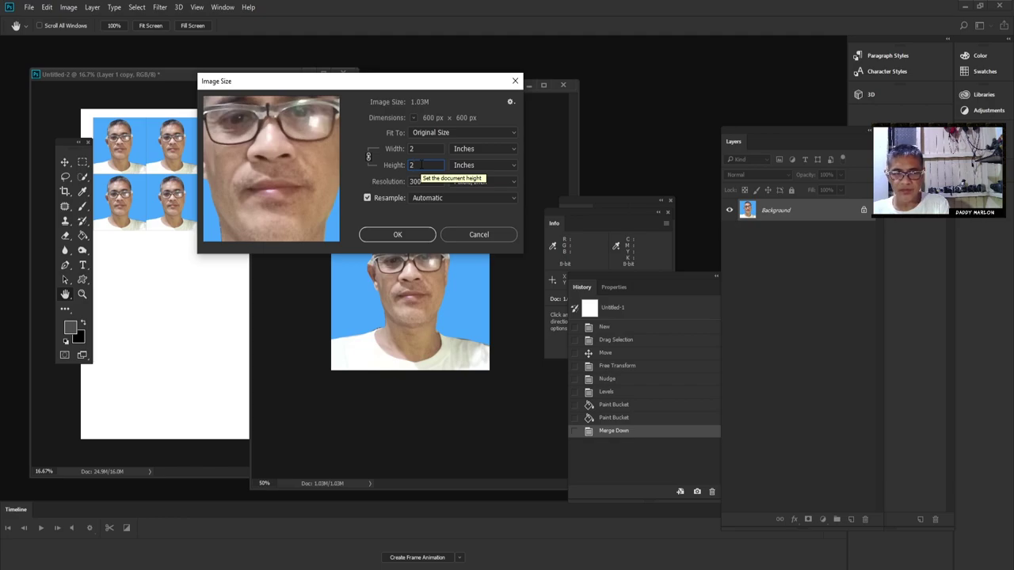
{"action": "key", "text": "BackSpace"}
{"action": "type", "text": "1"}
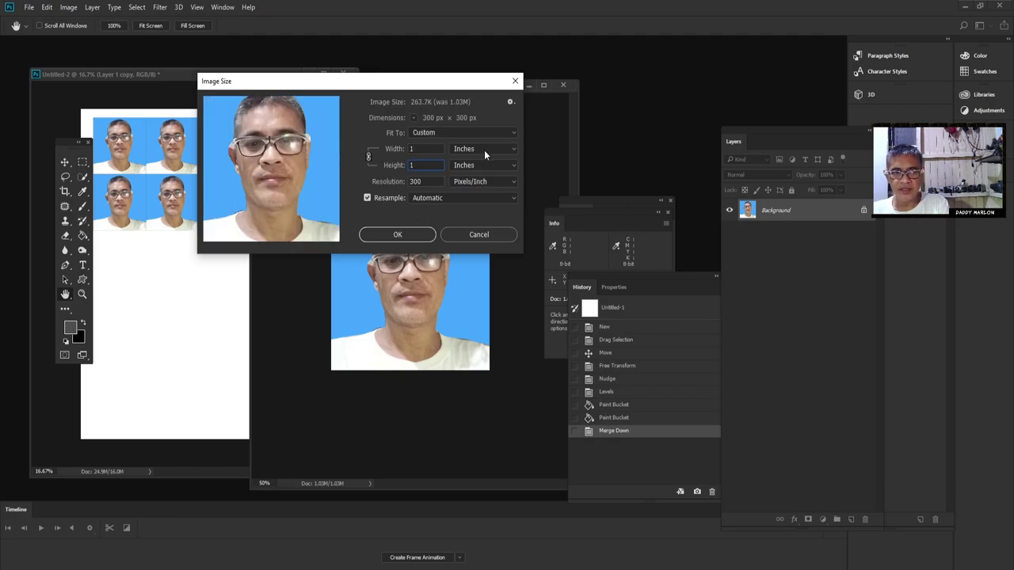
{"action": "left_click", "coordinate": [400, 235]}
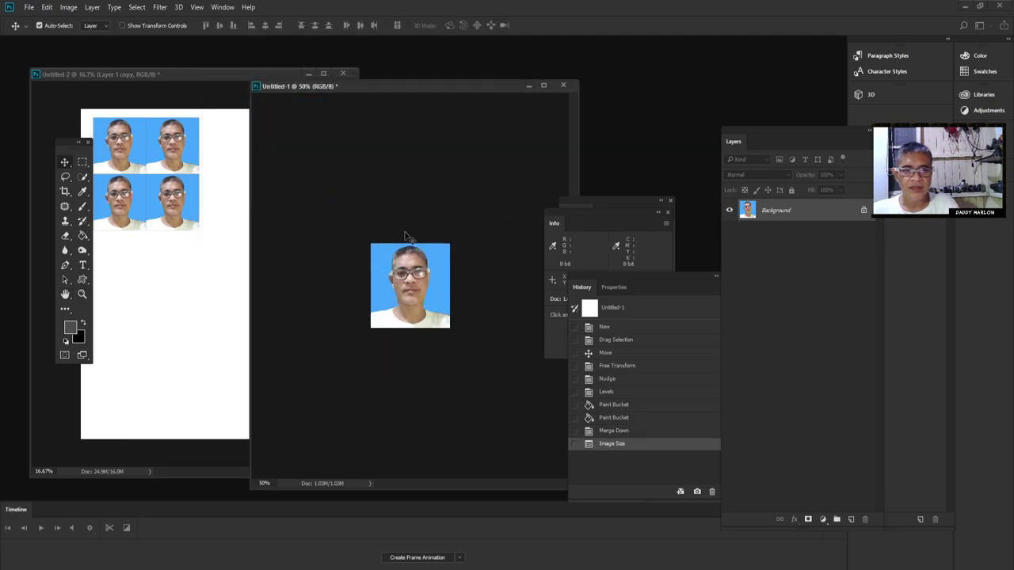
- Drag the 1-inch photo into Untitled-2 and place it at the top beside the large photos
{"action": "mouse_move", "coordinate": [410, 291]}
{"action": "left_mouse_down"}
{"action": "mouse_move", "coordinate": [240, 277]}
{"action": "mouse_move", "coordinate": [219, 292]}
{"action": "mouse_move", "coordinate": [233, 163]}
{"action": "left_mouse_up"}
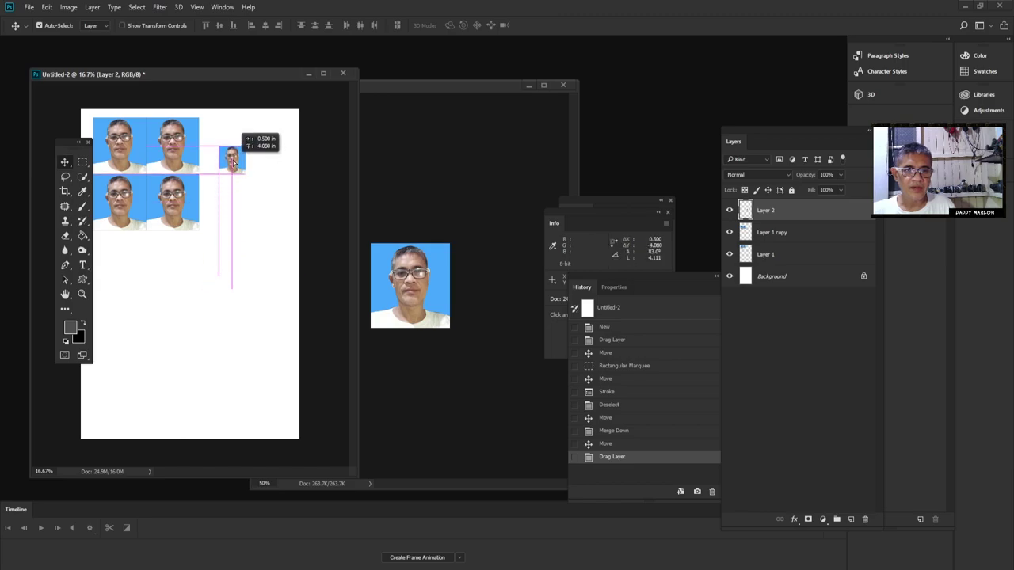
{"action": "left_click_drag", "start_coordinate": [233, 163], "coordinate": [219, 141]}
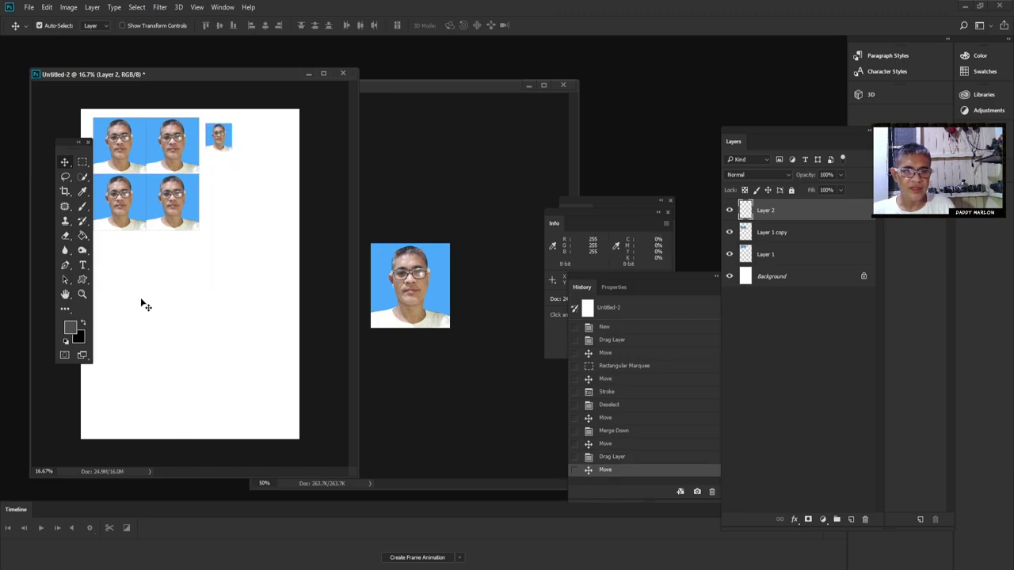
{"action": "left_click", "coordinate": [82, 294]}
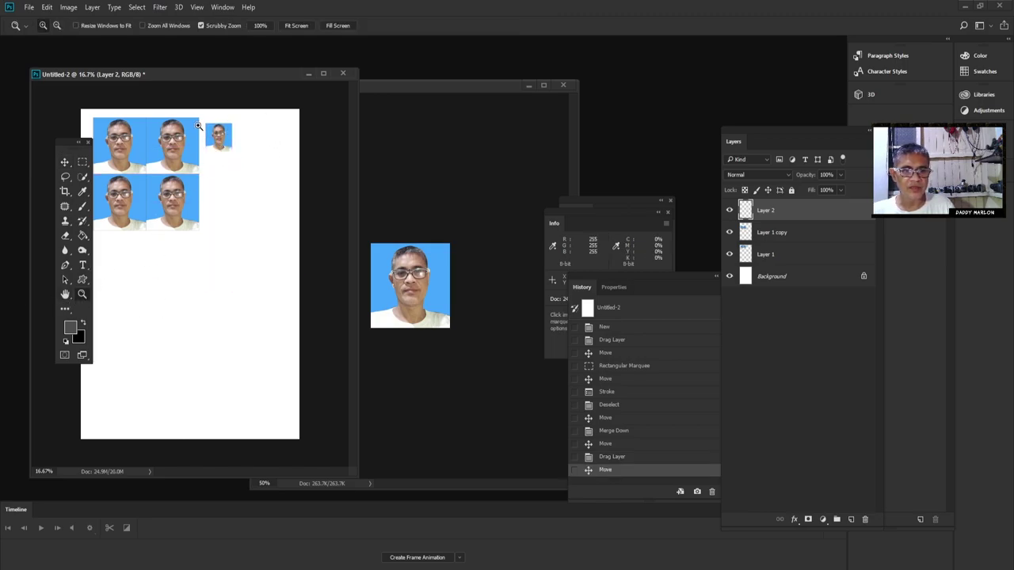
{"action": "left_click_drag", "start_coordinate": [176, 135], "coordinate": [206, 134]}
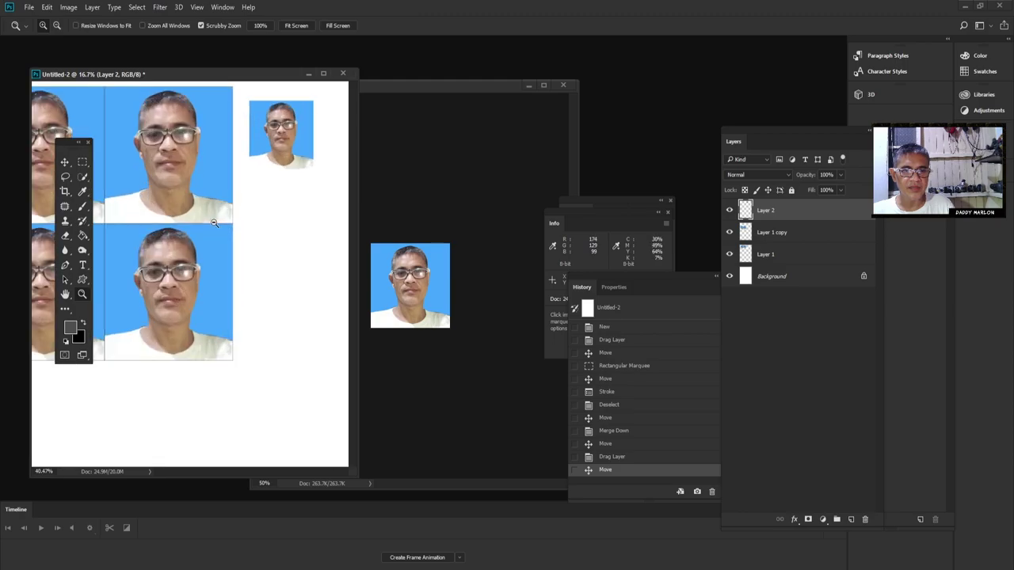
{"action": "left_click", "coordinate": [63, 162]}
{"action": "key", "text": "ctrl+minus"}
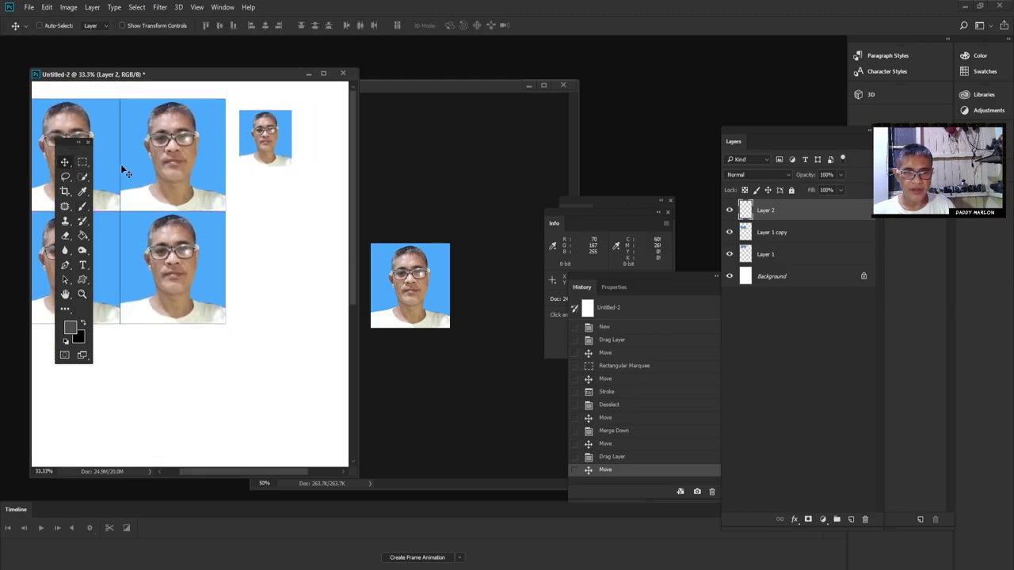
{"action": "key", "text": "ctrl+minus"}
{"action": "left_click_drag", "start_coordinate": [244, 142], "coordinate": [244, 134]}
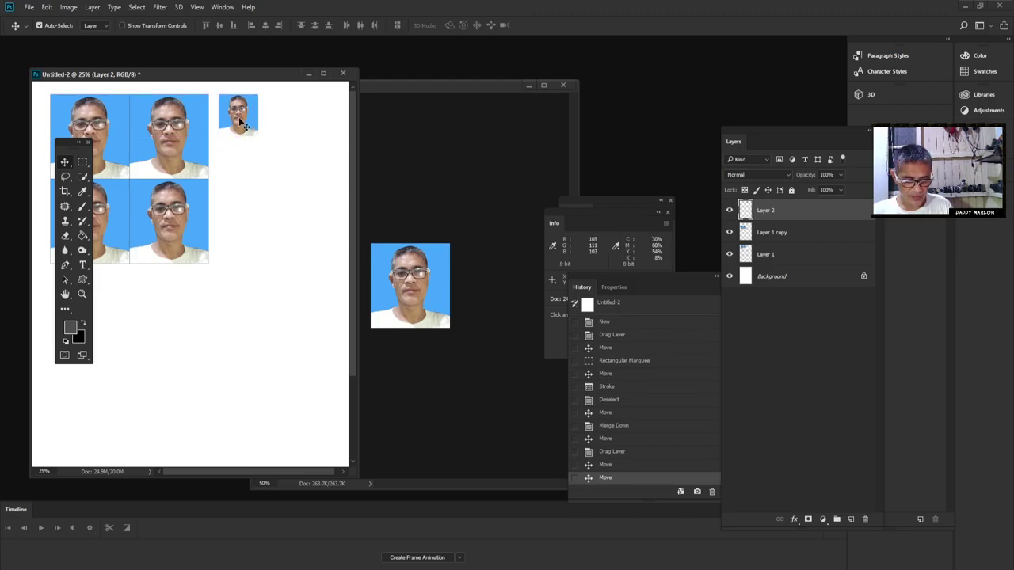
- Make a merged row of three small photos and copy it down to form four rows
{"action": "left_click_drag", "start_coordinate": [238, 116], "coordinate": [278, 117]}
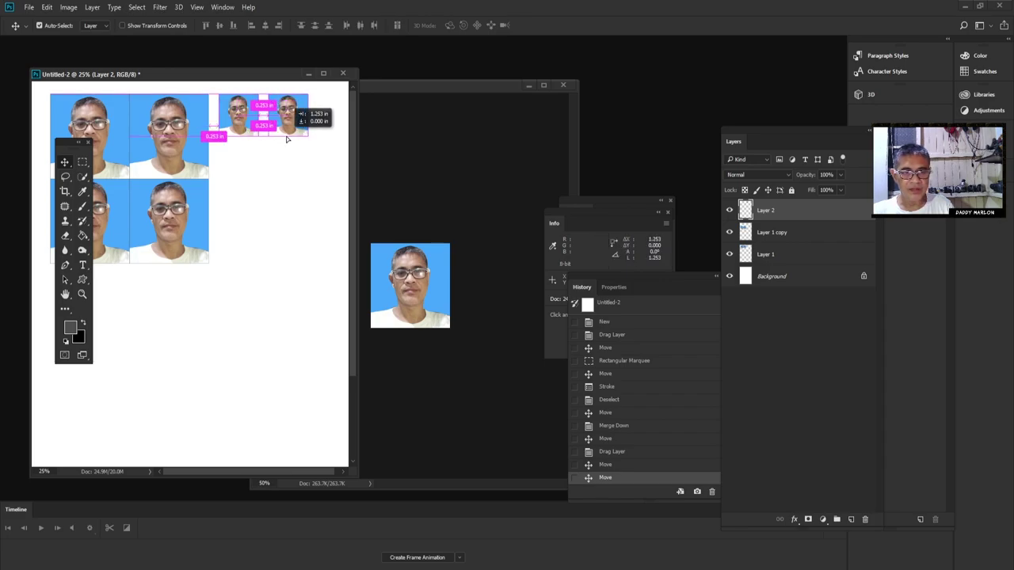
{"action": "left_click_drag", "start_coordinate": [279, 127], "coordinate": [323, 141]}
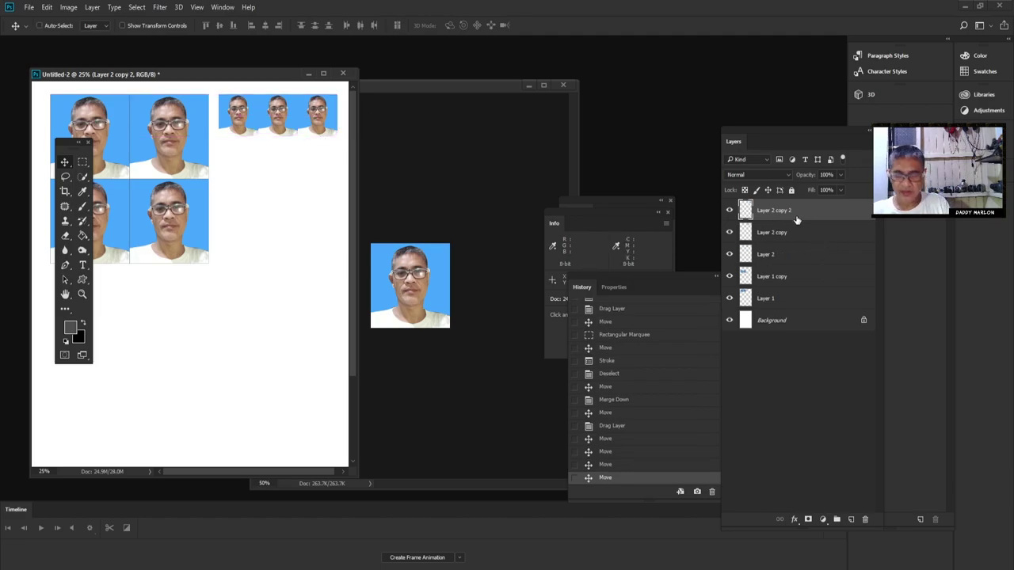
{"action": "key", "text": "ctrl+e"}
{"action": "key", "text": "ctrl+e"}
{"action": "left_click", "coordinate": [745, 210]}
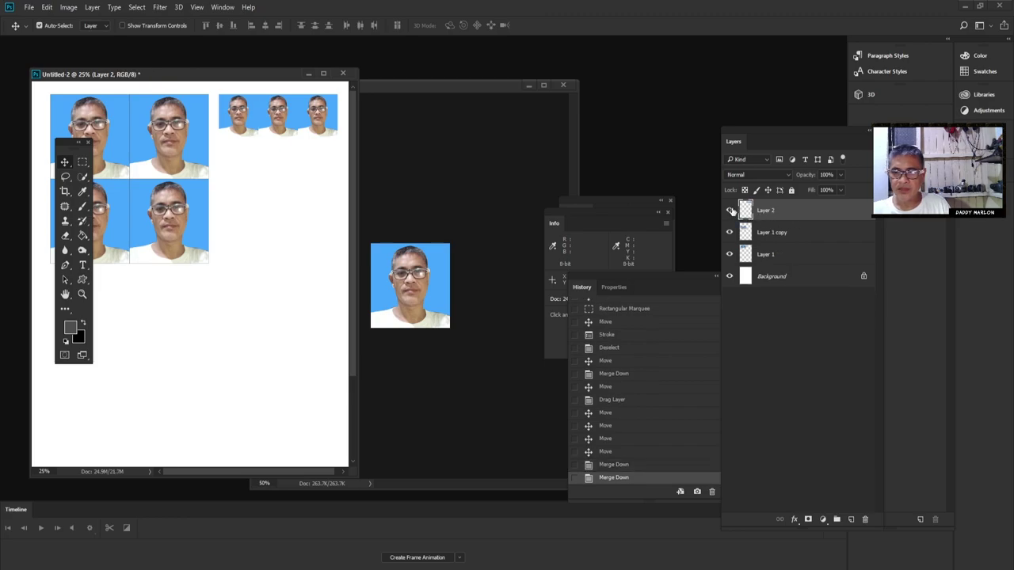
{"action": "left_click_drag", "start_coordinate": [331, 127], "coordinate": [325, 211]}
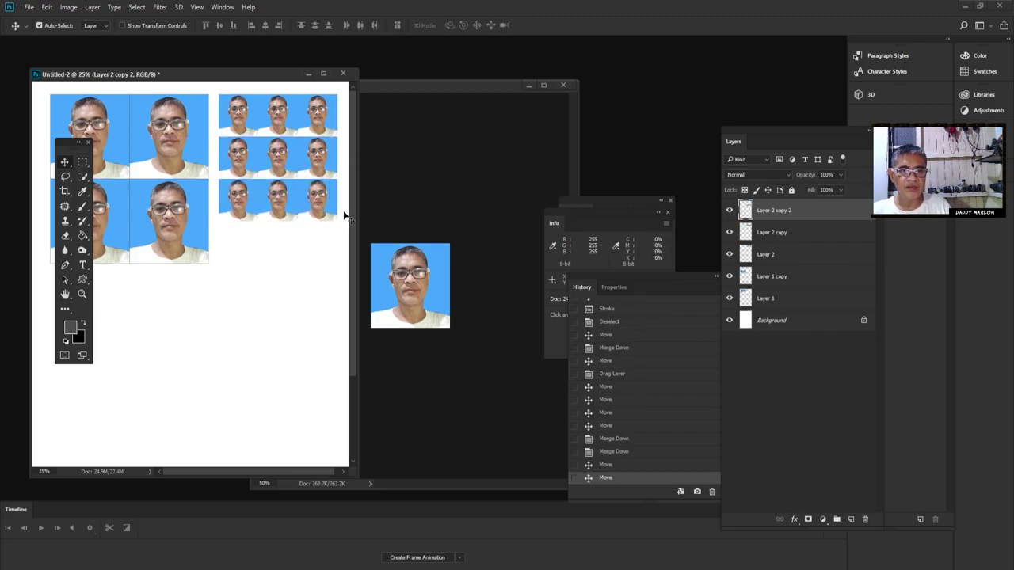
{"action": "left_click_drag", "start_coordinate": [339, 214], "coordinate": [324, 247]}
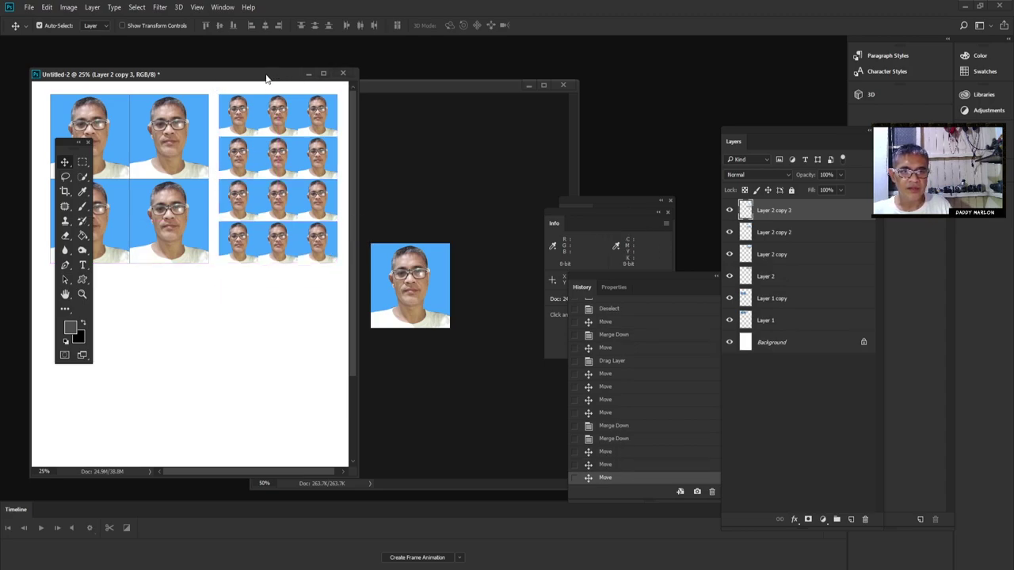
{"action": "left_click_drag", "start_coordinate": [269, 77], "coordinate": [324, 76]}
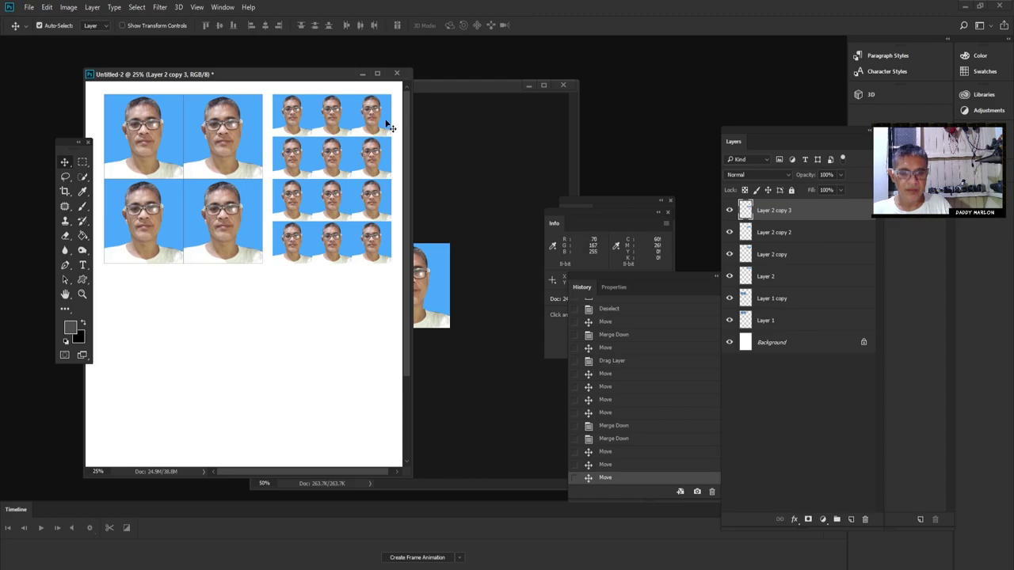
{"action": "key", "text": "ctrl+minus"}
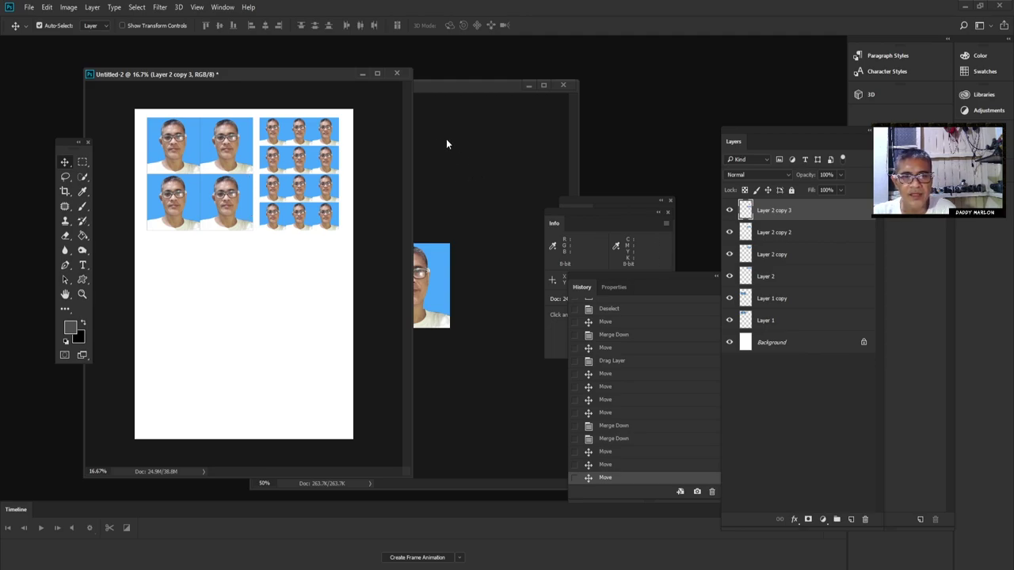
{"action": "left_click_drag", "start_coordinate": [336, 74], "coordinate": [369, 79]}
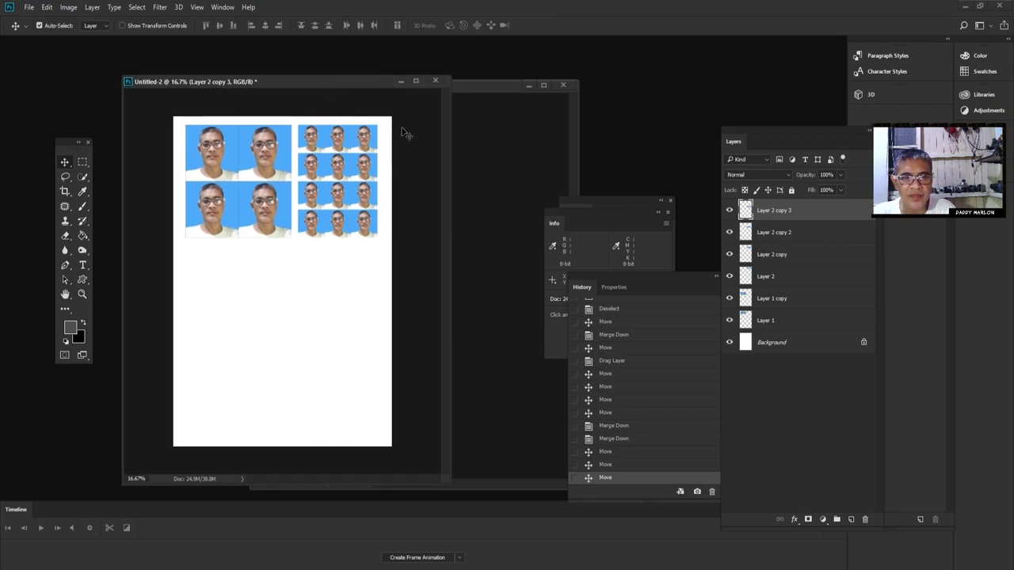
- Minimize Untitled-1 and open File > Print for the photo sheet
{"action": "left_click", "coordinate": [519, 157]}
{"action": "left_click", "coordinate": [527, 85]}
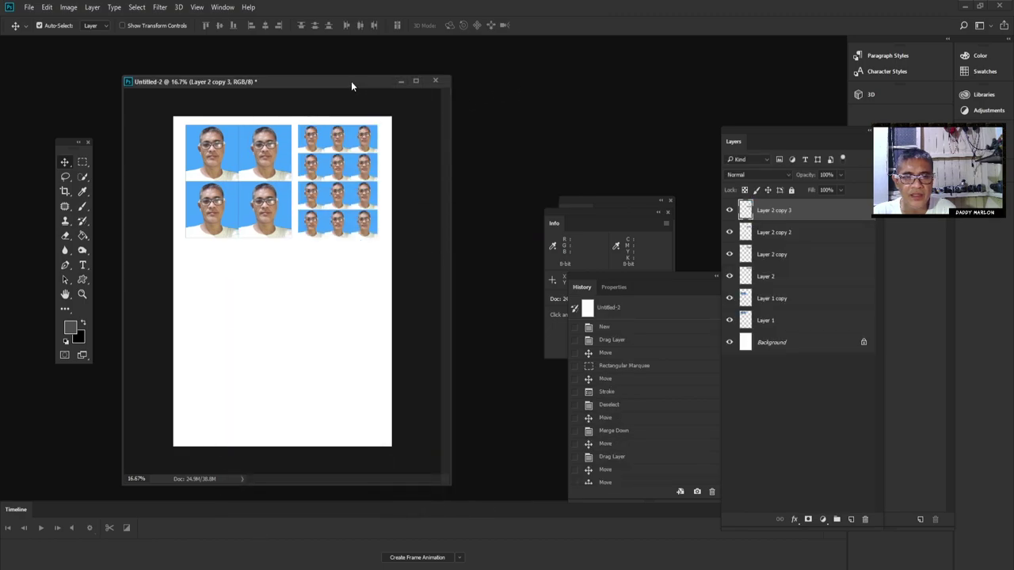
{"action": "left_click_drag", "start_coordinate": [351, 81], "coordinate": [388, 85]}
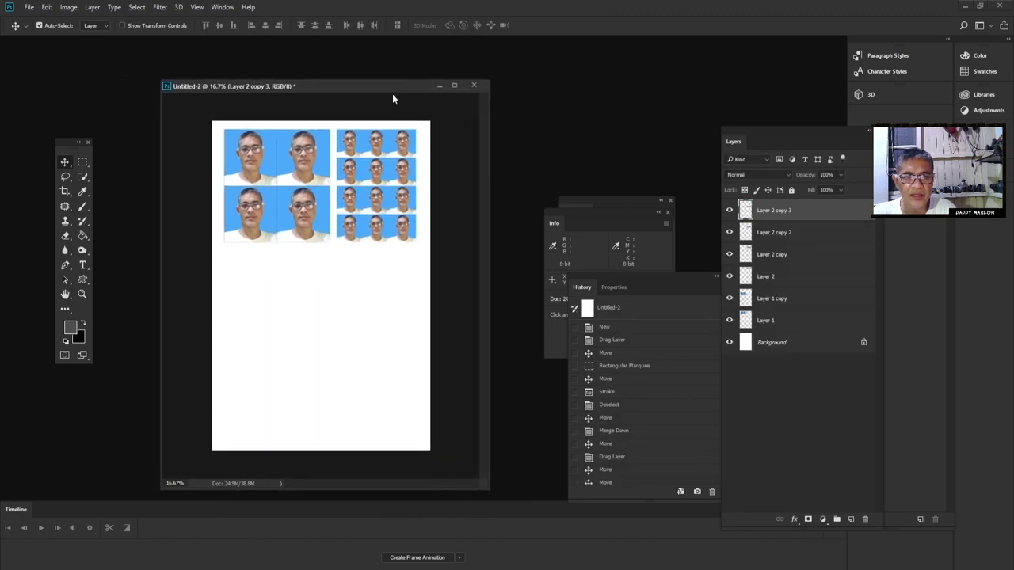
{"action": "left_click", "coordinate": [28, 7]}
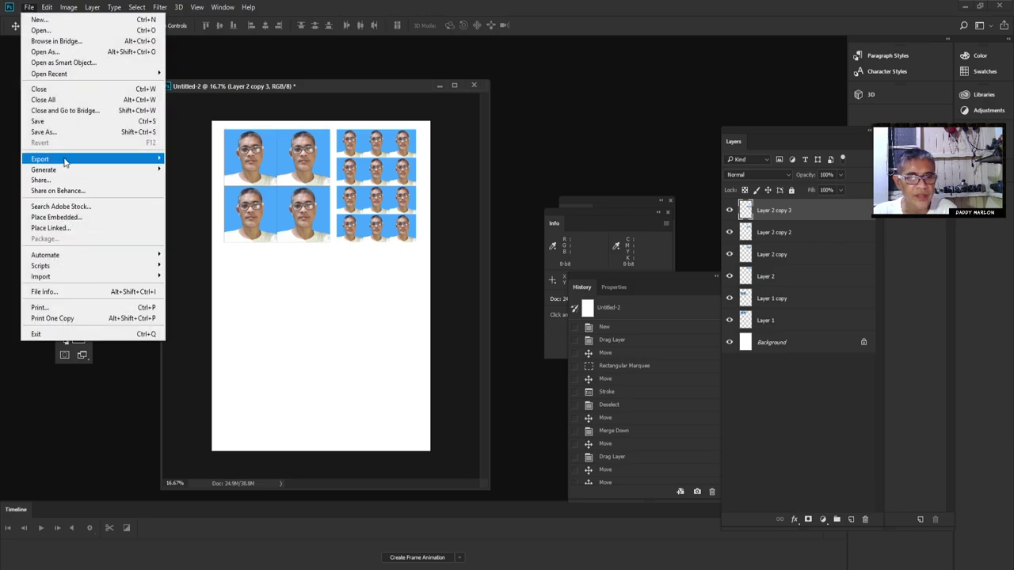
{"action": "left_click", "coordinate": [52, 308]}
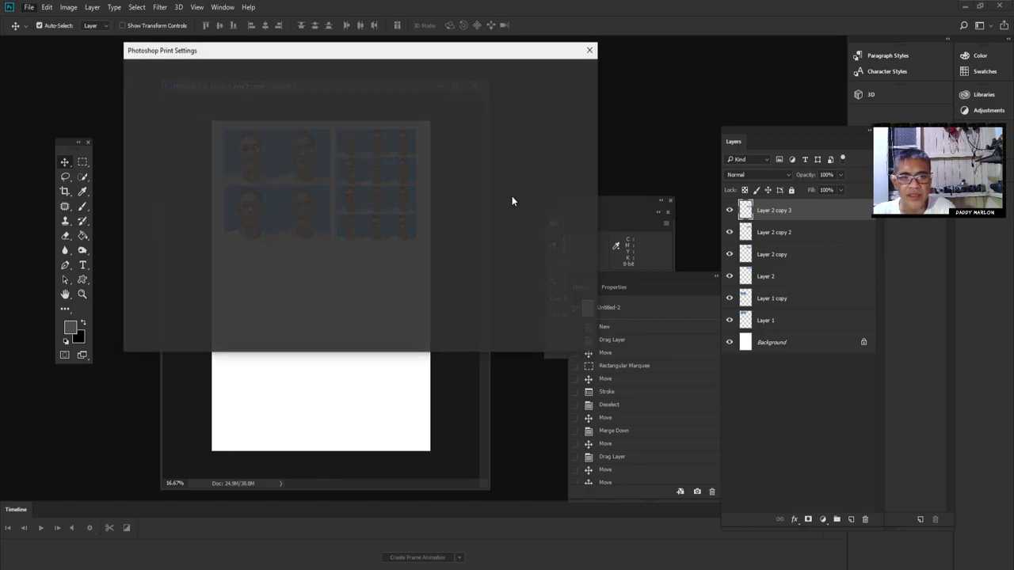
{"action": "left_click_drag", "start_coordinate": [423, 50], "coordinate": [480, 77]}
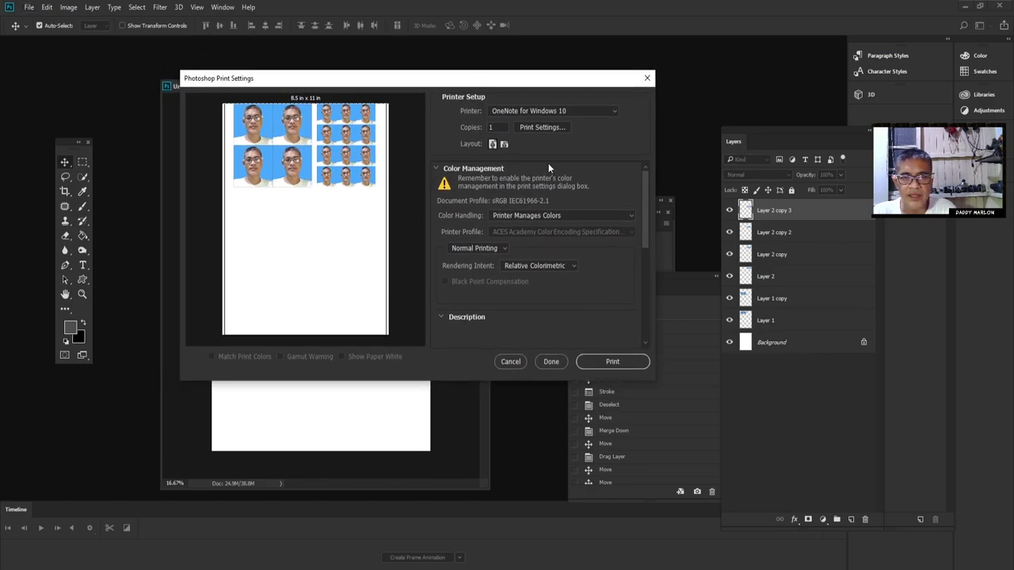
- Review printer properties (Portrait, A4 paper) without applying, then close Print Settings with Done
{"action": "left_click", "coordinate": [537, 126]}
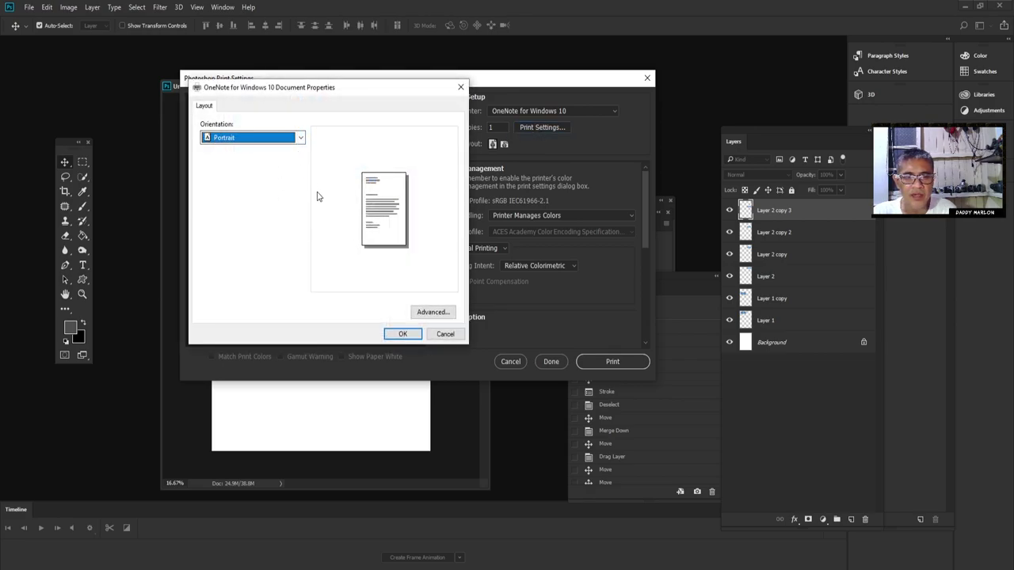
{"action": "left_click", "coordinate": [300, 139]}
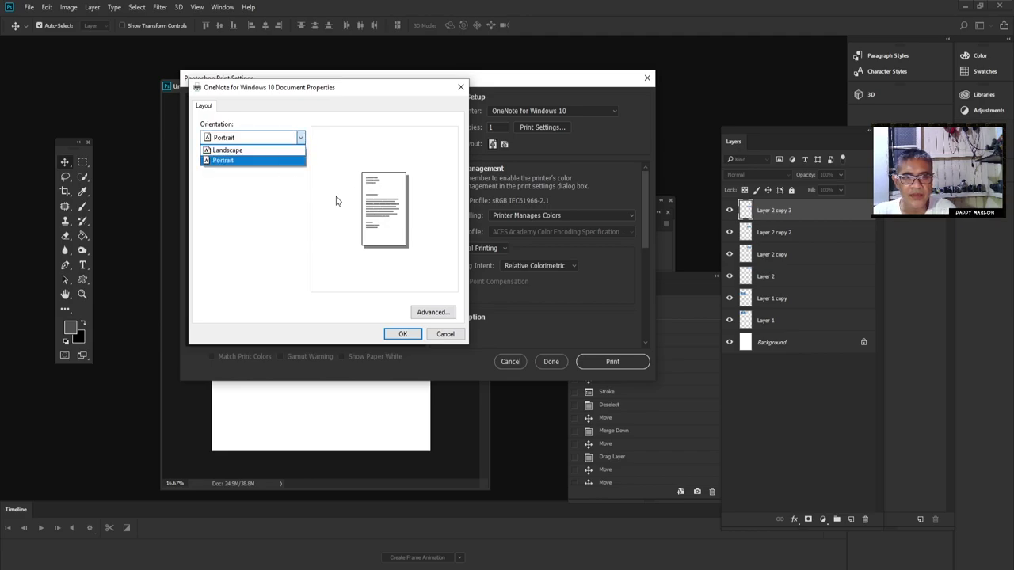
{"action": "left_click", "coordinate": [428, 314]}
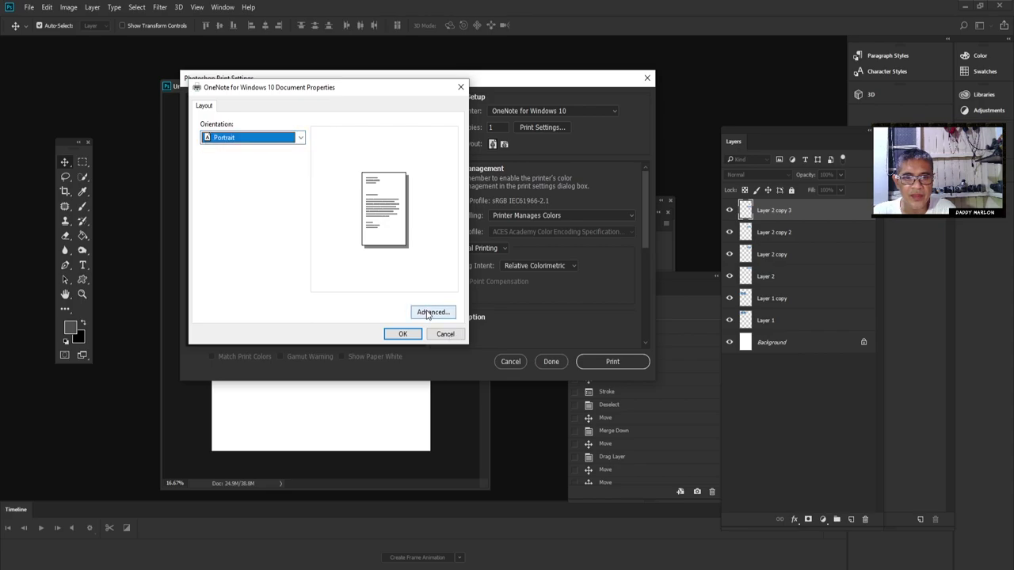
{"action": "left_click", "coordinate": [425, 313]}
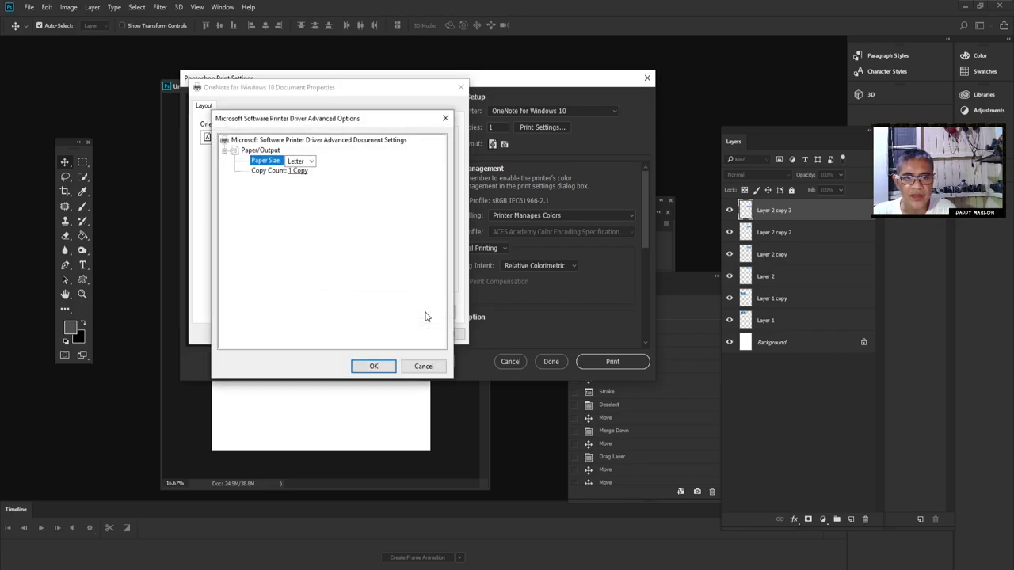
{"action": "left_click", "coordinate": [311, 161]}
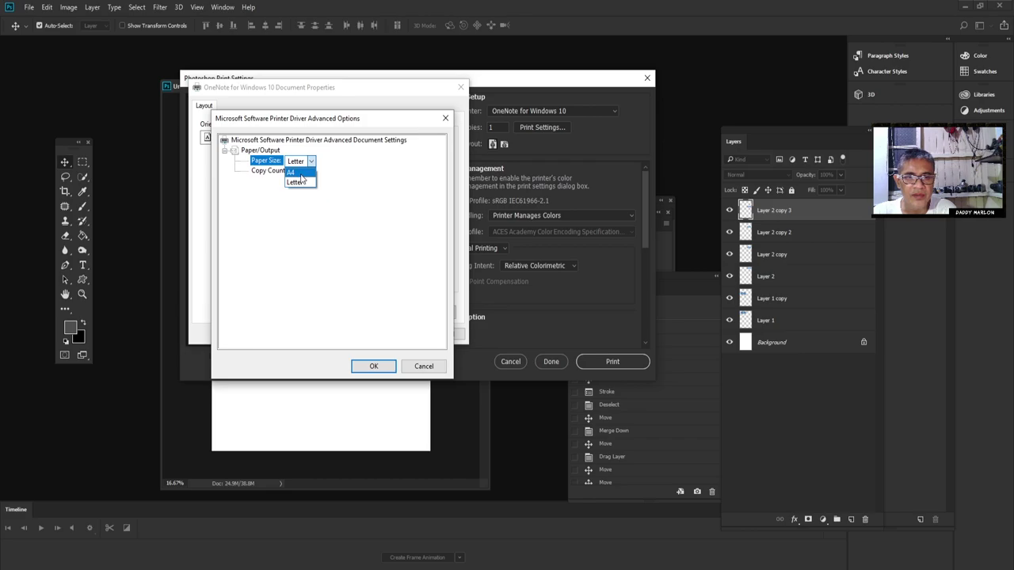
{"action": "left_click", "coordinate": [304, 180]}
{"action": "left_click", "coordinate": [384, 367]}
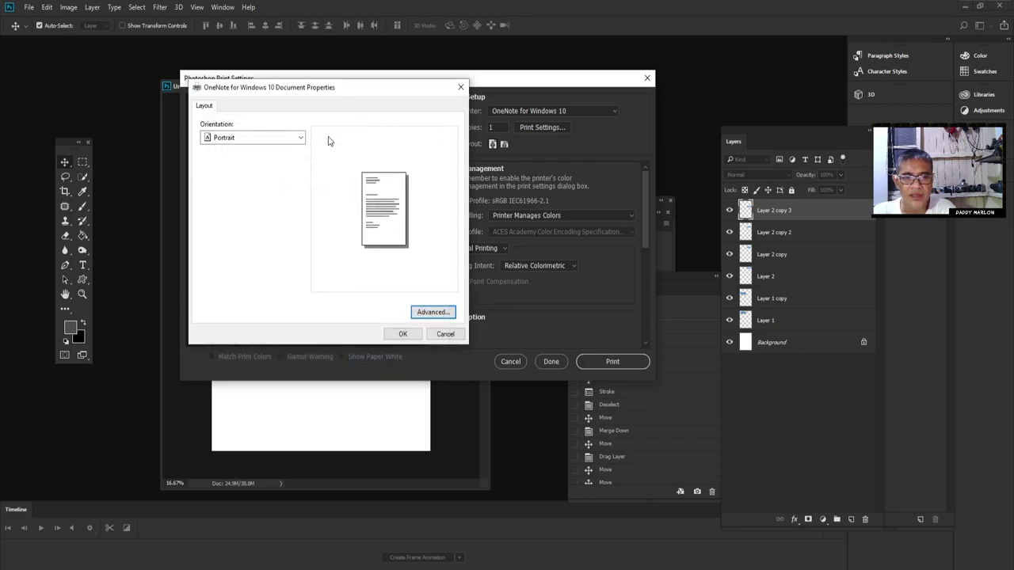
{"action": "left_click", "coordinate": [446, 333]}
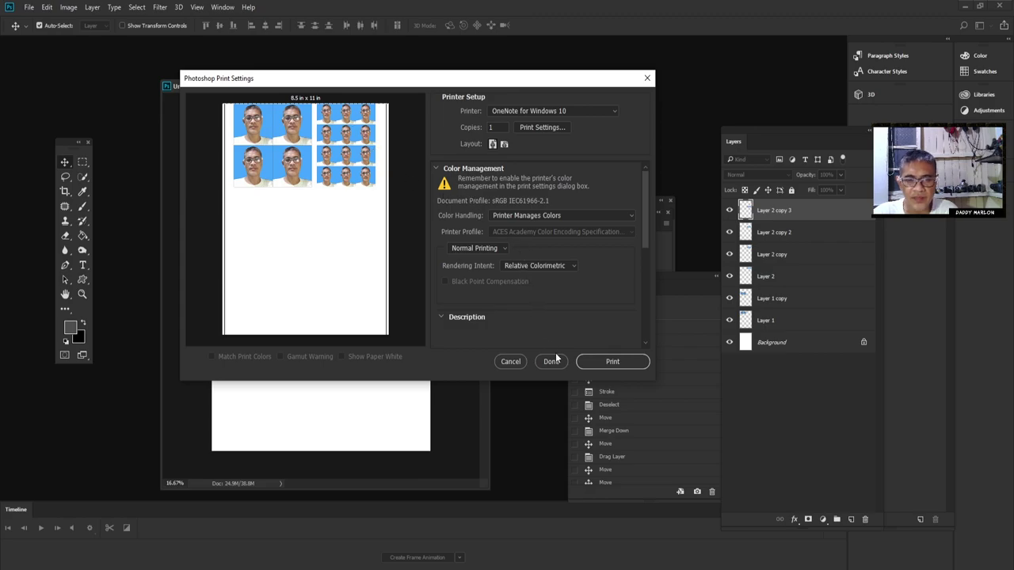
{"action": "left_click", "coordinate": [510, 362]}
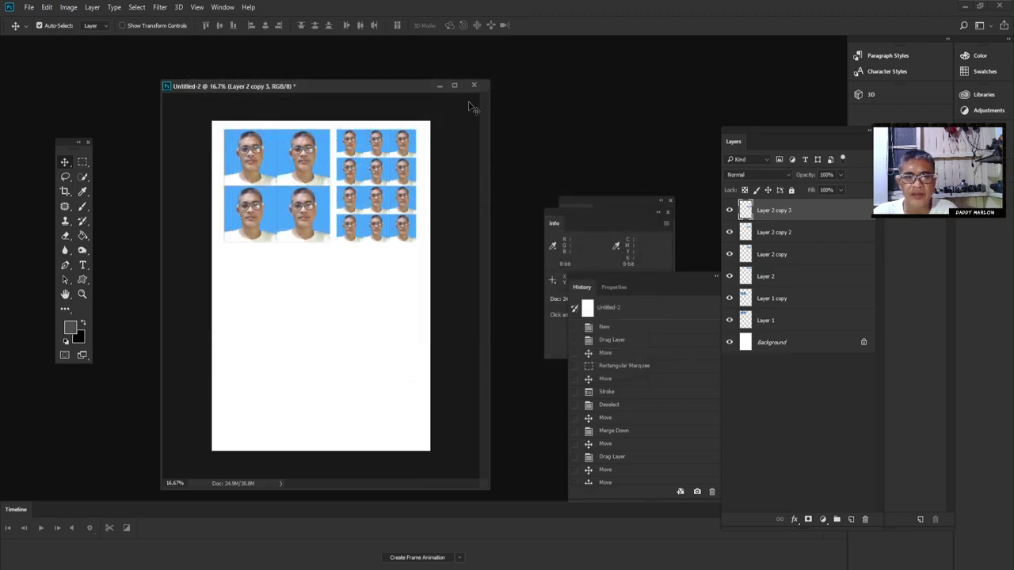
{"action": "left_click_drag", "start_coordinate": [410, 86], "coordinate": [421, 75]}
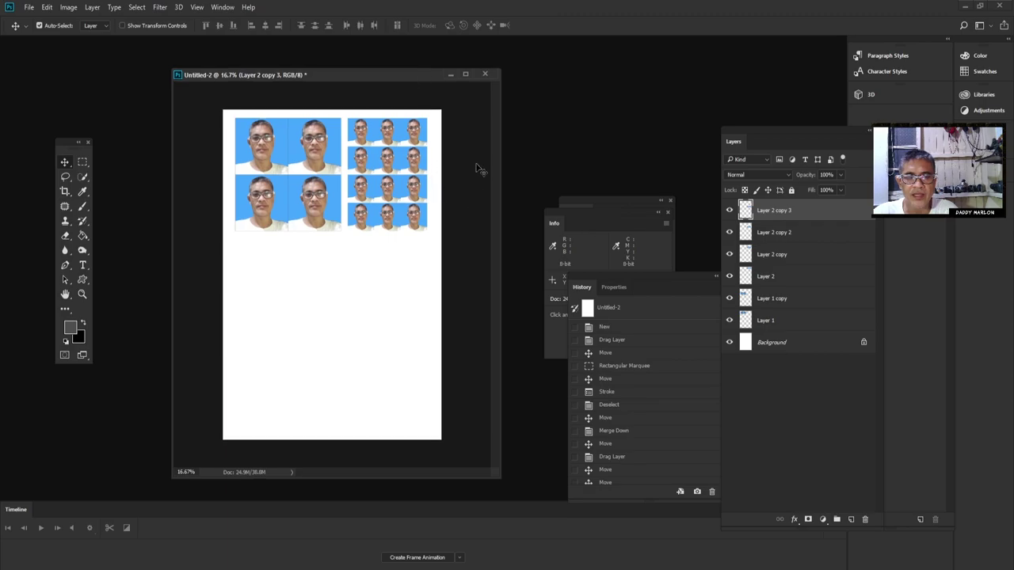
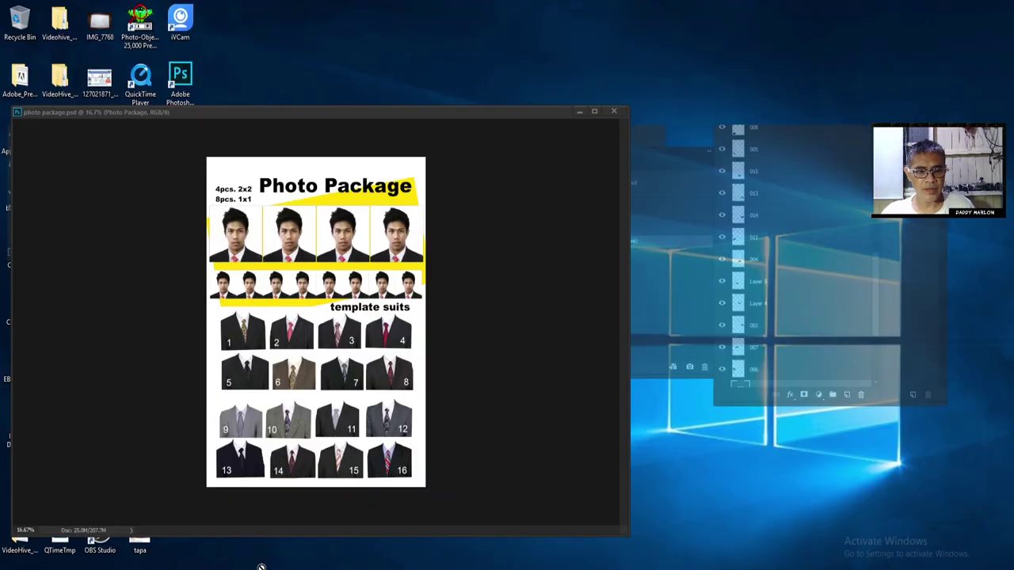
- Restore the photo package document and test-move suit 1 and the head photos, undoing both
{"action": "mouse_move", "coordinate": [15, 548]}
{"action": "left_click", "coordinate": [249, 545]}
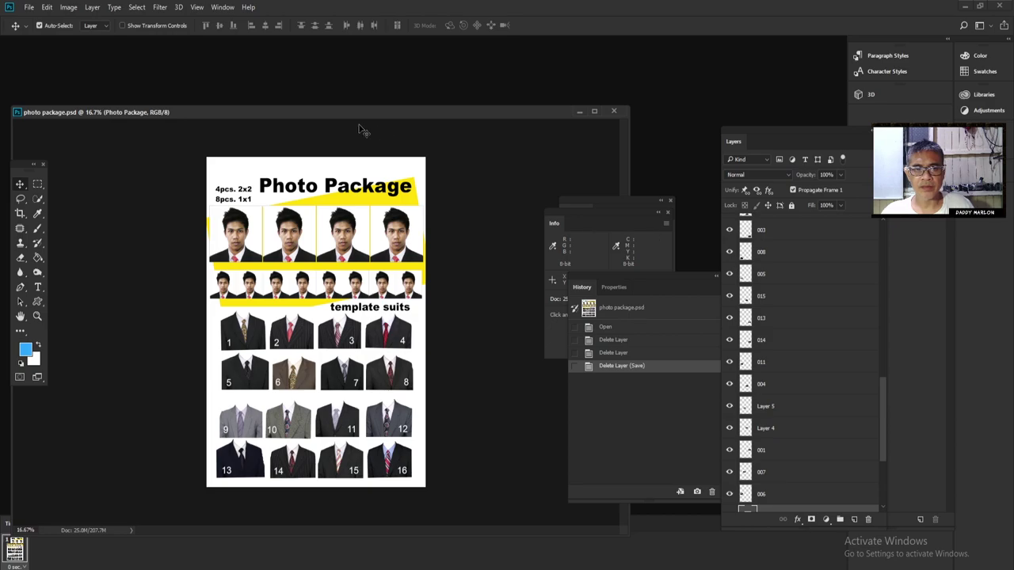
{"action": "left_click_drag", "start_coordinate": [339, 115], "coordinate": [420, 78]}
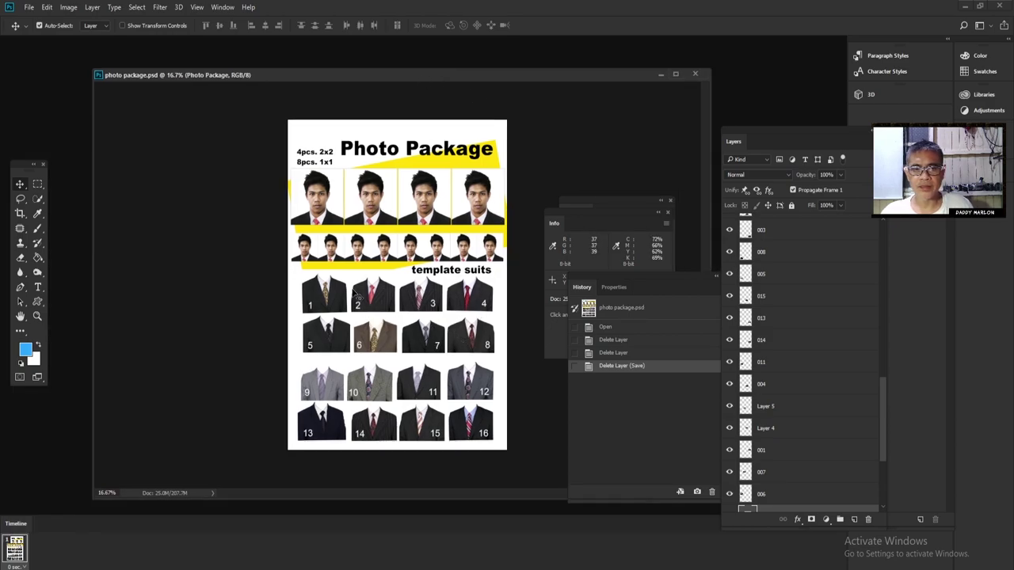
{"action": "left_click_drag", "start_coordinate": [353, 293], "coordinate": [331, 301]}
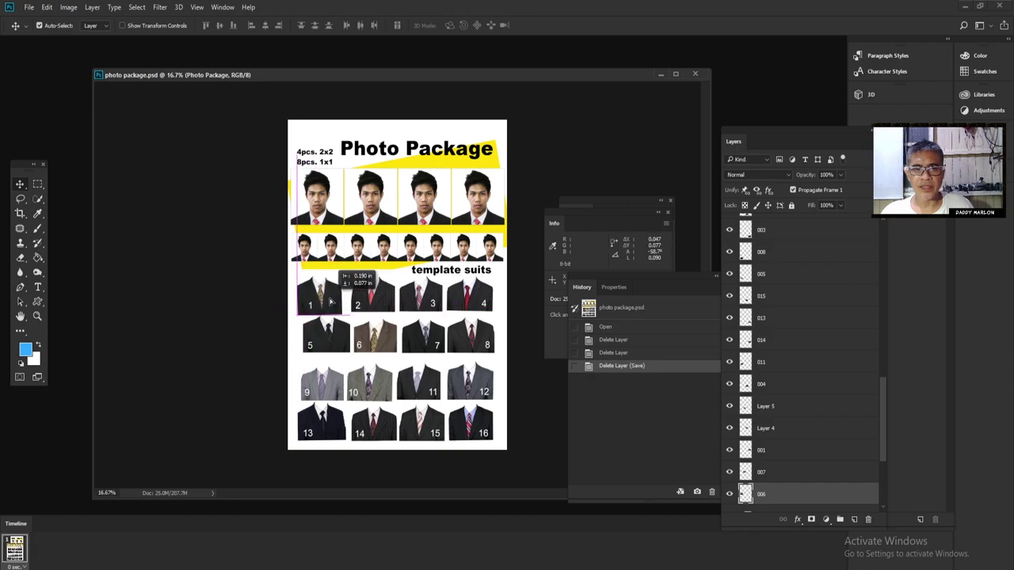
{"action": "left_click_drag", "start_coordinate": [331, 301], "coordinate": [332, 301]}
{"action": "key", "text": "ctrl+z"}
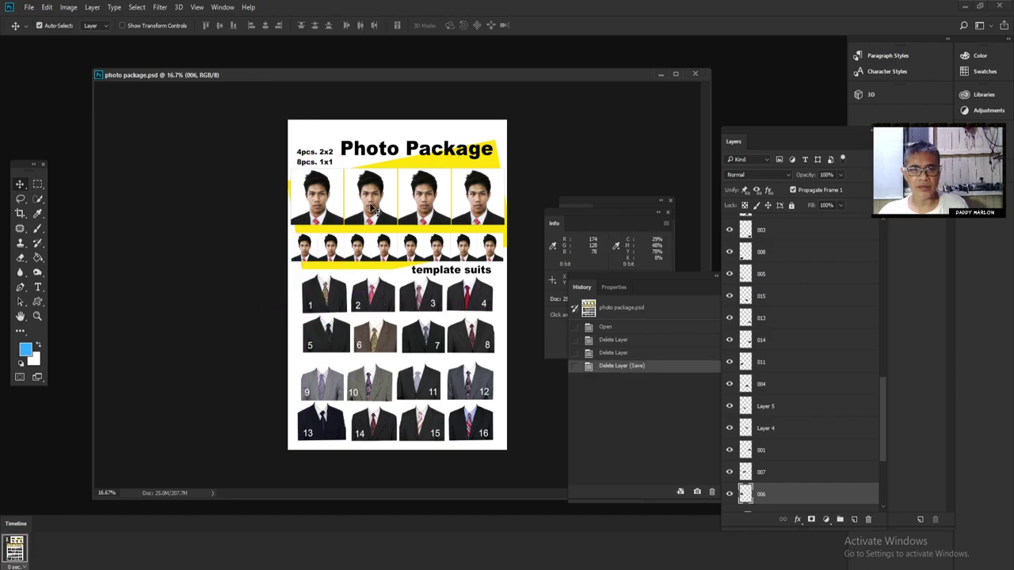
{"action": "left_click_drag", "start_coordinate": [371, 208], "coordinate": [389, 182]}
{"action": "key", "text": "ctrl+z"}
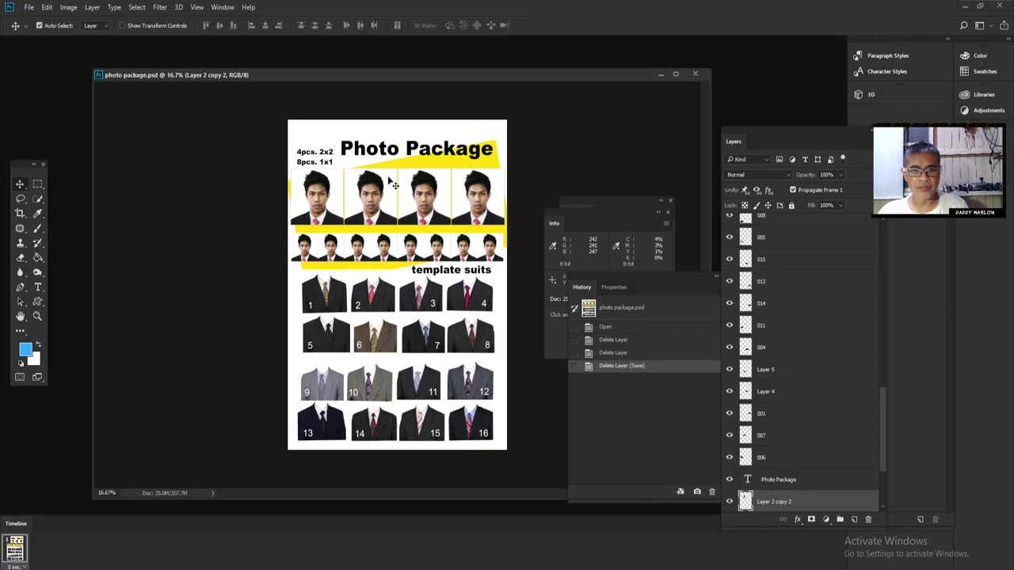
- Rearrange the document window and Layers panel, and bring up the Open dialog
{"action": "left_click_drag", "start_coordinate": [365, 74], "coordinate": [400, 96]}
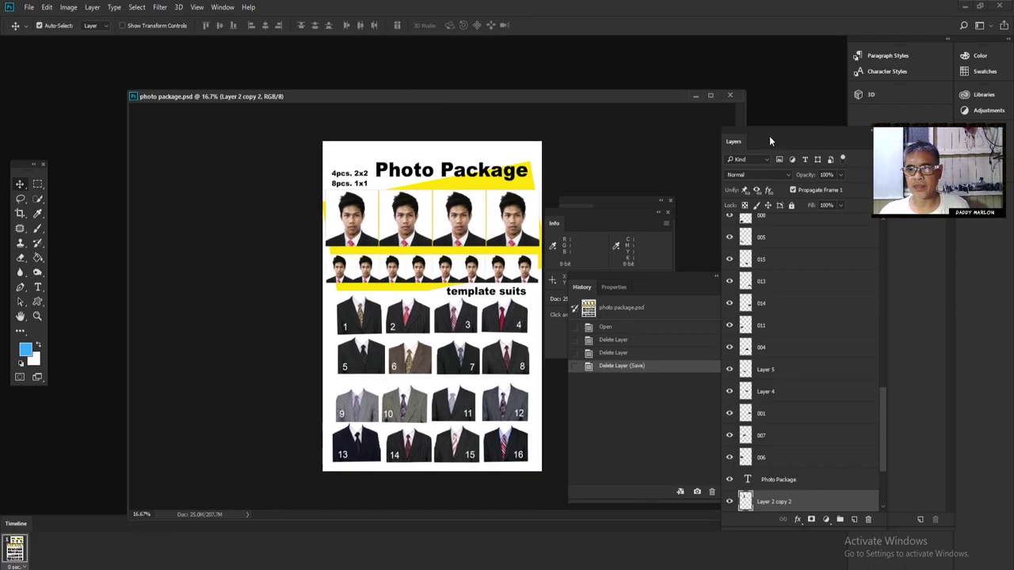
{"action": "left_click_drag", "start_coordinate": [769, 136], "coordinate": [831, 181]}
{"action": "left_click_drag", "start_coordinate": [612, 98], "coordinate": [583, 118]}
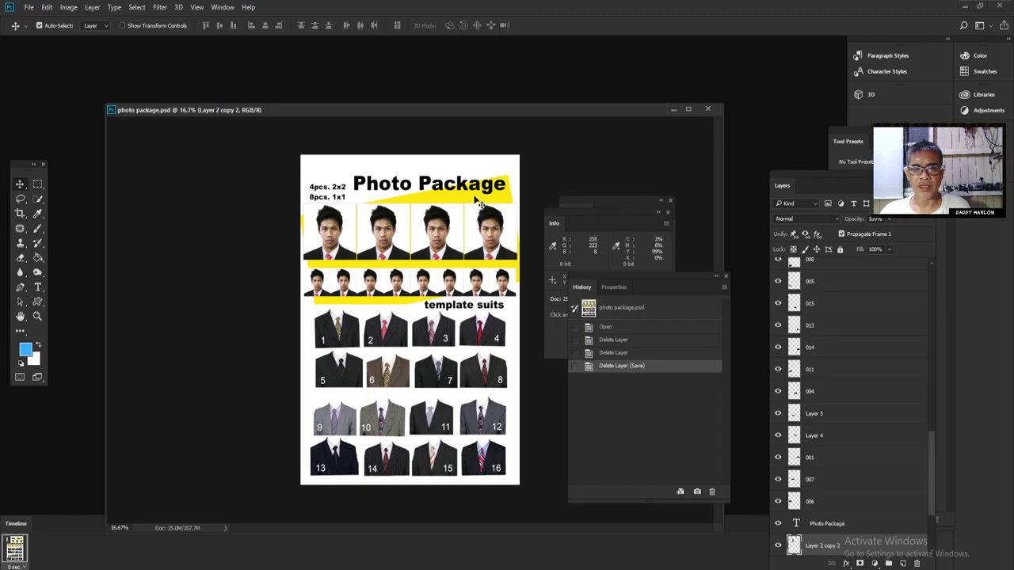
{"action": "key", "text": "ctrl+o"}
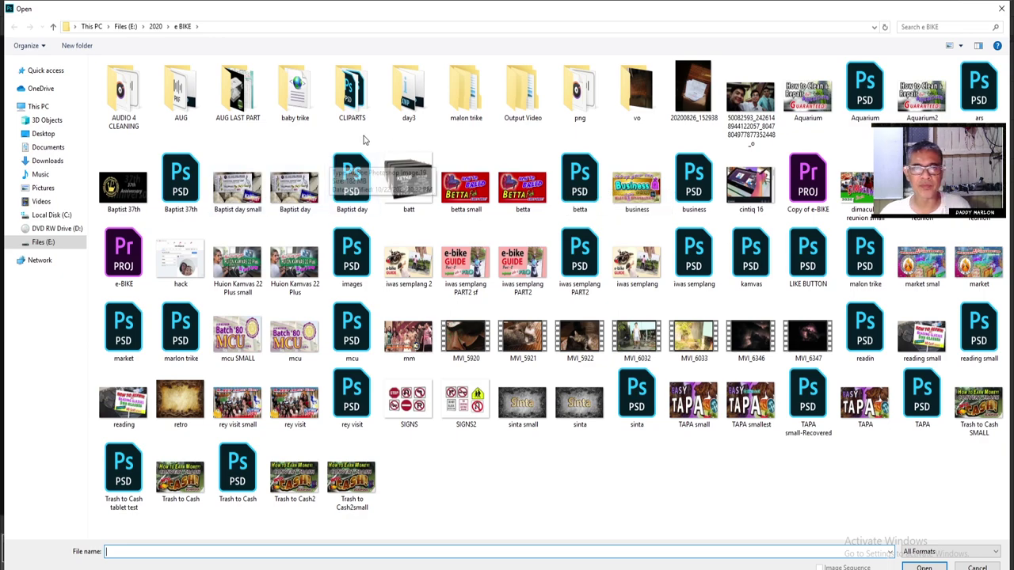
- Browse Files (E:) > PHOTOS > MARLON FAMILY > MARLON and pick the 2x2 portrait
{"action": "left_click", "coordinate": [57, 247]}
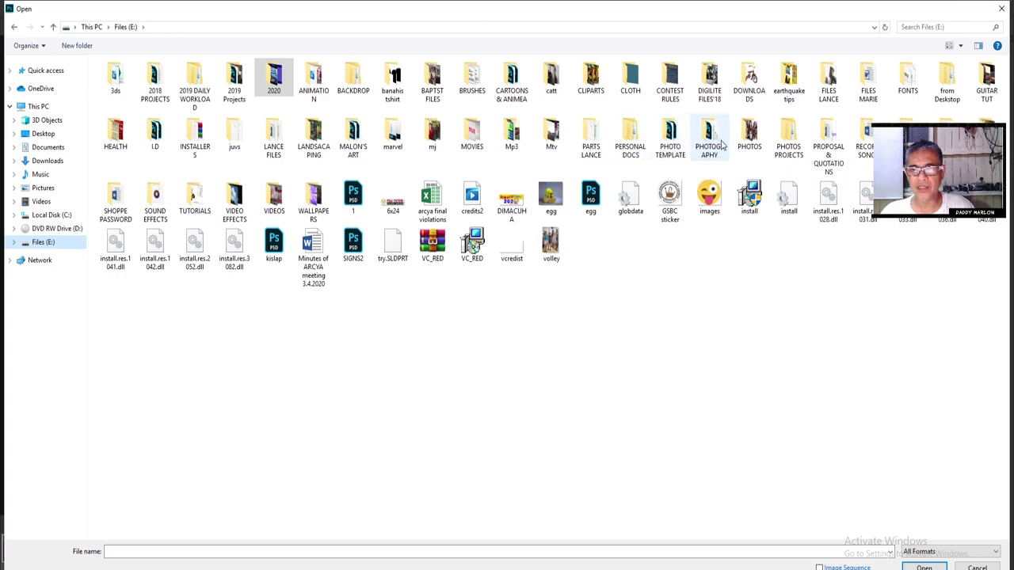
{"action": "double_click", "coordinate": [749, 134]}
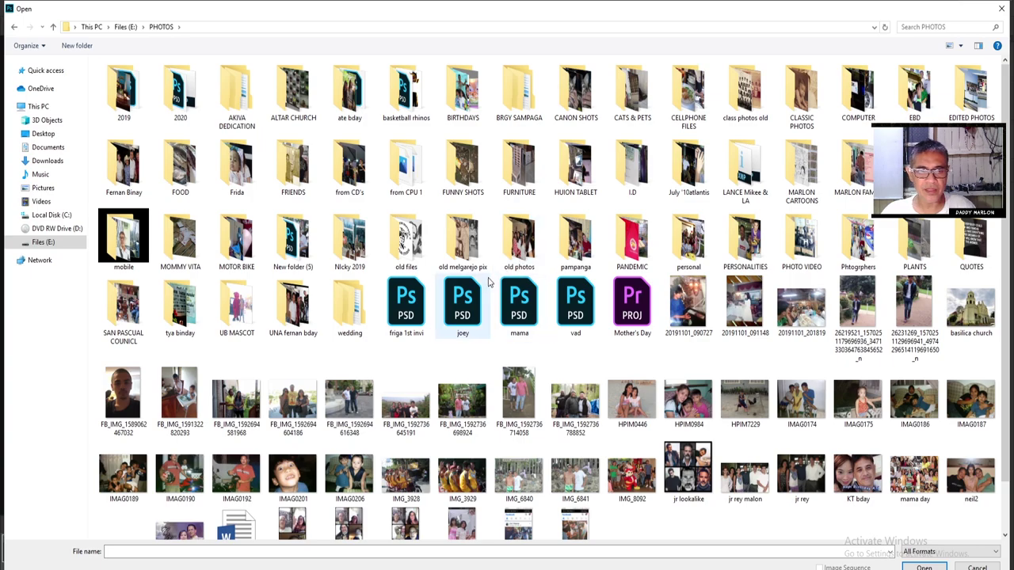
{"action": "scroll", "coordinate": [675, 356], "scroll_direction": "down", "scroll_amount": 2}
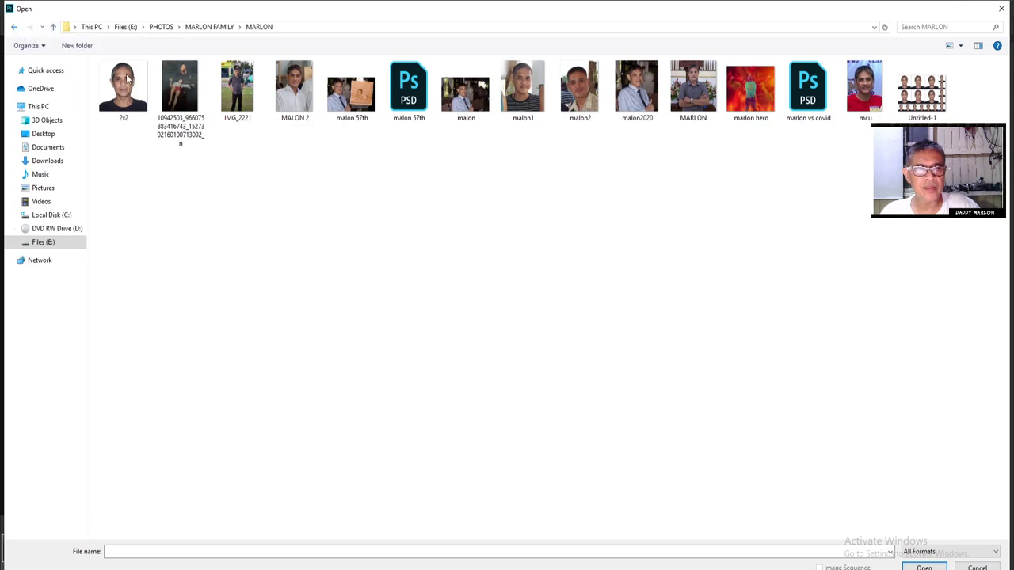
{"action": "left_click", "coordinate": [135, 104]}
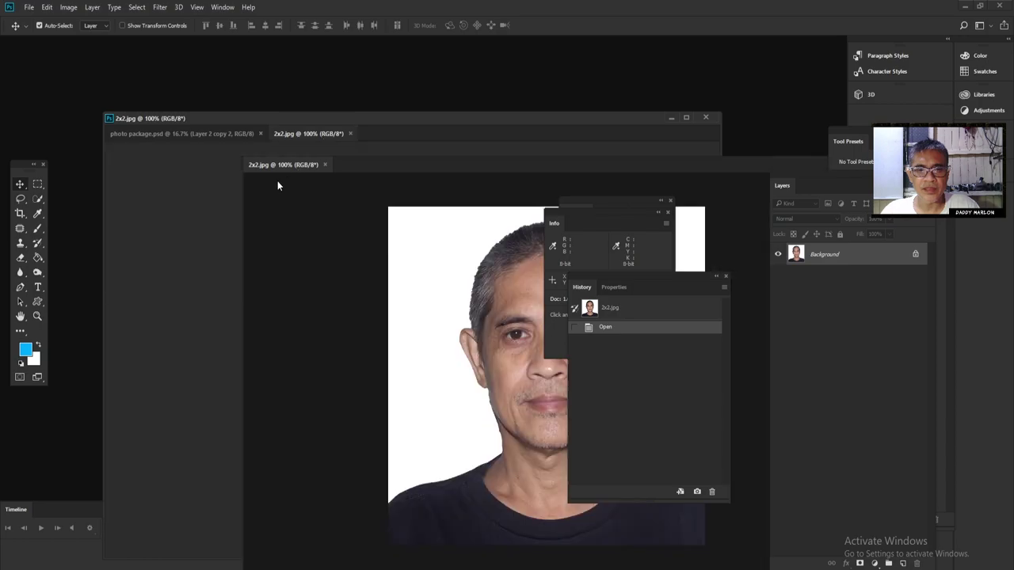
- Float the 2x2.jpg portrait in its own window, zoomed to 50%
{"action": "left_click_drag", "start_coordinate": [320, 135], "coordinate": [166, 201]}
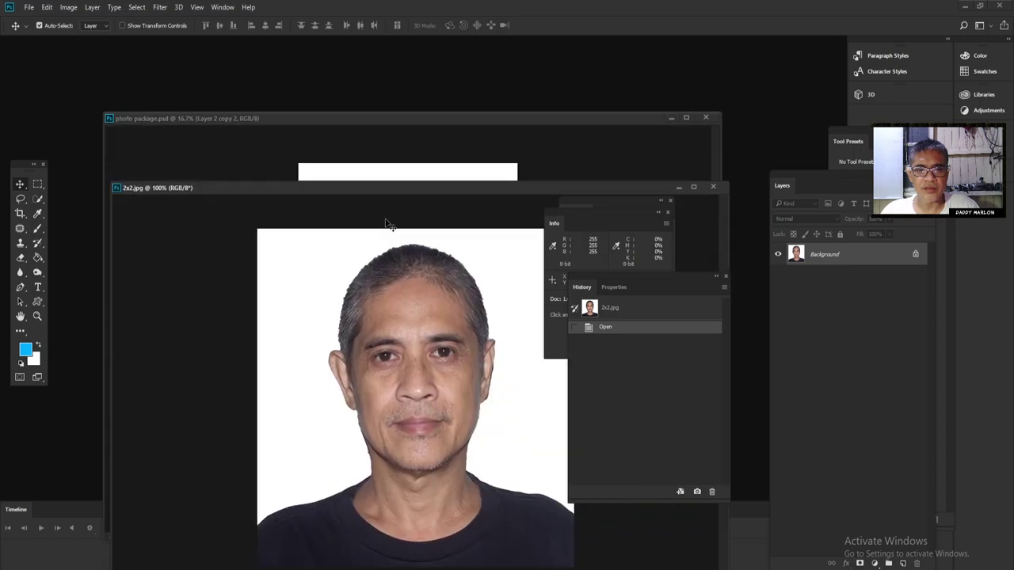
{"action": "left_click_drag", "start_coordinate": [404, 189], "coordinate": [302, 203]}
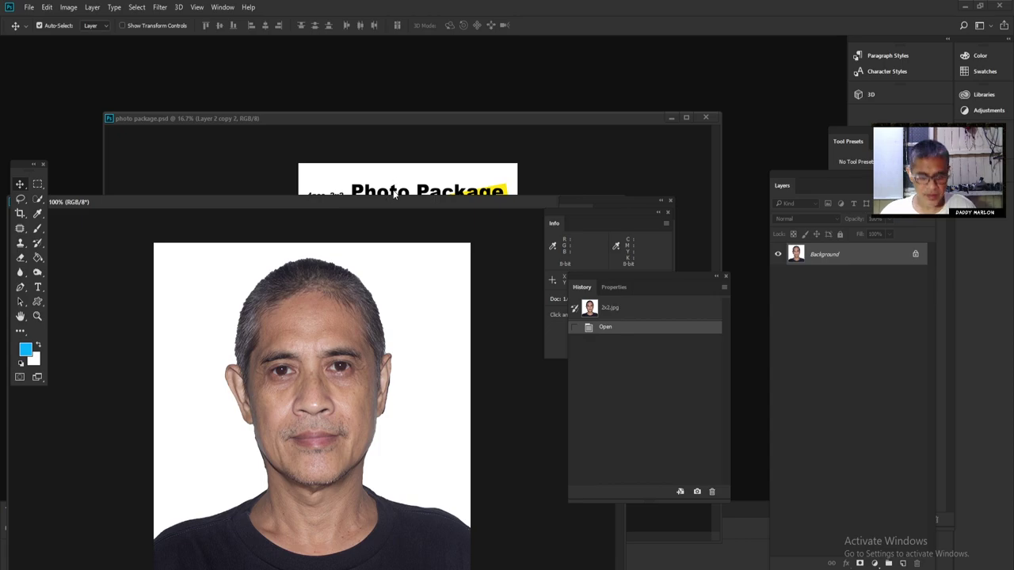
{"action": "key", "text": "ctrl+minus"}
{"action": "key", "text": "ctrl+minus"}
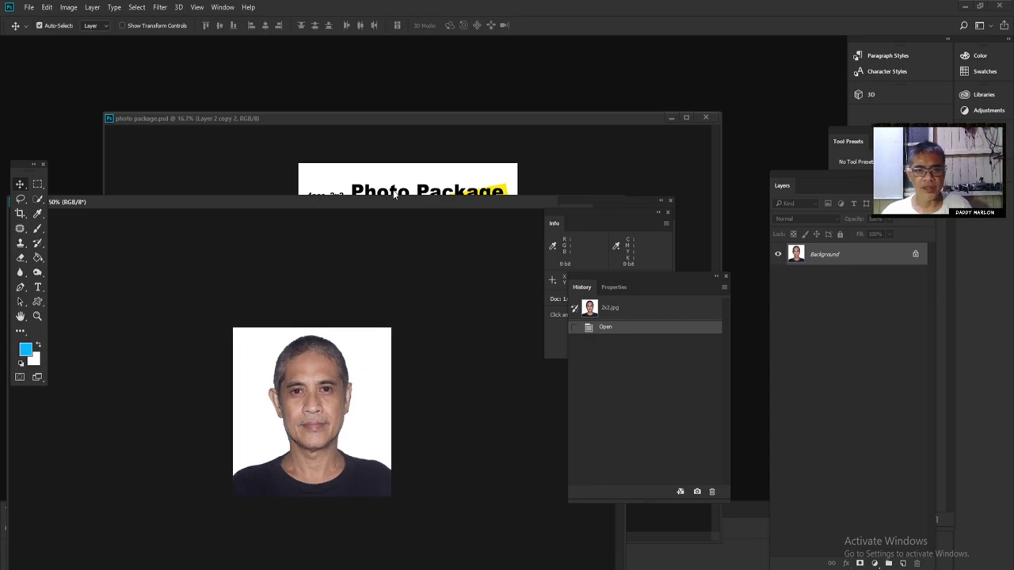
{"action": "left_click_drag", "start_coordinate": [386, 204], "coordinate": [357, 184]}
- Arrange the photo package and portrait windows side by side, package in front
{"action": "left_click", "coordinate": [398, 116]}
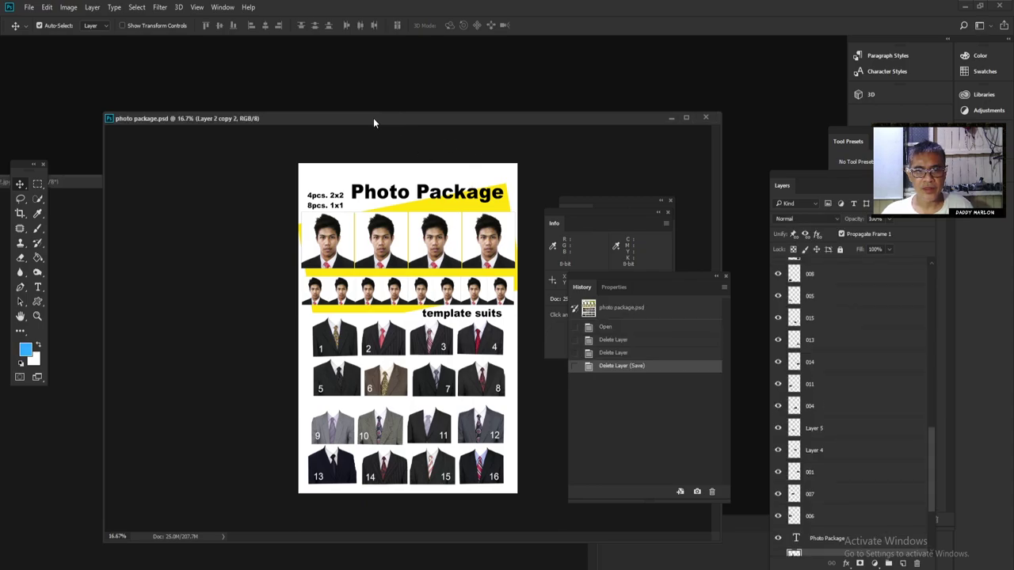
{"action": "left_click_drag", "start_coordinate": [376, 118], "coordinate": [625, 119]}
{"action": "left_click_drag", "start_coordinate": [320, 182], "coordinate": [288, 131]}
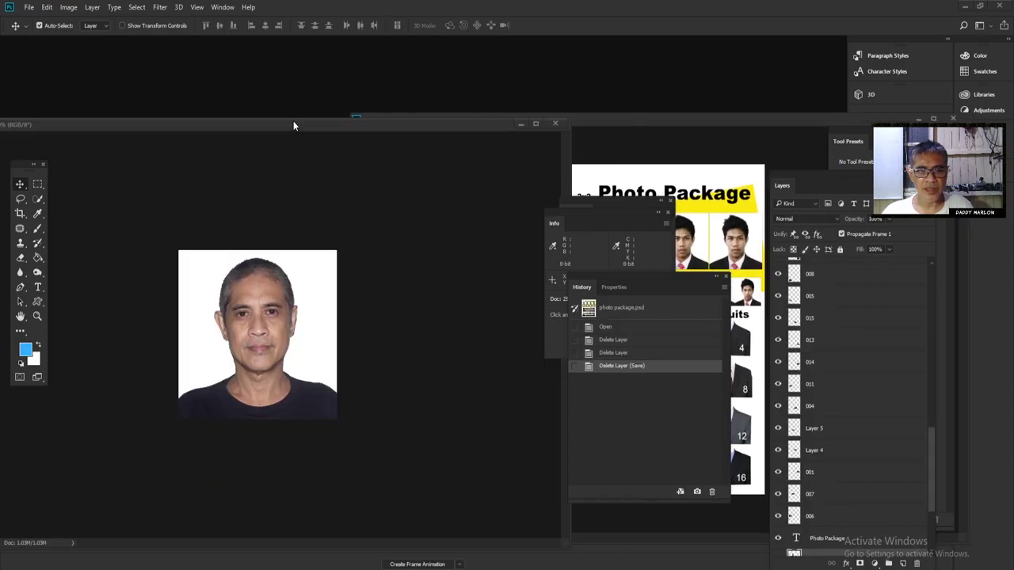
{"action": "left_click_drag", "start_coordinate": [600, 116], "coordinate": [369, 110]}
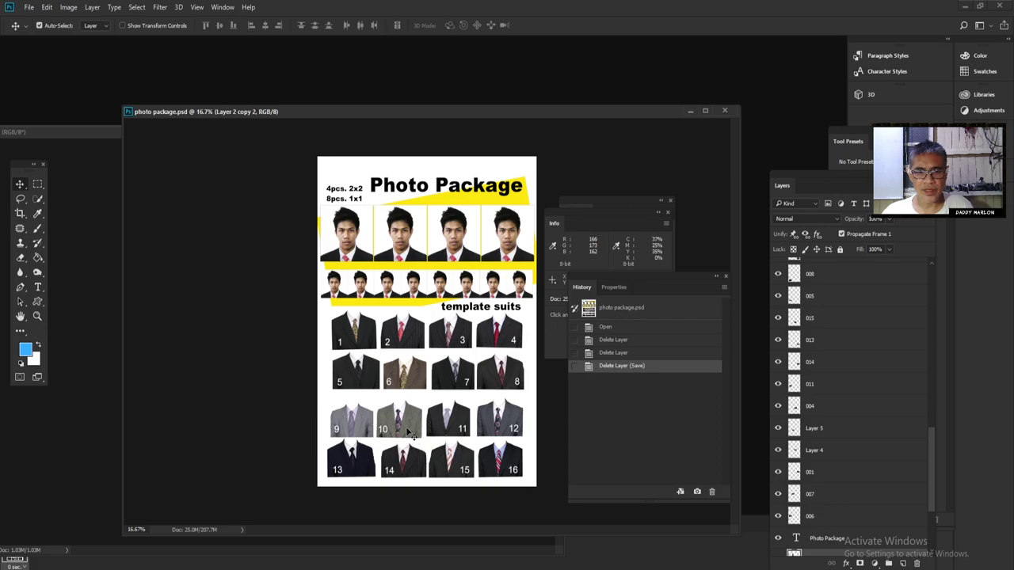
- Drag the number 14 pinstripe suit template onto the 2x2 portrait
{"action": "left_click_drag", "start_coordinate": [408, 431], "coordinate": [402, 424]}
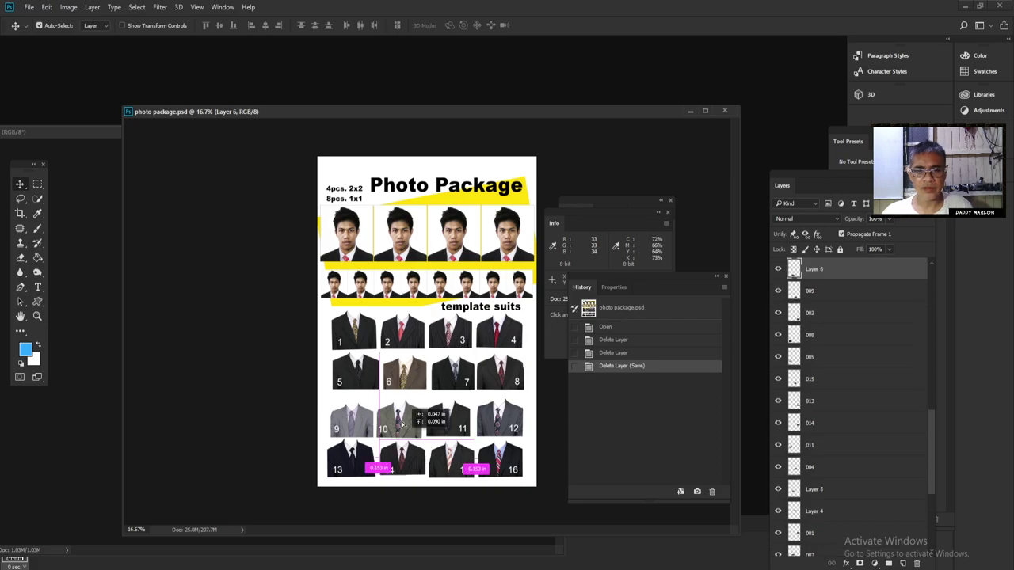
{"action": "left_click_drag", "start_coordinate": [402, 424], "coordinate": [373, 411]}
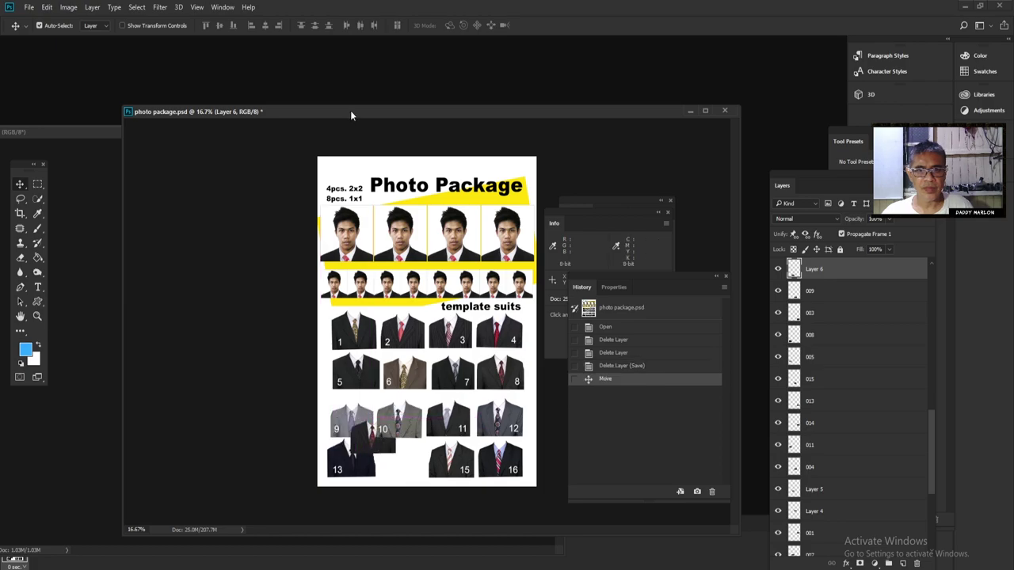
{"action": "left_click_drag", "start_coordinate": [348, 116], "coordinate": [473, 111]}
{"action": "mouse_move", "coordinate": [230, 381]}
{"action": "left_mouse_down"}
{"action": "mouse_move", "coordinate": [225, 394]}
{"action": "mouse_move", "coordinate": [290, 402]}
{"action": "mouse_move", "coordinate": [283, 388]}
{"action": "left_mouse_up"}
- Position the suit just under the man's chin and minimize the photo package
{"action": "left_click", "coordinate": [242, 396]}
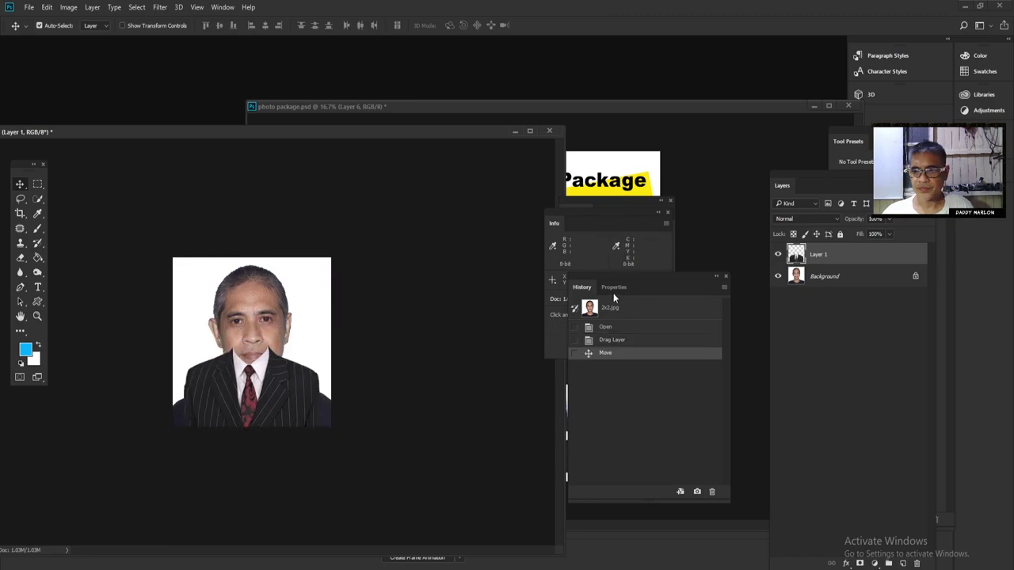
{"action": "left_click_drag", "start_coordinate": [396, 131], "coordinate": [455, 79]}
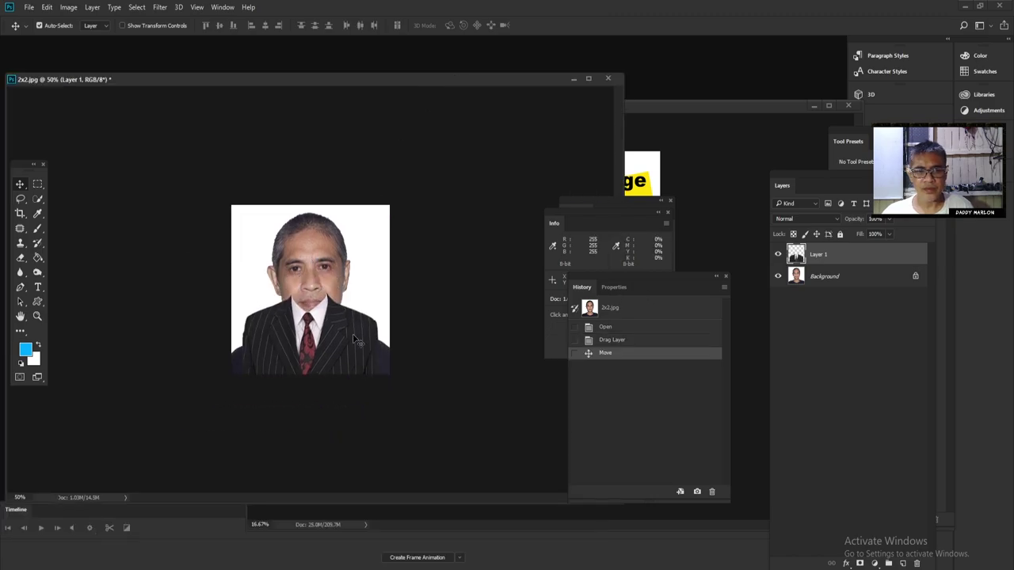
{"action": "left_click_drag", "start_coordinate": [344, 349], "coordinate": [346, 378]}
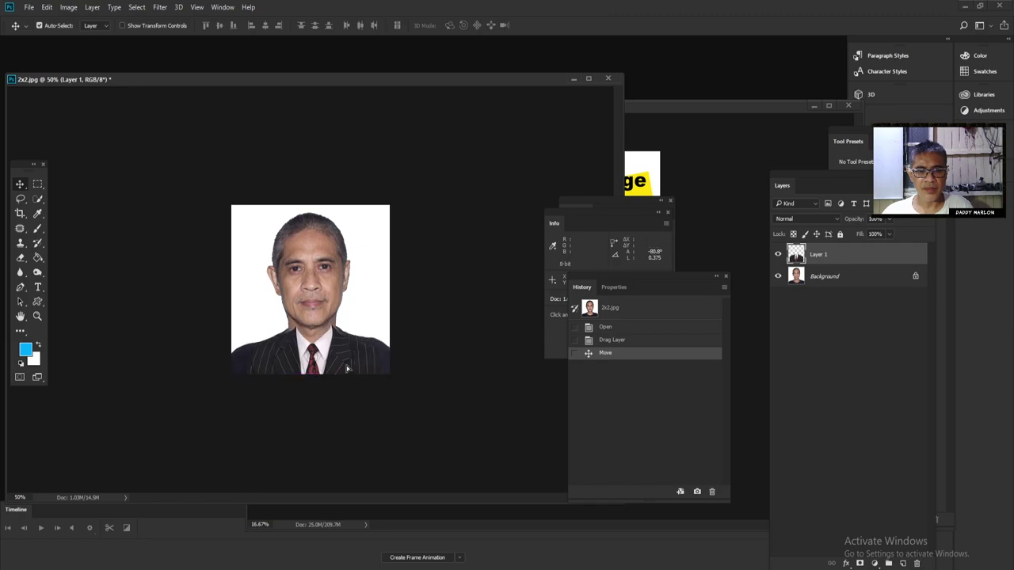
{"action": "left_click_drag", "start_coordinate": [346, 378], "coordinate": [349, 364]}
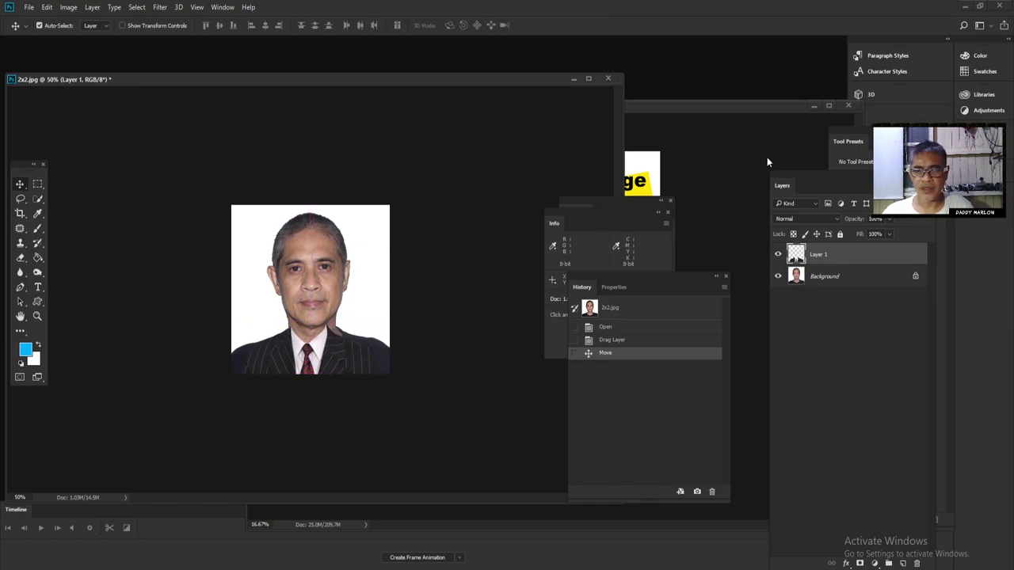
{"action": "left_click", "coordinate": [814, 107]}
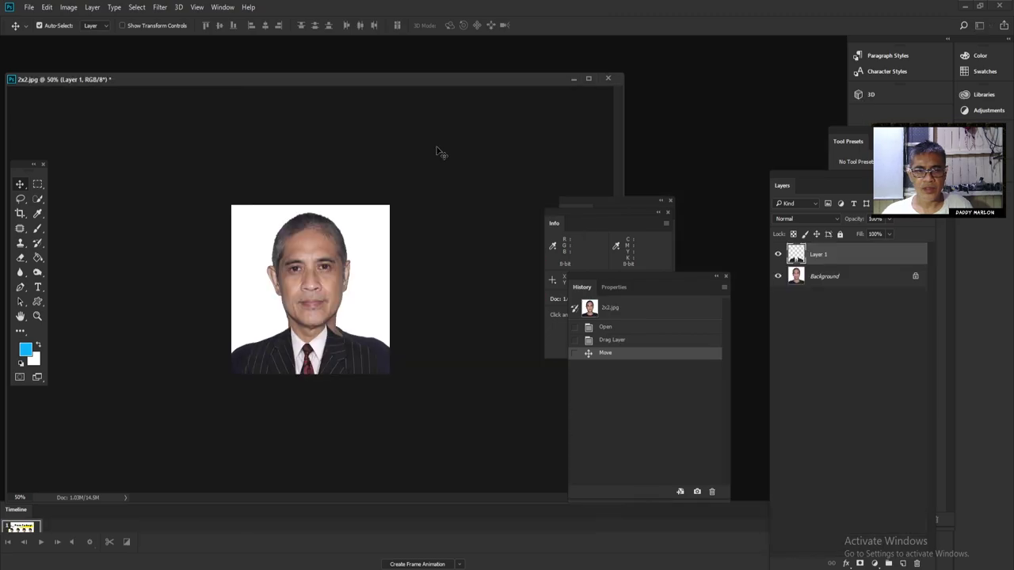
{"action": "left_click_drag", "start_coordinate": [352, 81], "coordinate": [409, 92]}
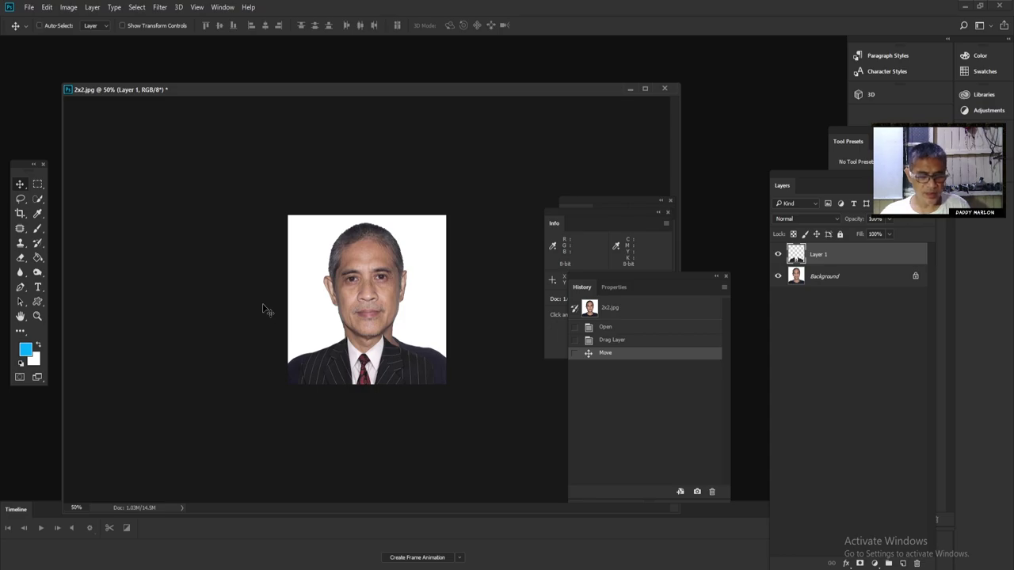
- Start Free Transform on the suit, leaving a trial Warp unchanged
{"action": "key", "text": "ctrl+t"}
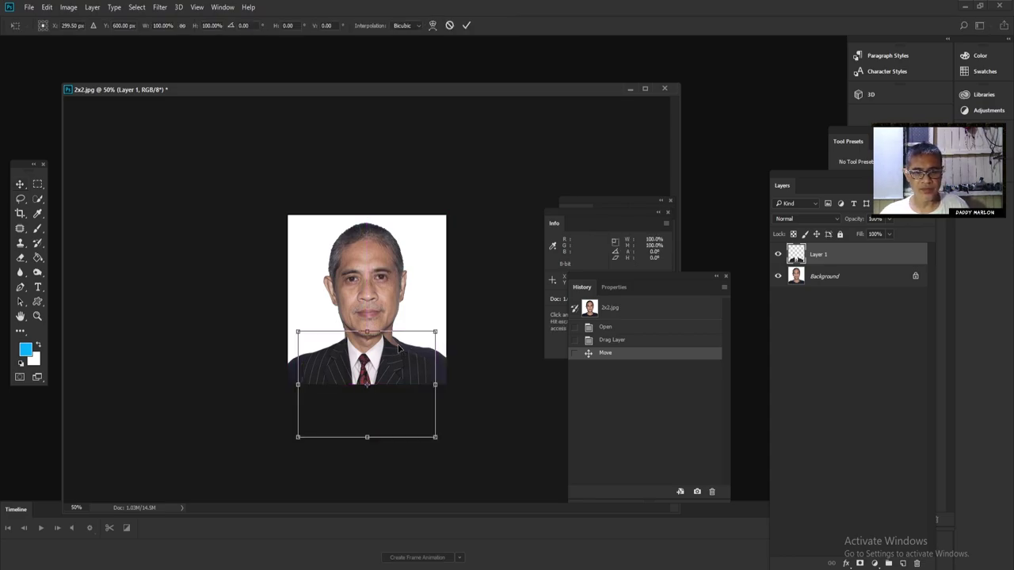
{"action": "right_click", "coordinate": [398, 366]}
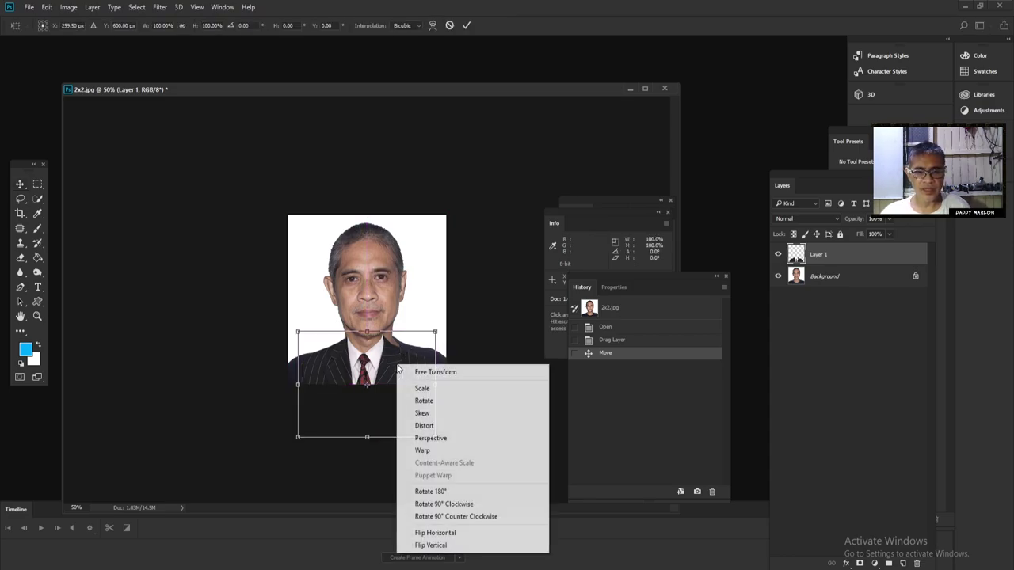
{"action": "left_click", "coordinate": [423, 450]}
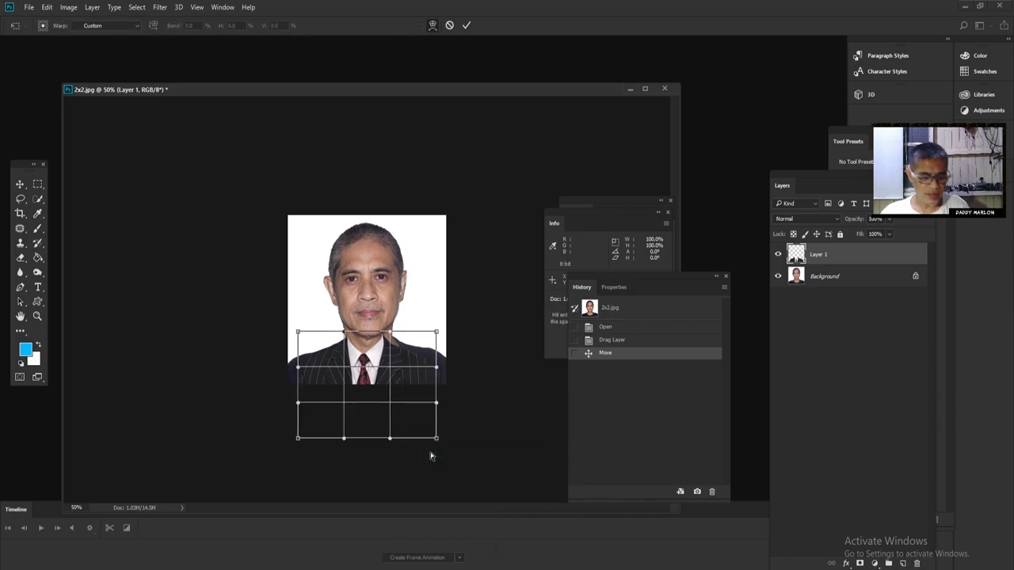
{"action": "key", "text": "Return"}
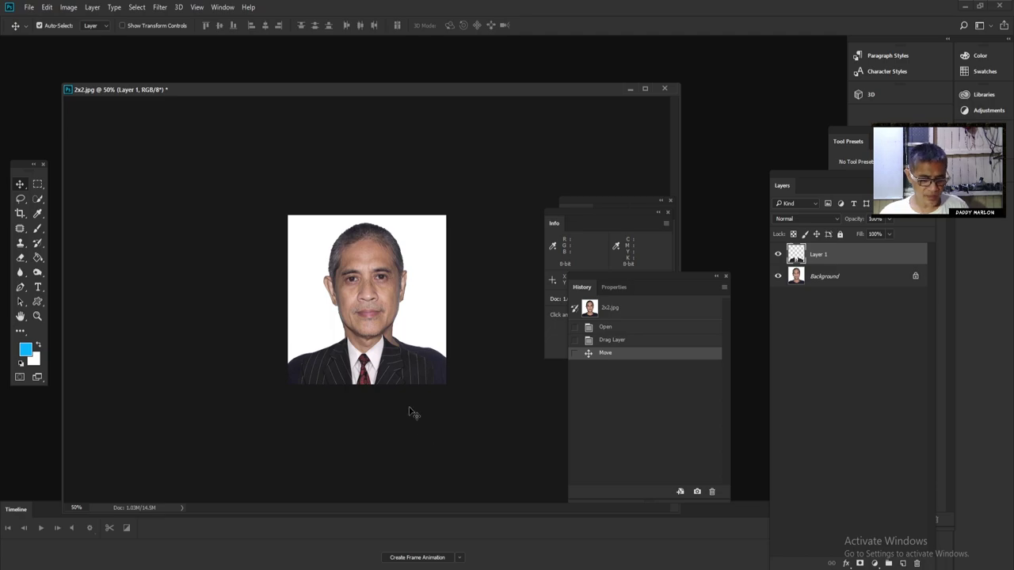
{"action": "key", "text": "ctrl+t"}
{"action": "right_click", "coordinate": [378, 360]}
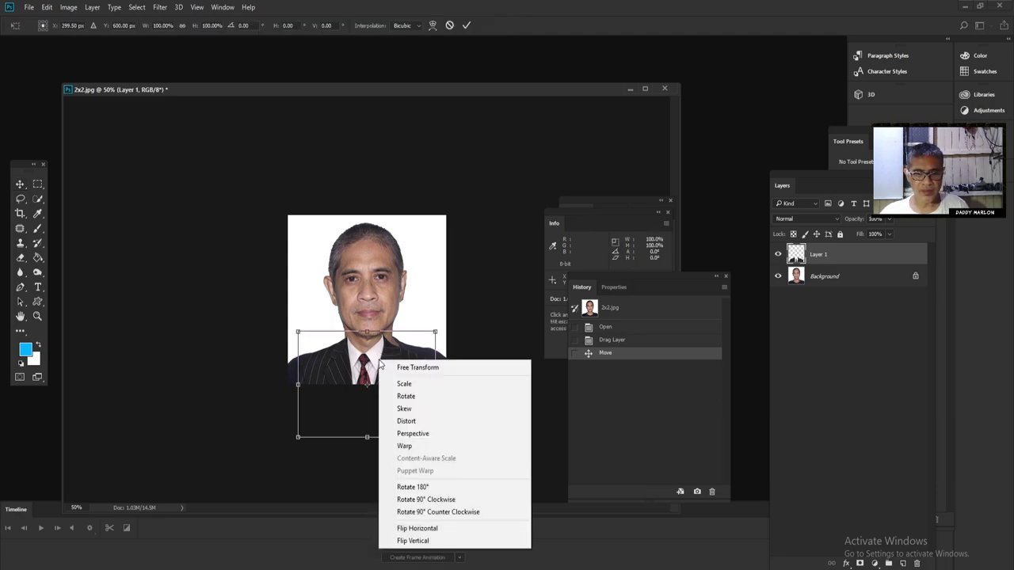
{"action": "left_click", "coordinate": [425, 385]}
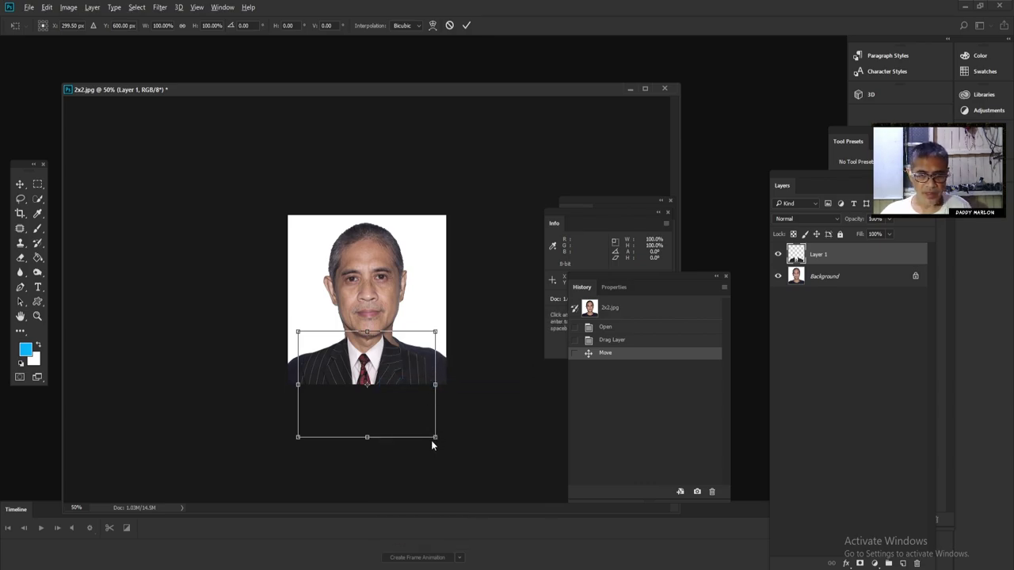
- Scale the suit to about 124%, set it slightly lower, and commit
{"action": "left_click_drag", "start_coordinate": [435, 436], "coordinate": [445, 445]}
{"action": "left_click_drag", "start_coordinate": [409, 382], "coordinate": [416, 388]}
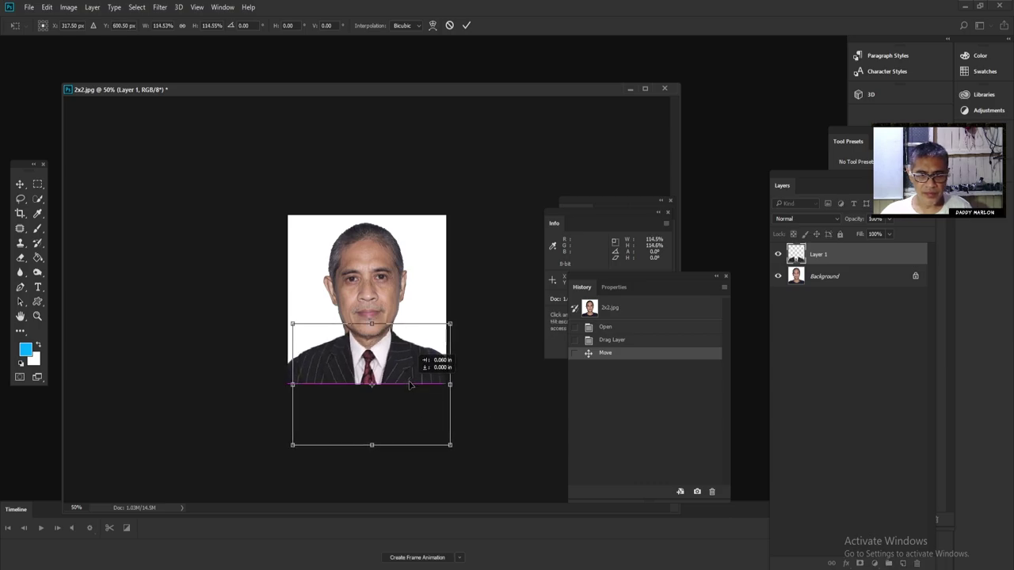
{"action": "left_click_drag", "start_coordinate": [450, 449], "coordinate": [457, 455]}
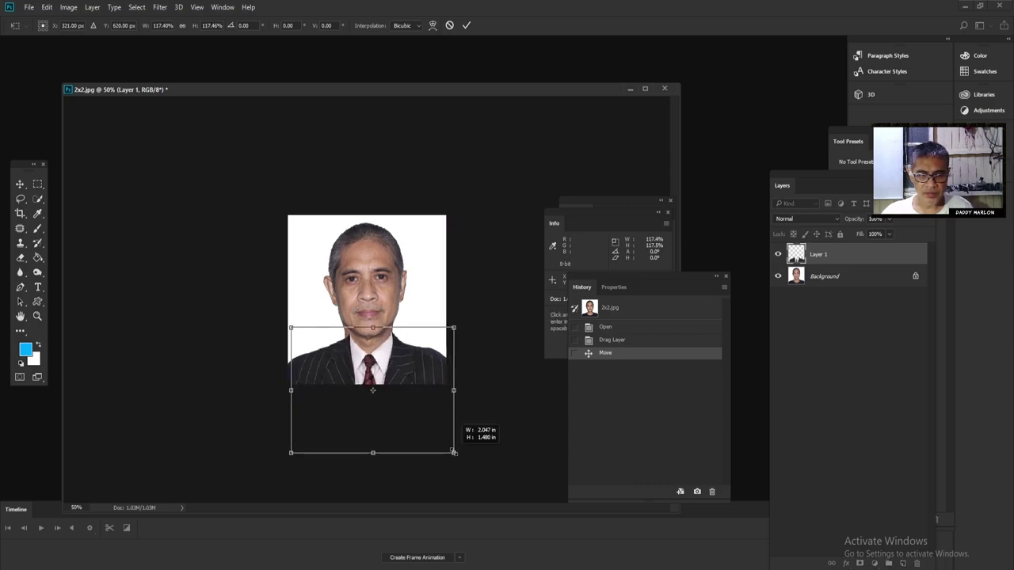
{"action": "left_click_drag", "start_coordinate": [430, 388], "coordinate": [421, 379]}
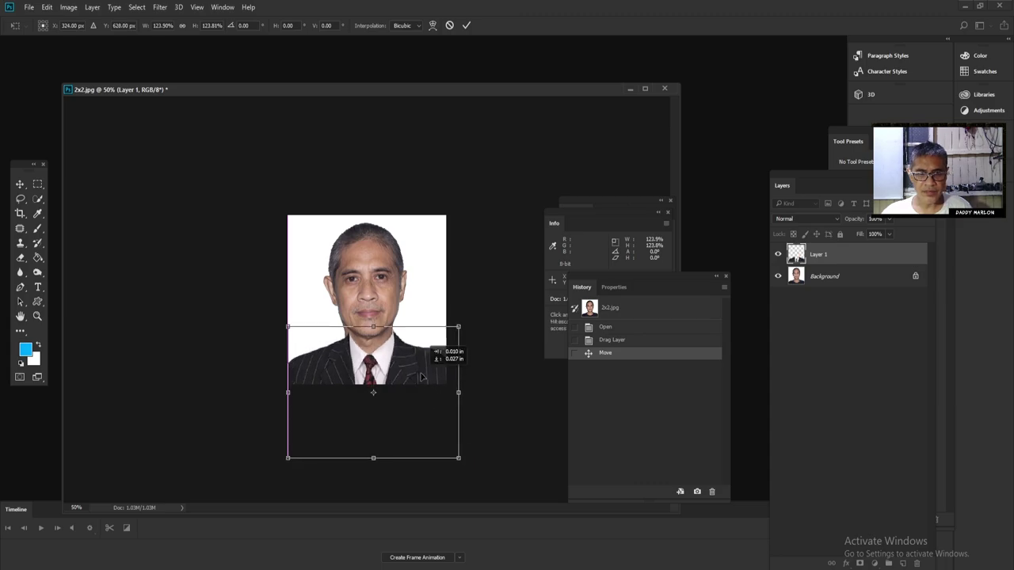
{"action": "key", "text": "Return"}
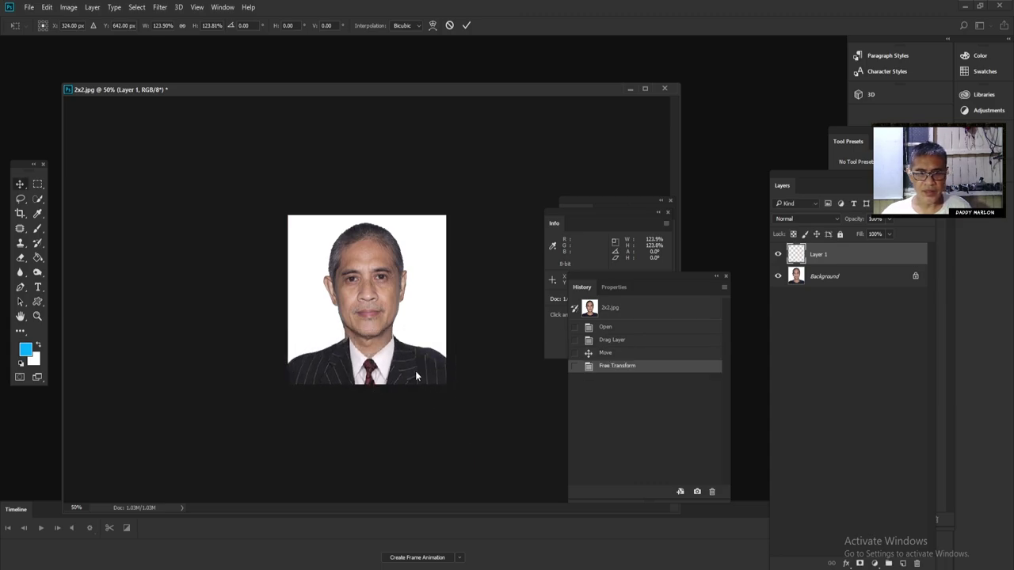
- Nudge the suit up and put it into Warp mode, viewing the neckline at 100%
{"action": "key", "text": "Up"}
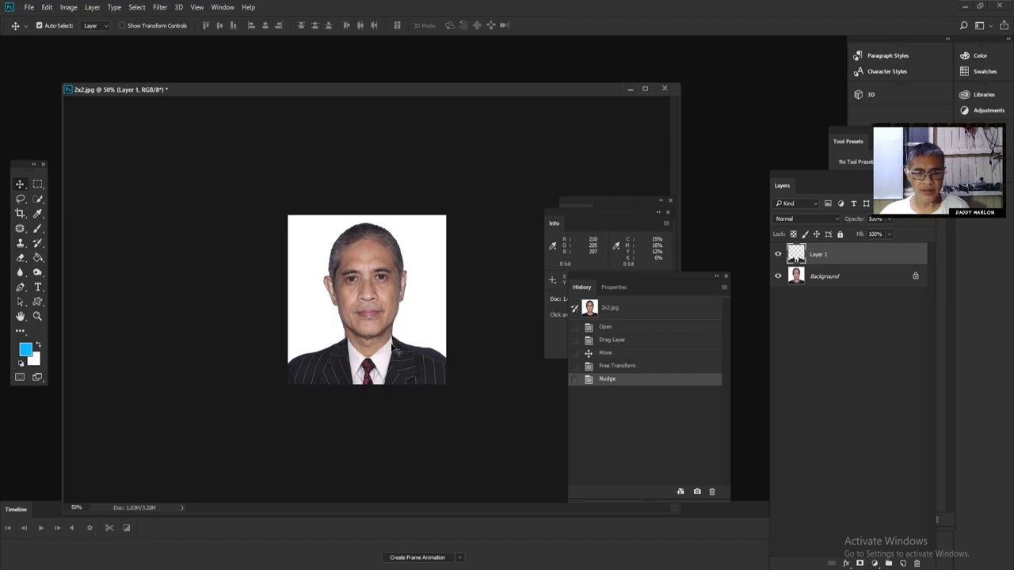
{"action": "key", "text": "ctrl+t"}
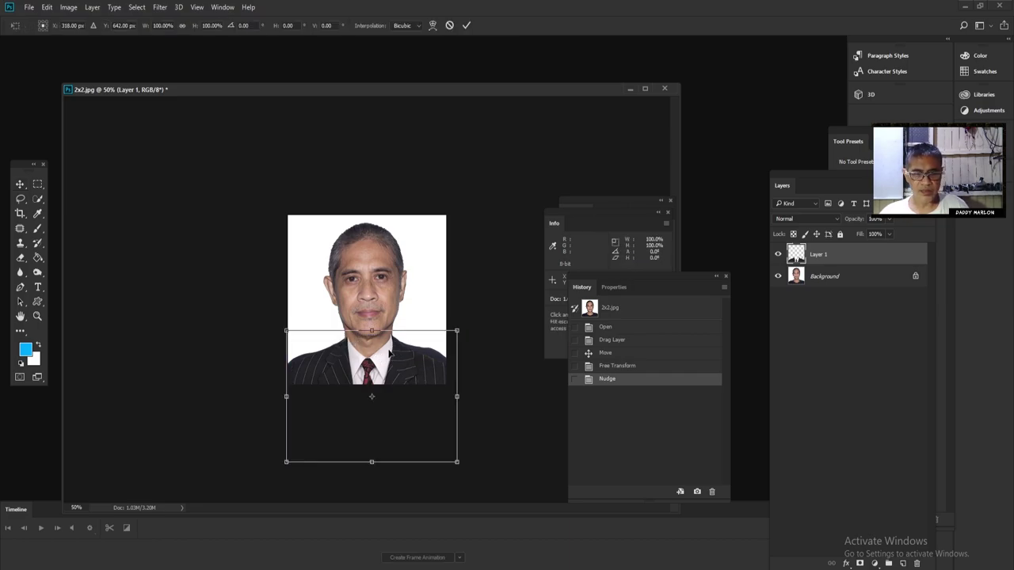
{"action": "right_click", "coordinate": [387, 353]}
{"action": "left_click", "coordinate": [413, 438]}
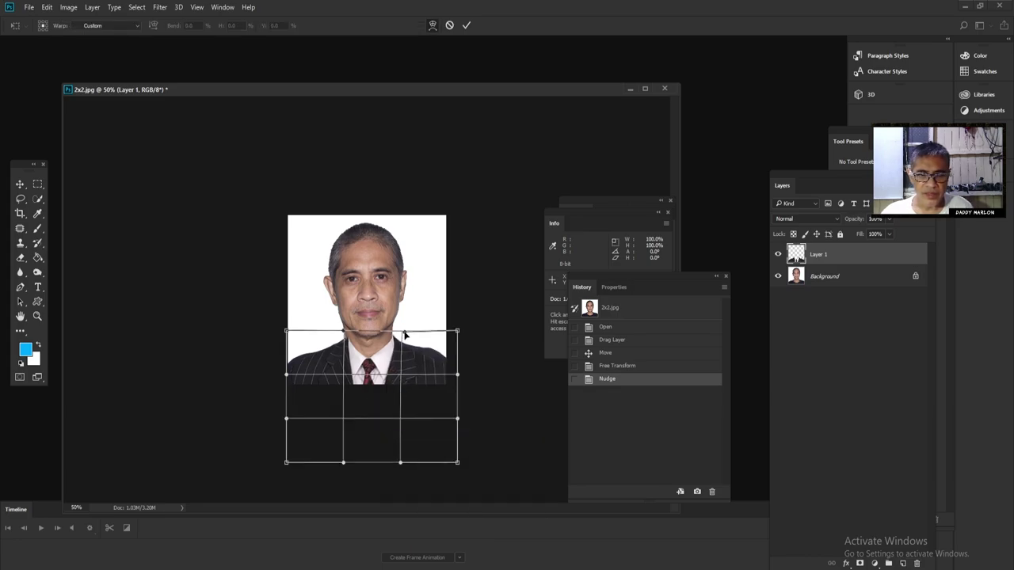
{"action": "key", "text": "ctrl+plus"}
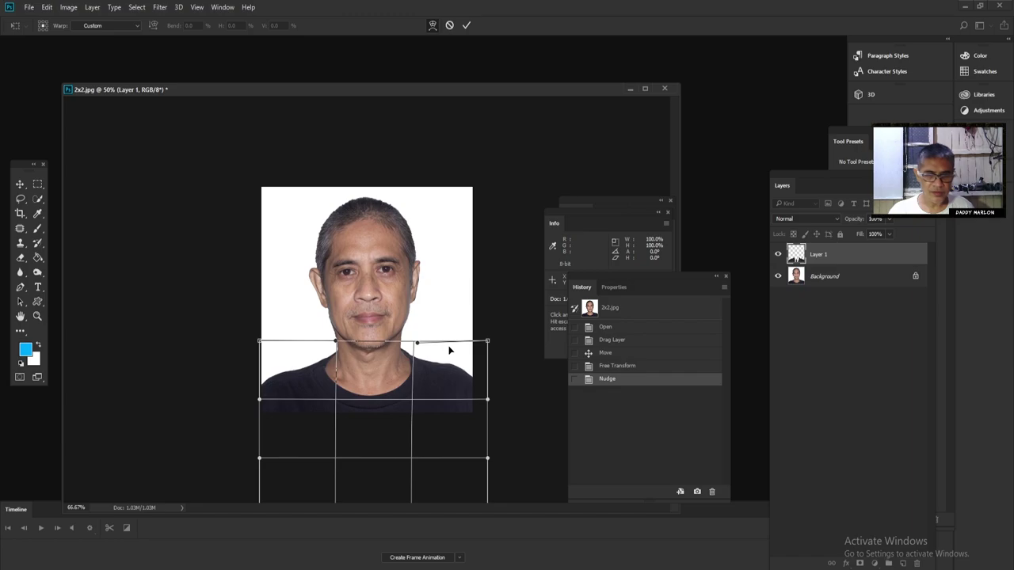
{"action": "key", "text": "ctrl+plus"}
{"action": "key", "text": "ctrl+plus"}
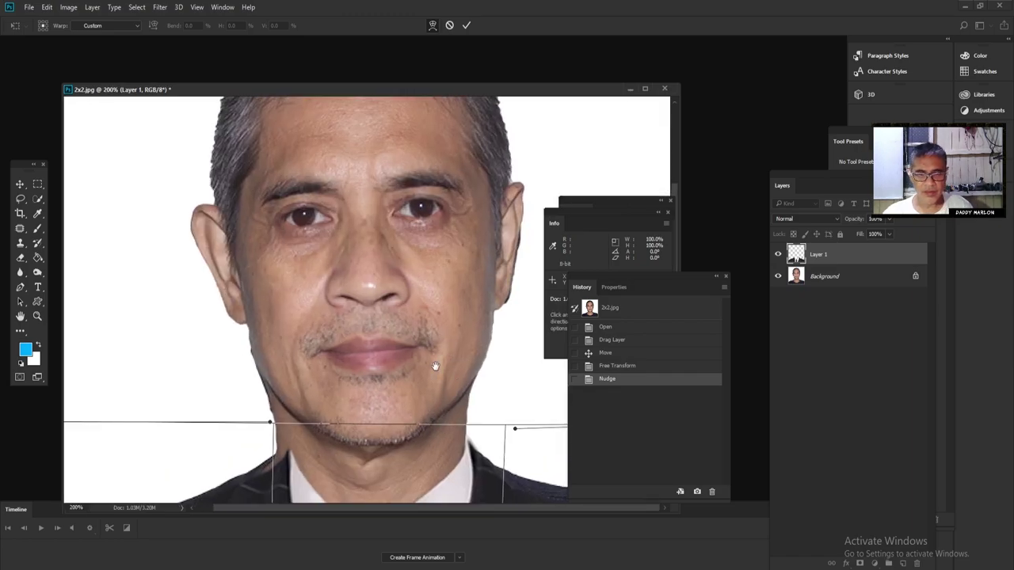
{"action": "scroll", "coordinate": [415, 267], "scroll_direction": "down", "scroll_amount": 3}
{"action": "key", "text": "ctrl+minus"}
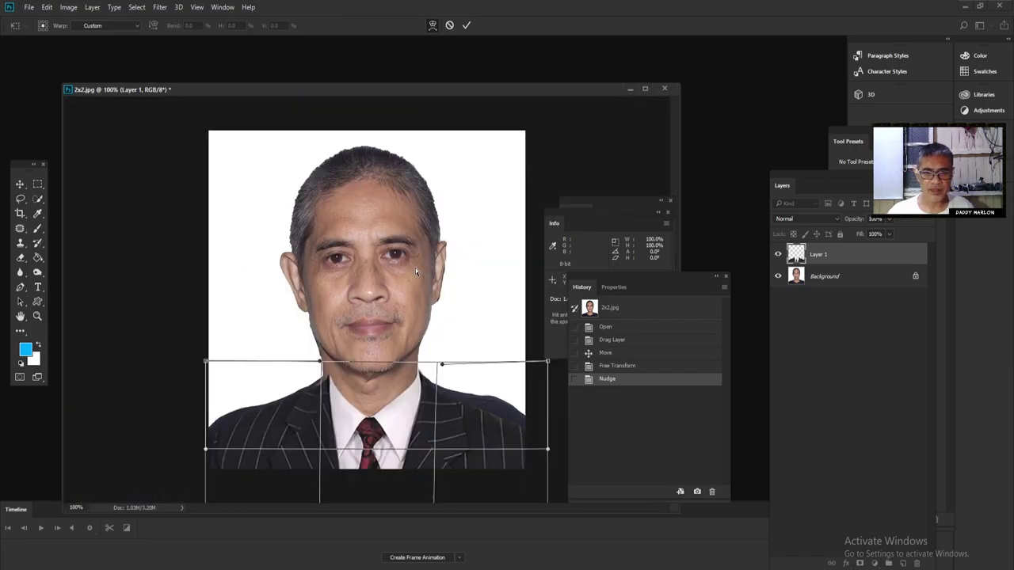
- Bend the suit's top warp points so the collar curves around the neck, then commit
{"action": "left_click_drag", "start_coordinate": [440, 366], "coordinate": [441, 369]}
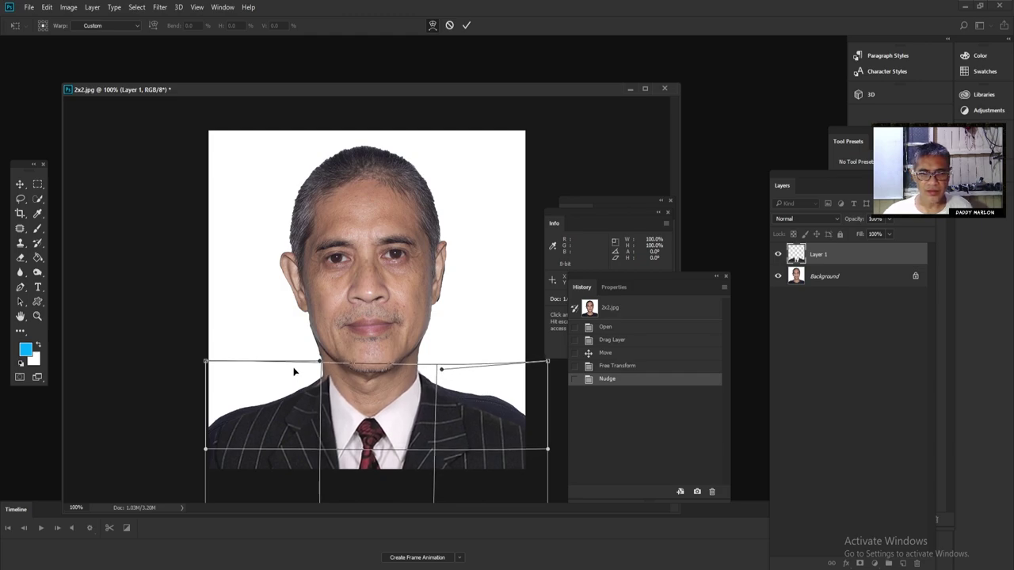
{"action": "left_click_drag", "start_coordinate": [321, 363], "coordinate": [305, 360]}
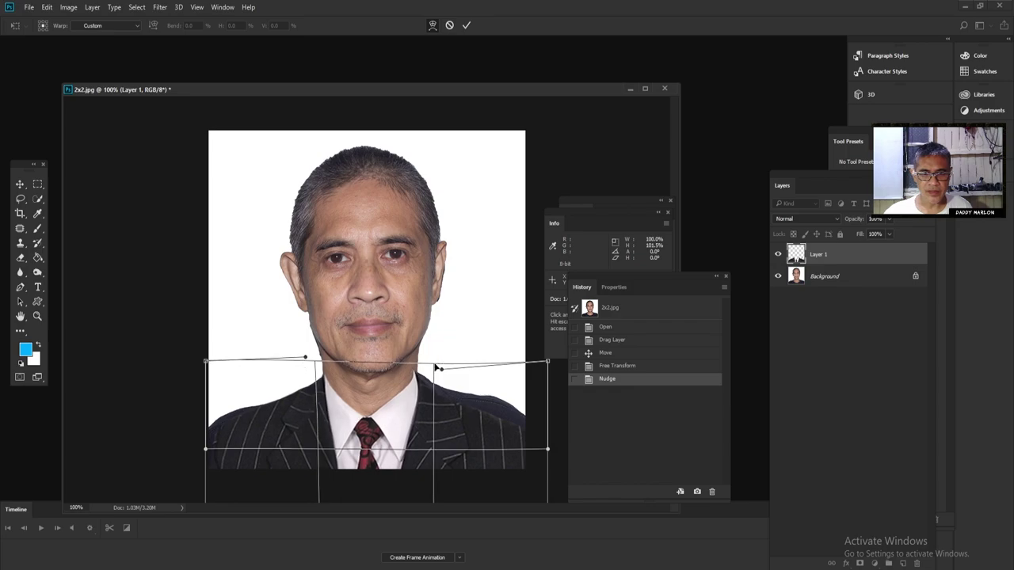
{"action": "left_click_drag", "start_coordinate": [438, 368], "coordinate": [443, 361]}
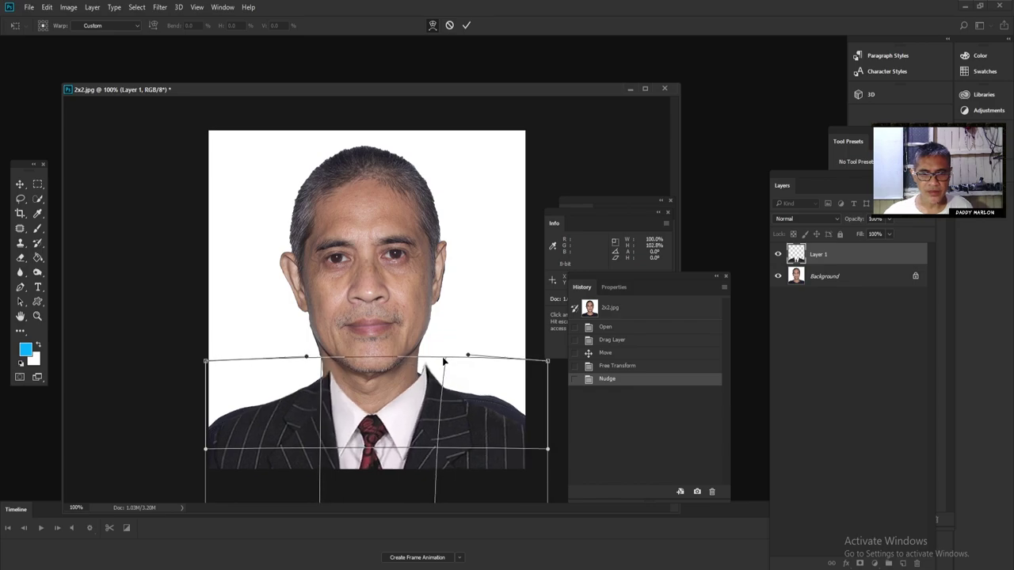
{"action": "left_click_drag", "start_coordinate": [405, 397], "coordinate": [398, 404]}
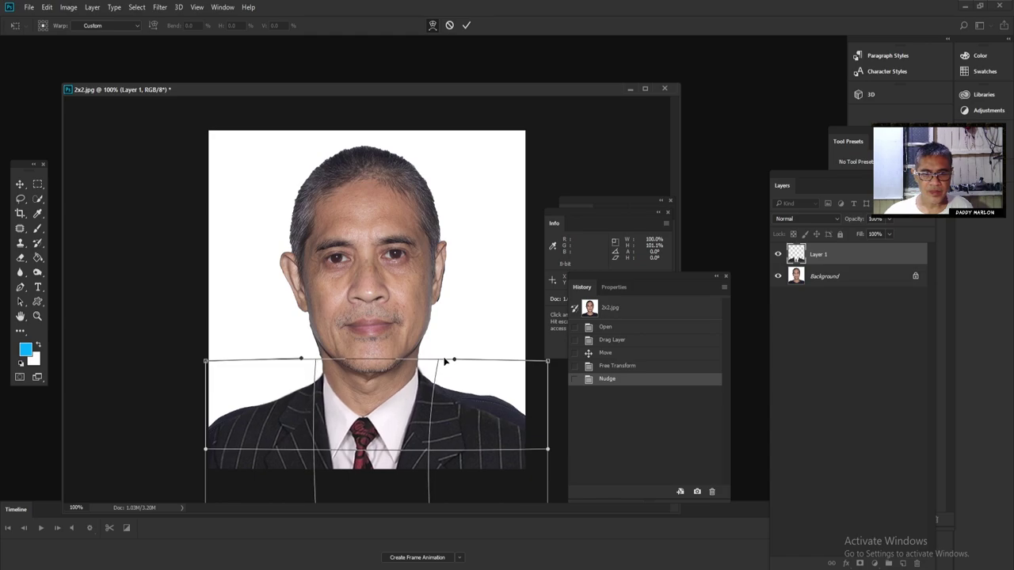
{"action": "left_click_drag", "start_coordinate": [454, 361], "coordinate": [457, 358]}
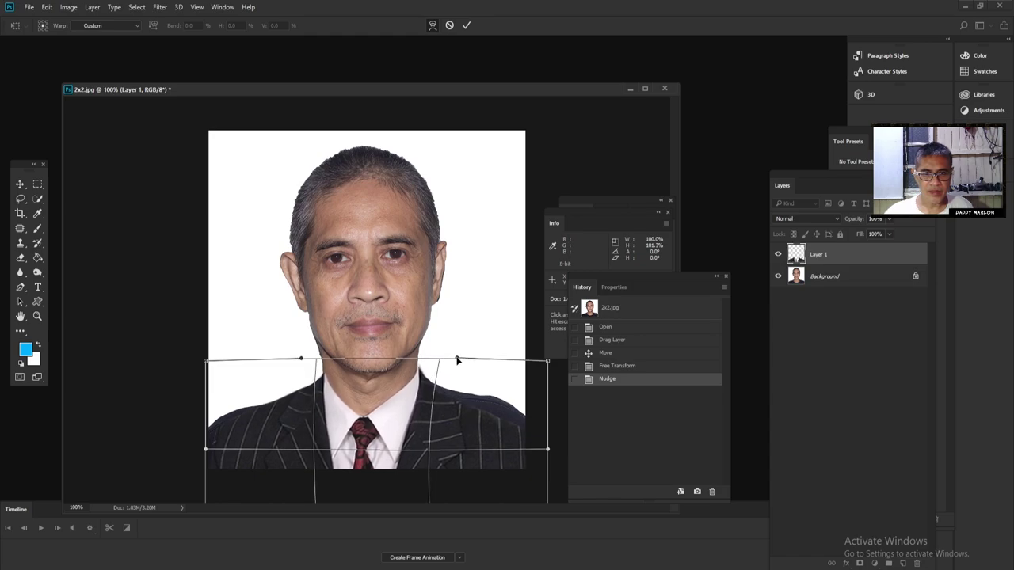
{"action": "left_click_drag", "start_coordinate": [299, 359], "coordinate": [296, 356]}
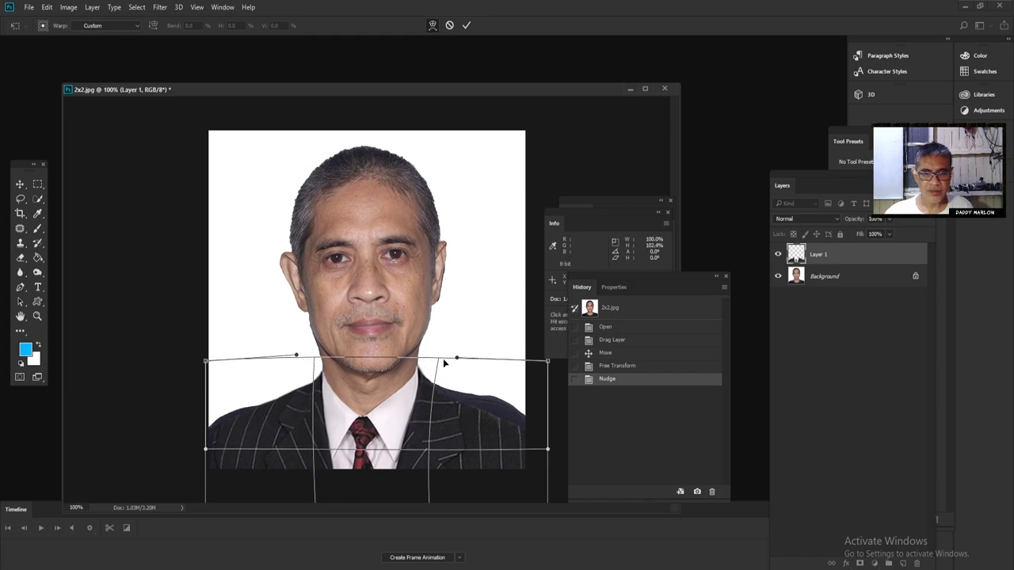
{"action": "left_click_drag", "start_coordinate": [457, 360], "coordinate": [469, 360]}
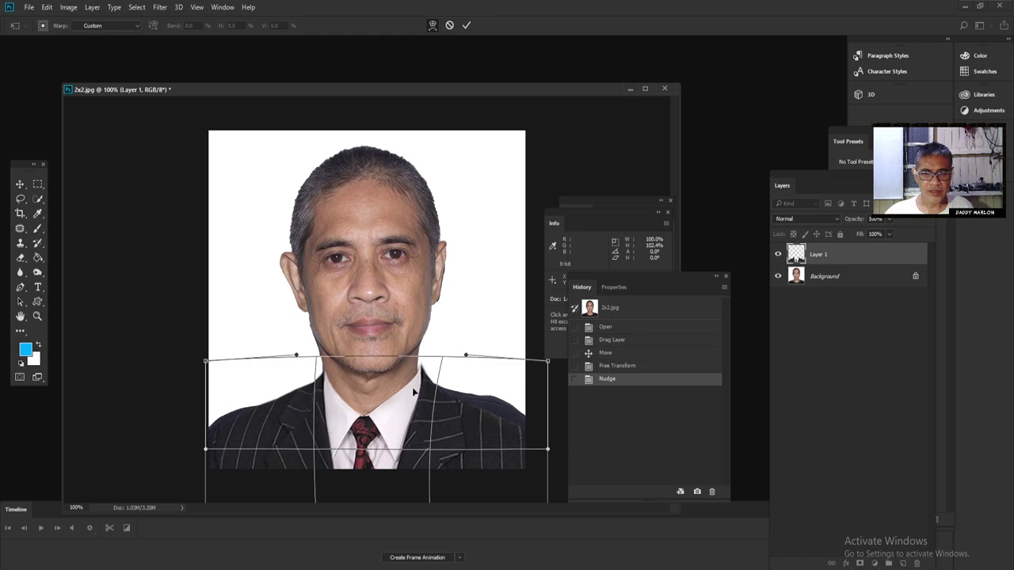
{"action": "left_click_drag", "start_coordinate": [466, 359], "coordinate": [465, 346]}
{"action": "left_click_drag", "start_coordinate": [417, 400], "coordinate": [417, 396]}
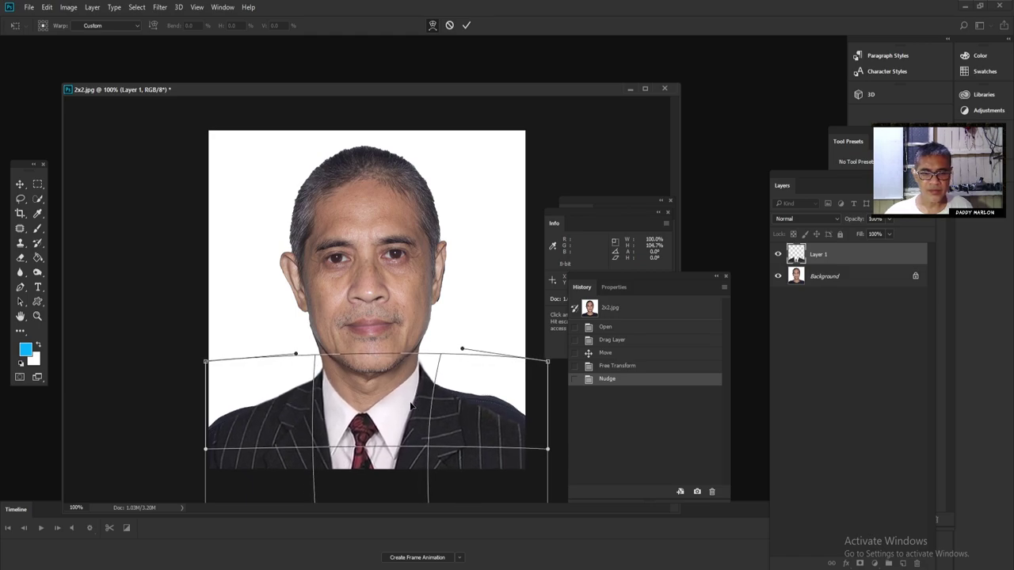
{"action": "key", "text": "Return"}
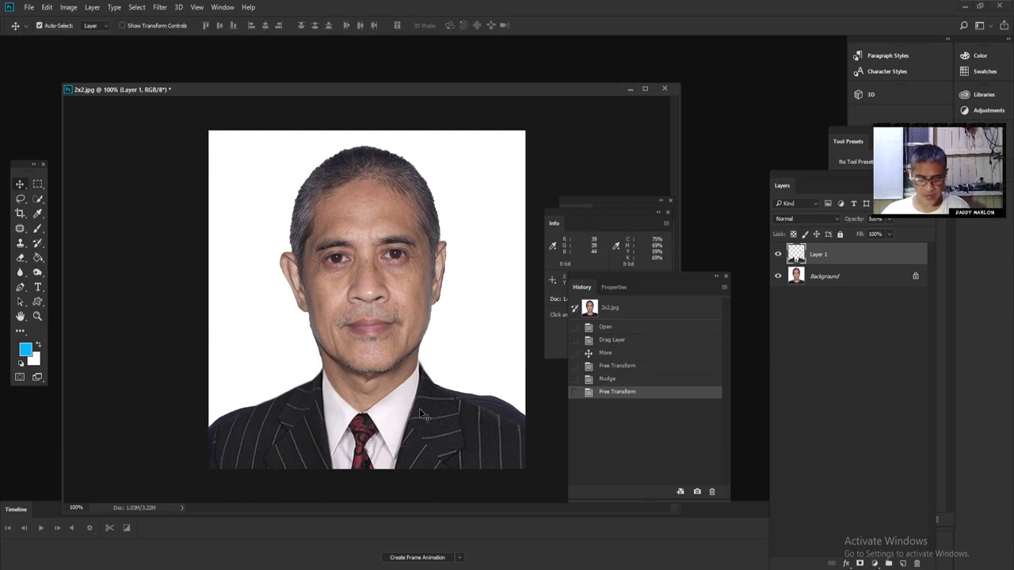
- Enlarge the suit to about 105% and nudge it up over the body
{"action": "key", "text": "Up"}
{"action": "key", "text": "ctrl+minus"}
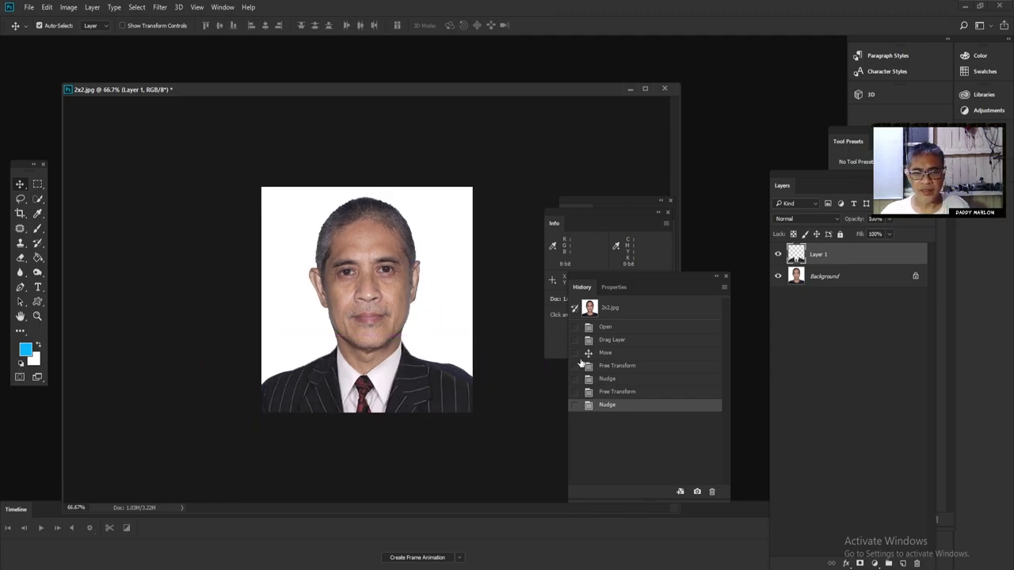
{"action": "key", "text": "ctrl+minus"}
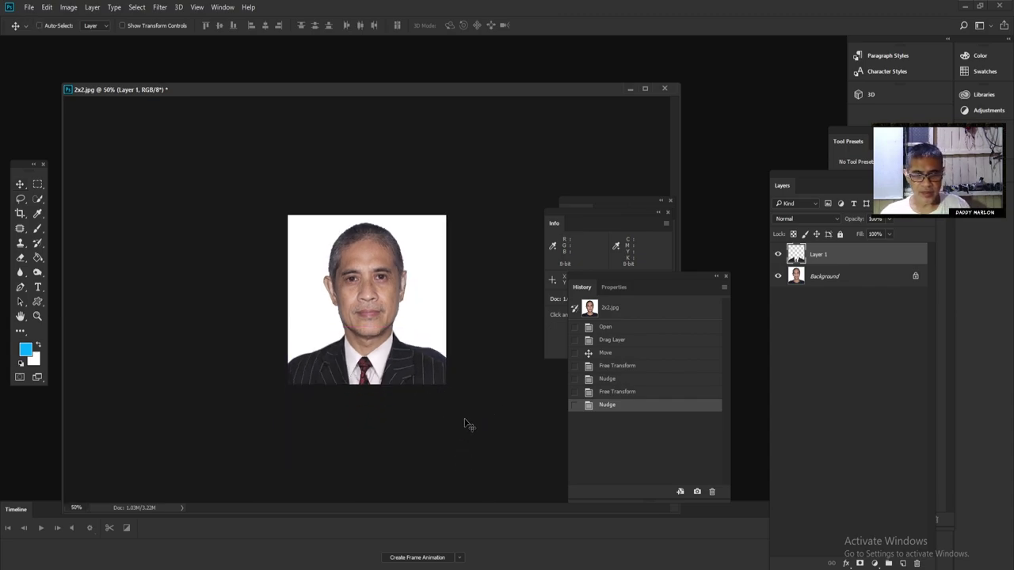
{"action": "key", "text": "ctrl+t"}
{"action": "left_click_drag", "start_coordinate": [456, 463], "coordinate": [465, 469]}
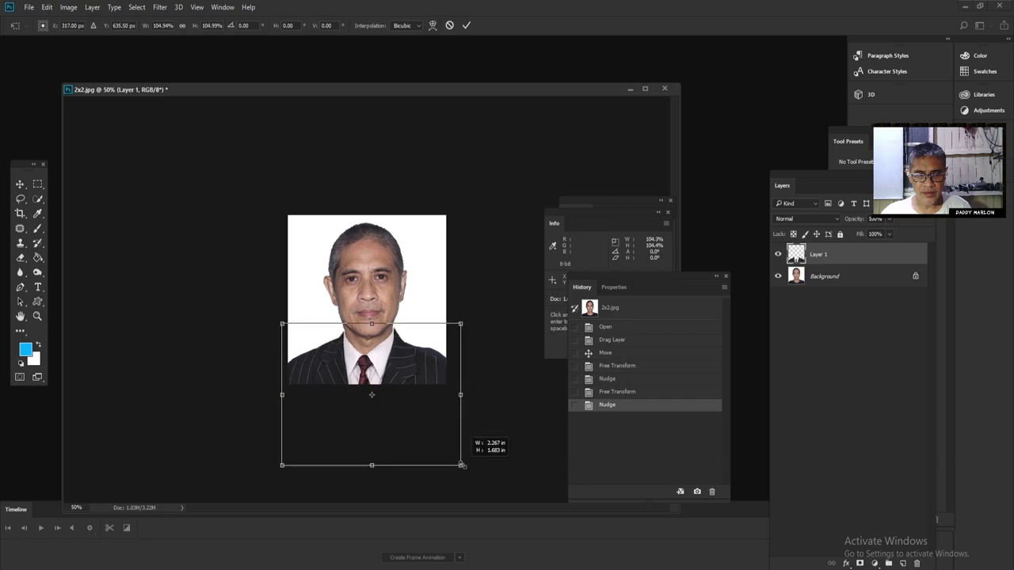
{"action": "key", "text": "Return"}
{"action": "key", "text": "Up"}
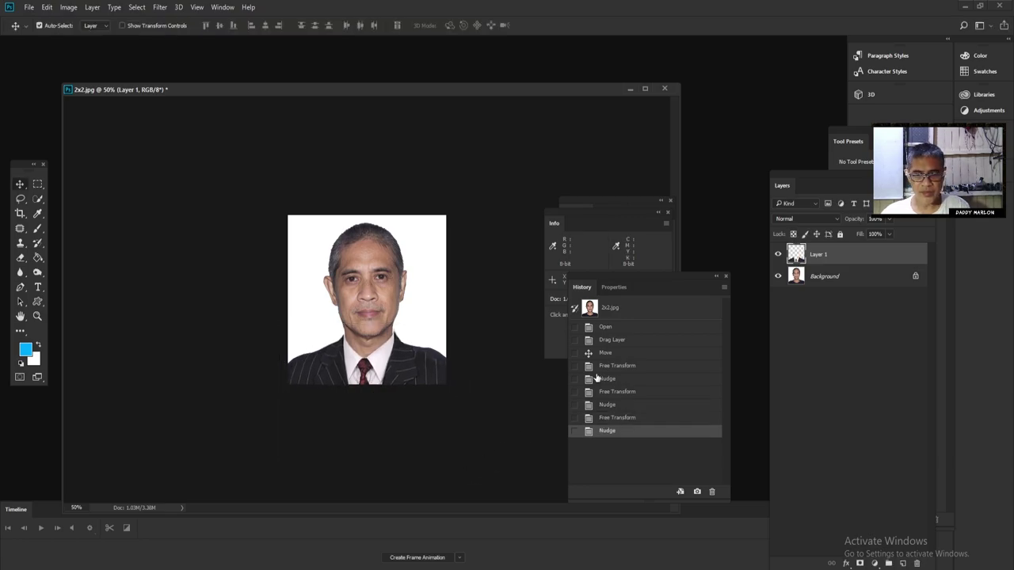
- Zoom the portrait to 66.7% and start another transform on the suit
{"action": "key", "text": "ctrl+plus"}
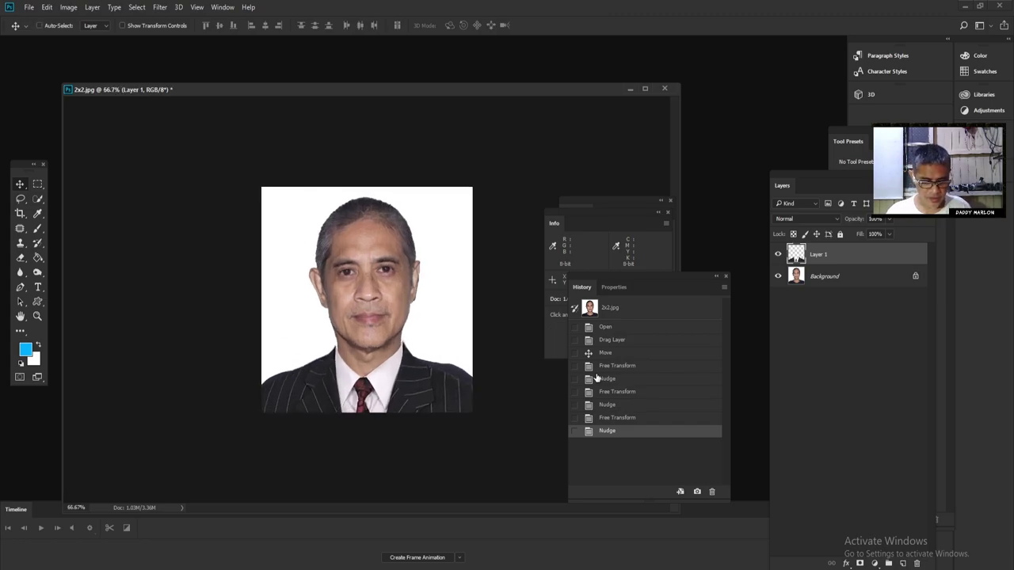
{"action": "key", "text": "ctrl+t"}
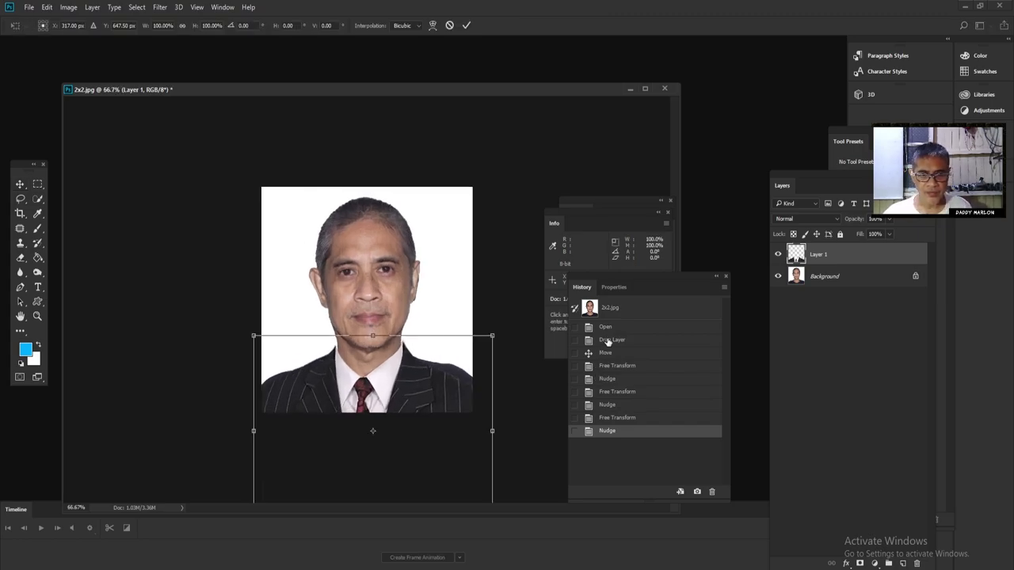
{"action": "right_click", "coordinate": [436, 390]}
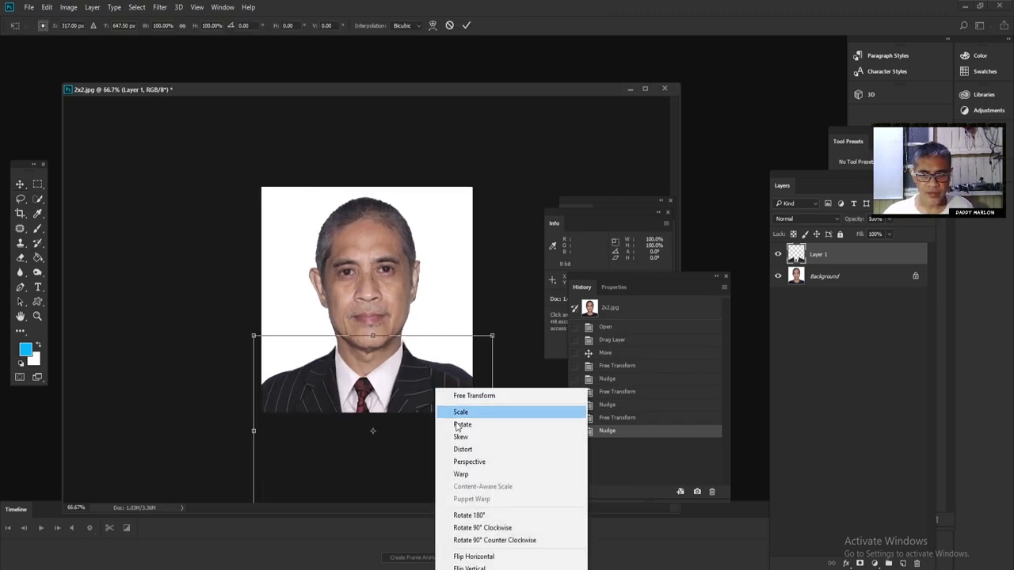
- Warp the suit's top edge to fit snugly around the collar and commit
{"action": "left_click", "coordinate": [460, 474]}
{"action": "left_click_drag", "start_coordinate": [412, 337], "coordinate": [340, 337]}
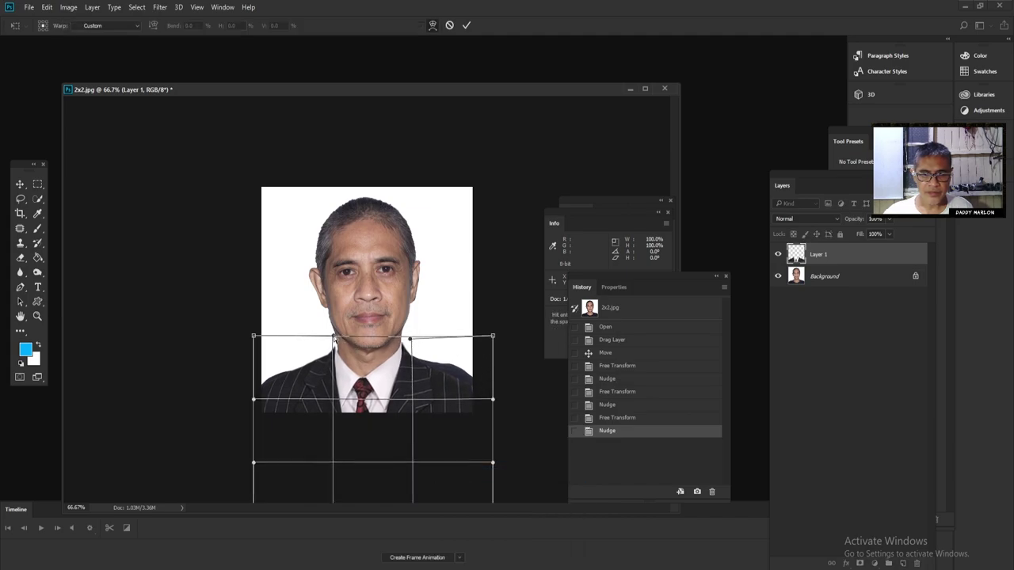
{"action": "left_click_drag", "start_coordinate": [333, 339], "coordinate": [406, 347]}
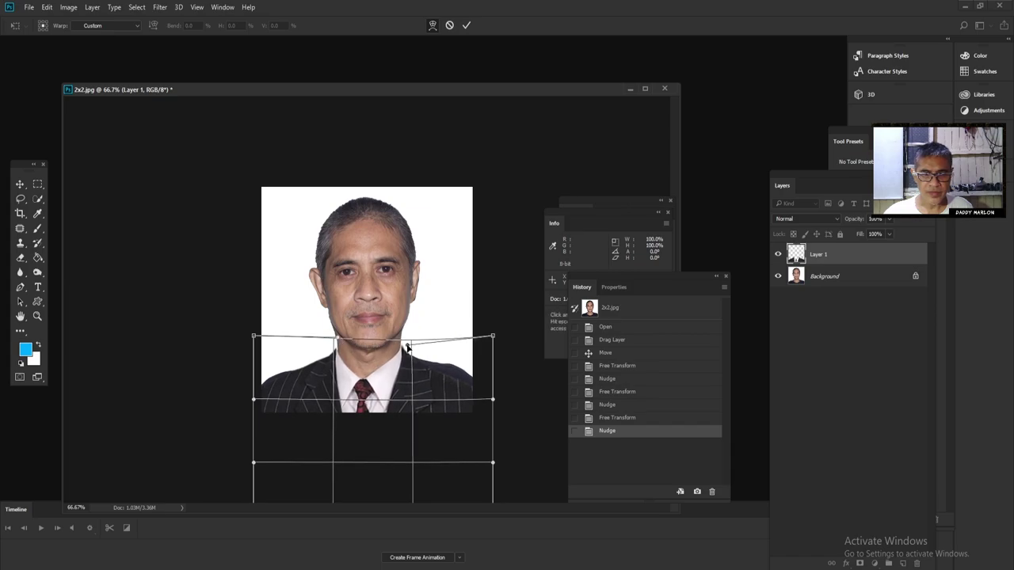
{"action": "left_click_drag", "start_coordinate": [339, 339], "coordinate": [341, 335]}
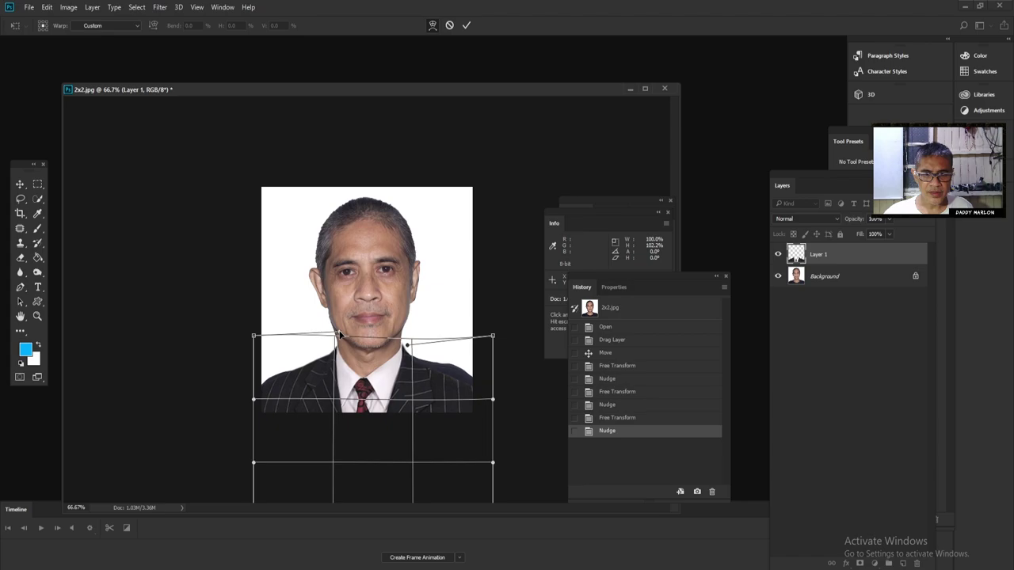
{"action": "left_click_drag", "start_coordinate": [408, 343], "coordinate": [403, 349]}
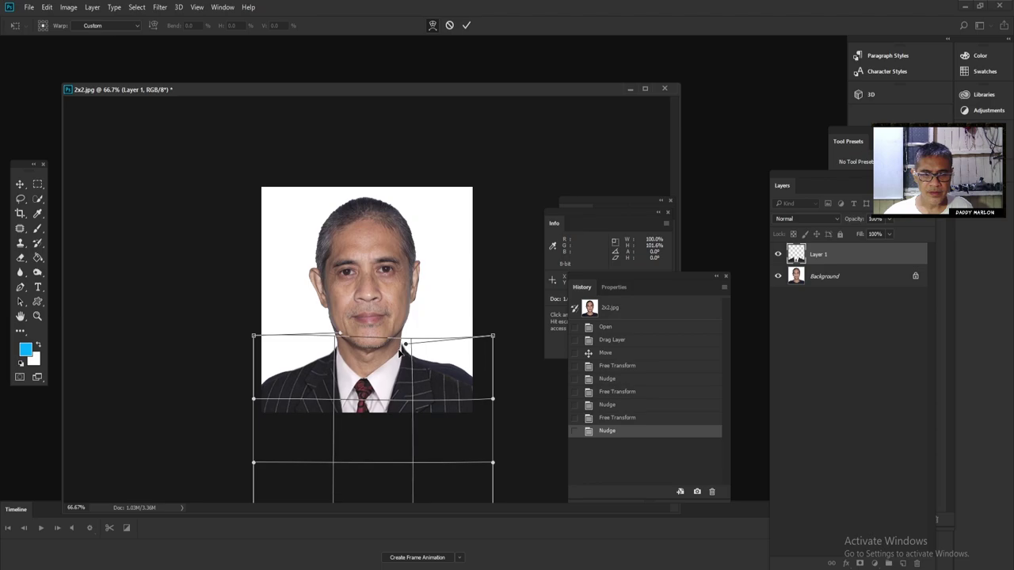
{"action": "key", "text": "Return"}
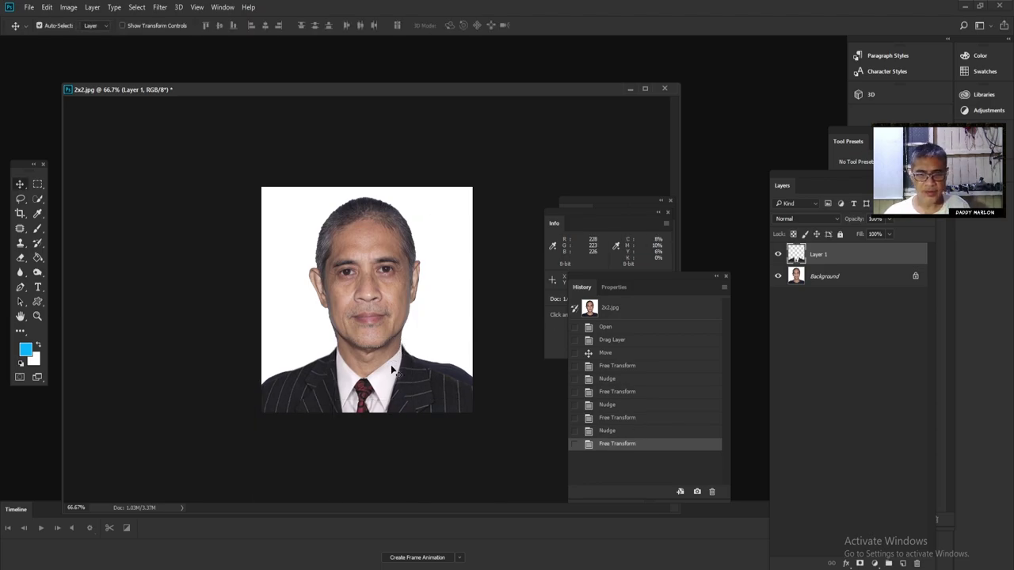
{"action": "left_click", "coordinate": [780, 276]}
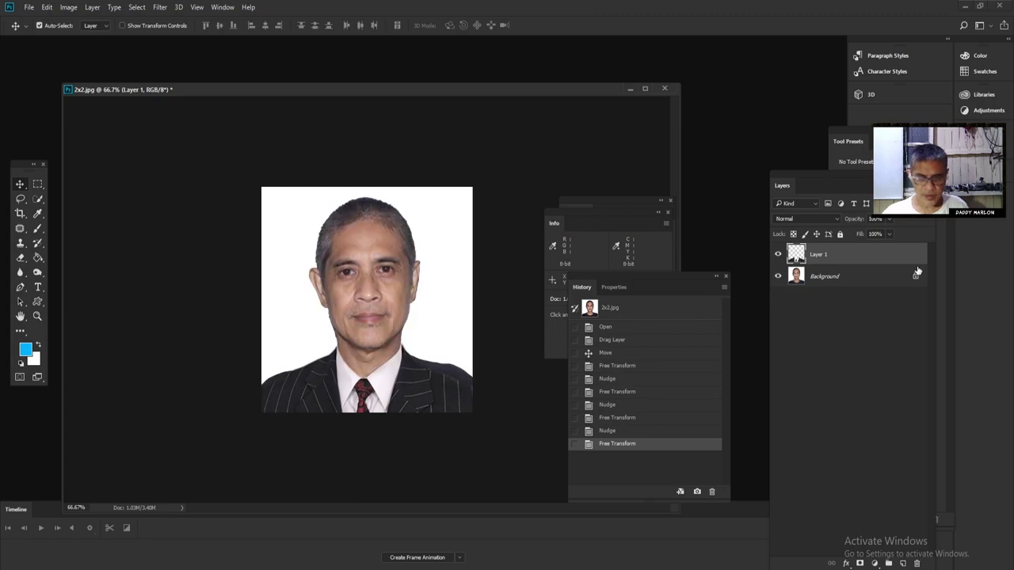
- Unlock the Background photo as Layer 0, with the suit layer still visible
{"action": "left_click", "coordinate": [872, 283]}
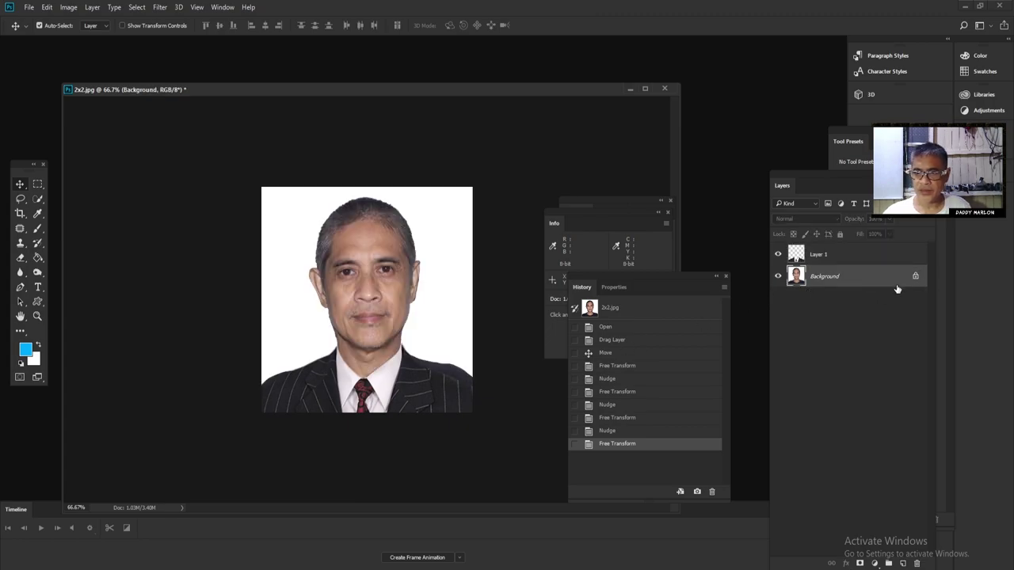
{"action": "left_click", "coordinate": [778, 255]}
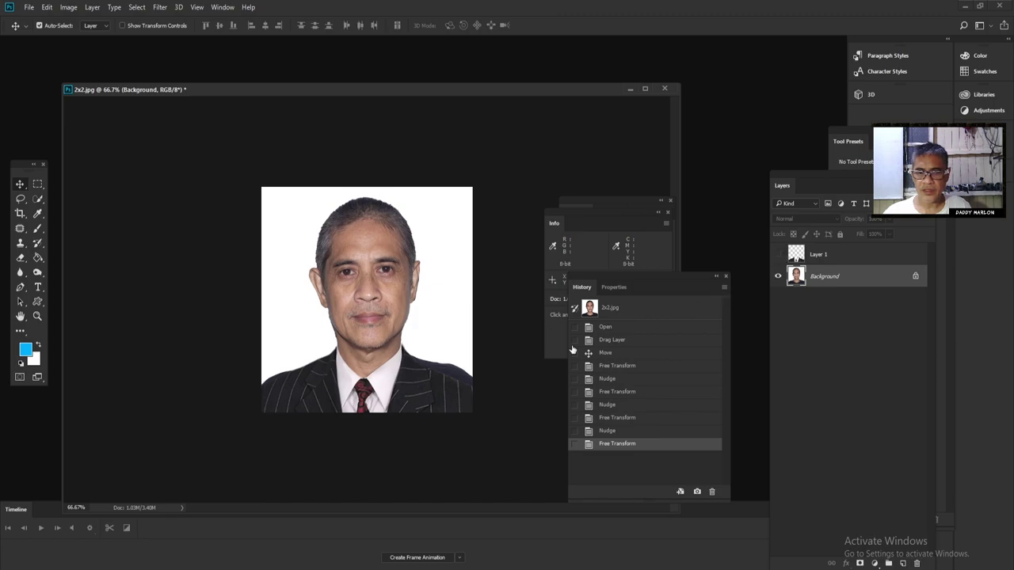
{"action": "left_click", "coordinate": [778, 254]}
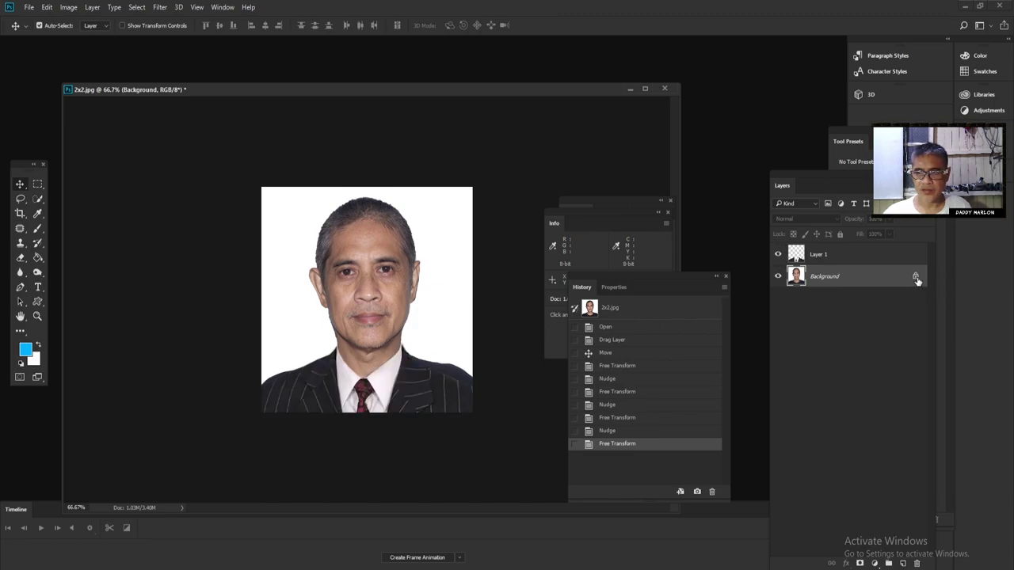
{"action": "left_click", "coordinate": [915, 278]}
{"action": "key", "text": "h"}
{"action": "double_click", "coordinate": [872, 276]}
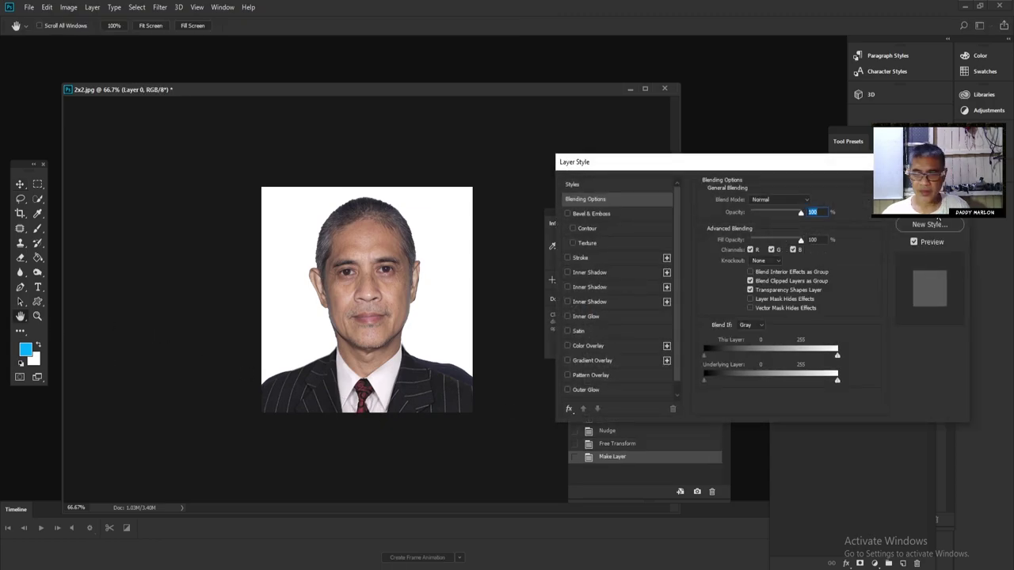
{"action": "key", "text": "Return"}
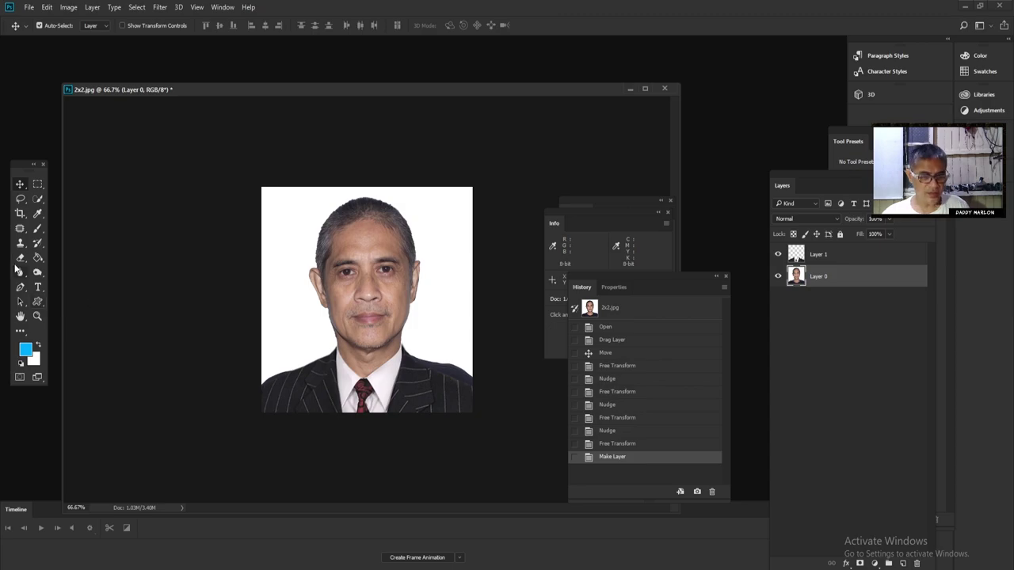
- Erase the background beside both shoulders and add a new white-filled layer
{"action": "right_click", "coordinate": [21, 258]}
{"action": "left_click", "coordinate": [68, 257]}
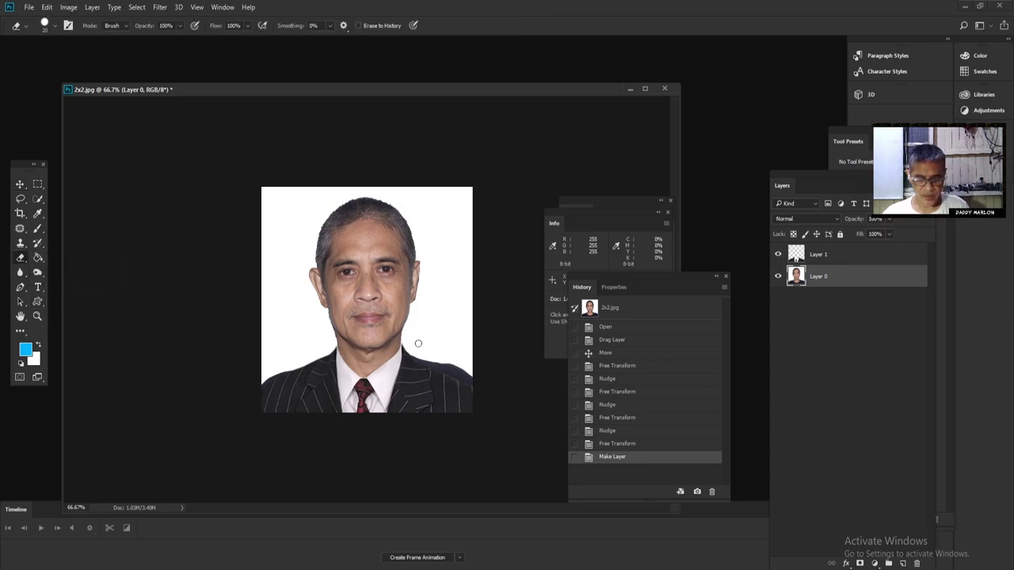
{"action": "left_click_drag", "start_coordinate": [443, 362], "coordinate": [469, 380]}
{"action": "key", "text": "ctrl+z"}
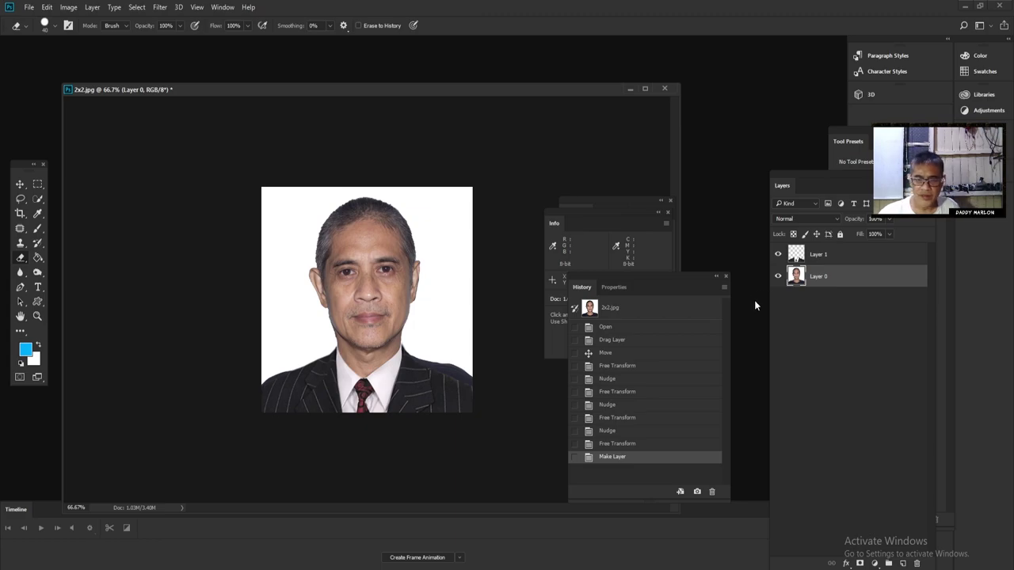
{"action": "left_click_drag", "start_coordinate": [475, 388], "coordinate": [408, 346]}
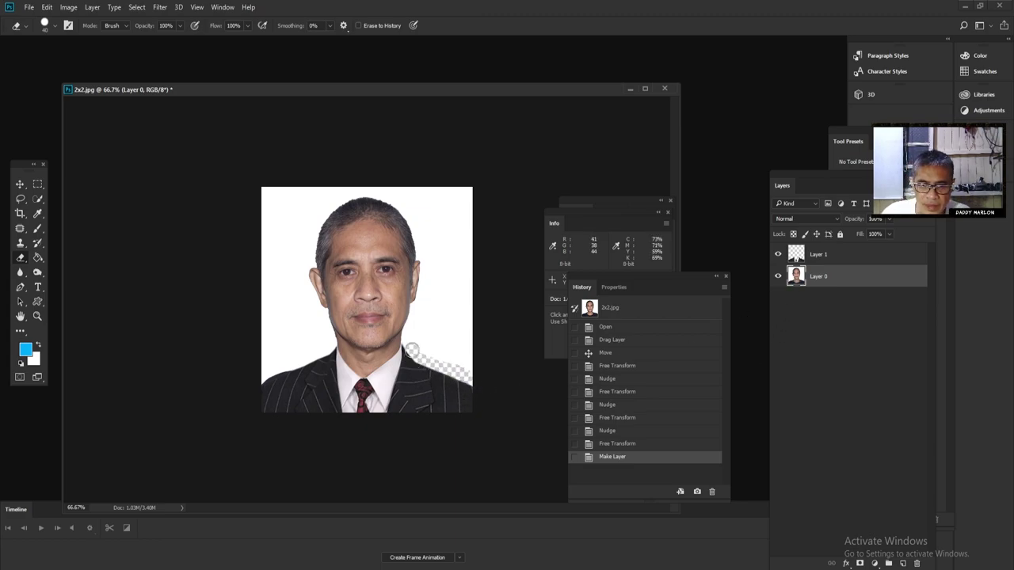
{"action": "left_click_drag", "start_coordinate": [409, 347], "coordinate": [493, 389]}
{"action": "mouse_move", "coordinate": [310, 355]}
{"action": "left_mouse_down"}
{"action": "mouse_move", "coordinate": [291, 386]}
{"action": "mouse_move", "coordinate": [328, 350]}
{"action": "mouse_move", "coordinate": [251, 388]}
{"action": "left_mouse_up"}
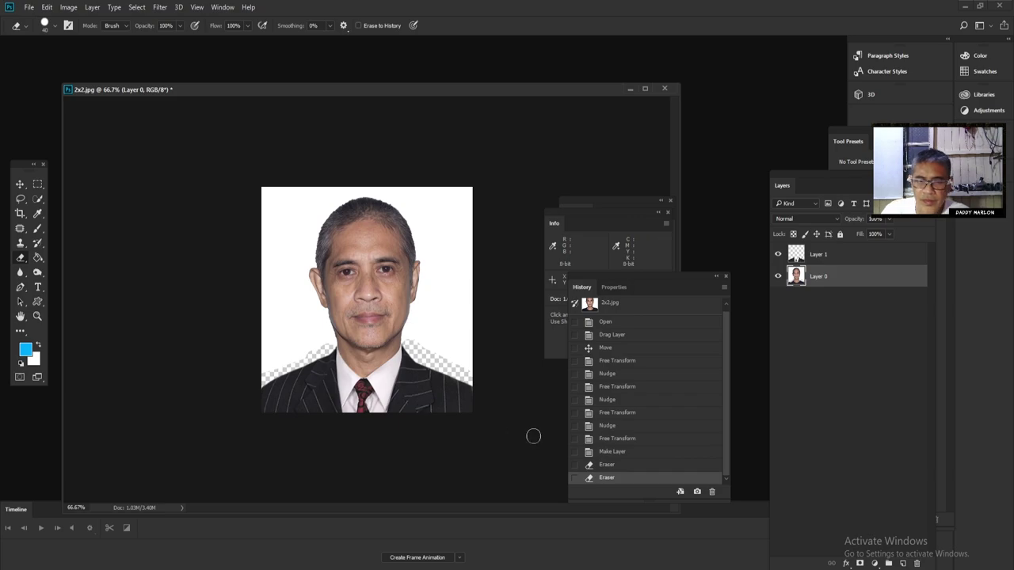
{"action": "left_click", "coordinate": [902, 564]}
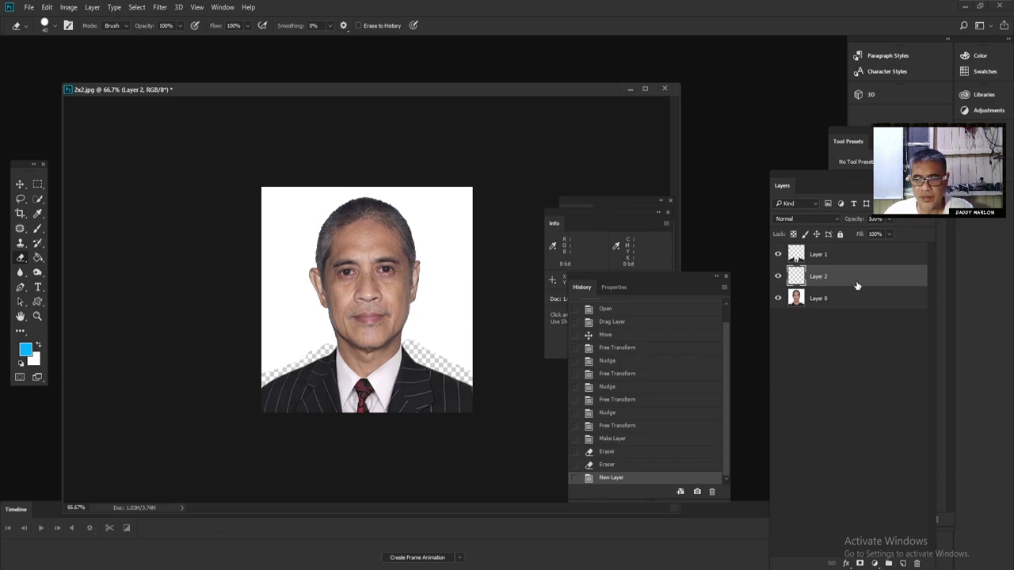
{"action": "key", "text": "ctrl+BackSpace"}
- Move the white layer below Layer 0 and zoom out to 33.3%
{"action": "left_click_drag", "start_coordinate": [857, 285], "coordinate": [863, 309]}
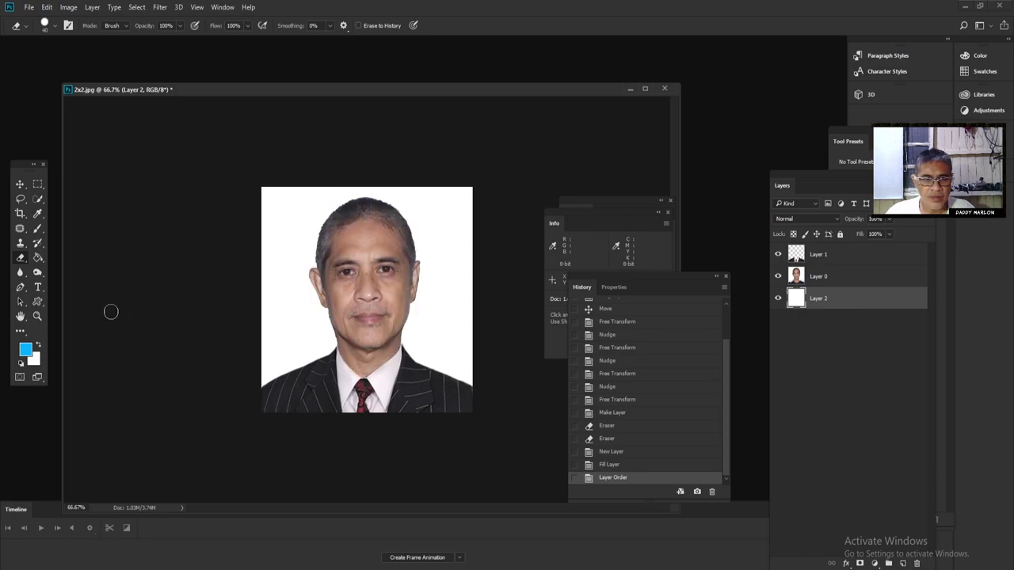
{"action": "left_click", "coordinate": [41, 313]}
{"action": "key", "text": "ctrl+minus"}
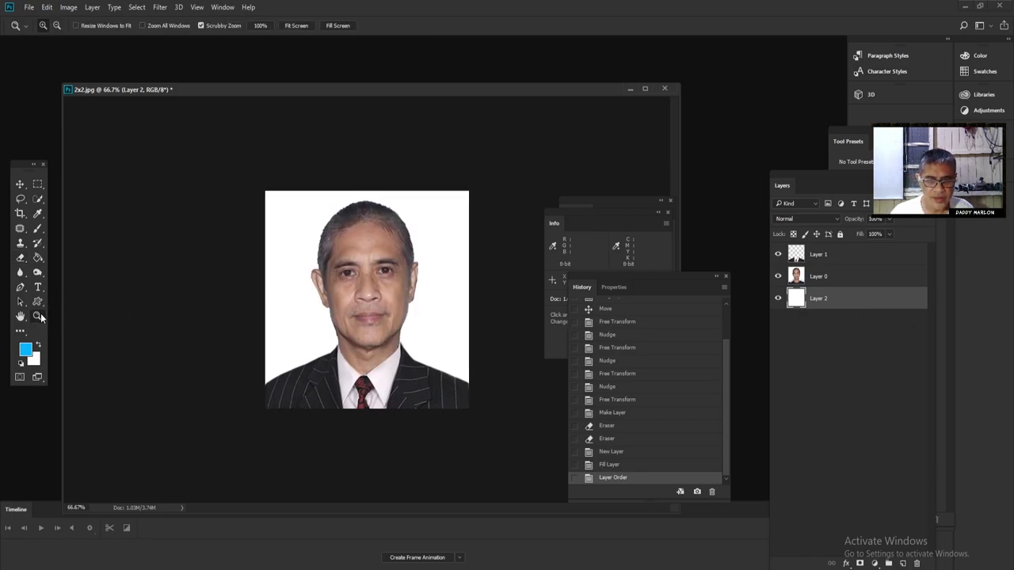
{"action": "key", "text": "ctrl+minus"}
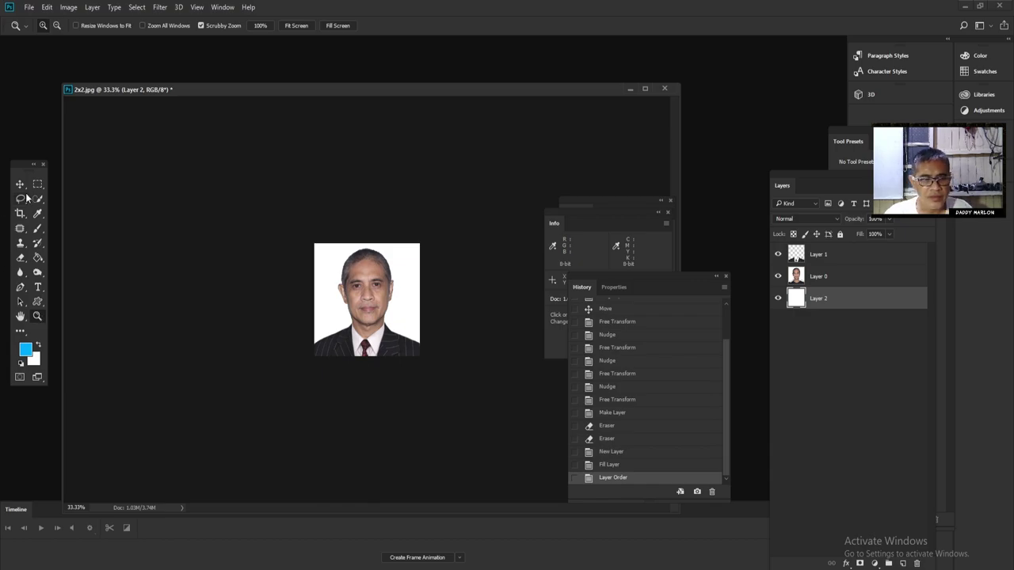
{"action": "key", "text": "v"}
- Enlarge Layer 1 to about 108% and nudge it up into place
{"action": "left_click", "coordinate": [393, 355]}
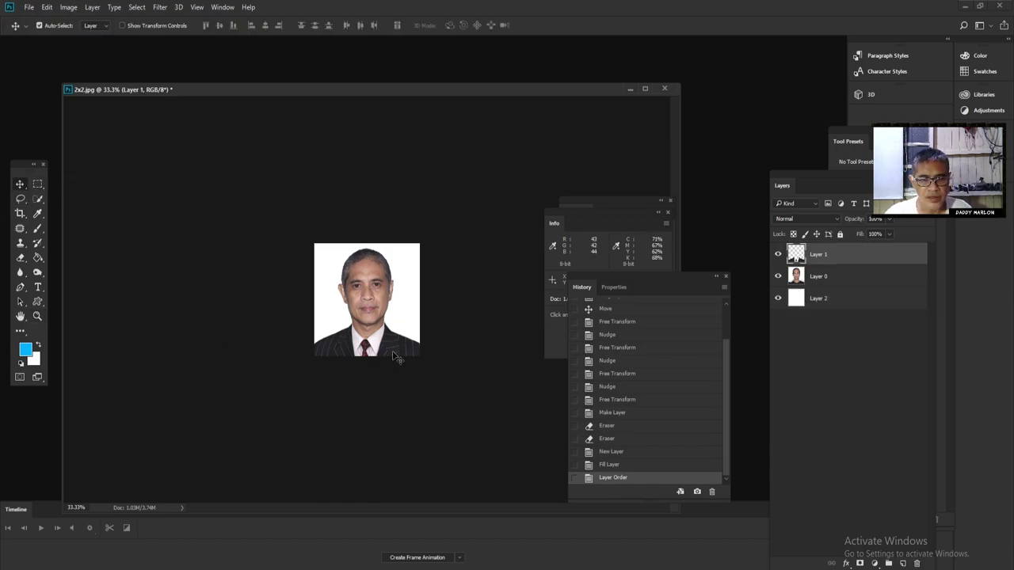
{"action": "key", "text": "ctrl+t"}
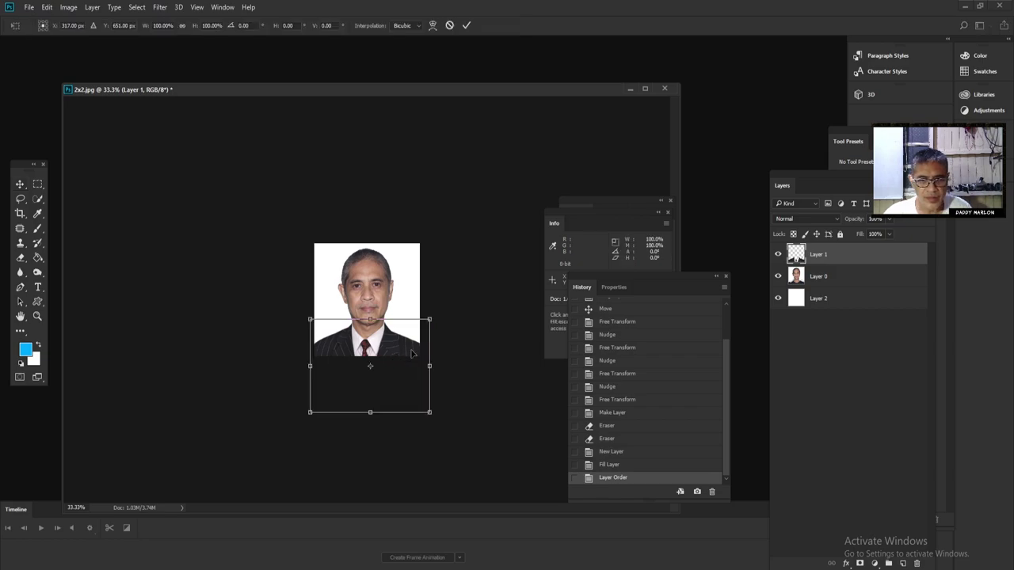
{"action": "left_click_drag", "start_coordinate": [429, 319], "coordinate": [435, 316]}
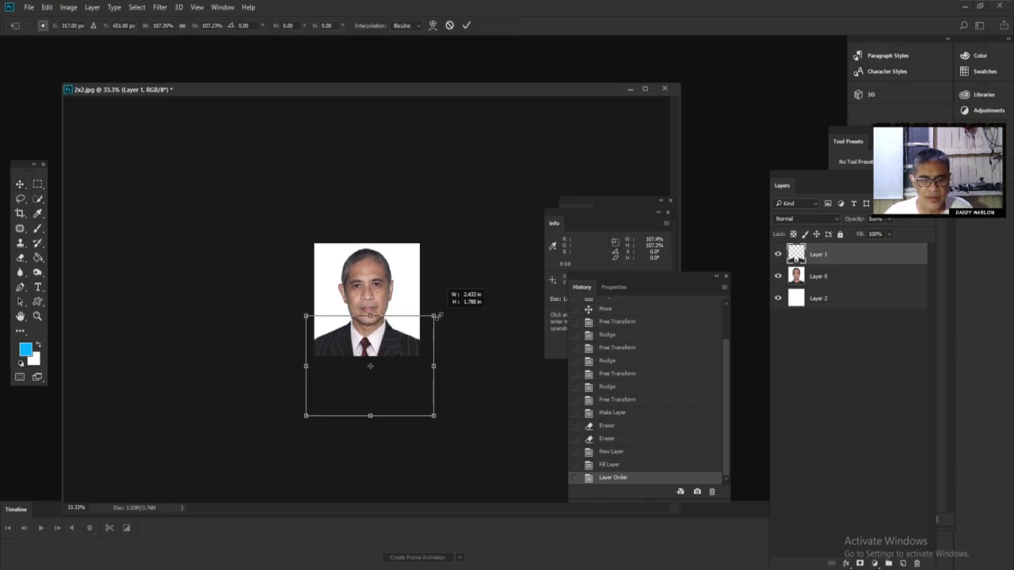
{"action": "key", "text": "Return"}
{"action": "key", "text": "Up"}
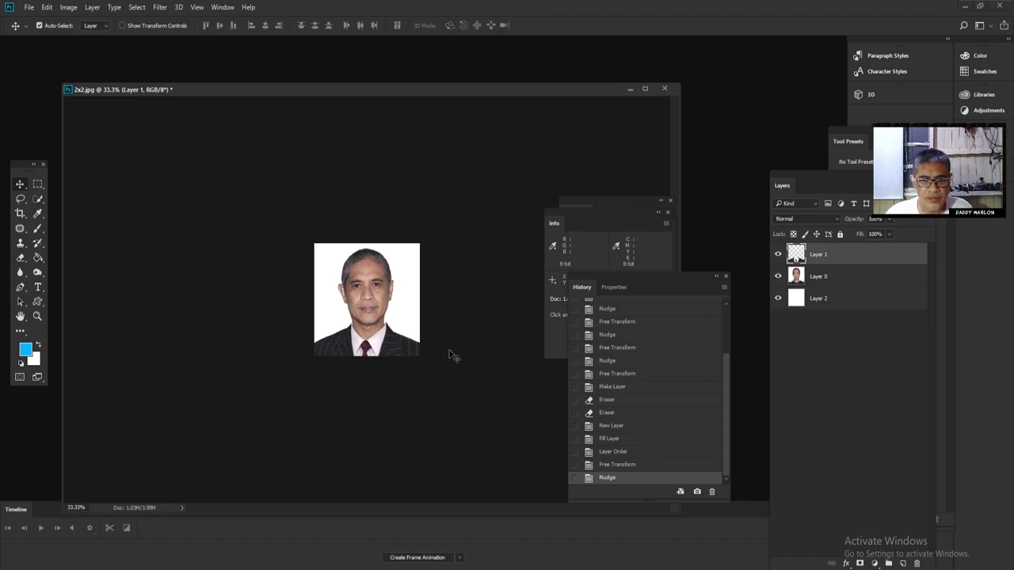
{"action": "key", "text": "ctrl"}
- Zoom in to 50% and start another transform on Layer 1
{"action": "key", "text": "ctrl+plus"}
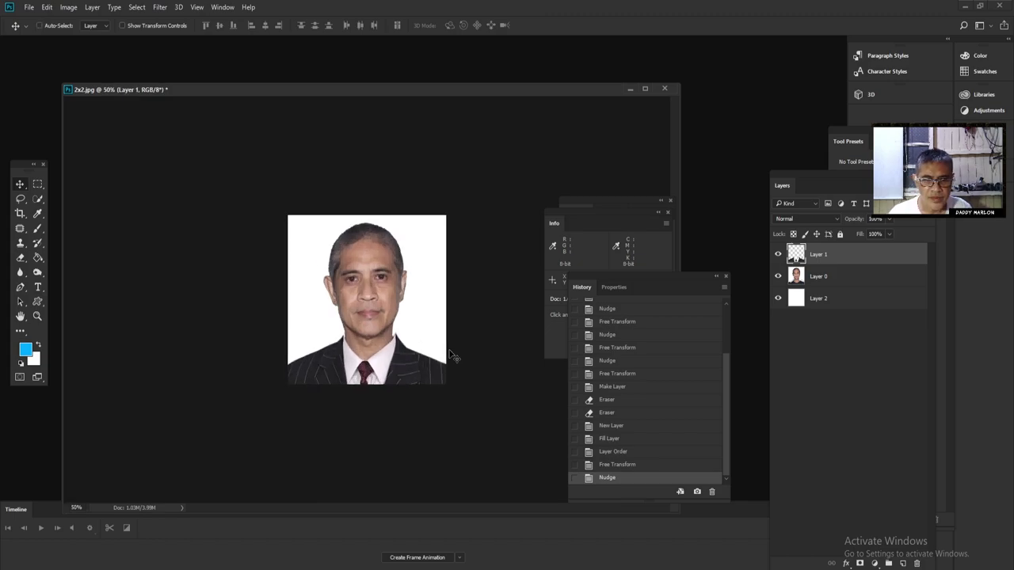
{"action": "key", "text": "ctrl+t"}
{"action": "right_click", "coordinate": [400, 369]}
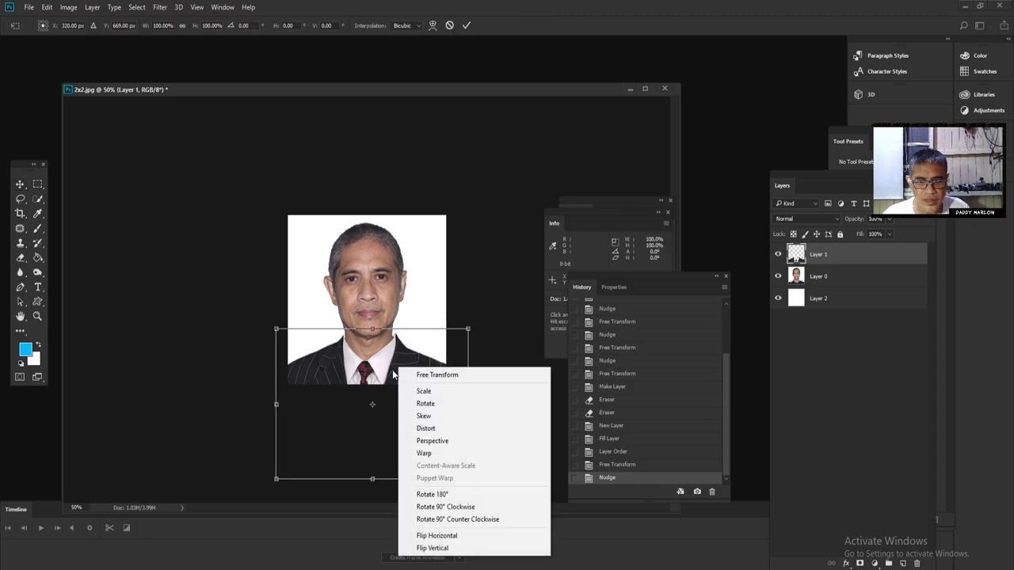
- Warp the top edge of the suit layer up toward the chin and commit it
{"action": "left_click", "coordinate": [425, 454]}
{"action": "left_click_drag", "start_coordinate": [405, 329], "coordinate": [352, 334]}
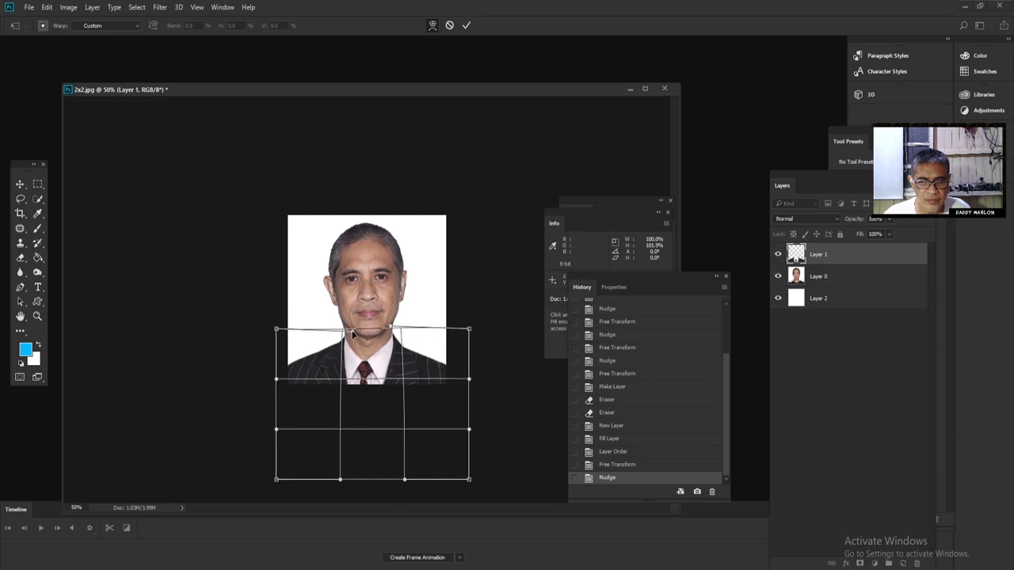
{"action": "key", "text": "Return"}
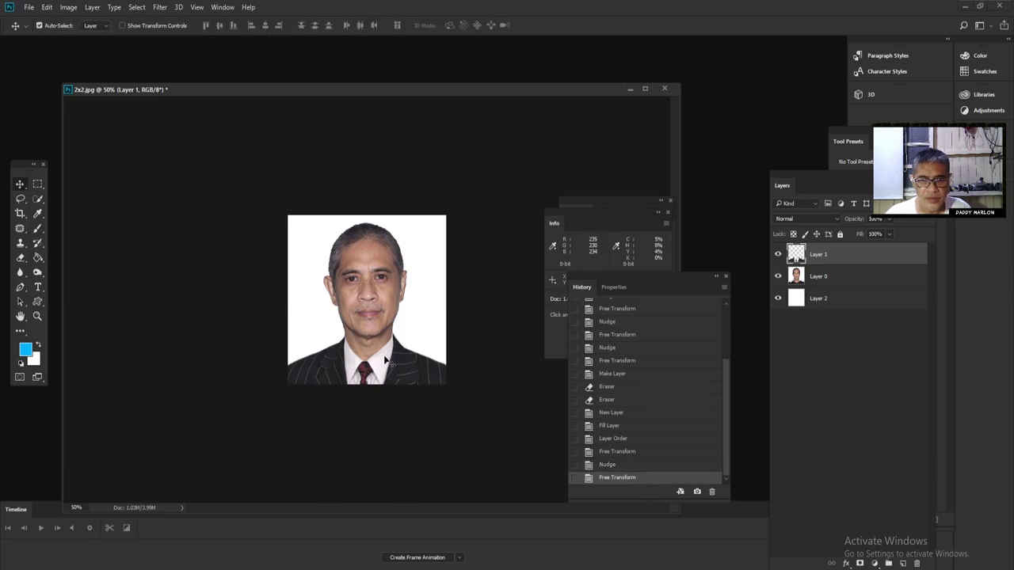
- At 100% zoom, warp Layer 1's top edge again to raise the suit slightly
{"action": "key", "text": "ctrl+plus"}
{"action": "key", "text": "ctrl+plus"}
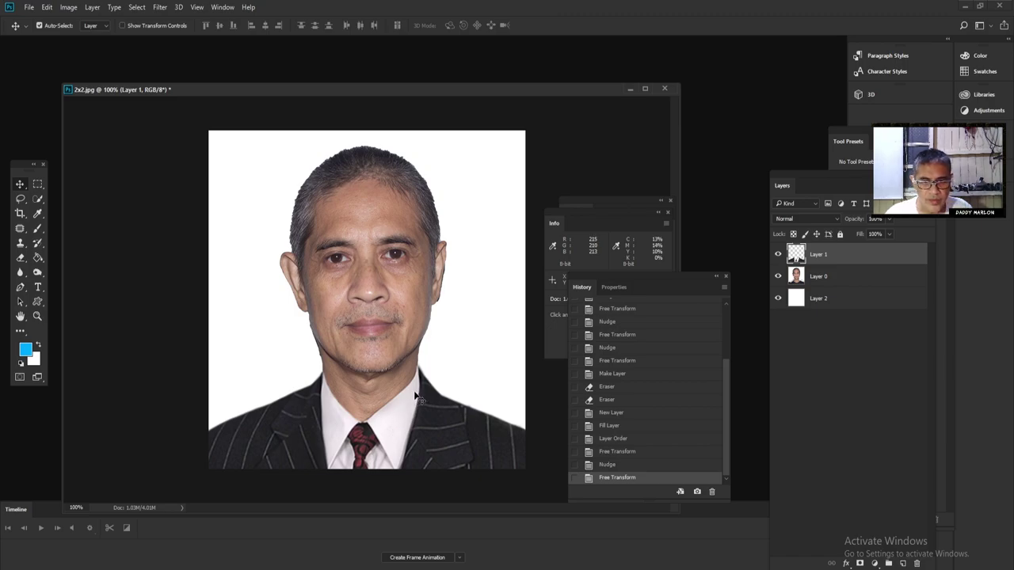
{"action": "key", "text": "ctrl+t"}
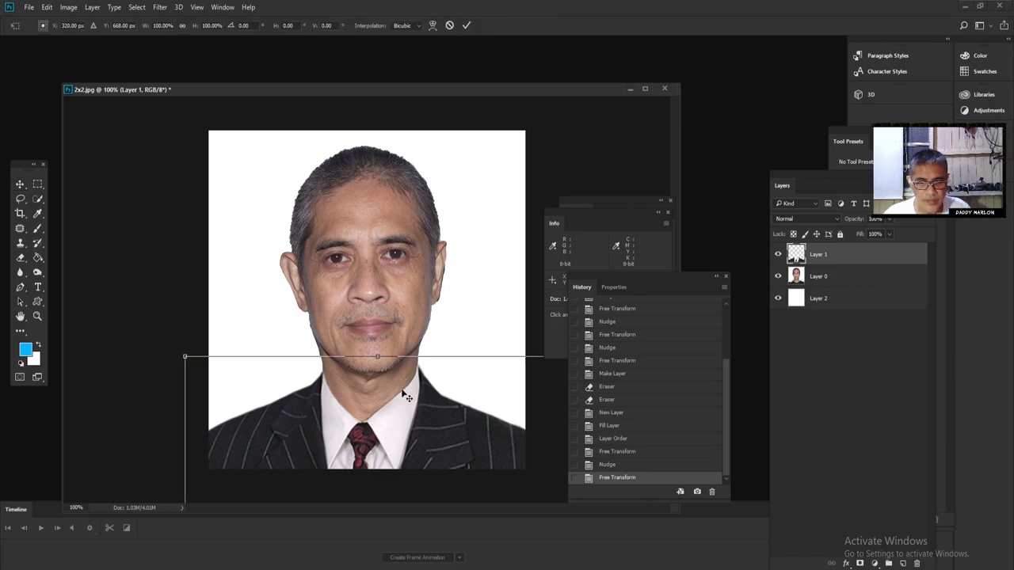
{"action": "right_click", "coordinate": [403, 391]}
{"action": "left_click", "coordinate": [440, 477]}
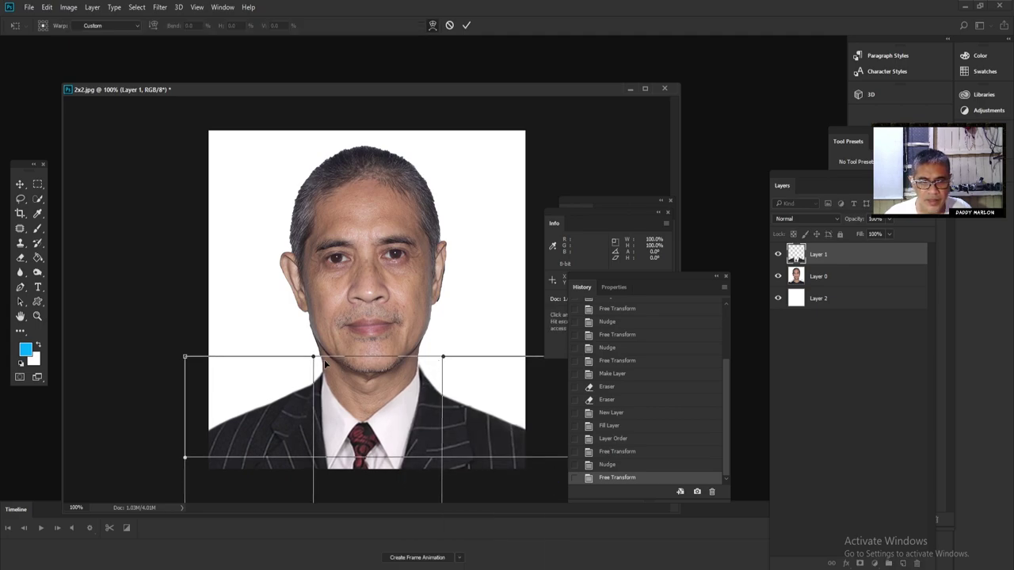
{"action": "left_click_drag", "start_coordinate": [314, 359], "coordinate": [313, 357]}
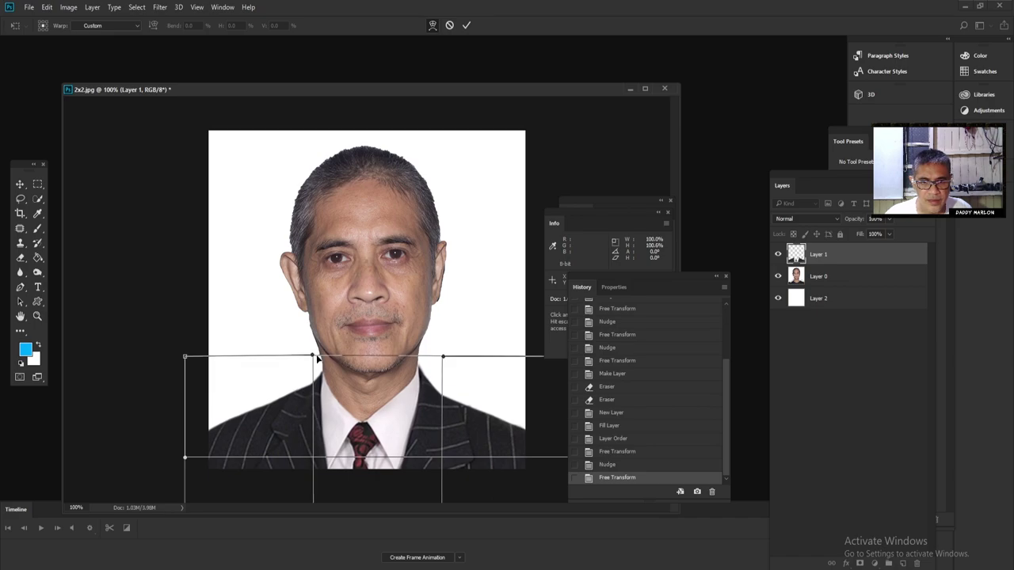
{"action": "key", "text": "Return"}
- Zoom the 2x2.jpg photo out to 25% and reposition its window
{"action": "key", "text": "v"}
{"action": "key", "text": "ctrl+minus"}
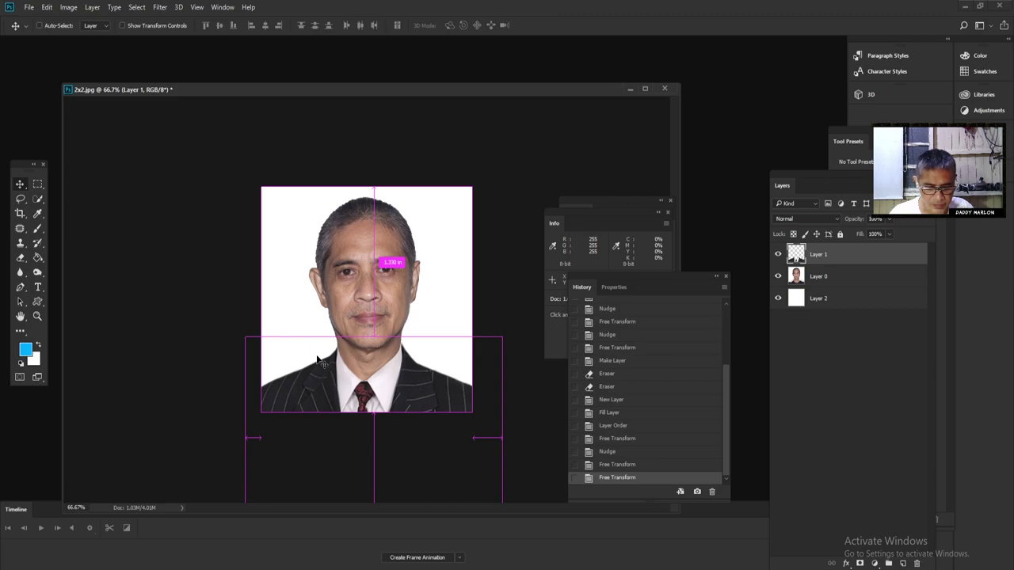
{"action": "key", "text": "ctrl+minus"}
{"action": "key", "text": "ctrl+minus"}
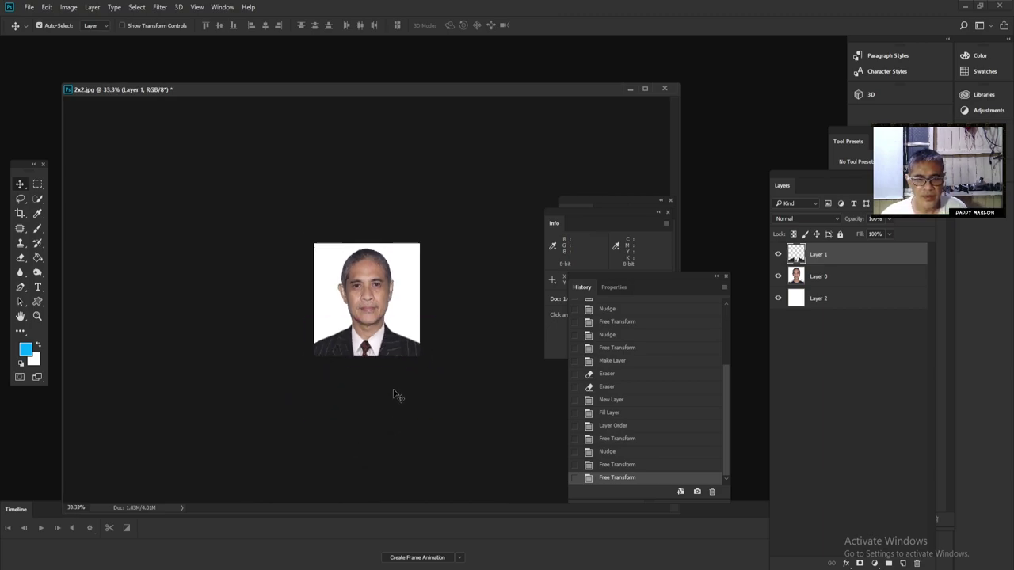
{"action": "key", "text": "ctrl+minus"}
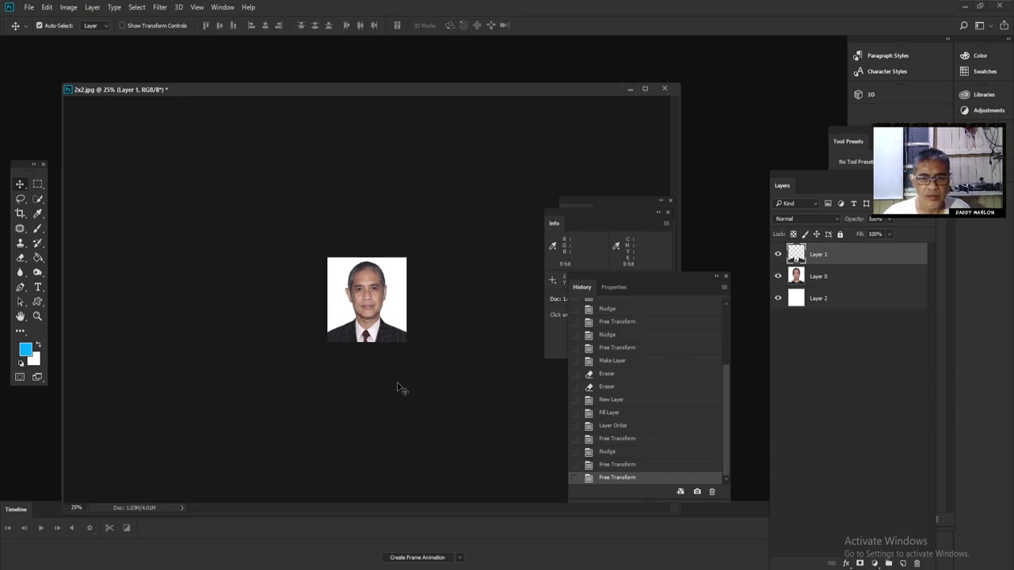
{"action": "left_click_drag", "start_coordinate": [436, 89], "coordinate": [383, 109]}
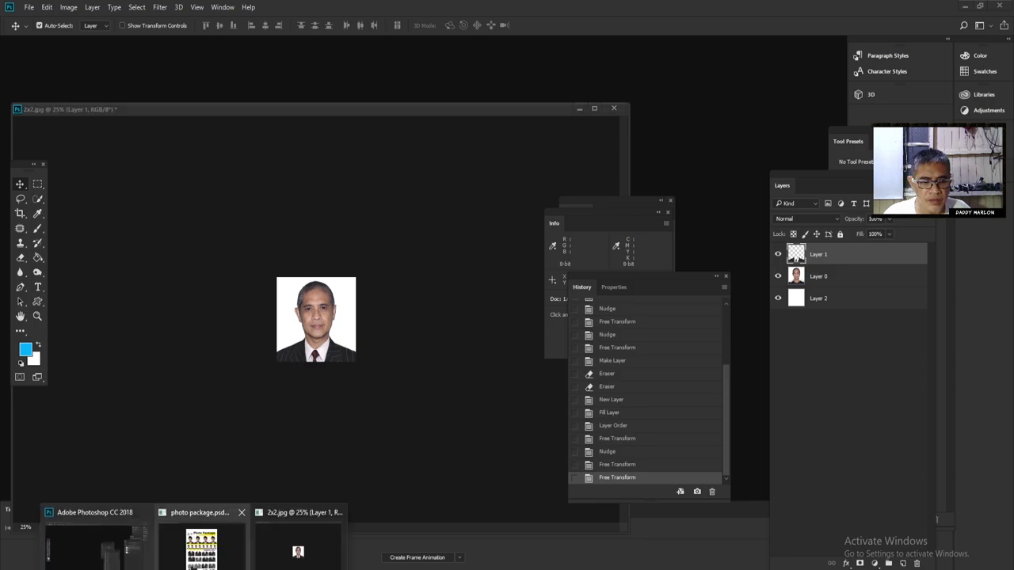
{"action": "left_click", "coordinate": [201, 539]}
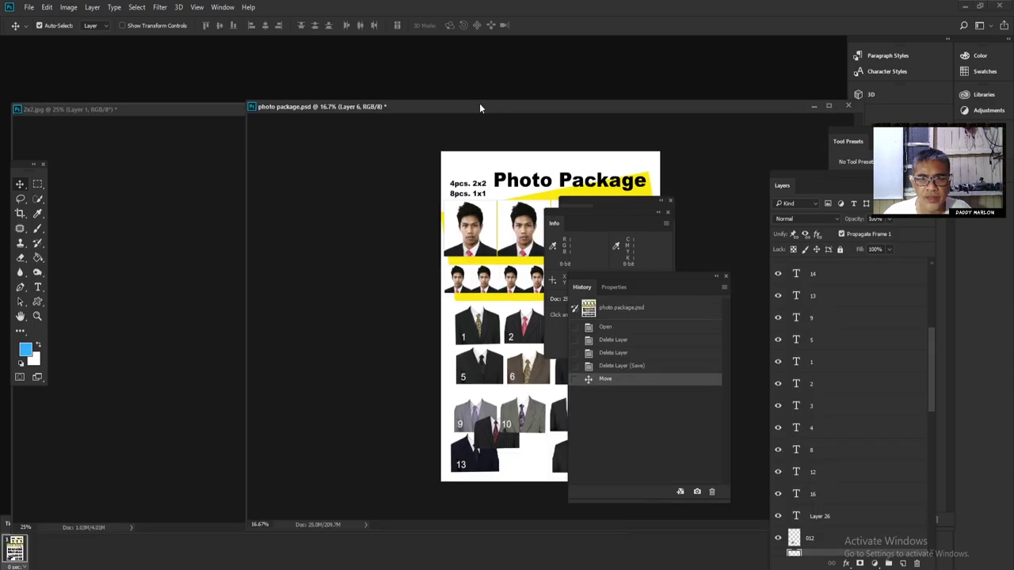
{"action": "mouse_move", "coordinate": [479, 106]}
{"action": "left_mouse_down"}
{"action": "mouse_move", "coordinate": [148, 133]}
{"action": "mouse_move", "coordinate": [380, 108]}
{"action": "left_mouse_up"}
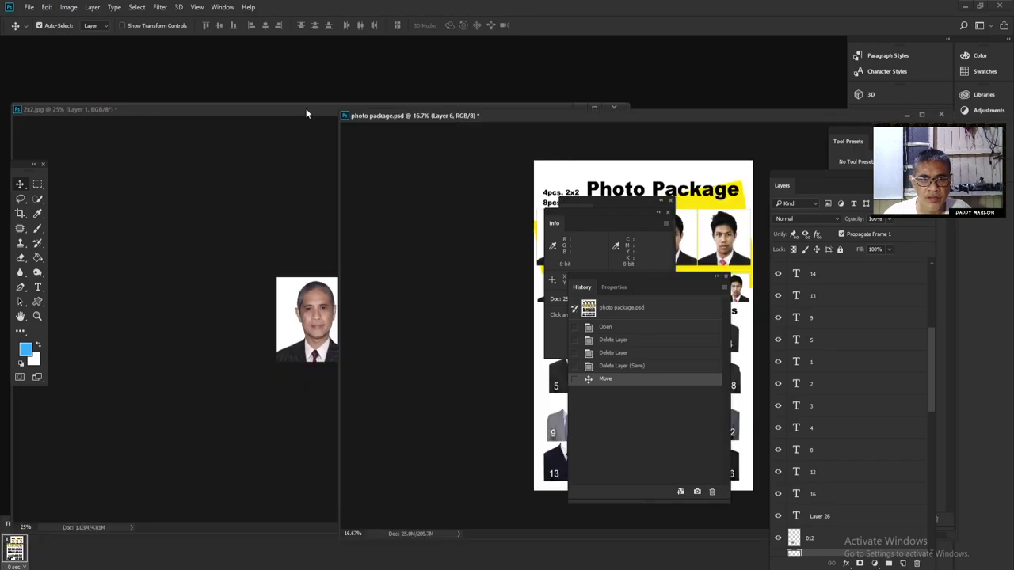
{"action": "left_click_drag", "start_coordinate": [559, 115], "coordinate": [427, 98]}
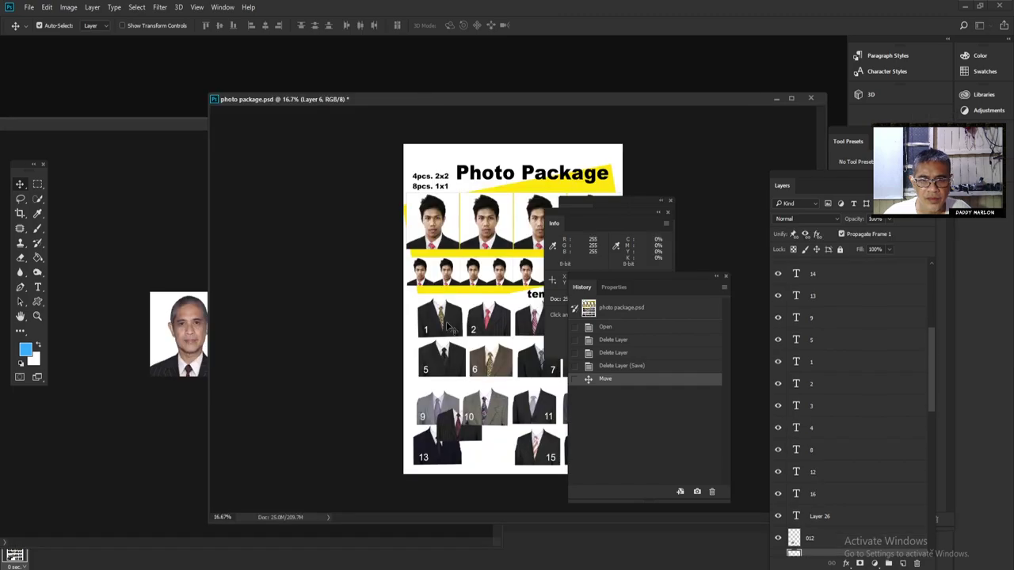
{"action": "scroll", "coordinate": [447, 325], "scroll_direction": "up", "scroll_amount": 1}
{"action": "scroll", "coordinate": [445, 330], "scroll_direction": "up", "scroll_amount": 1}
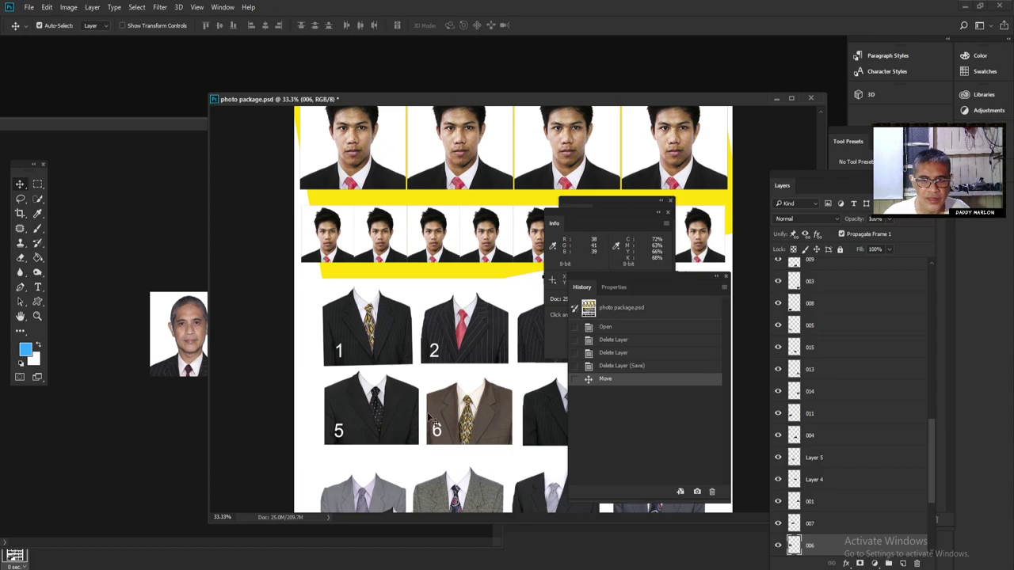
{"action": "scroll", "coordinate": [434, 428], "scroll_direction": "down", "scroll_amount": 1}
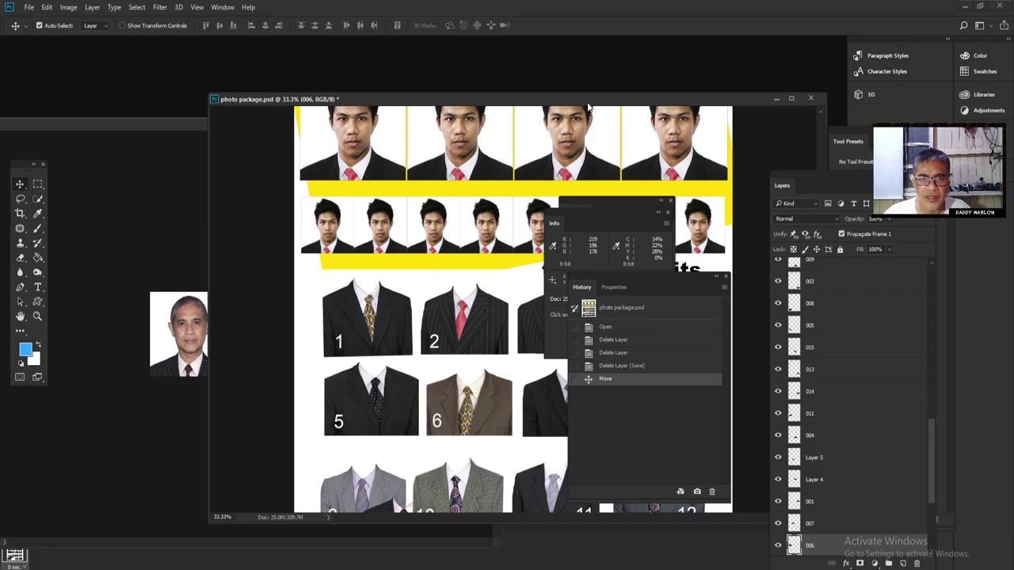
{"action": "left_click_drag", "start_coordinate": [588, 101], "coordinate": [437, 87]}
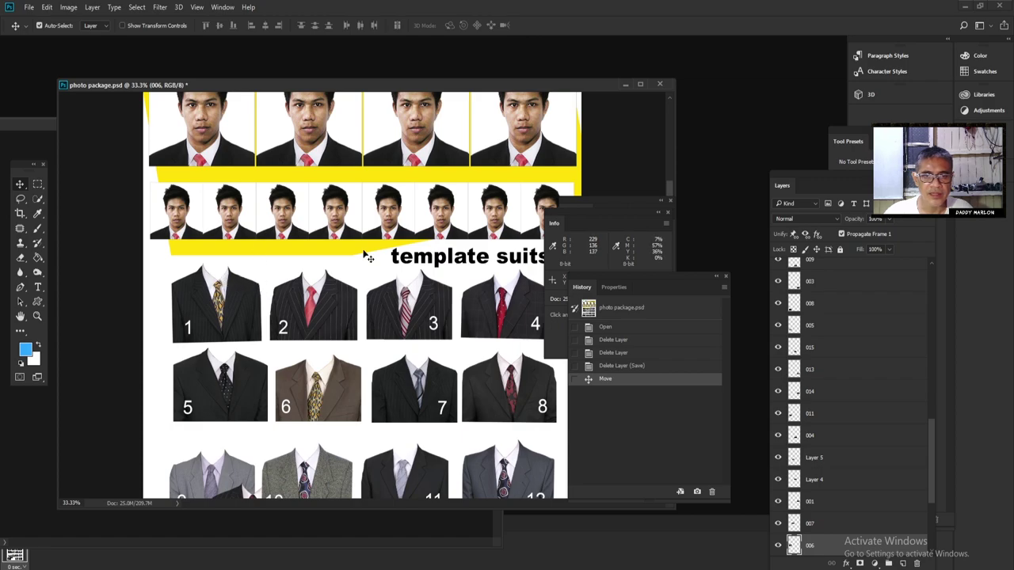
{"action": "left_click", "coordinate": [37, 316]}
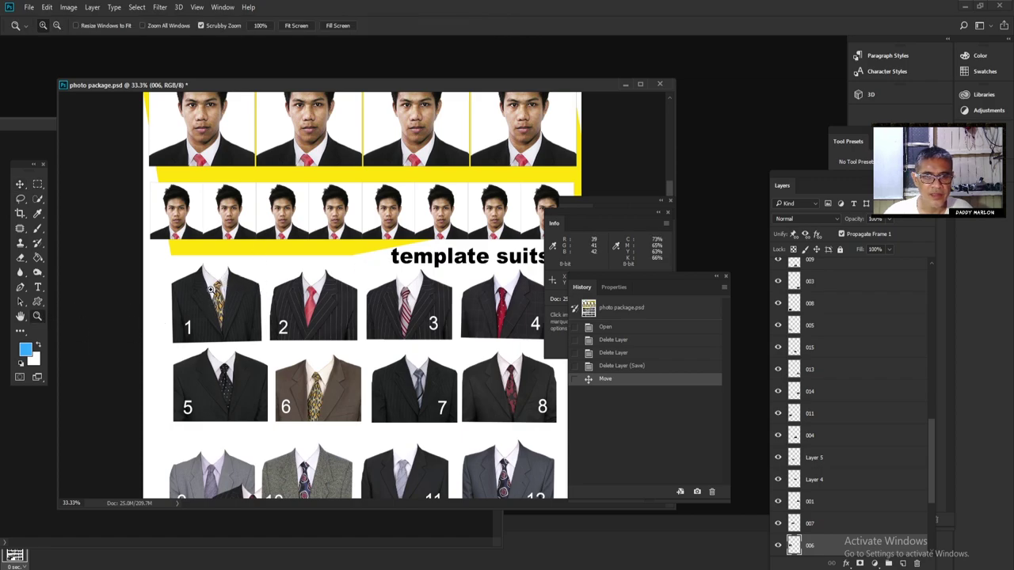
{"action": "left_click_drag", "start_coordinate": [221, 289], "coordinate": [249, 273]}
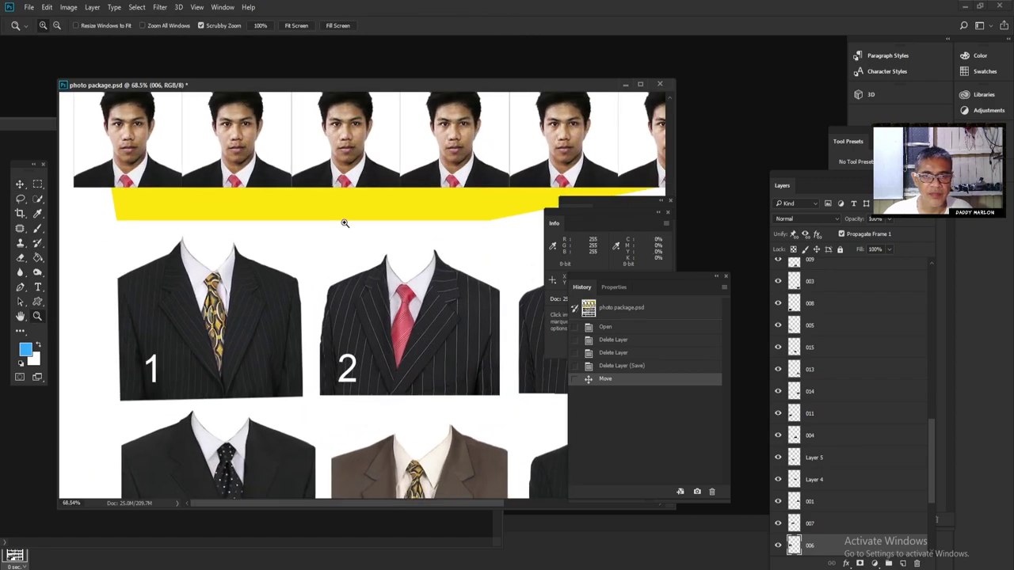
{"action": "left_click", "coordinate": [625, 84]}
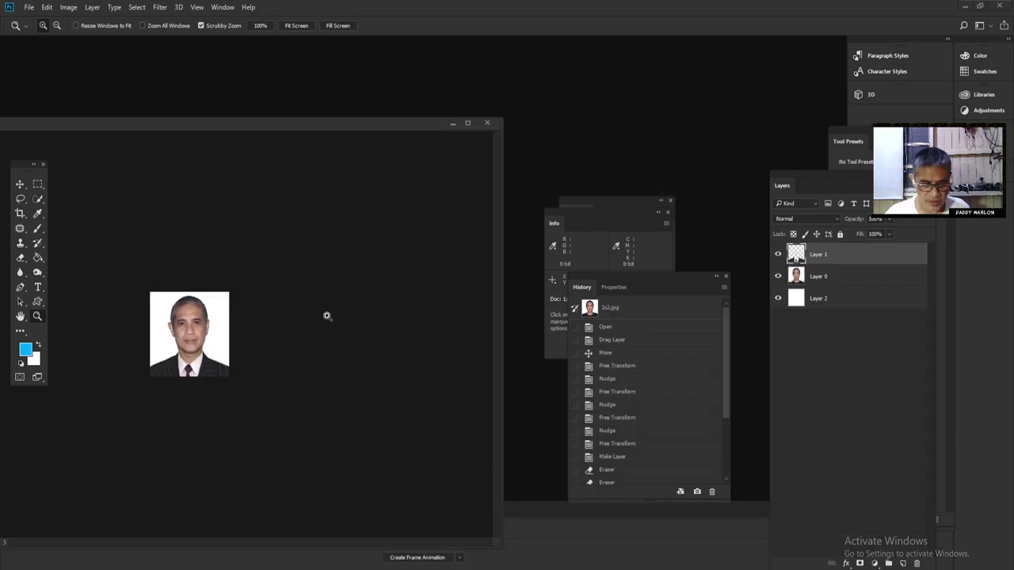
- Create a blank white A4 document (210 × 297 mm, 300 ppi) from the Recent presets
{"action": "key", "text": "ctrl+minus"}
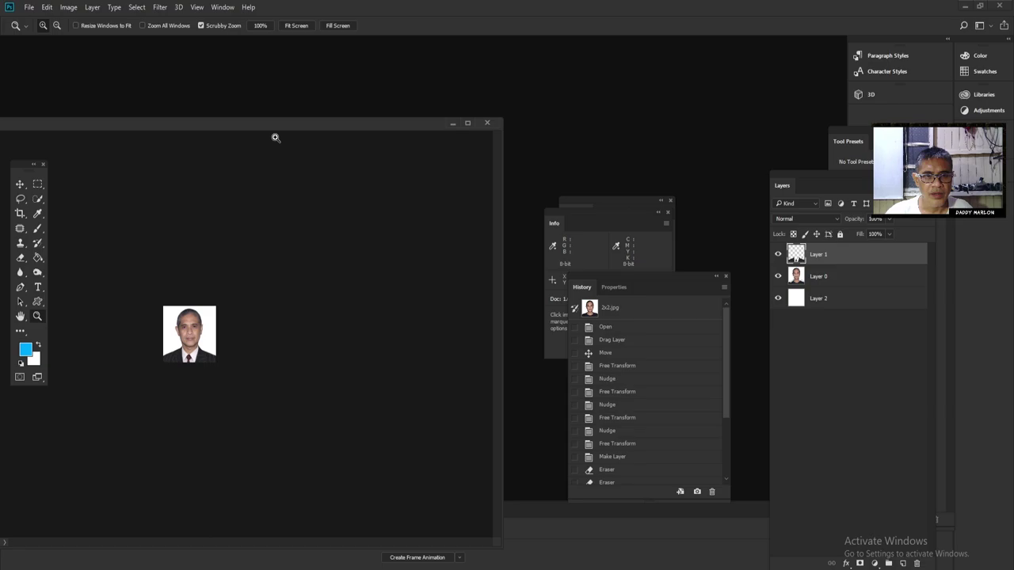
{"action": "left_click_drag", "start_coordinate": [276, 123], "coordinate": [536, 124]}
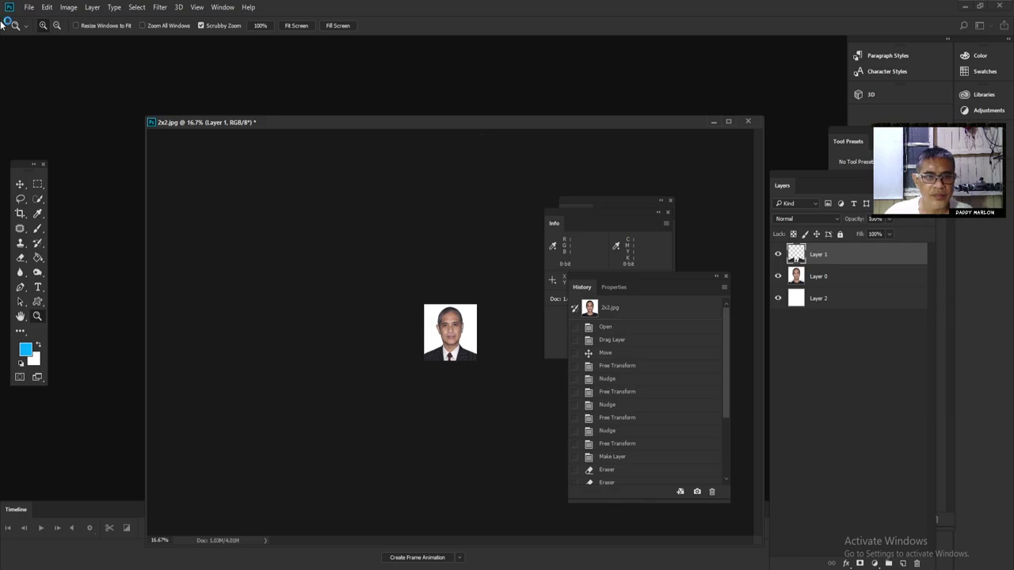
{"action": "key", "text": "ctrl+n"}
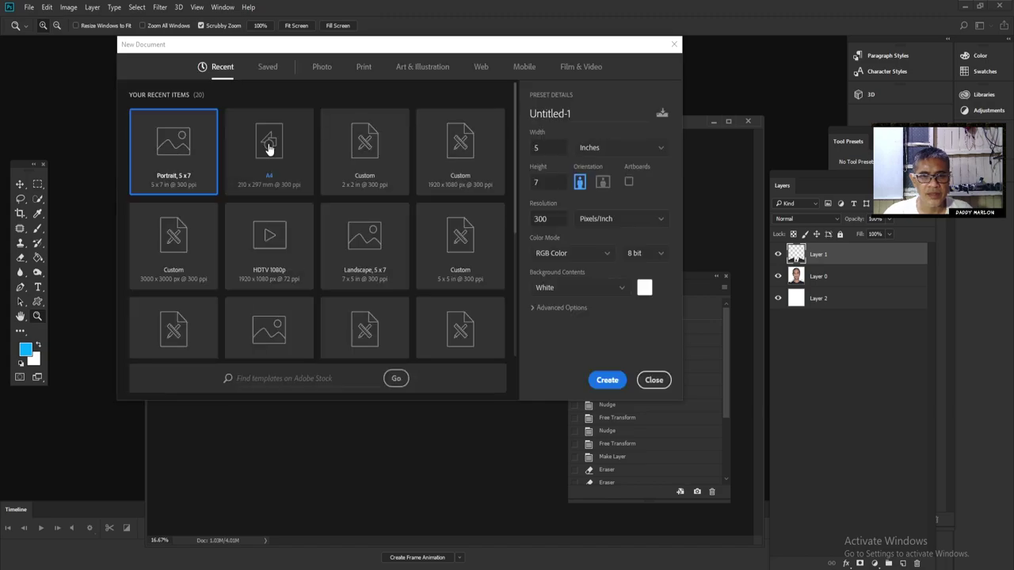
{"action": "left_click", "coordinate": [269, 149]}
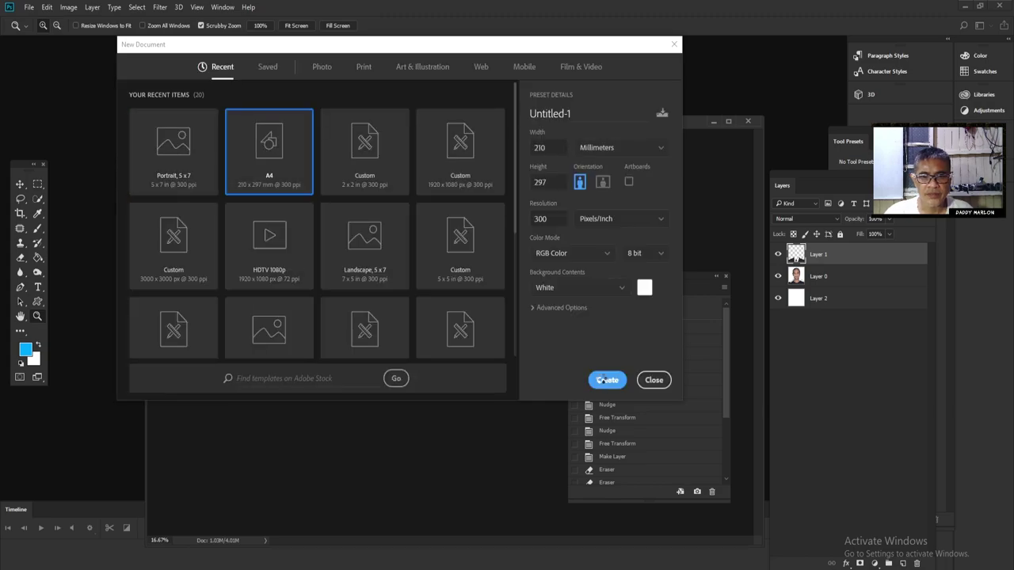
{"action": "left_click", "coordinate": [604, 380]}
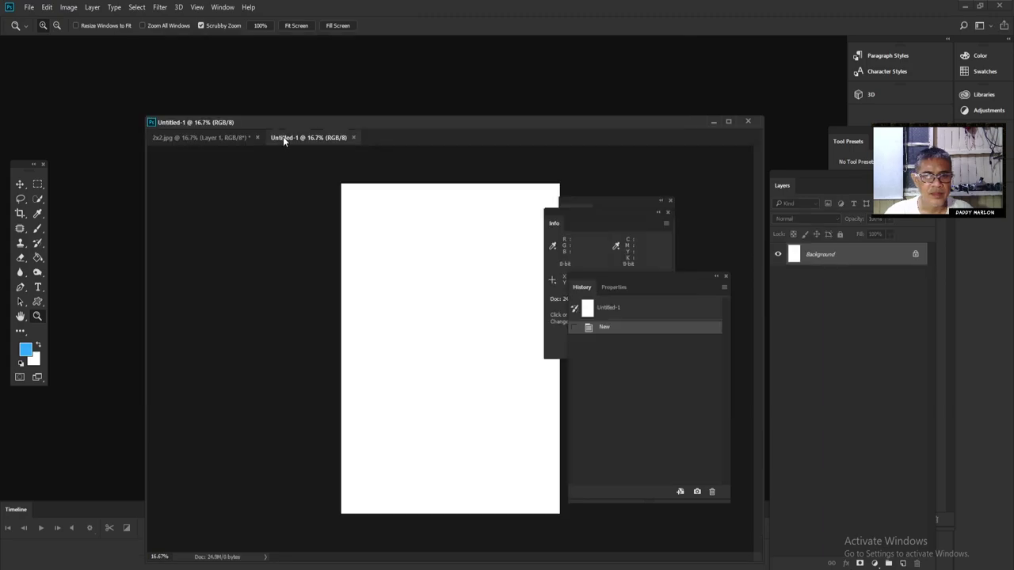
{"action": "left_click_drag", "start_coordinate": [283, 137], "coordinate": [454, 348]}
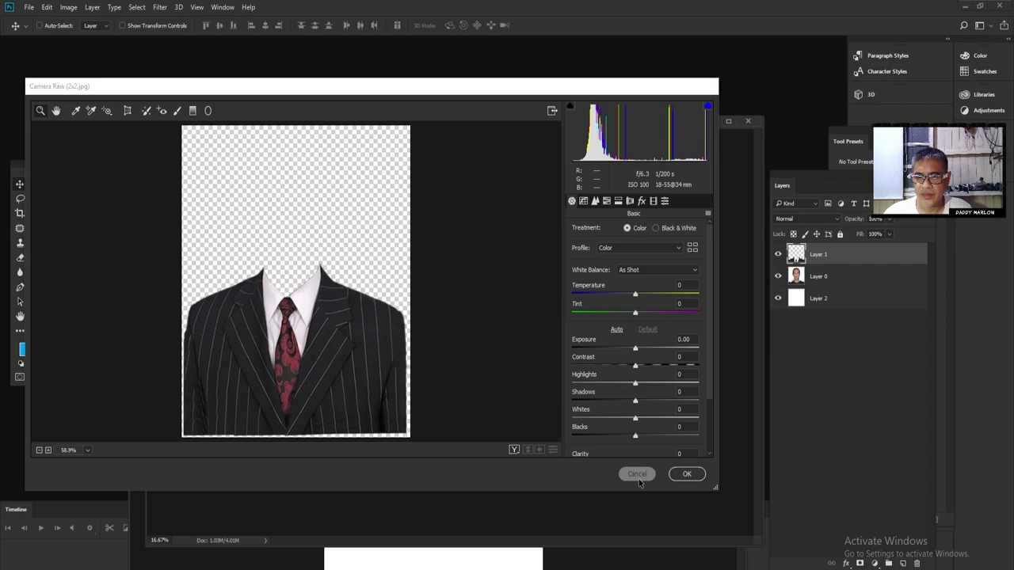
- Cancel Camera Raw and merge the 2x2 photo's visible layers into one Layer 1
{"action": "left_click", "coordinate": [638, 474]}
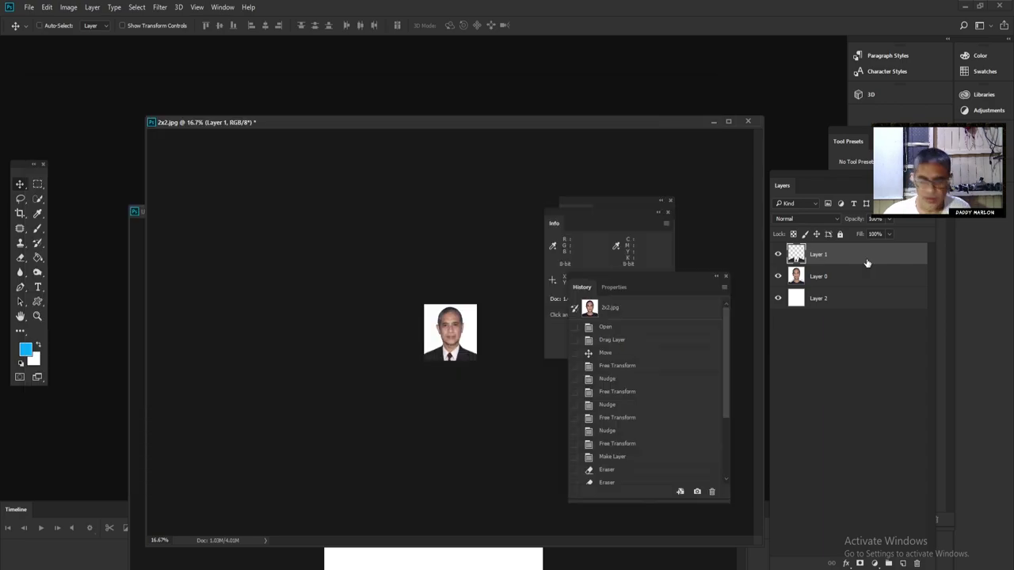
{"action": "key", "text": "ctrl+shift+e"}
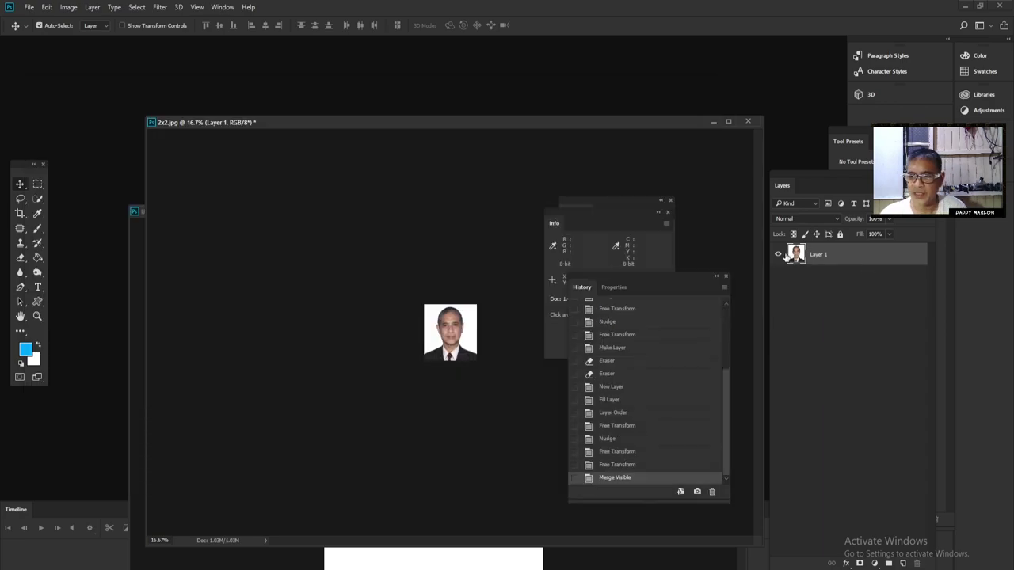
{"action": "left_click", "coordinate": [779, 254]}
{"action": "left_click", "coordinate": [779, 254]}
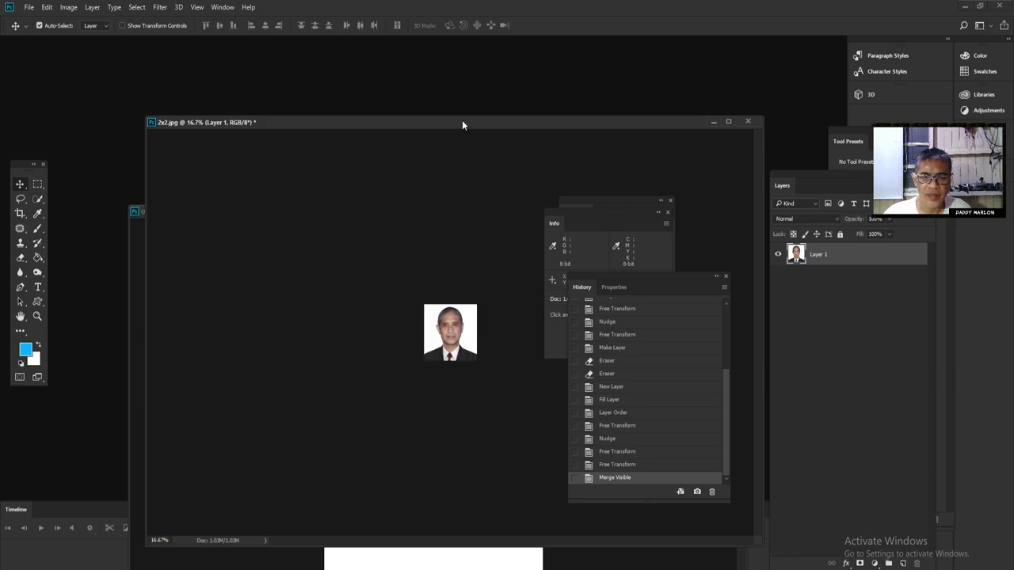
{"action": "left_click_drag", "start_coordinate": [461, 120], "coordinate": [442, 93]}
{"action": "key", "text": "ctrl+a"}
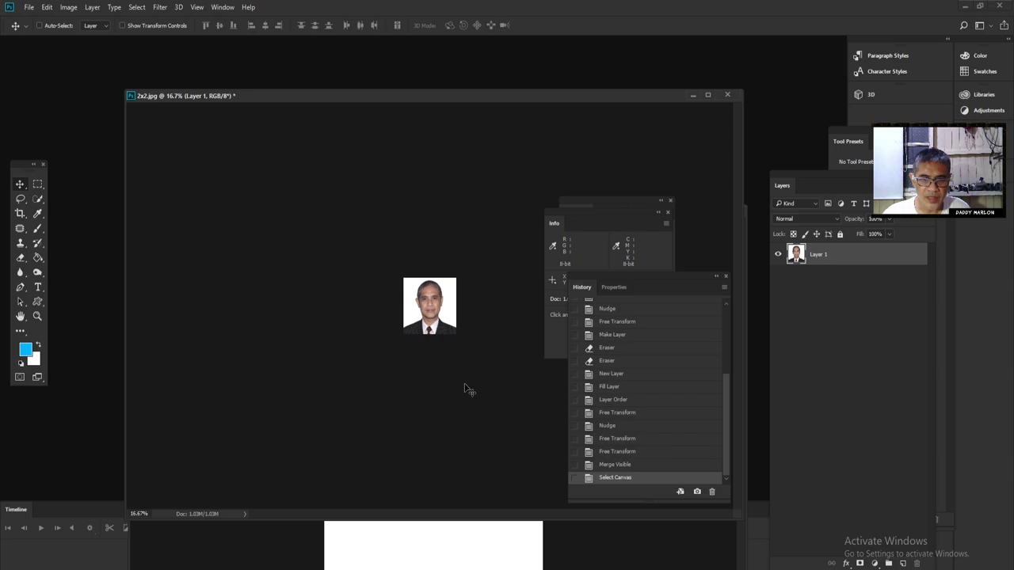
- Stroke the selected 2x2 photo with a thin dark grey (282828) border
{"action": "left_click", "coordinate": [49, 7]}
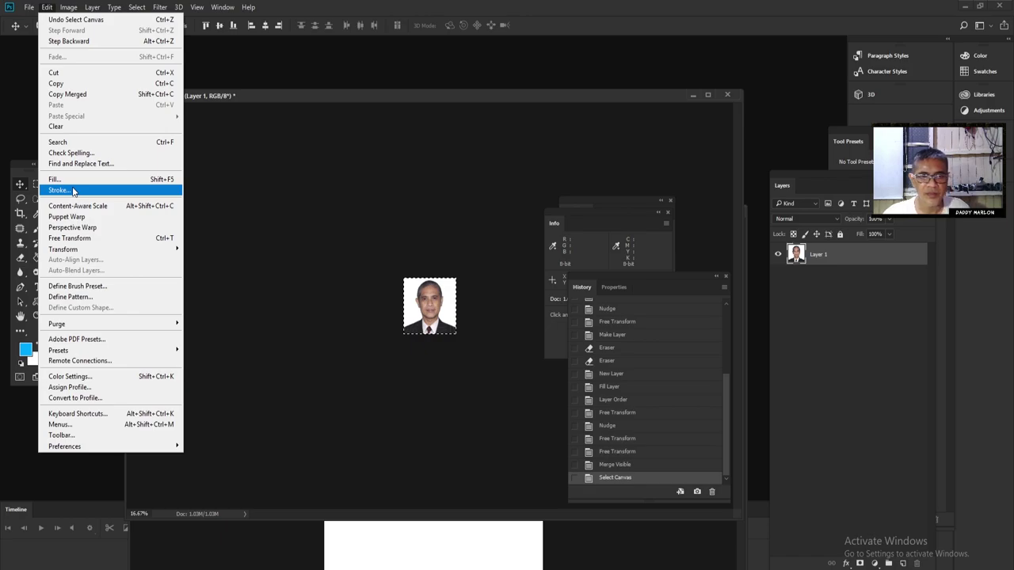
{"action": "left_click", "coordinate": [72, 191]}
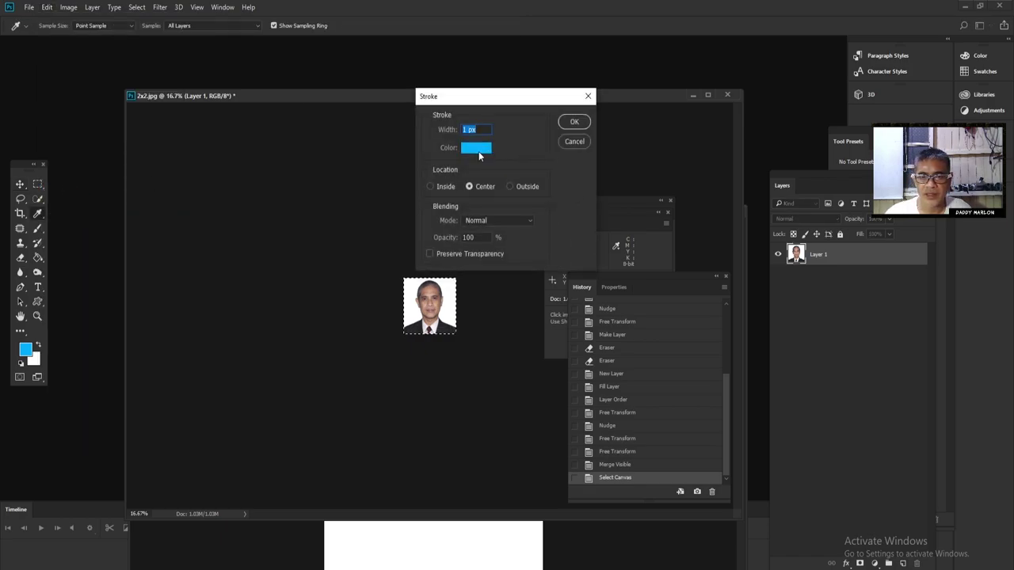
{"action": "left_click", "coordinate": [476, 148]}
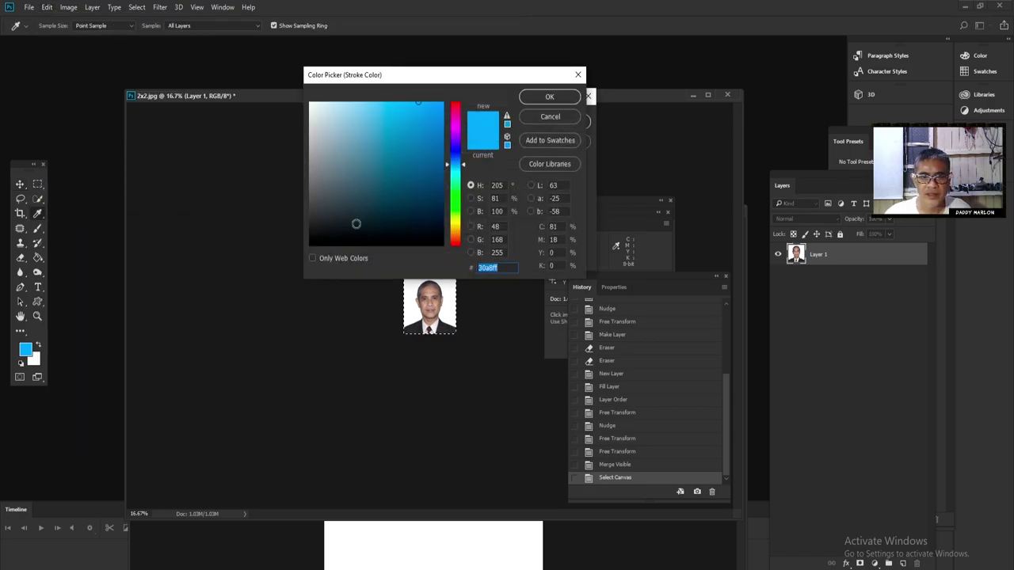
{"action": "left_click", "coordinate": [563, 97]}
{"action": "key", "text": "Return"}
- Deselect and drag the bordered photo onto the A4 page
{"action": "key", "text": "v"}
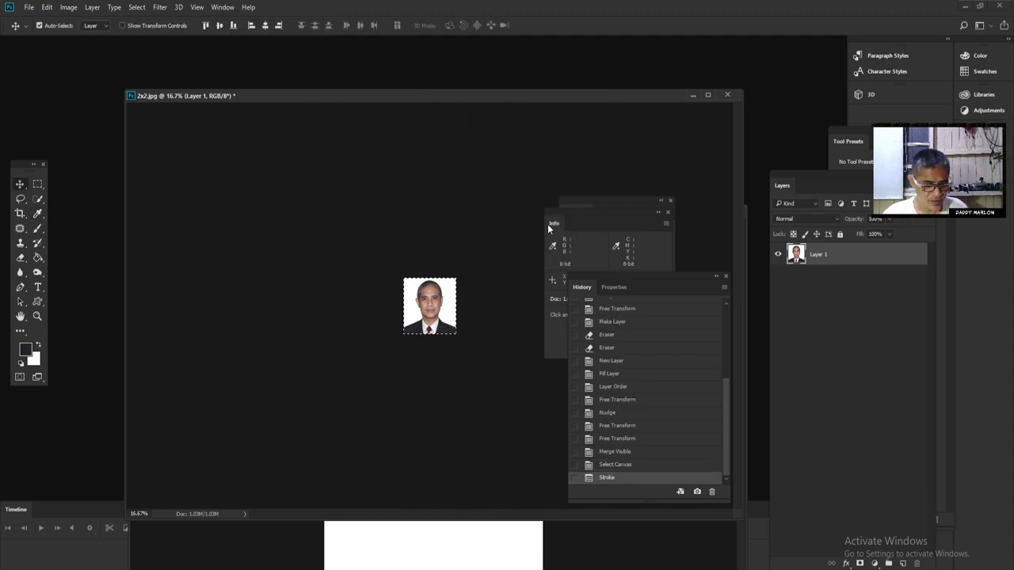
{"action": "key", "text": "ctrl+d"}
{"action": "mouse_move", "coordinate": [471, 362]}
{"action": "left_mouse_down"}
{"action": "mouse_move", "coordinate": [446, 549]}
{"action": "mouse_move", "coordinate": [373, 305]}
{"action": "mouse_move", "coordinate": [435, 315]}
{"action": "left_mouse_up"}
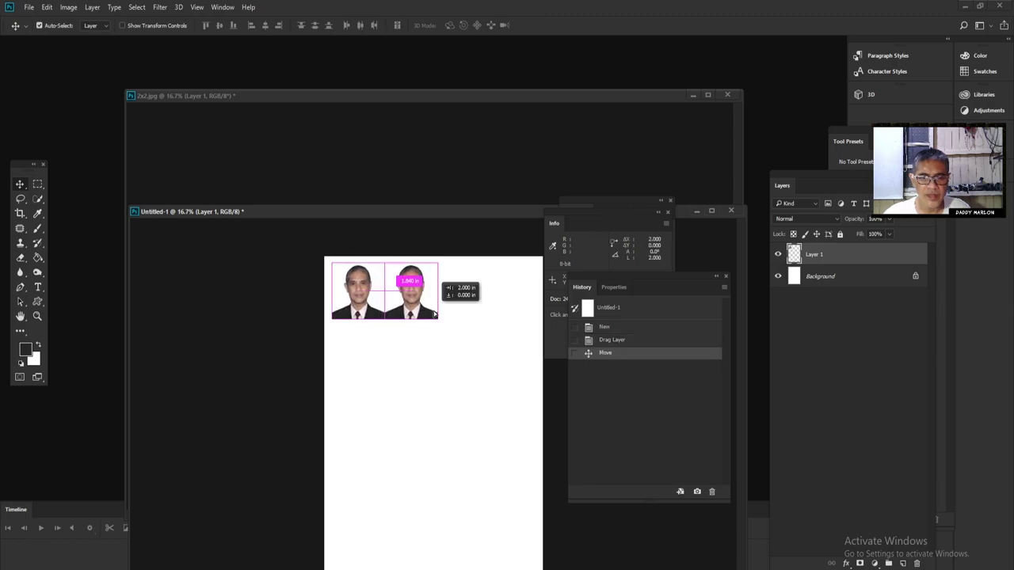
- Tile four bordered photo copies in a row along the A4 page's top, nudging the strip left
{"action": "mouse_move", "coordinate": [426, 306]}
{"action": "left_mouse_down"}
{"action": "mouse_move", "coordinate": [527, 317]}
{"action": "mouse_move", "coordinate": [523, 327]}
{"action": "left_mouse_up"}
{"action": "key", "text": "ctrl+z"}
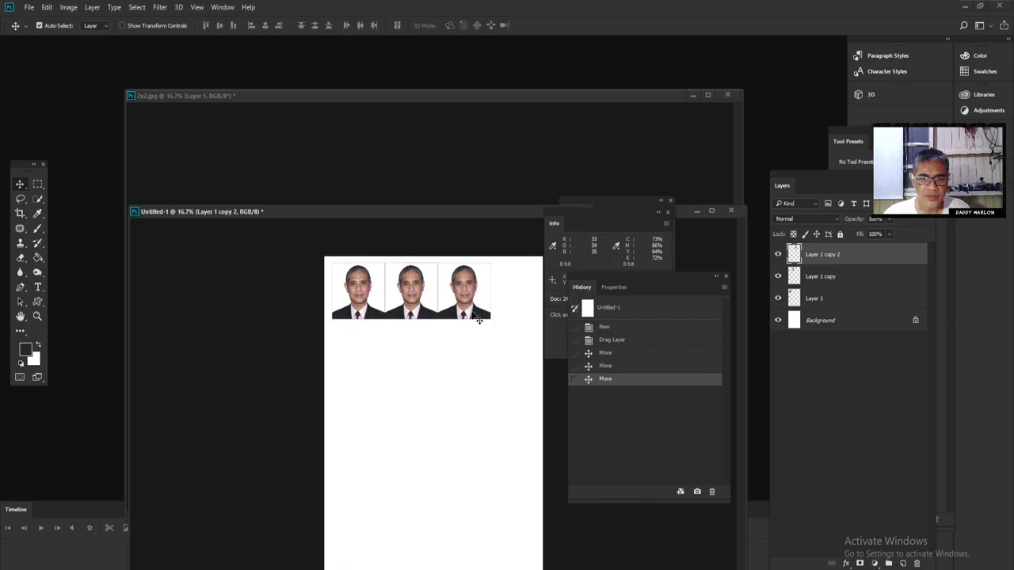
{"action": "left_click_drag", "start_coordinate": [473, 311], "coordinate": [525, 314]}
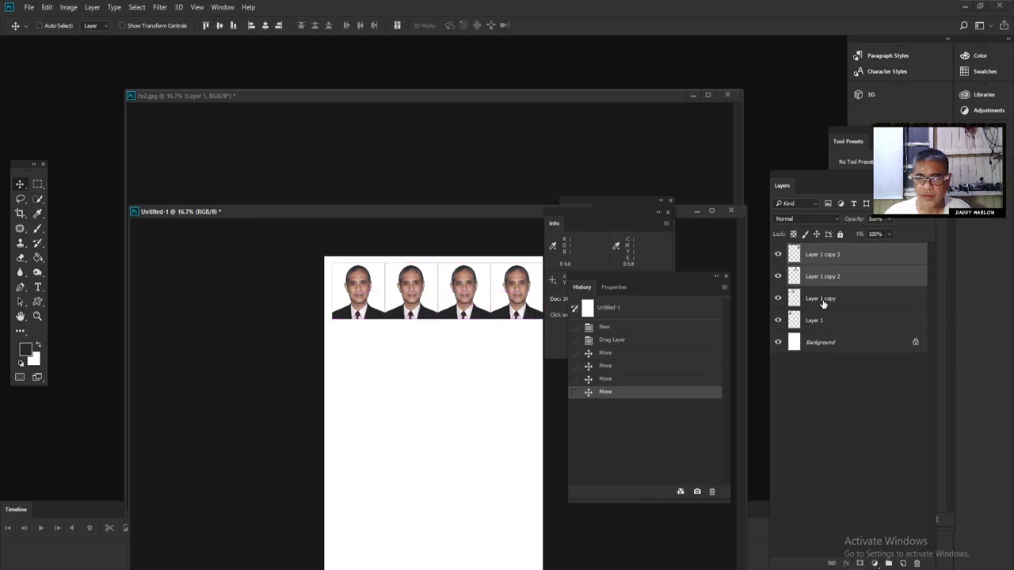
{"action": "left_click", "coordinate": [828, 320], "text": "shift"}
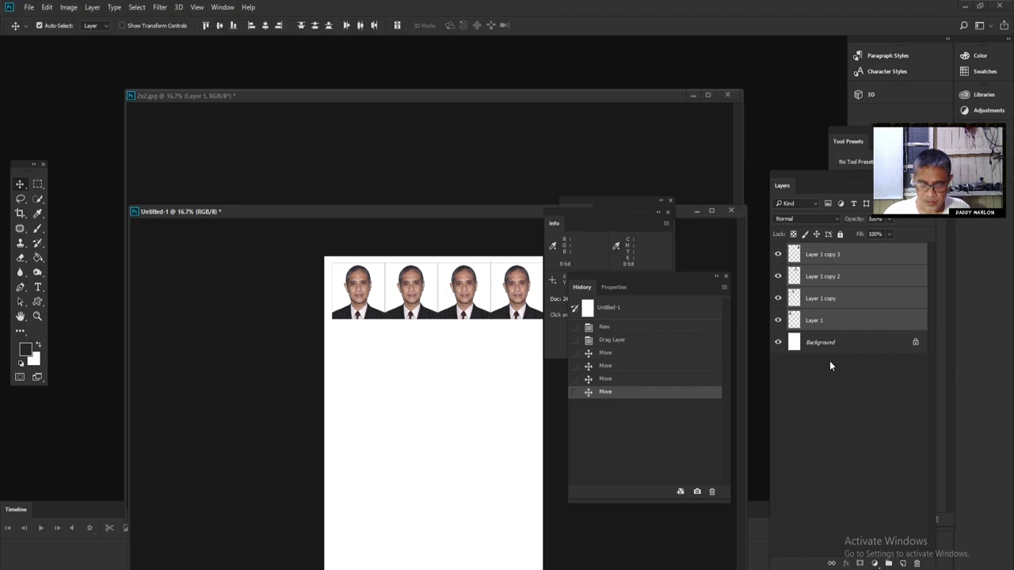
{"action": "key", "text": "shift+Left"}
{"action": "key", "text": "shift+Left"}
{"action": "key", "text": "shift+Left"}
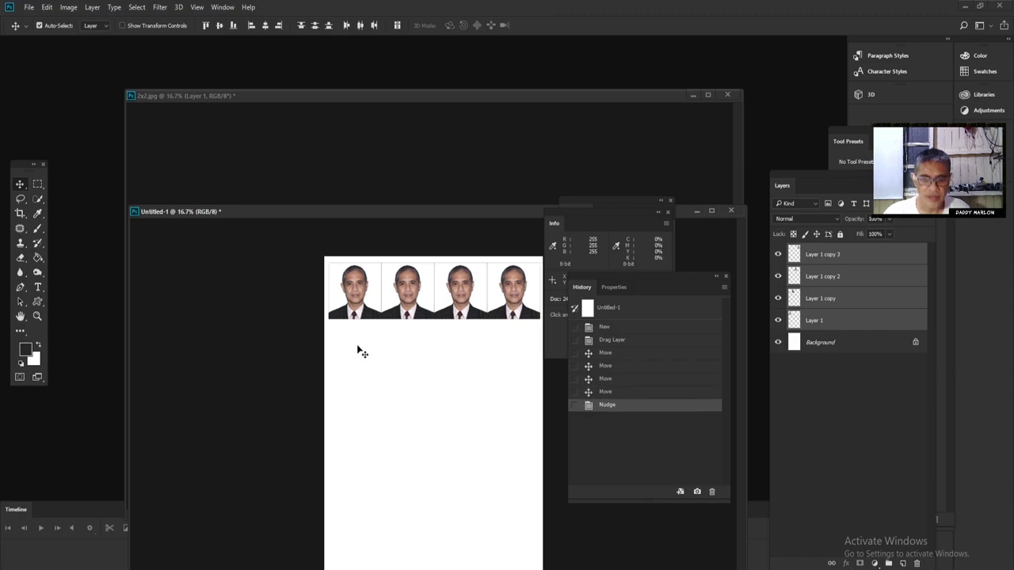
{"action": "key", "text": "ctrl+plus"}
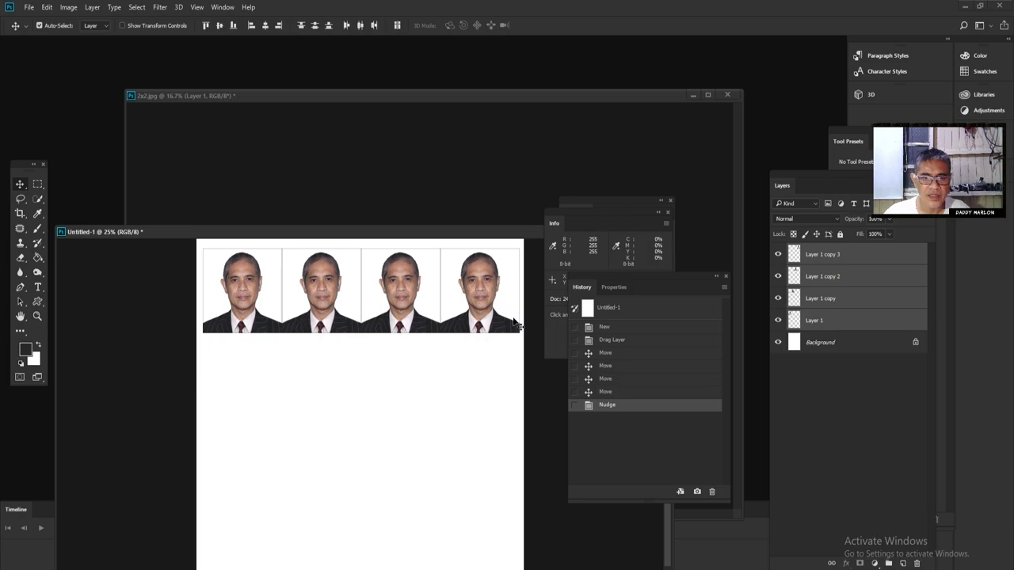
{"action": "key", "text": "ctrl+minus"}
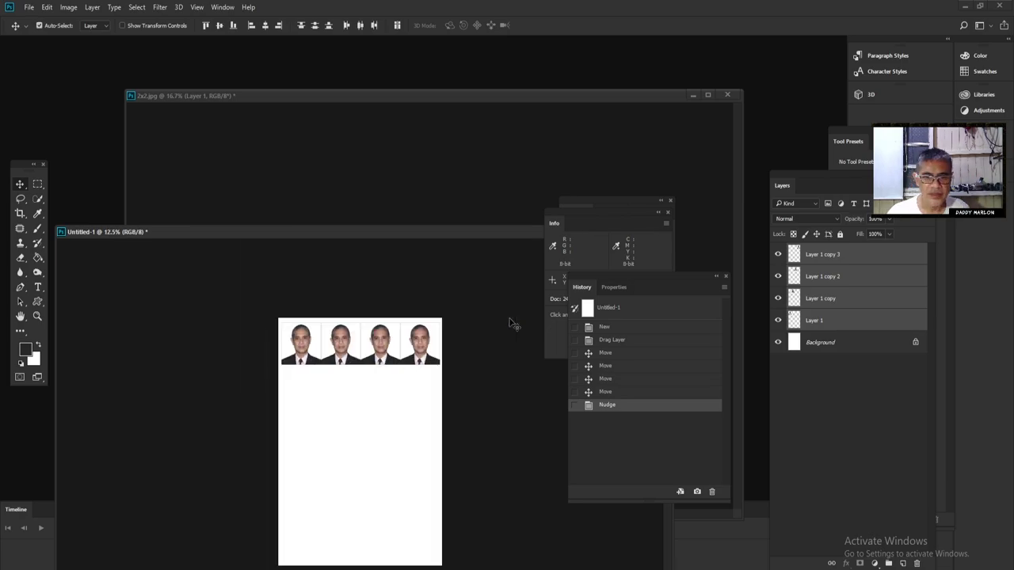
{"action": "key", "text": "ctrl+plus"}
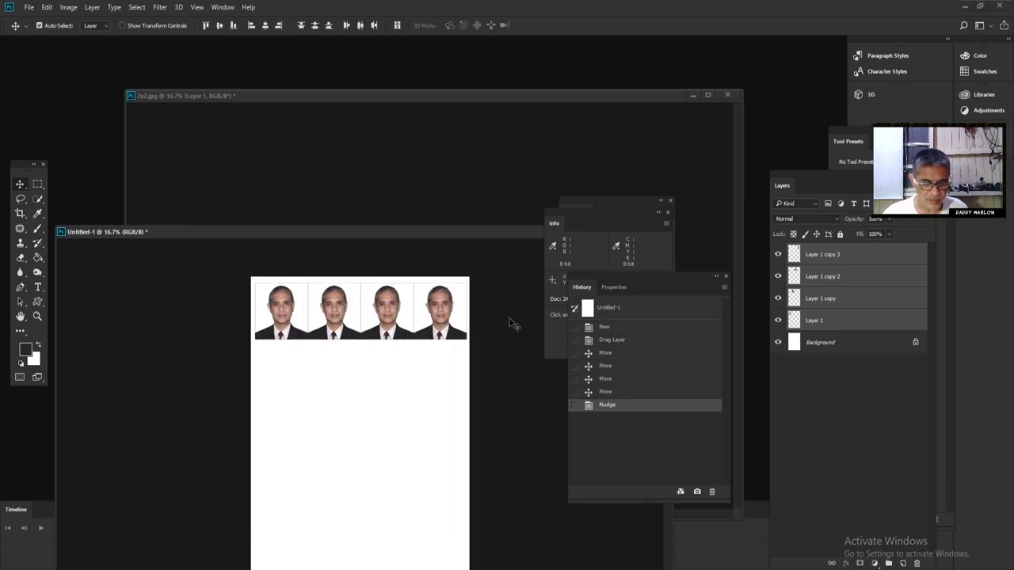
{"action": "key", "text": "ctrl"}
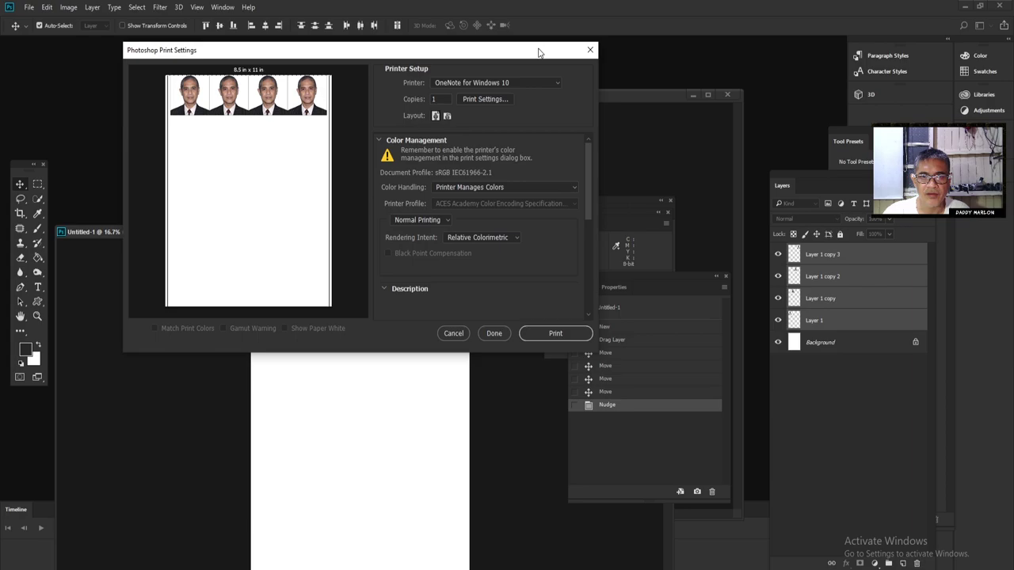
{"action": "left_click", "coordinate": [447, 333]}
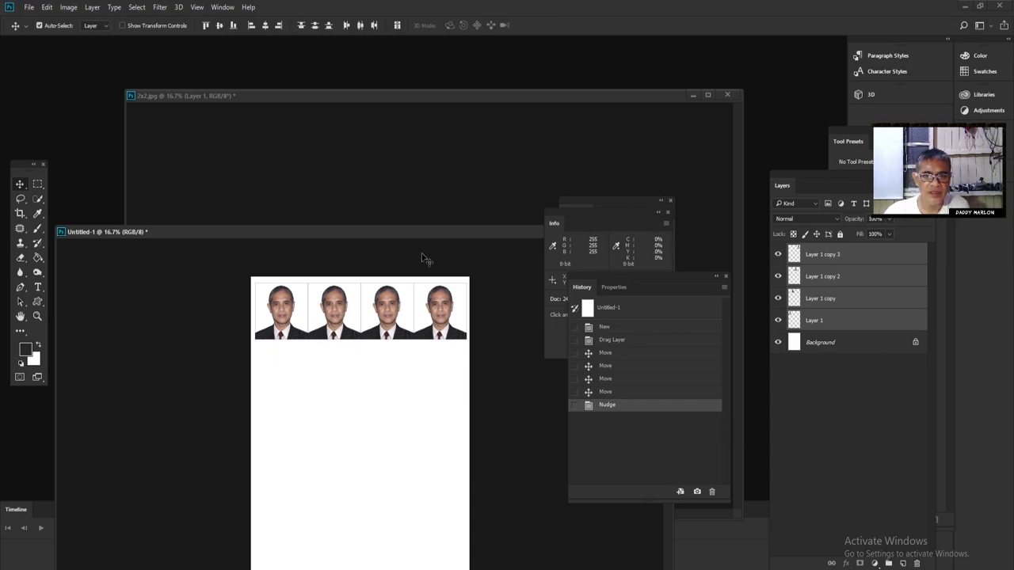
{"action": "left_click_drag", "start_coordinate": [412, 233], "coordinate": [411, 146]}
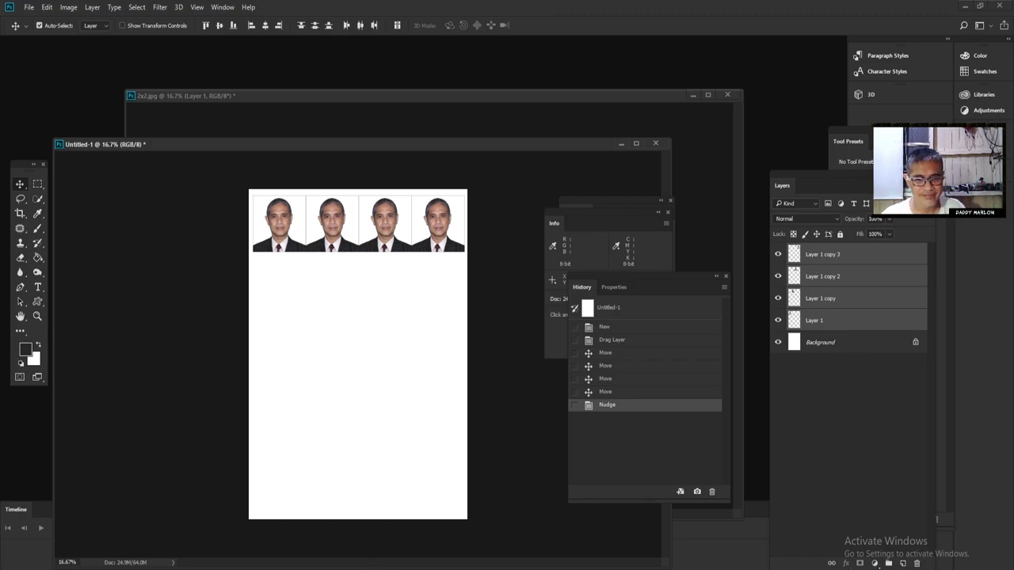
- Switch to OBS to stop the screen recording
{"action": "left_click", "coordinate": [275, 543]}
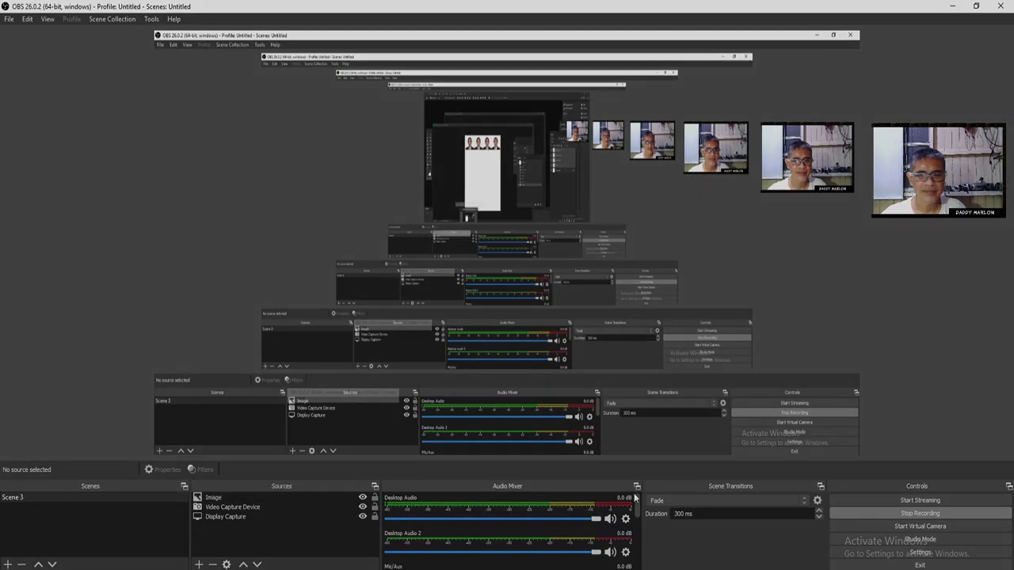